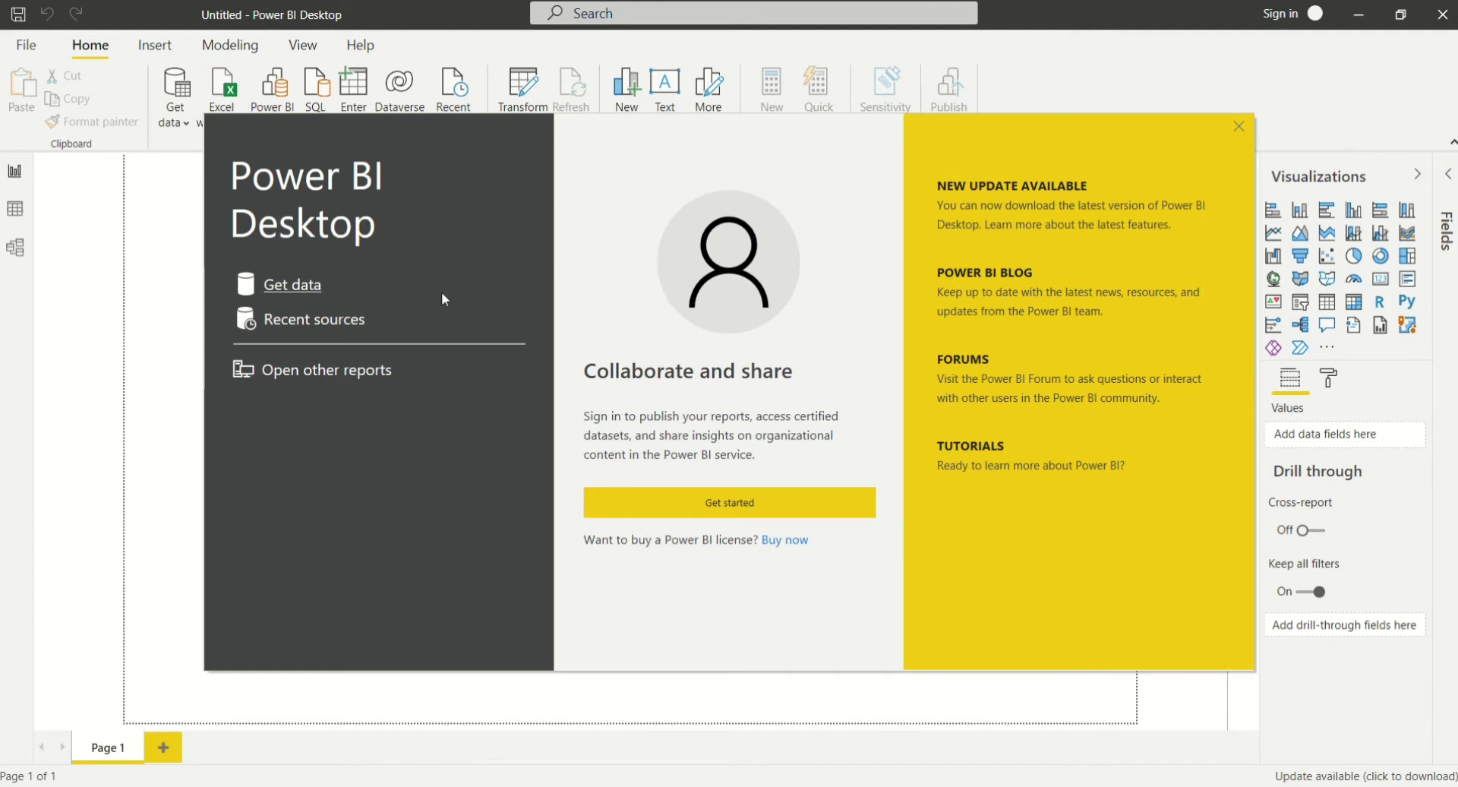
Open the full list of data source connectors and look through the available source types.
left_click(292, 285)
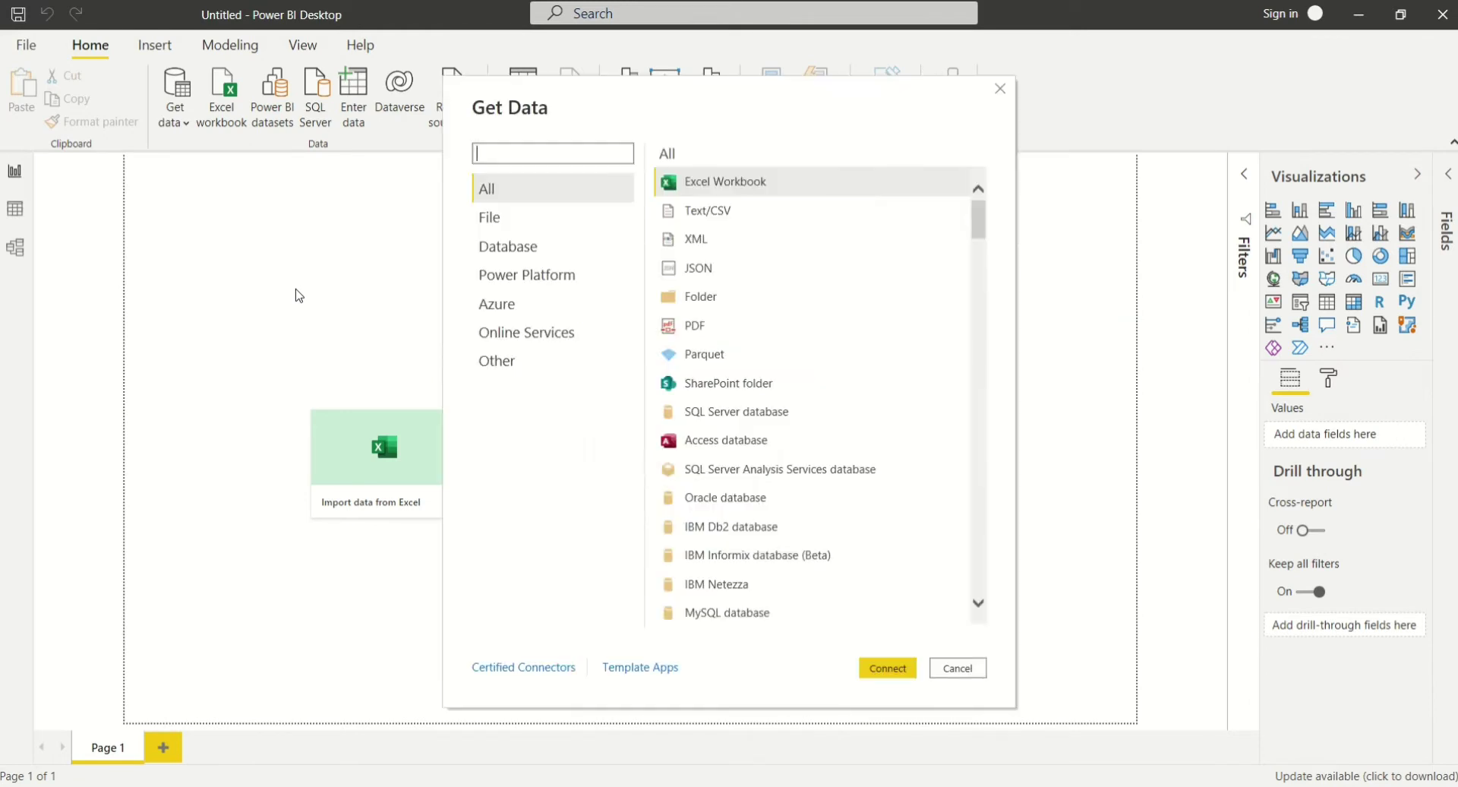
left_click(999, 90)
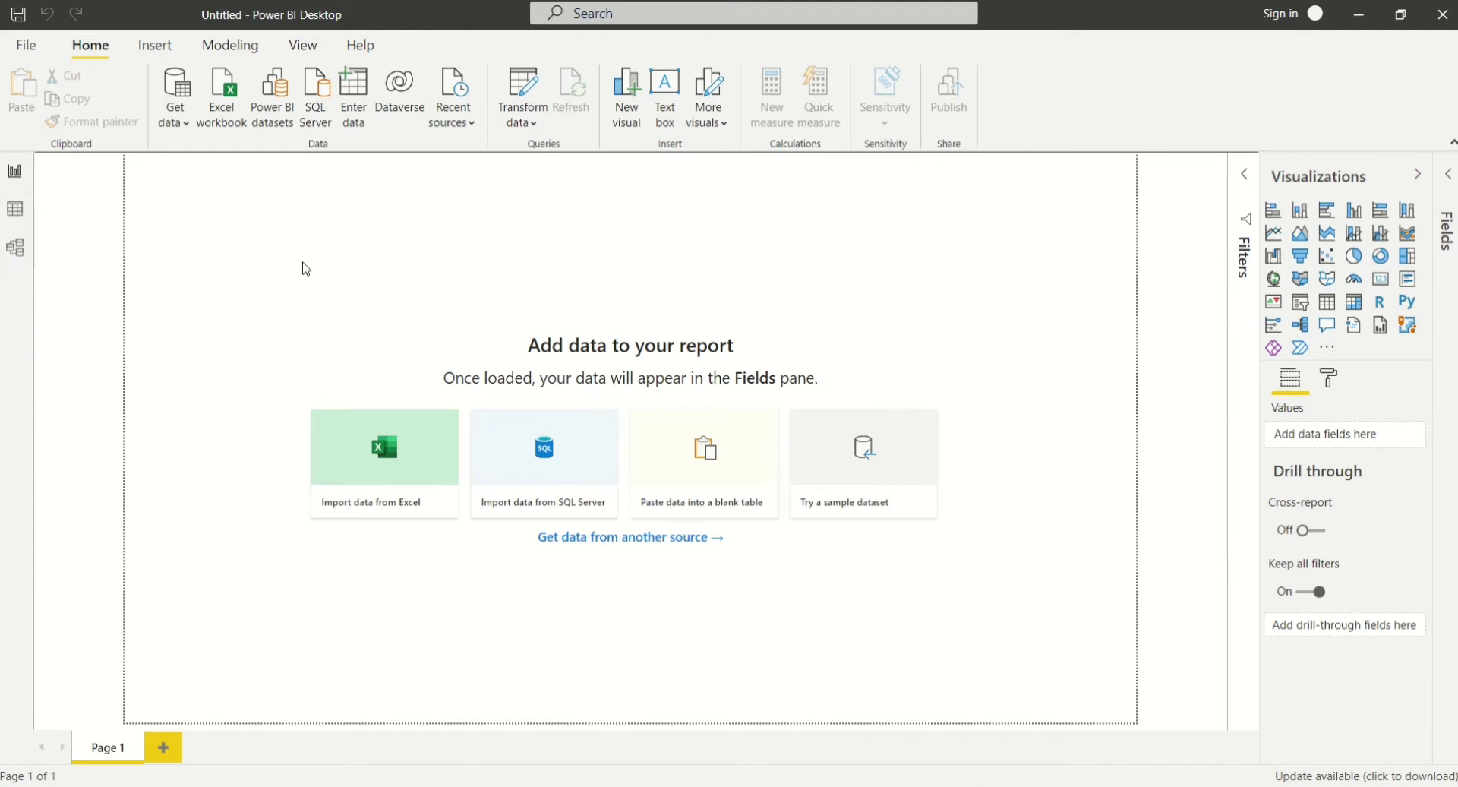
left_click(187, 134)
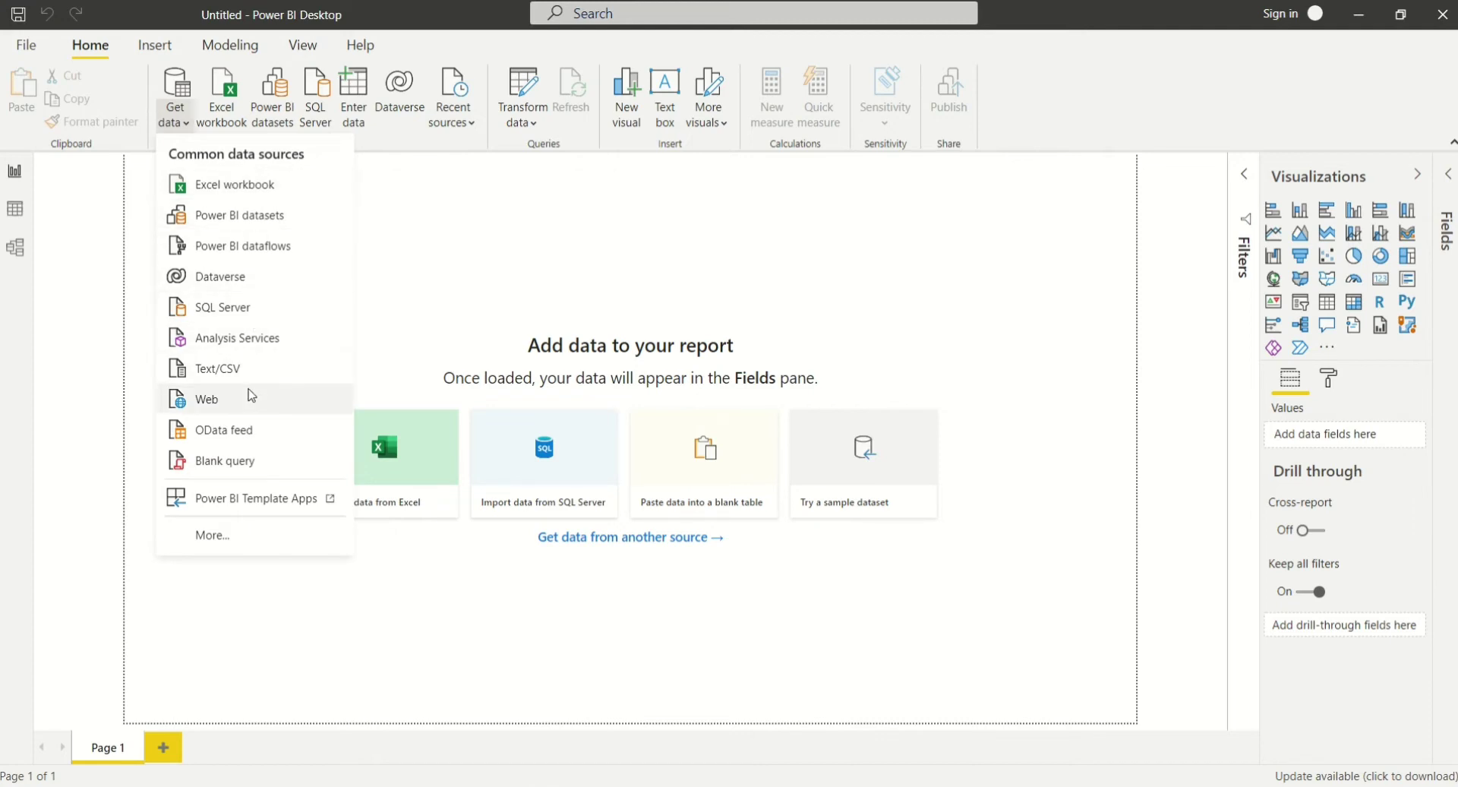
left_click(234, 543)
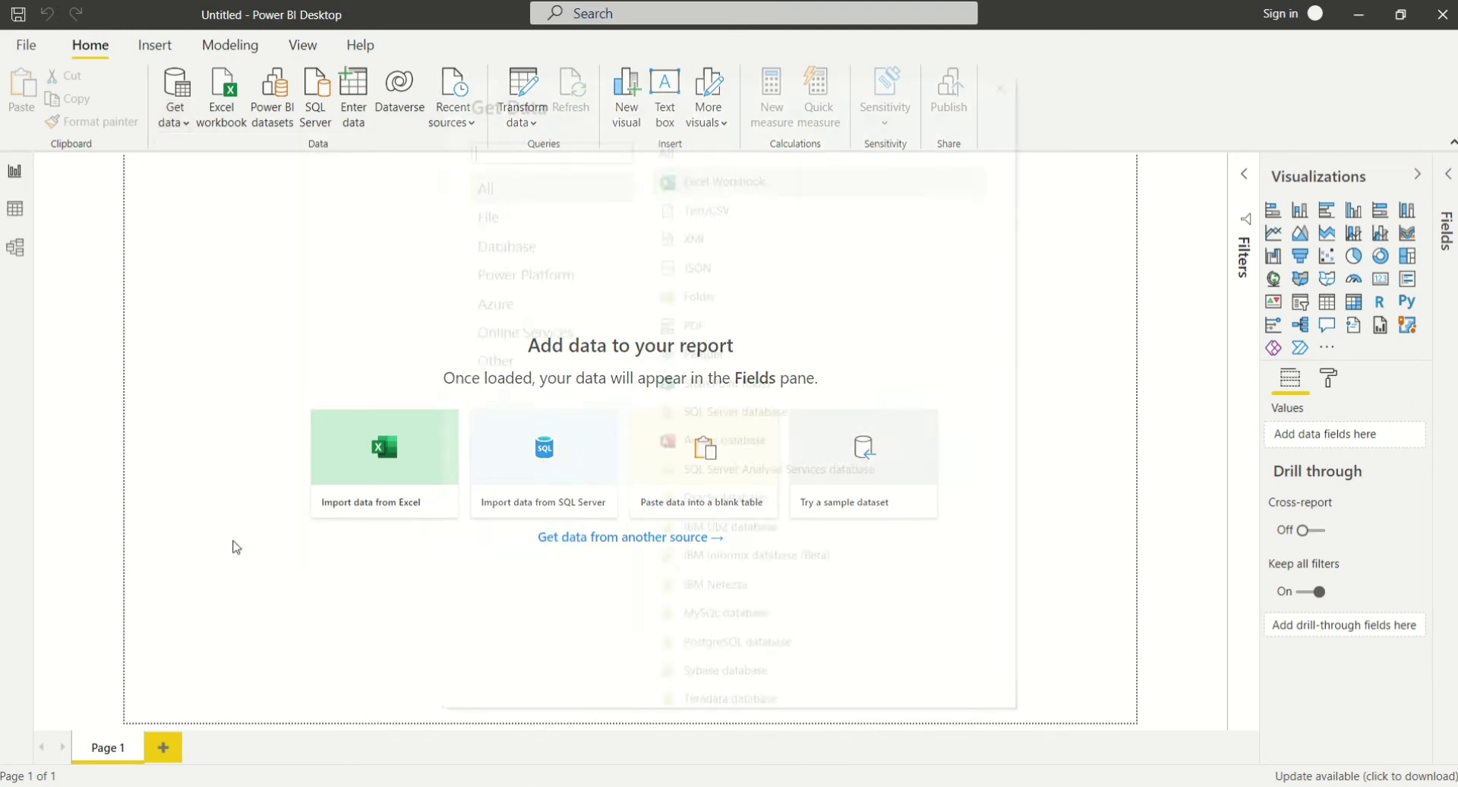
scroll(755, 377, "down", 10)
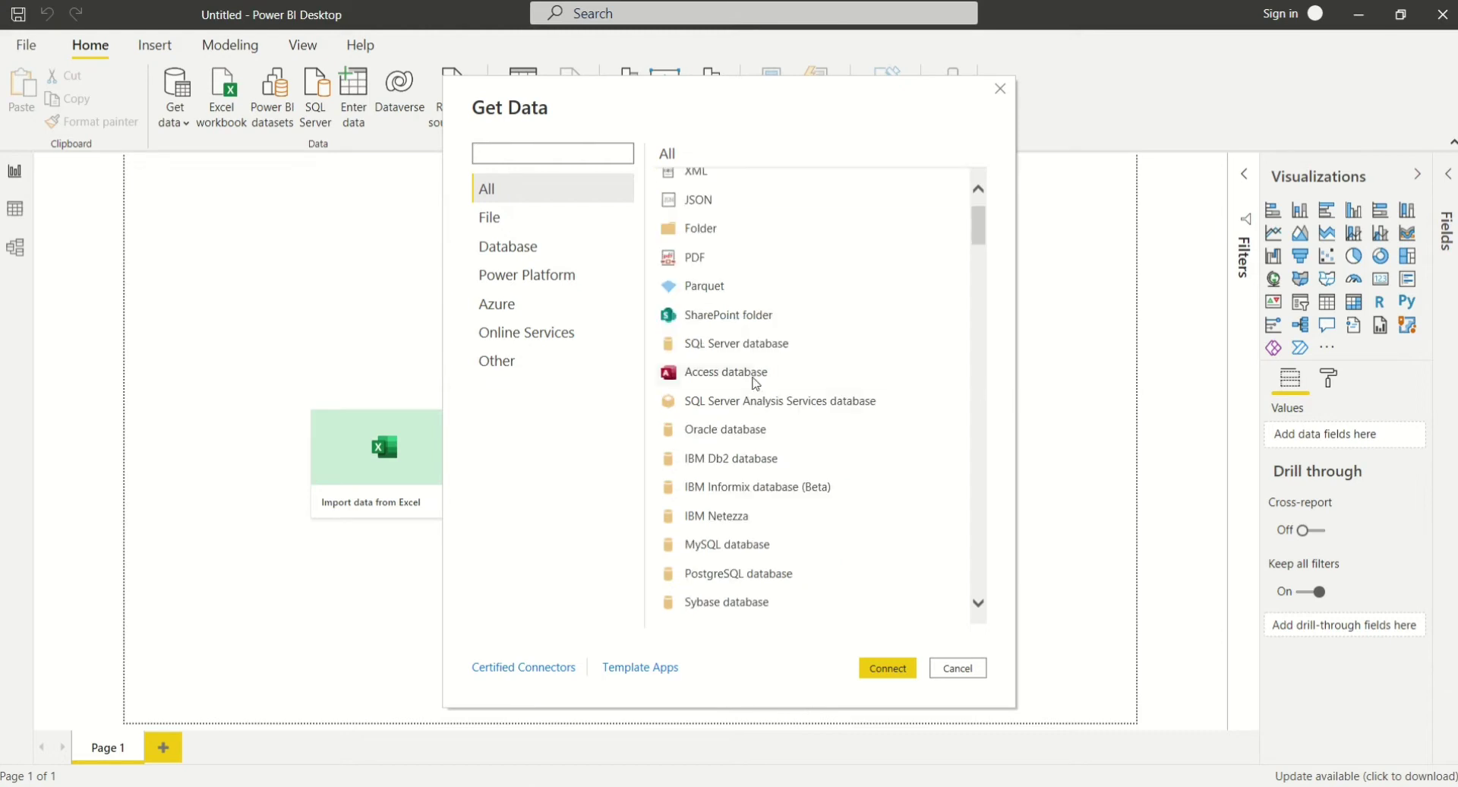
scroll(775, 359, "down", 15)
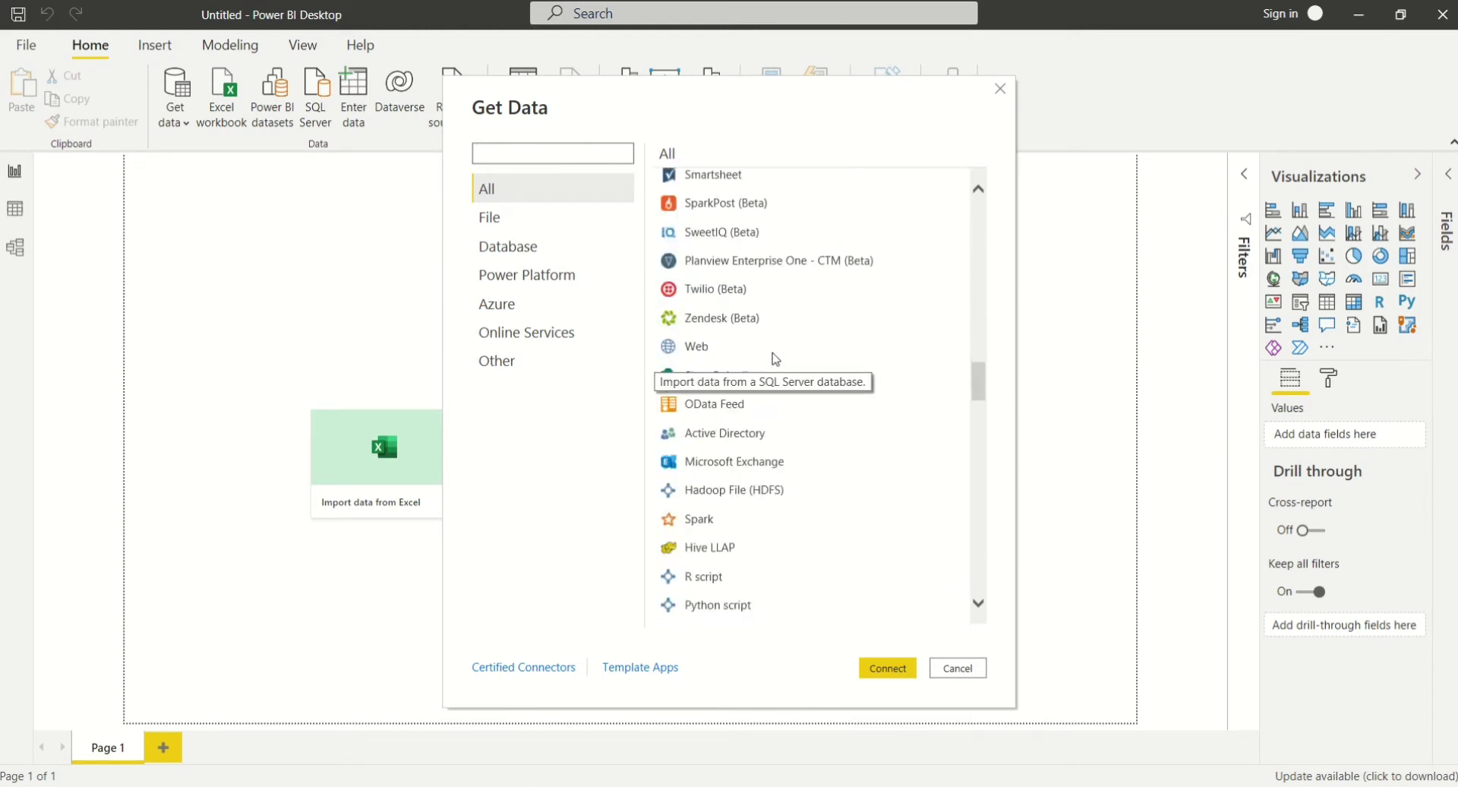
scroll(775, 359, "up", 20)
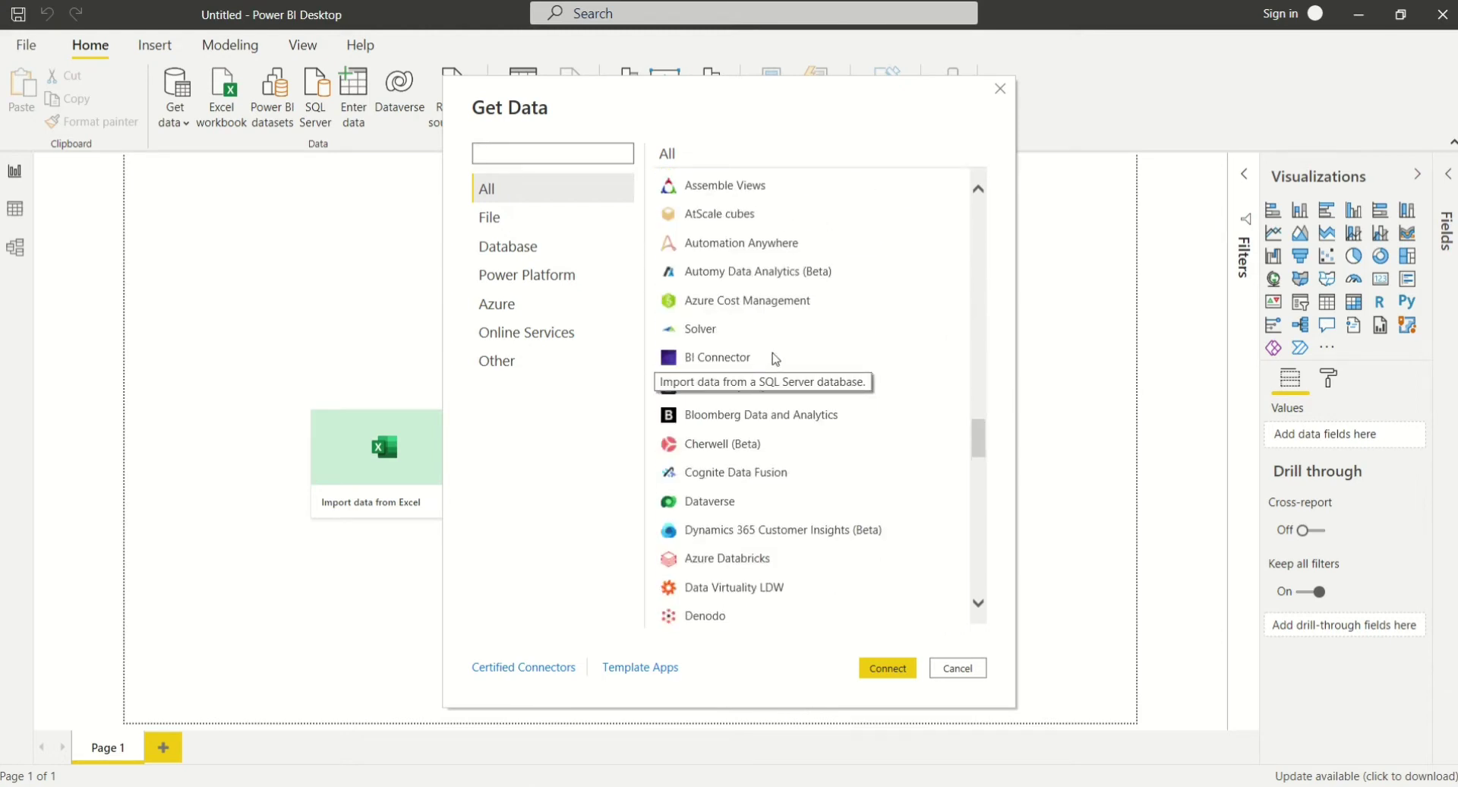
scroll(775, 358, "up", 4)
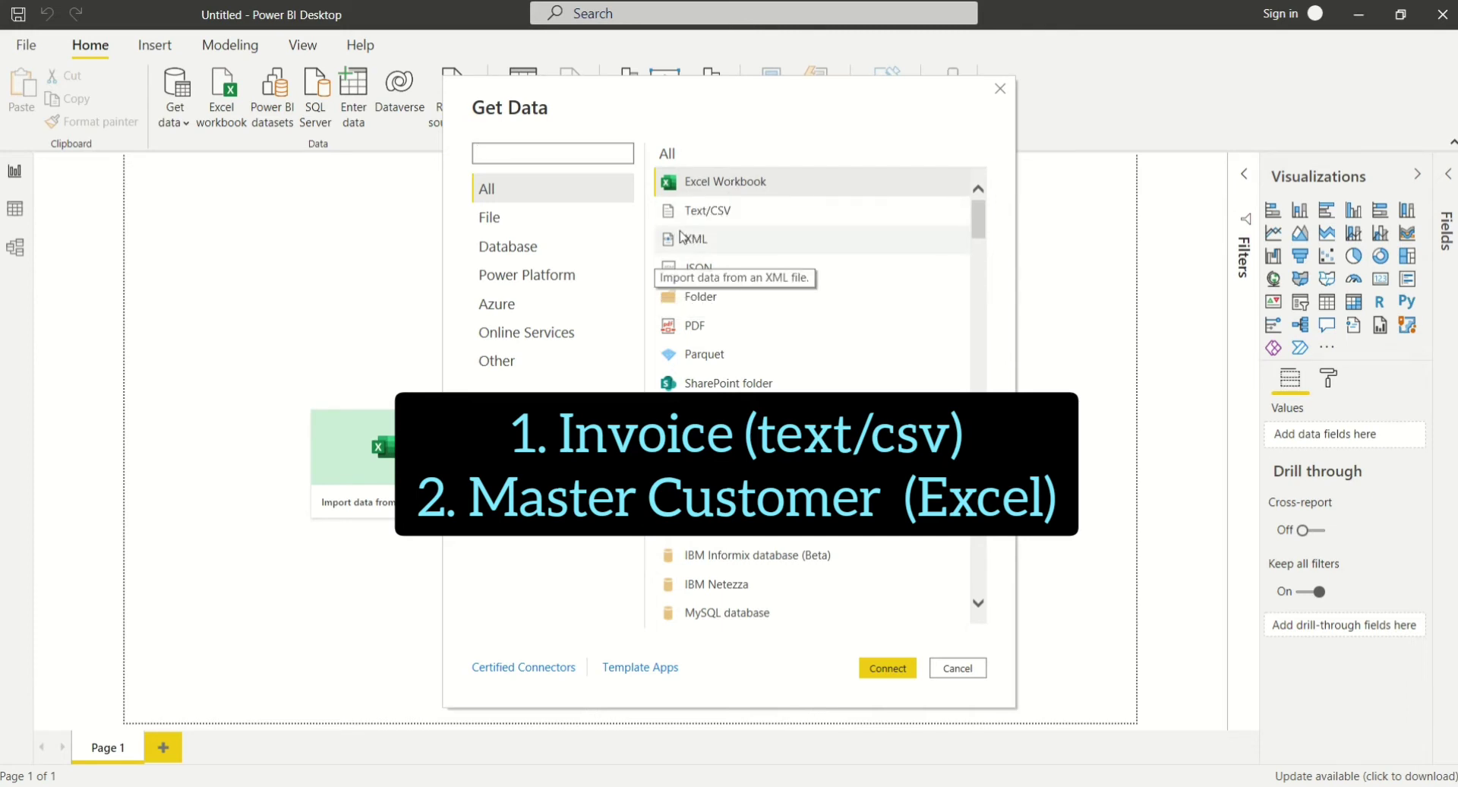
Connect to the InvoiceData file on the Desktop as a Text/CSV source and open it for transforming.
left_click(709, 219)
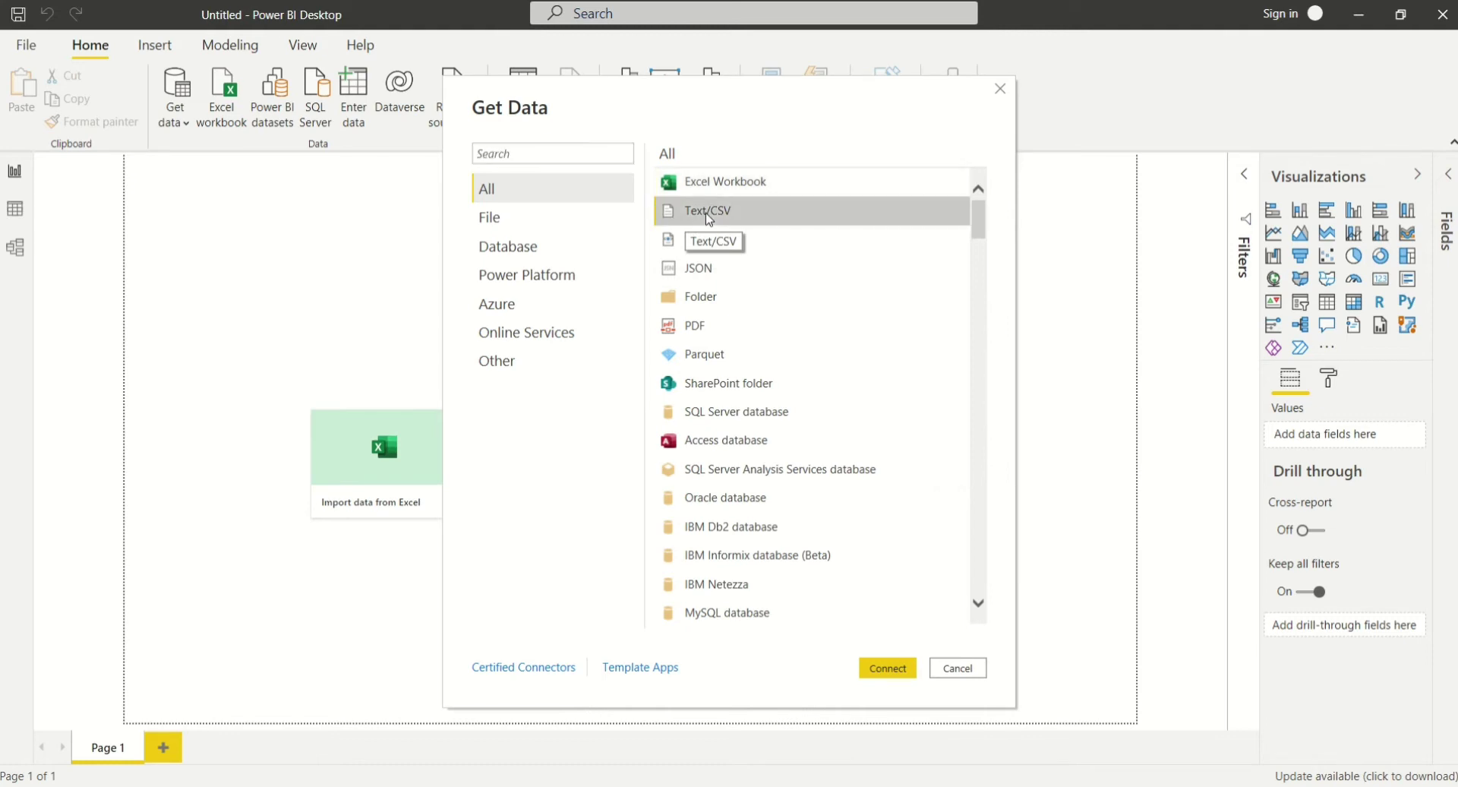
left_click(887, 667)
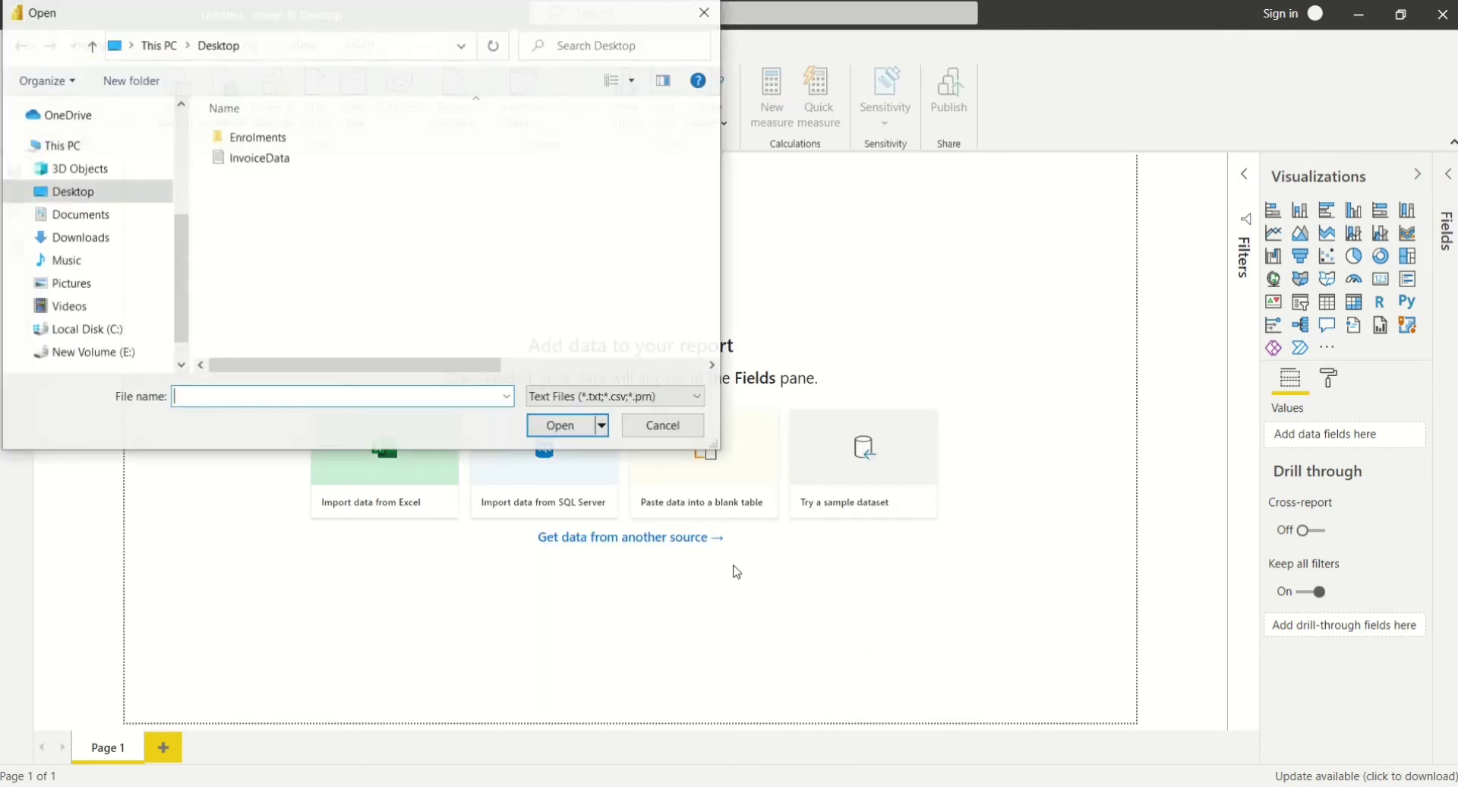
double_click(234, 157)
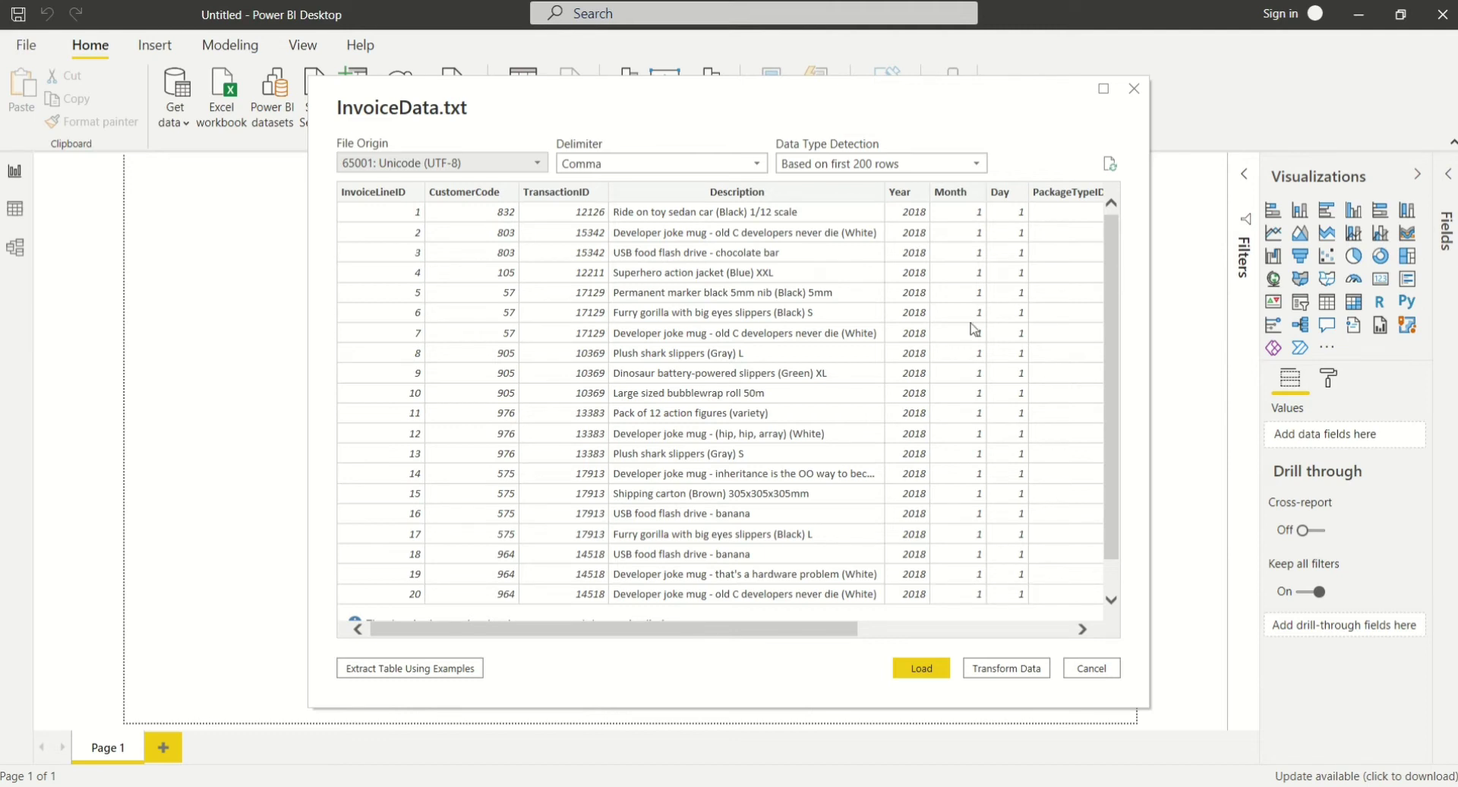
left_click(988, 668)
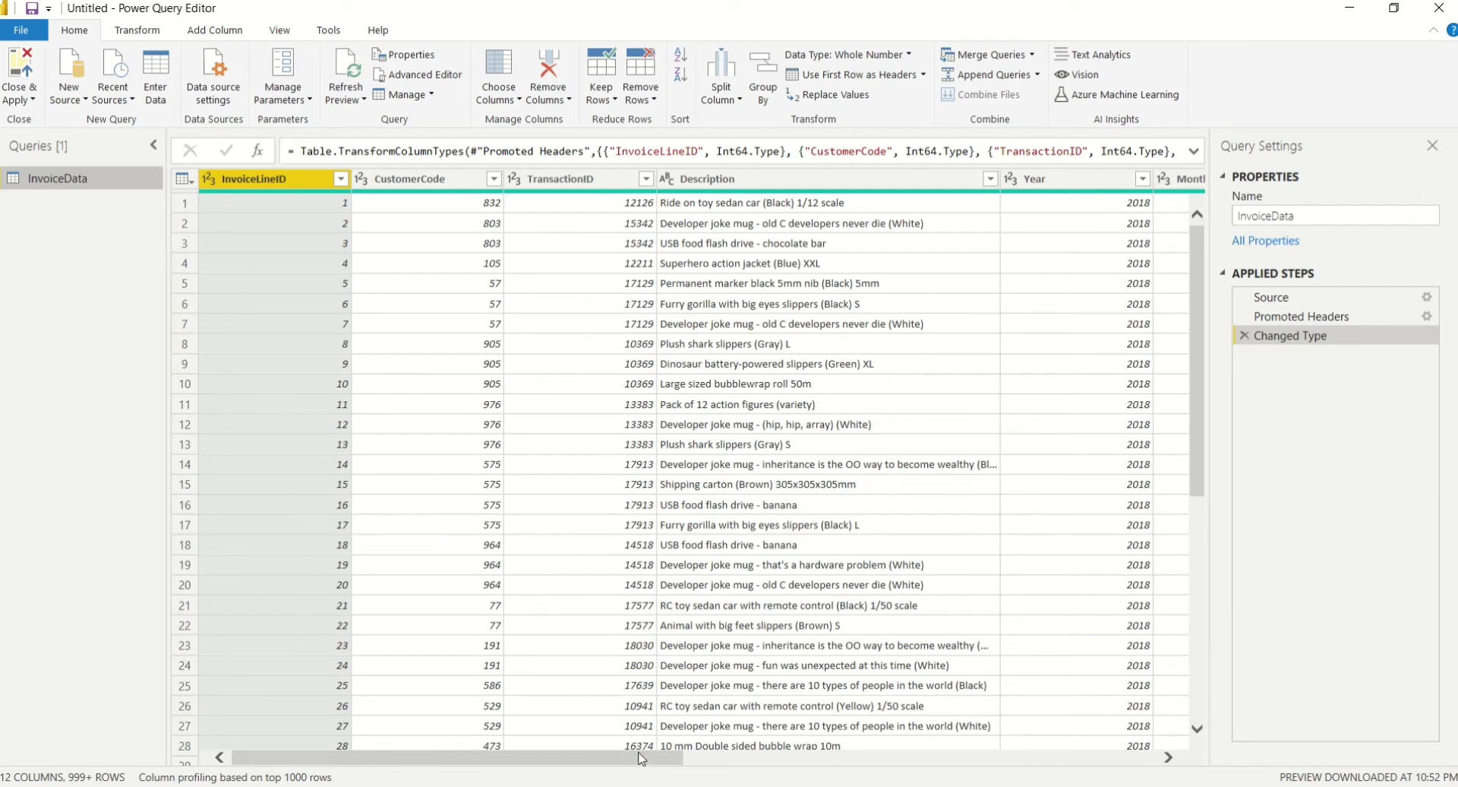
Check which data type is assigned to the Quantity column of the InvoiceData query.
left_click_drag(642, 758, 1105, 779)
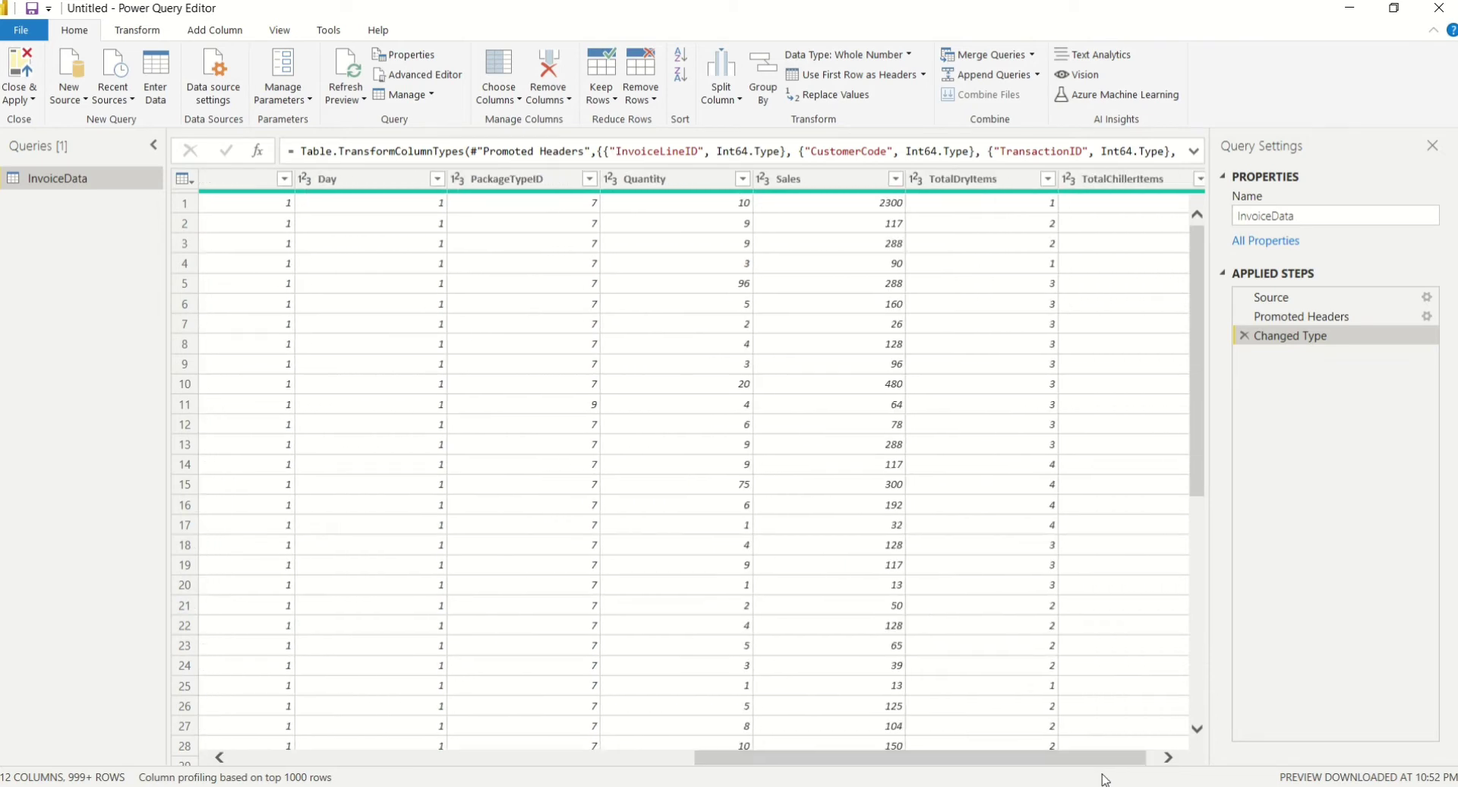
left_click(307, 182)
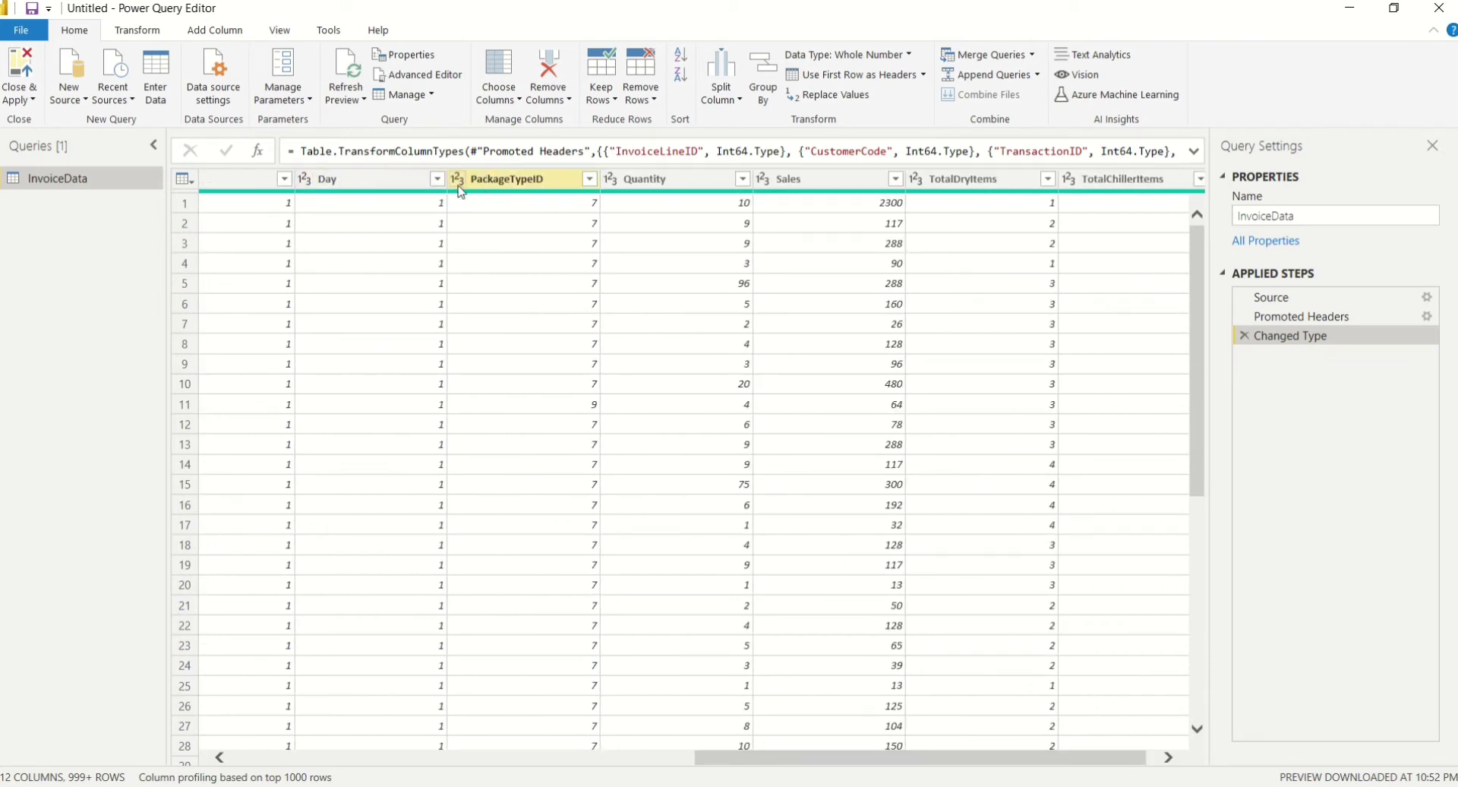
right_click(660, 184)
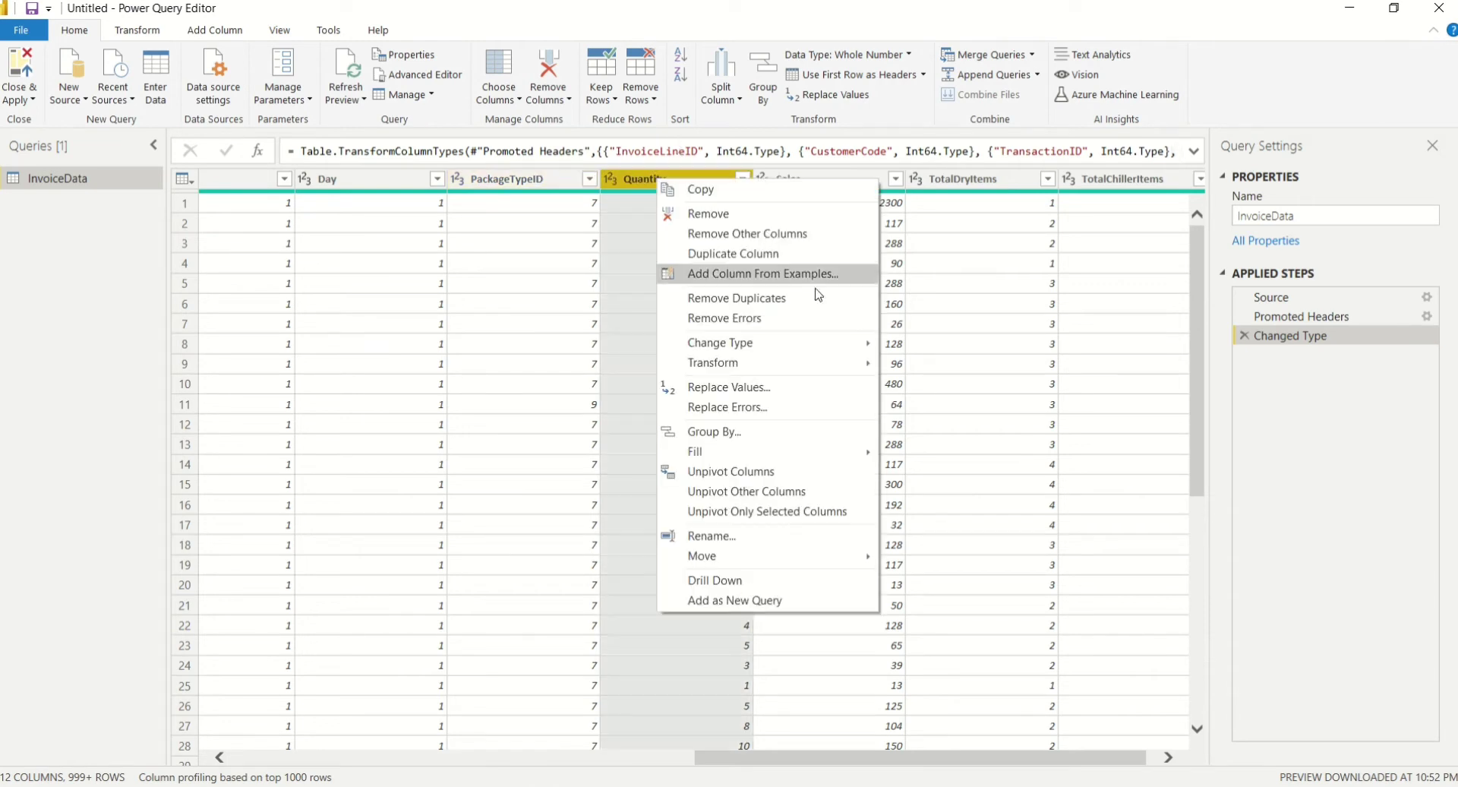
mouse_move(866, 348)
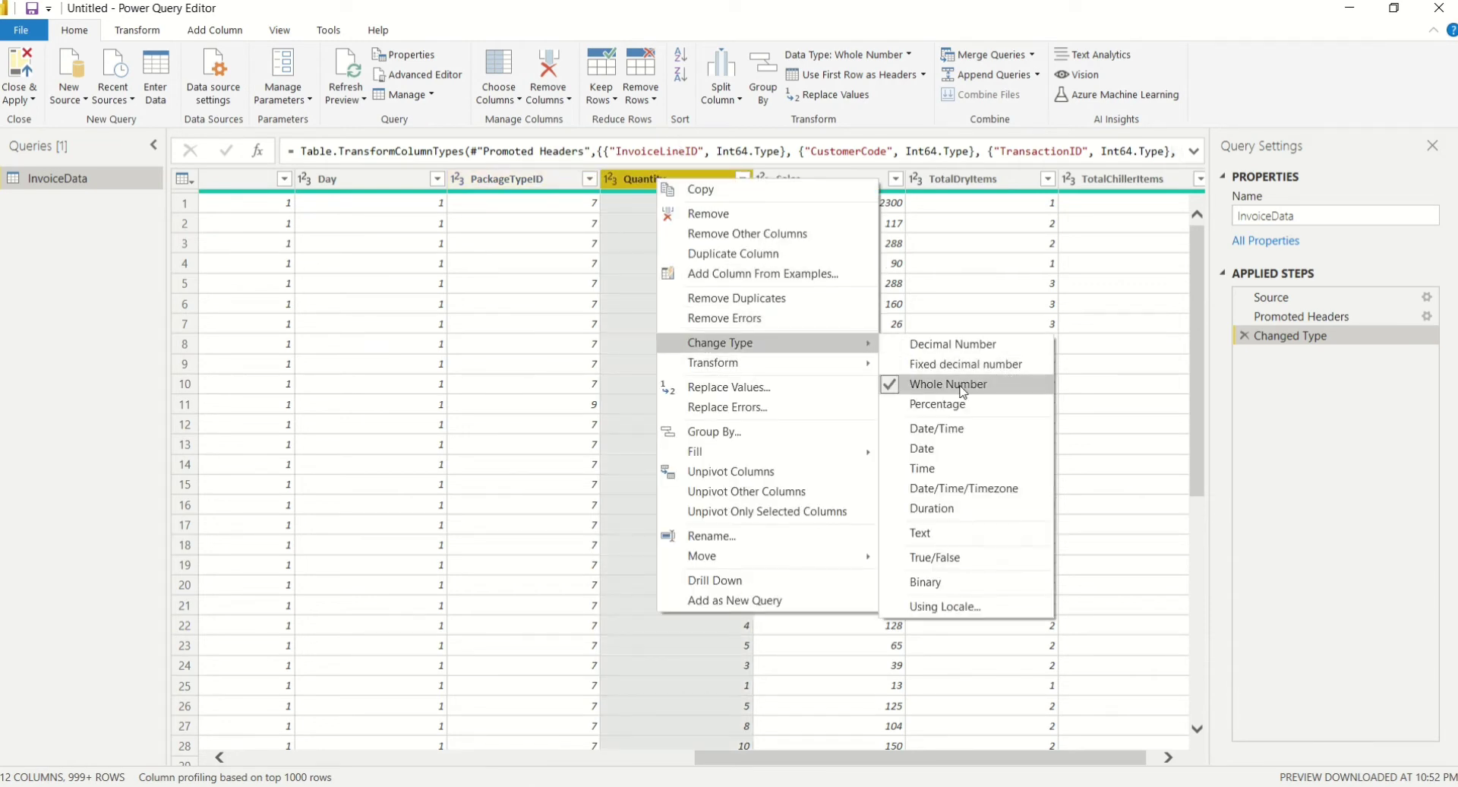
left_click(612, 180)
Change the Sales column's data type to Fixed decimal number, replacing the current type conversion.
left_click(826, 182)
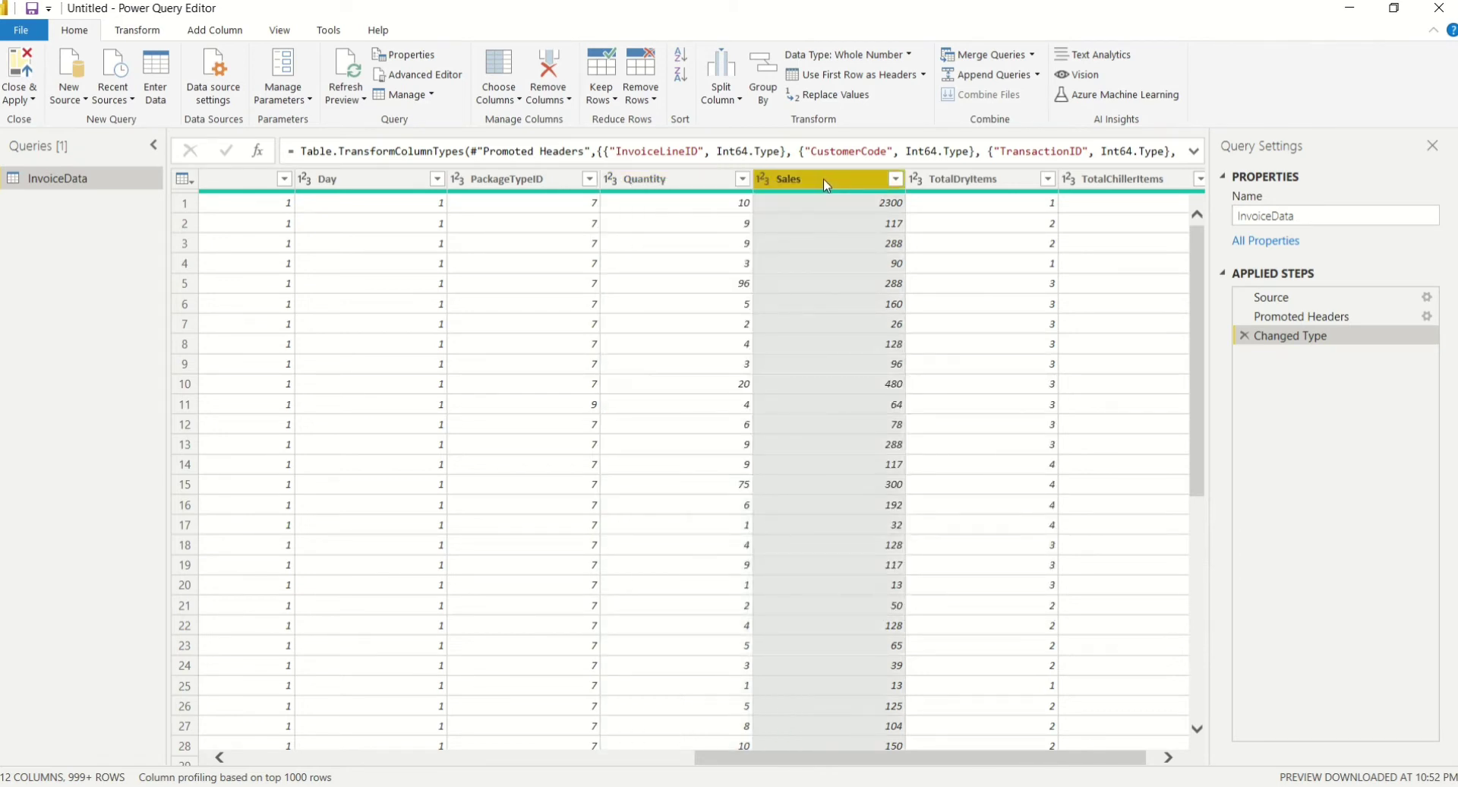
right_click(824, 180)
mouse_move(1031, 358)
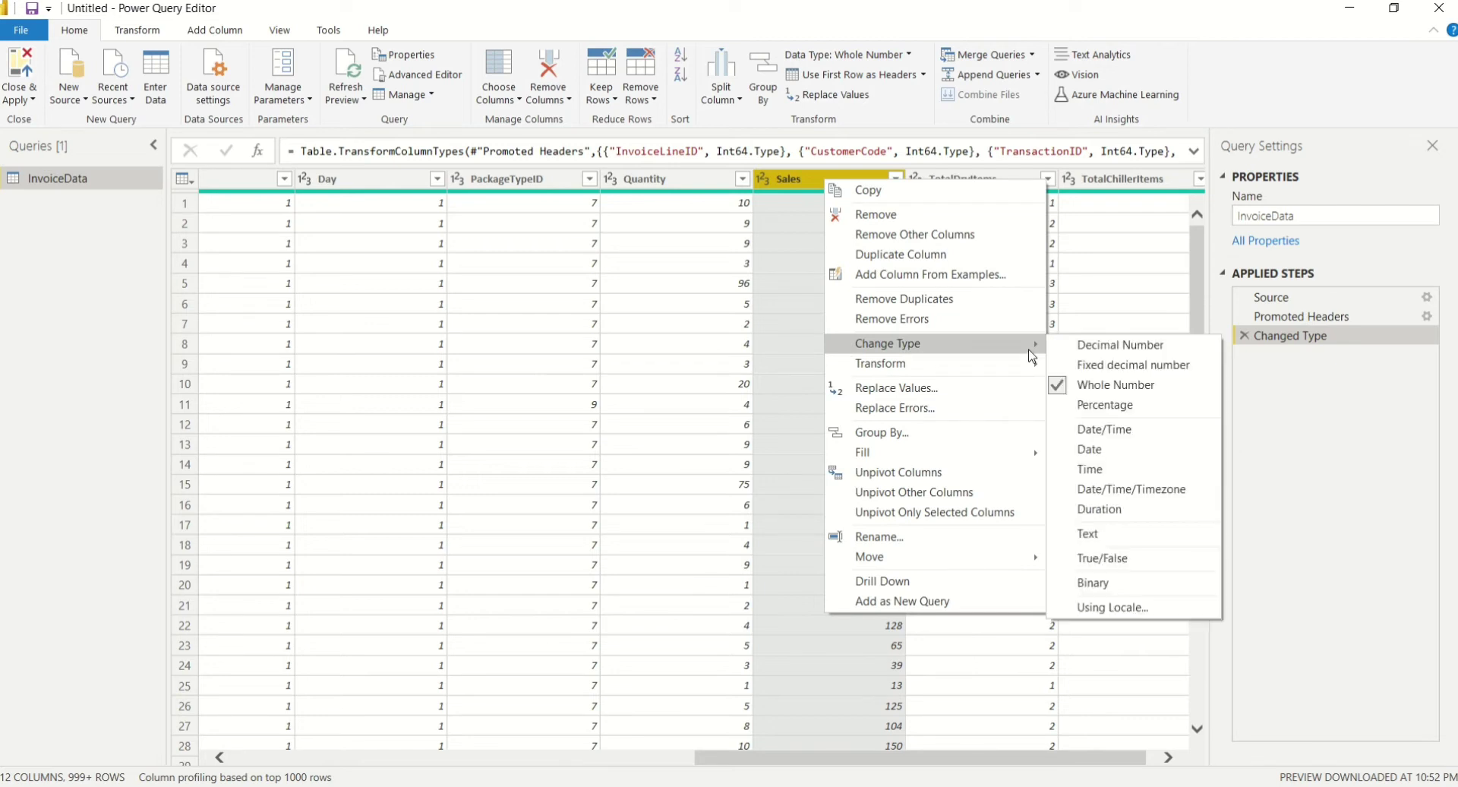
left_click(1126, 371)
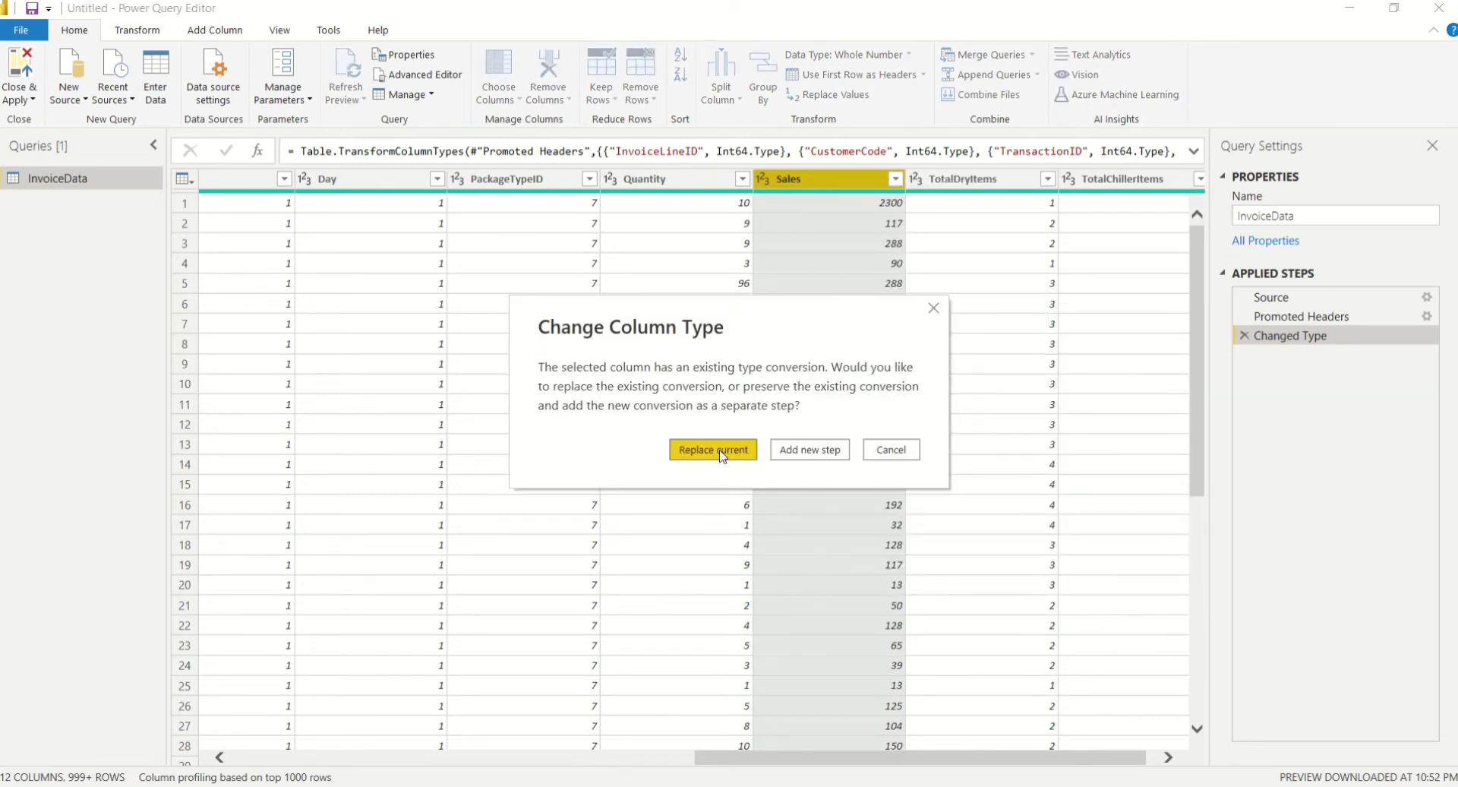
left_click(719, 457)
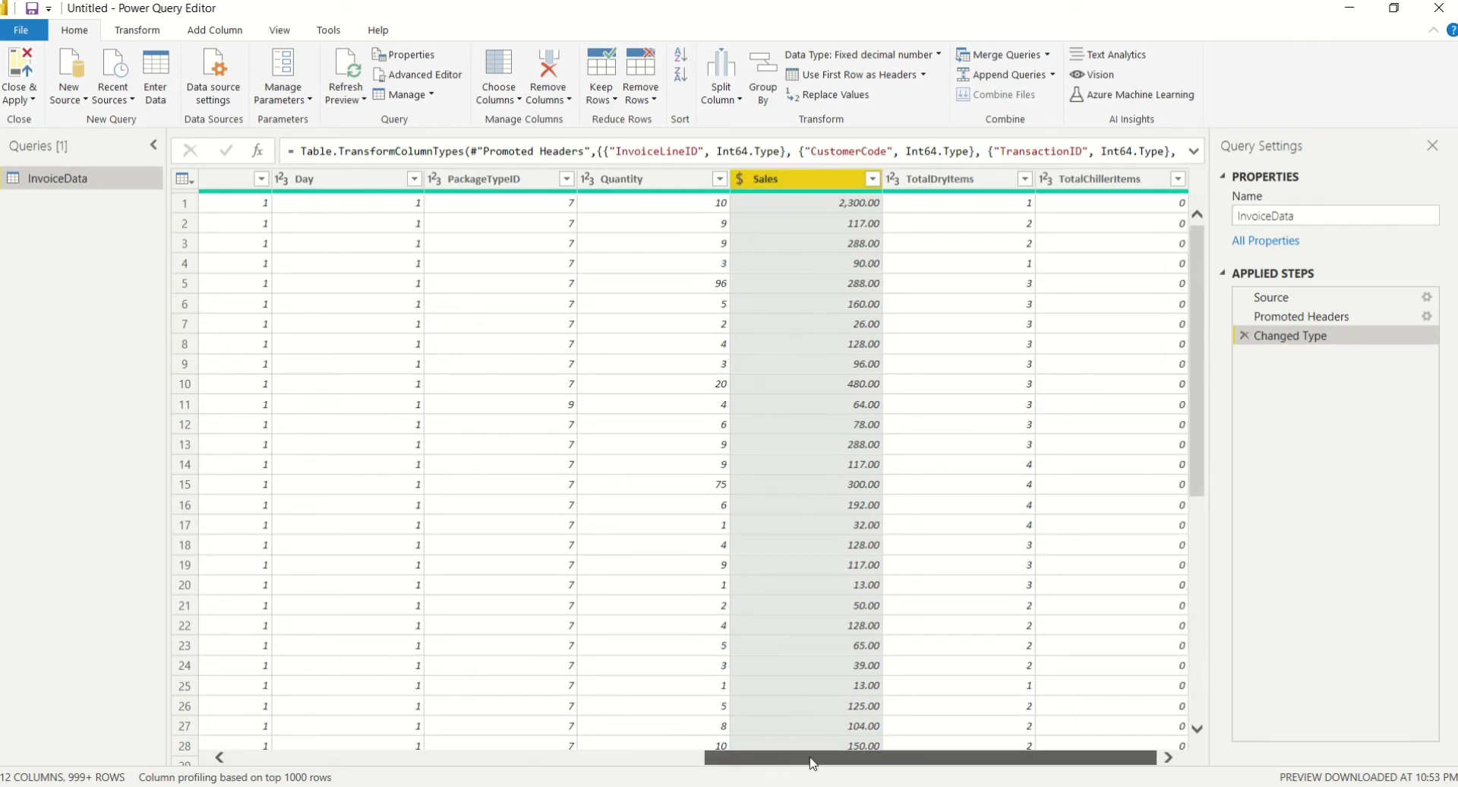
Merge the Month, Day and Year columns, in that order, into one column named Date with the custom separator "/".
left_click_drag(719, 757, 444, 760)
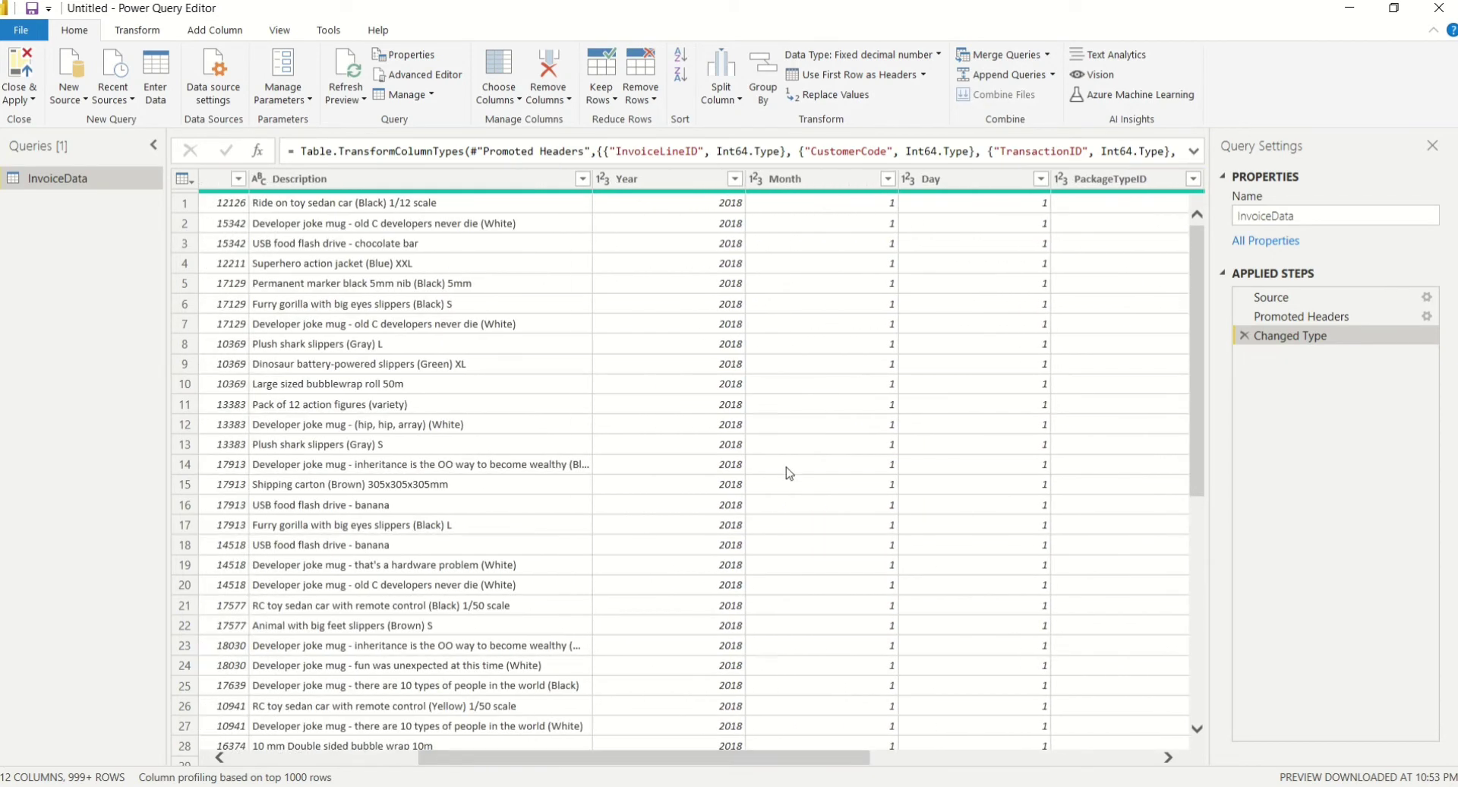
left_click(791, 180)
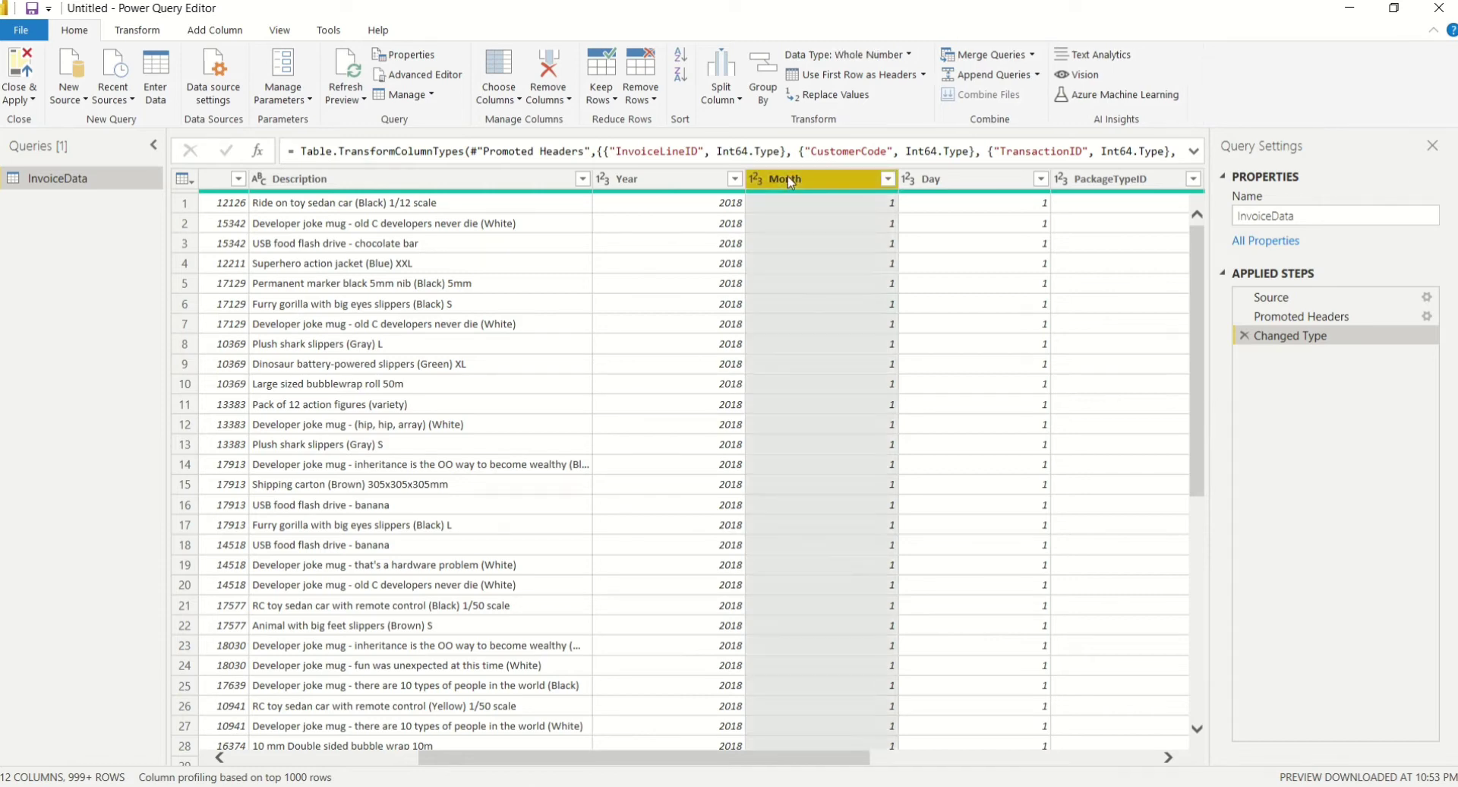
left_click(939, 188, "ctrl")
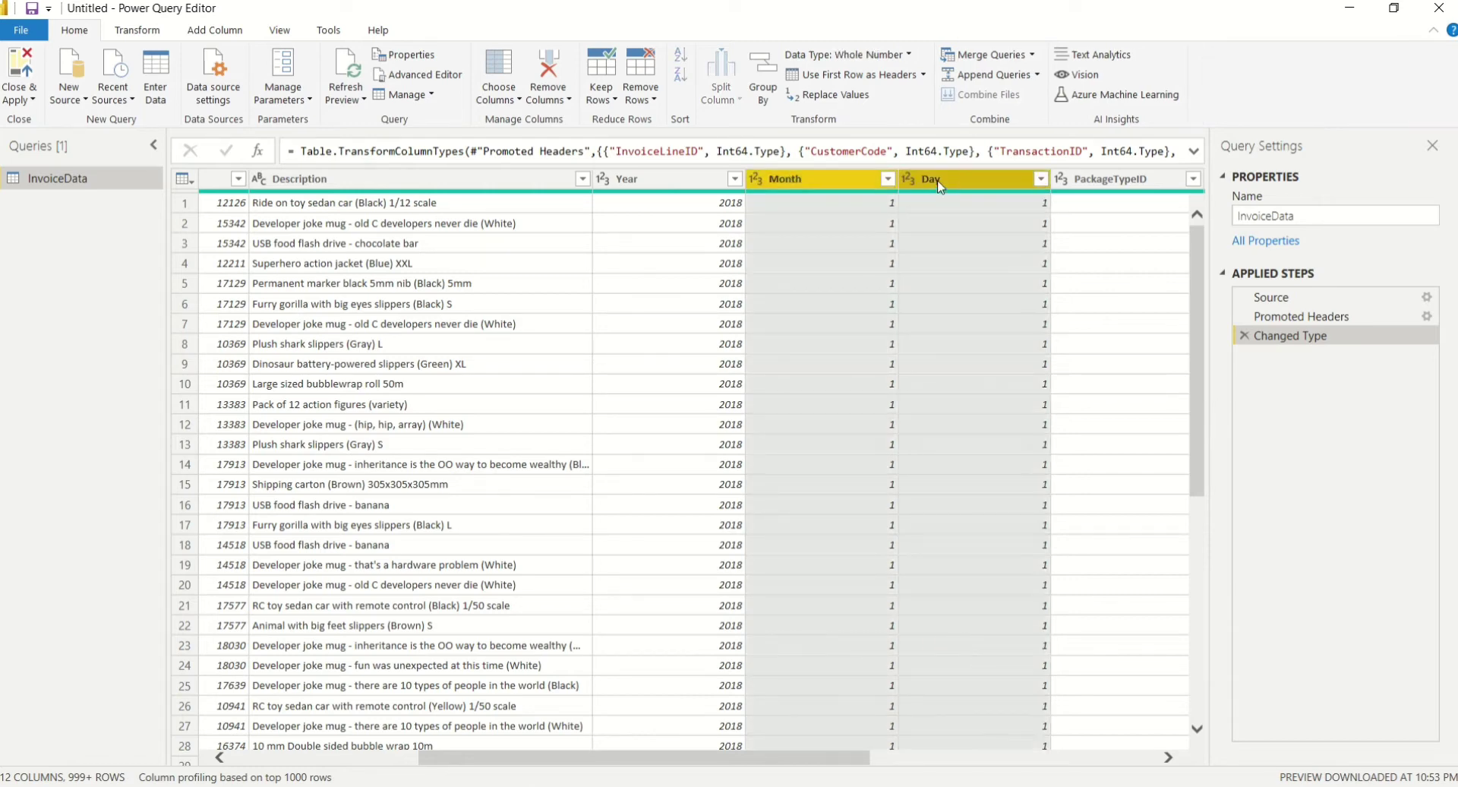
left_click(678, 188, "ctrl")
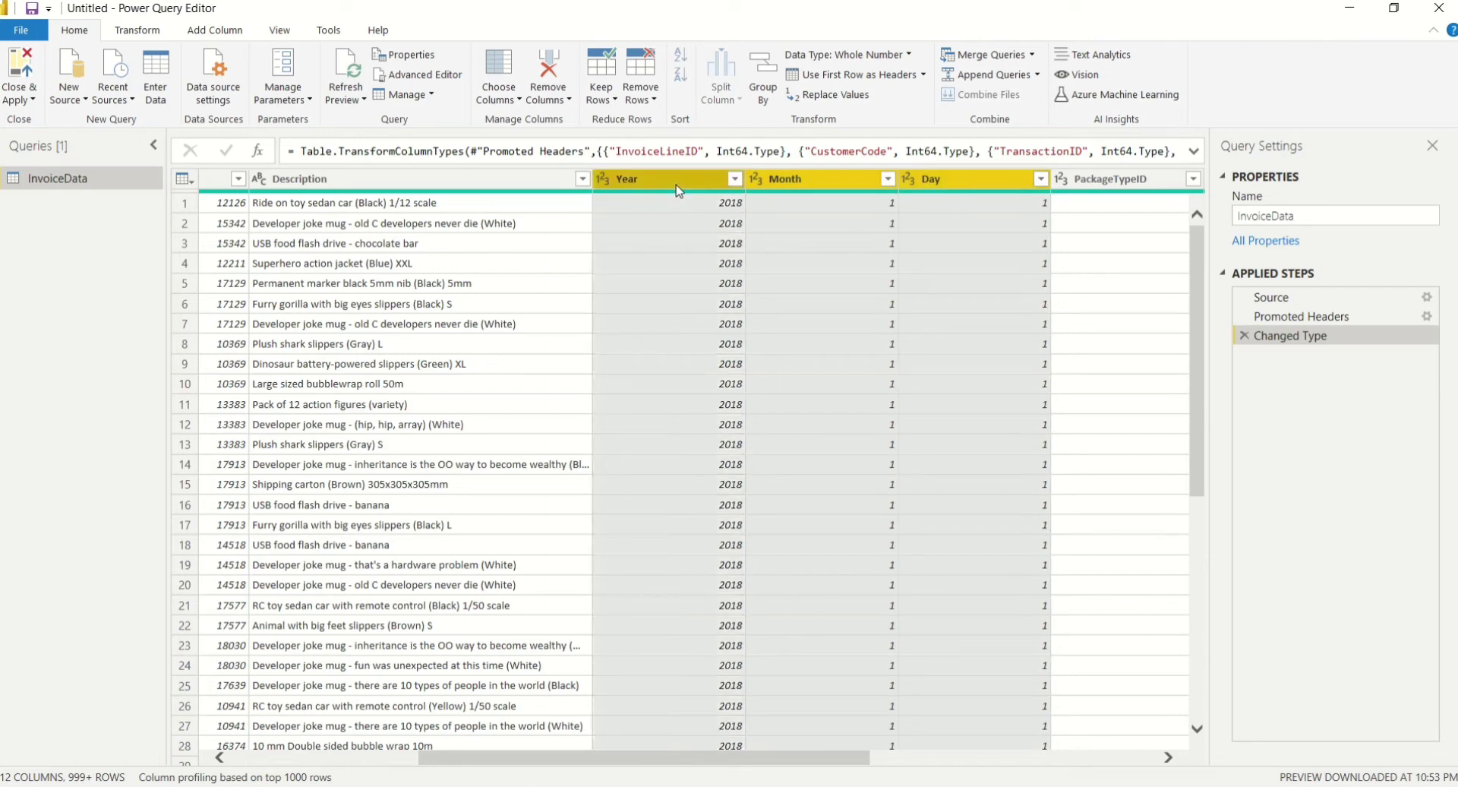
right_click(678, 190)
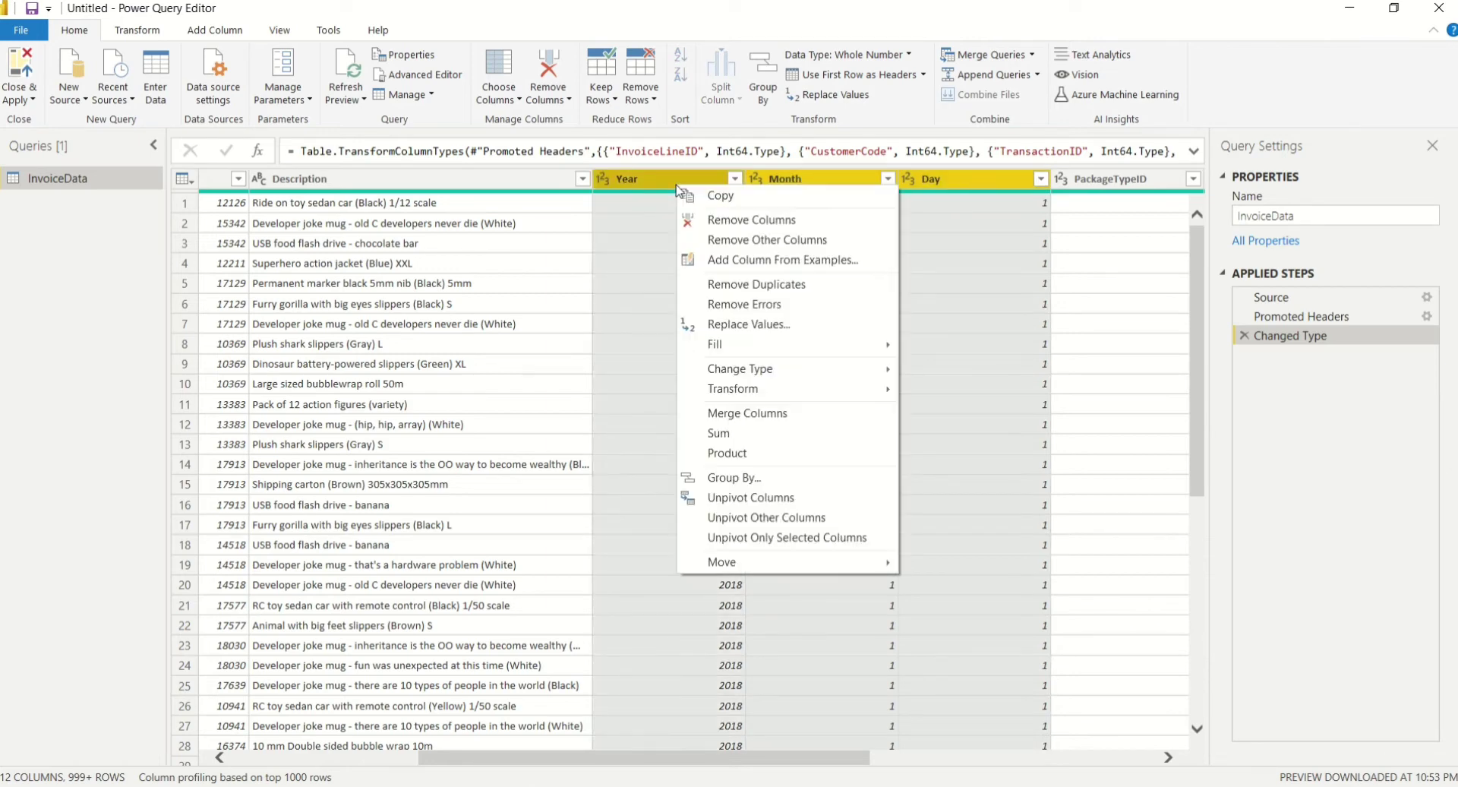
left_click(783, 414)
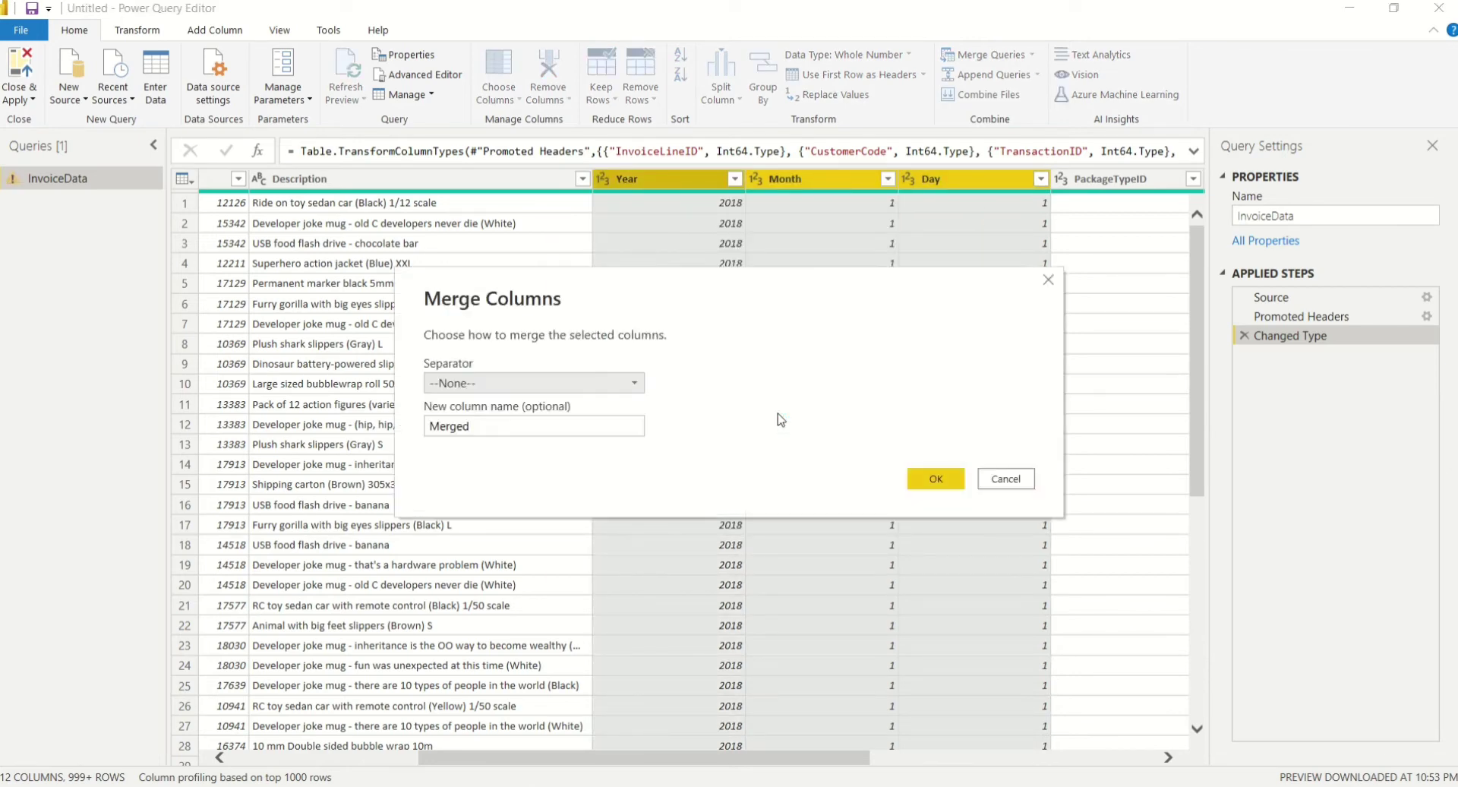
left_click(486, 382)
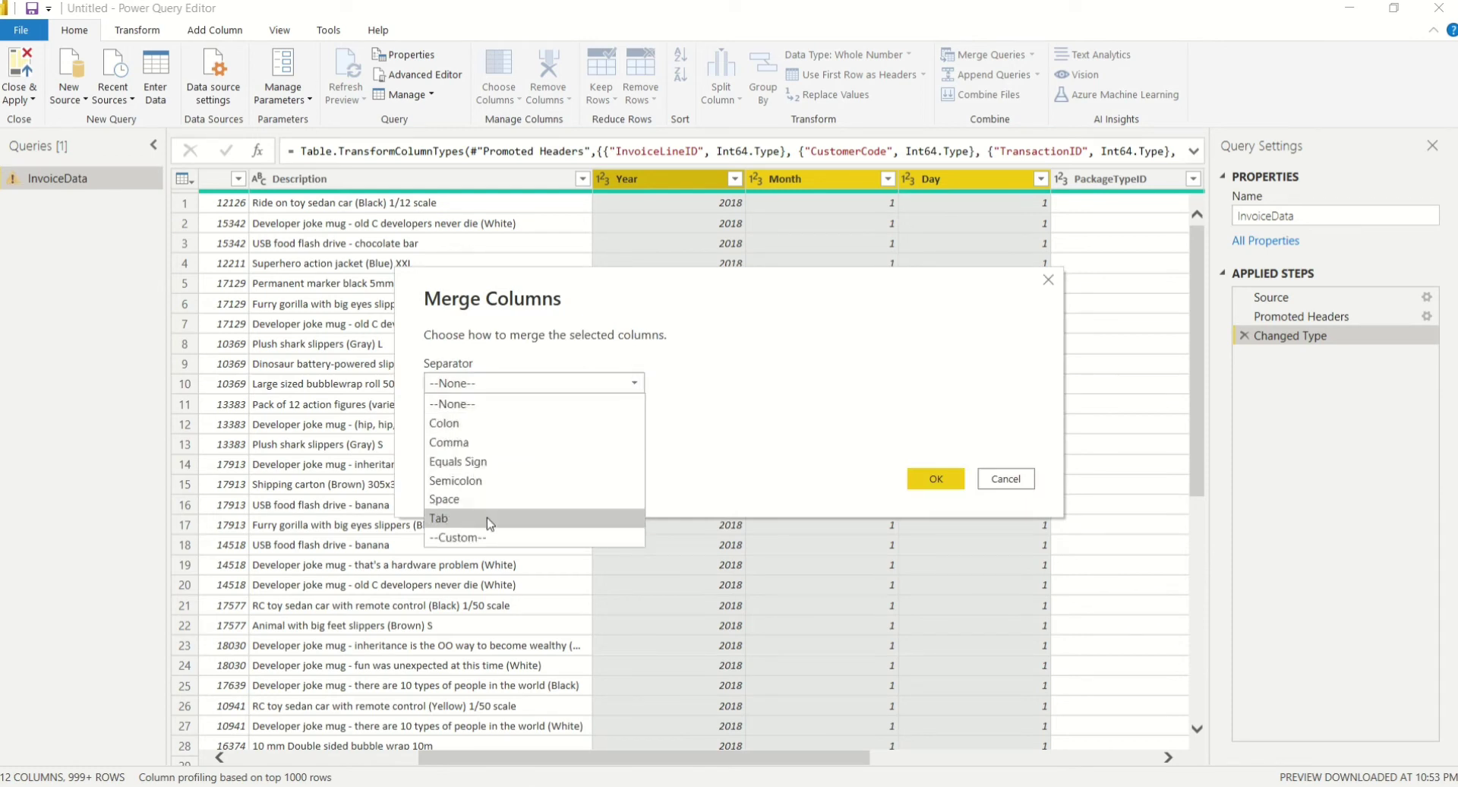
left_click(474, 537)
left_click(472, 410)
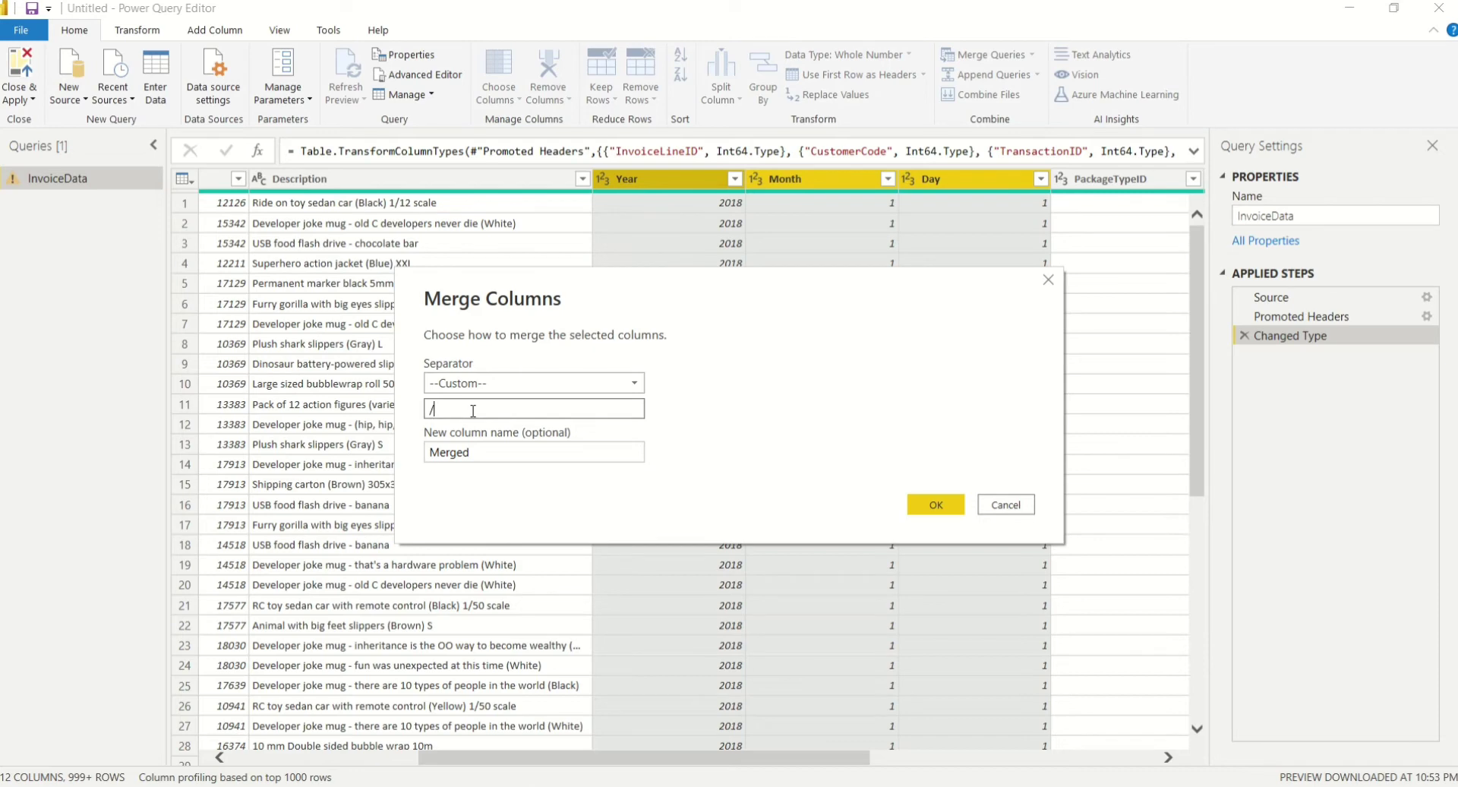
double_click(471, 452)
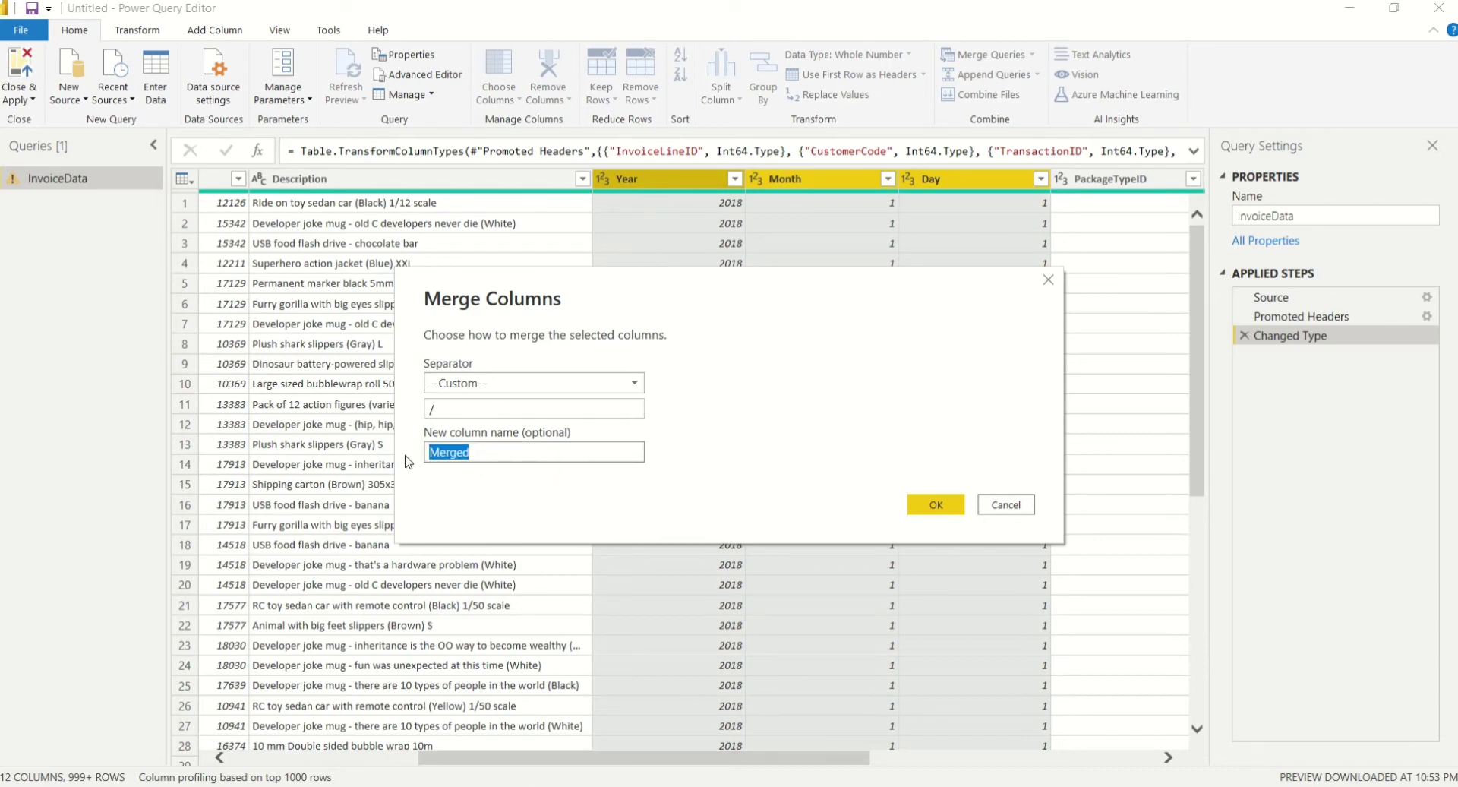
type("Date")
left_click(949, 503)
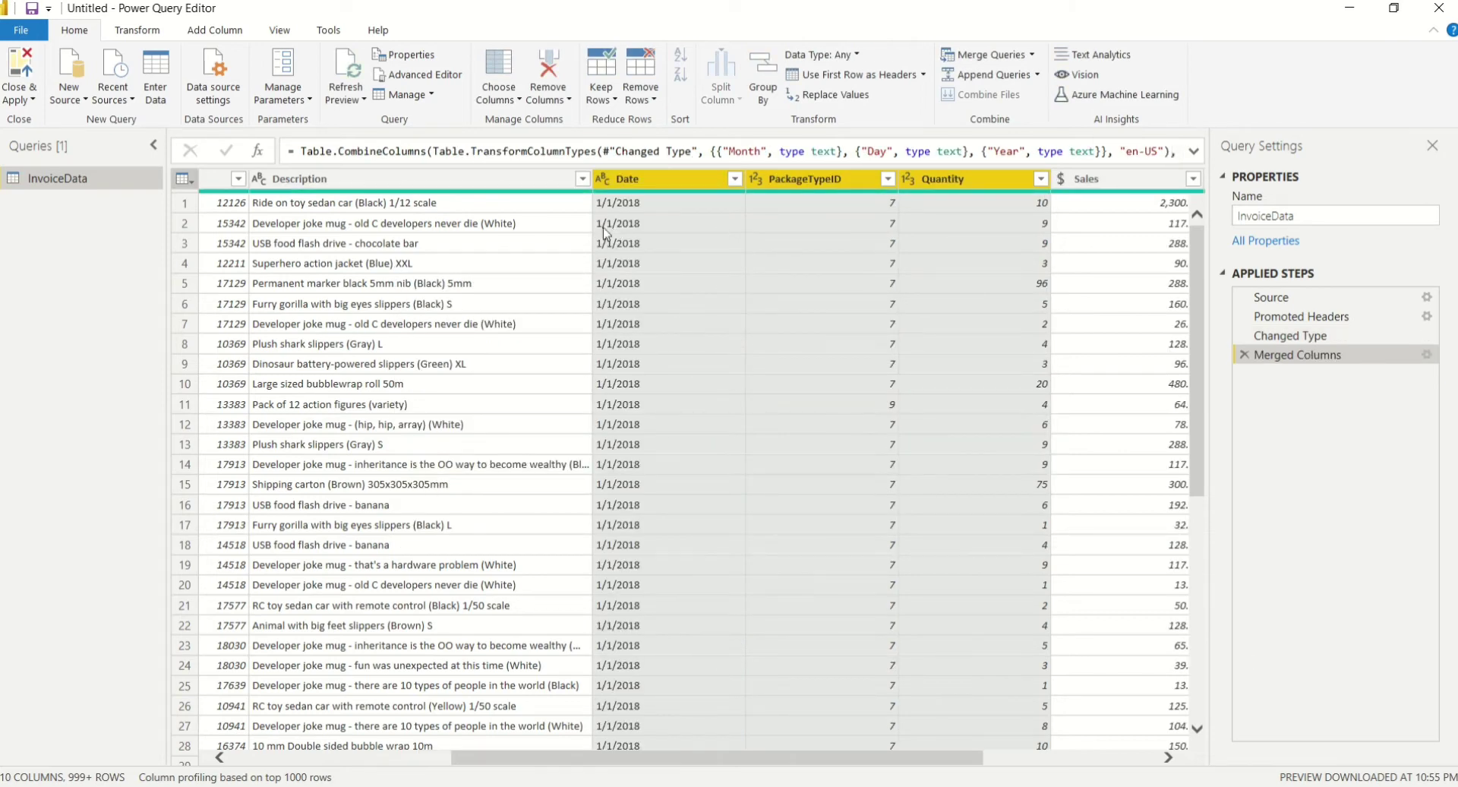
Change the data type of the merged Date column from text to Date.
left_click(644, 175)
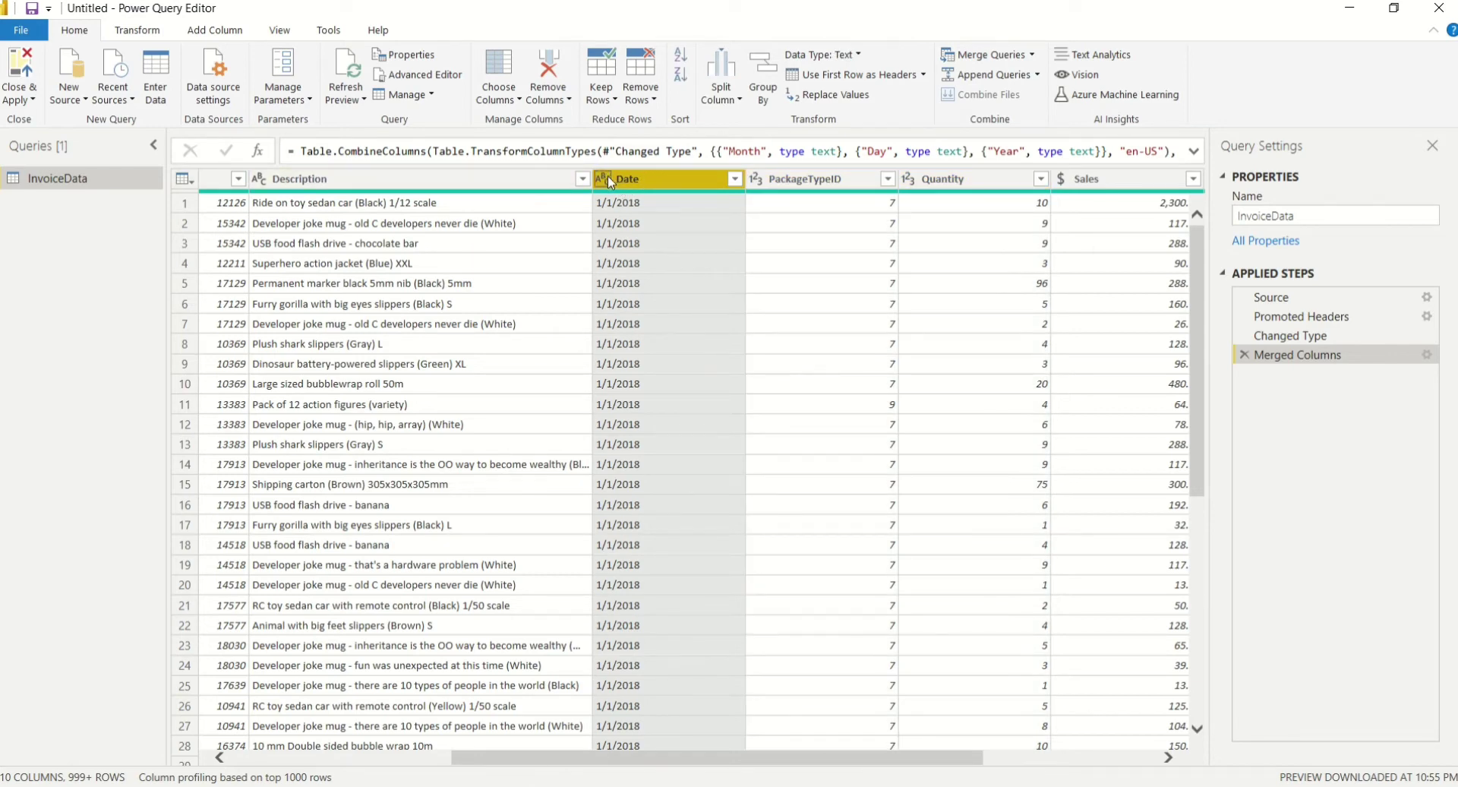
right_click(686, 188)
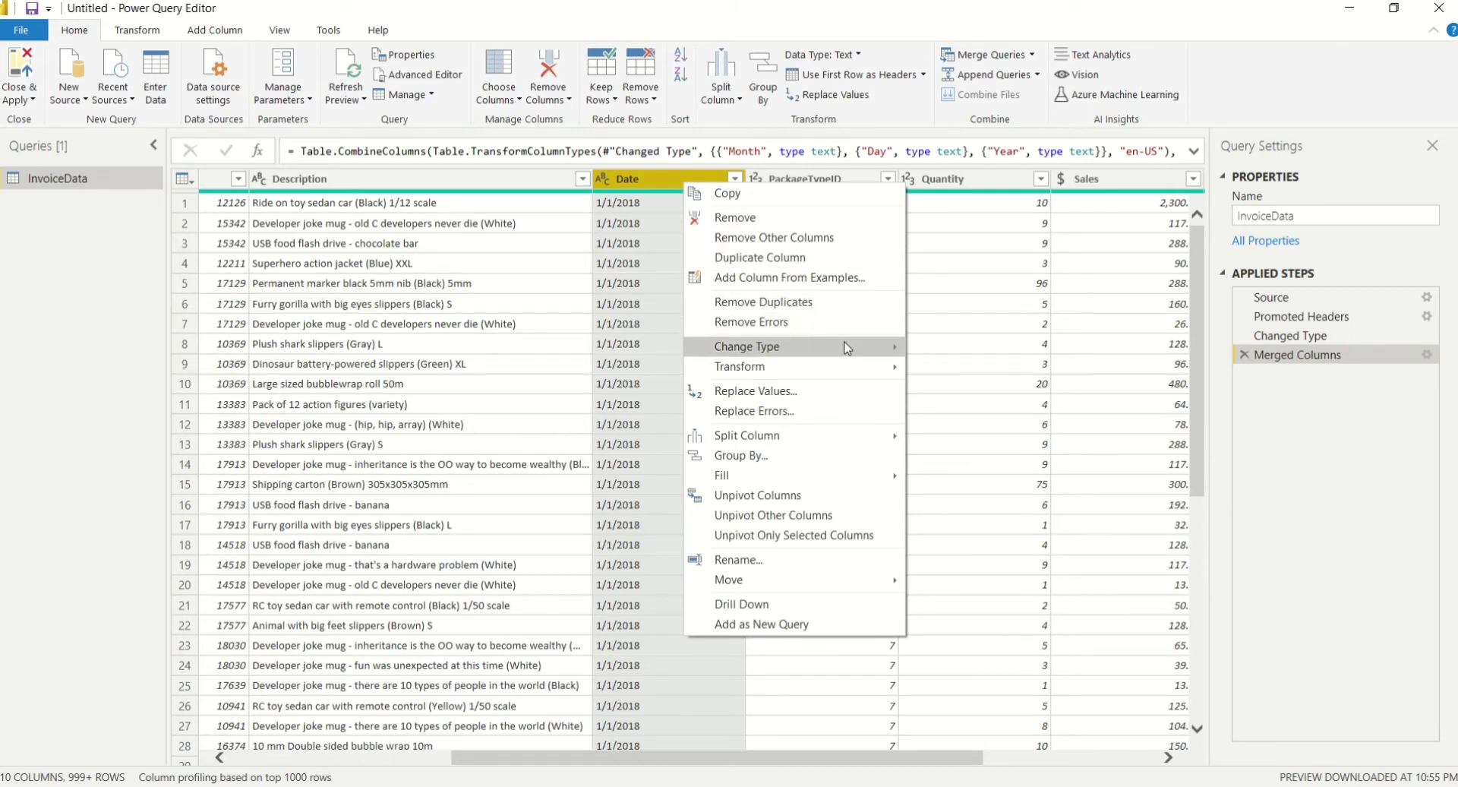
mouse_move(849, 348)
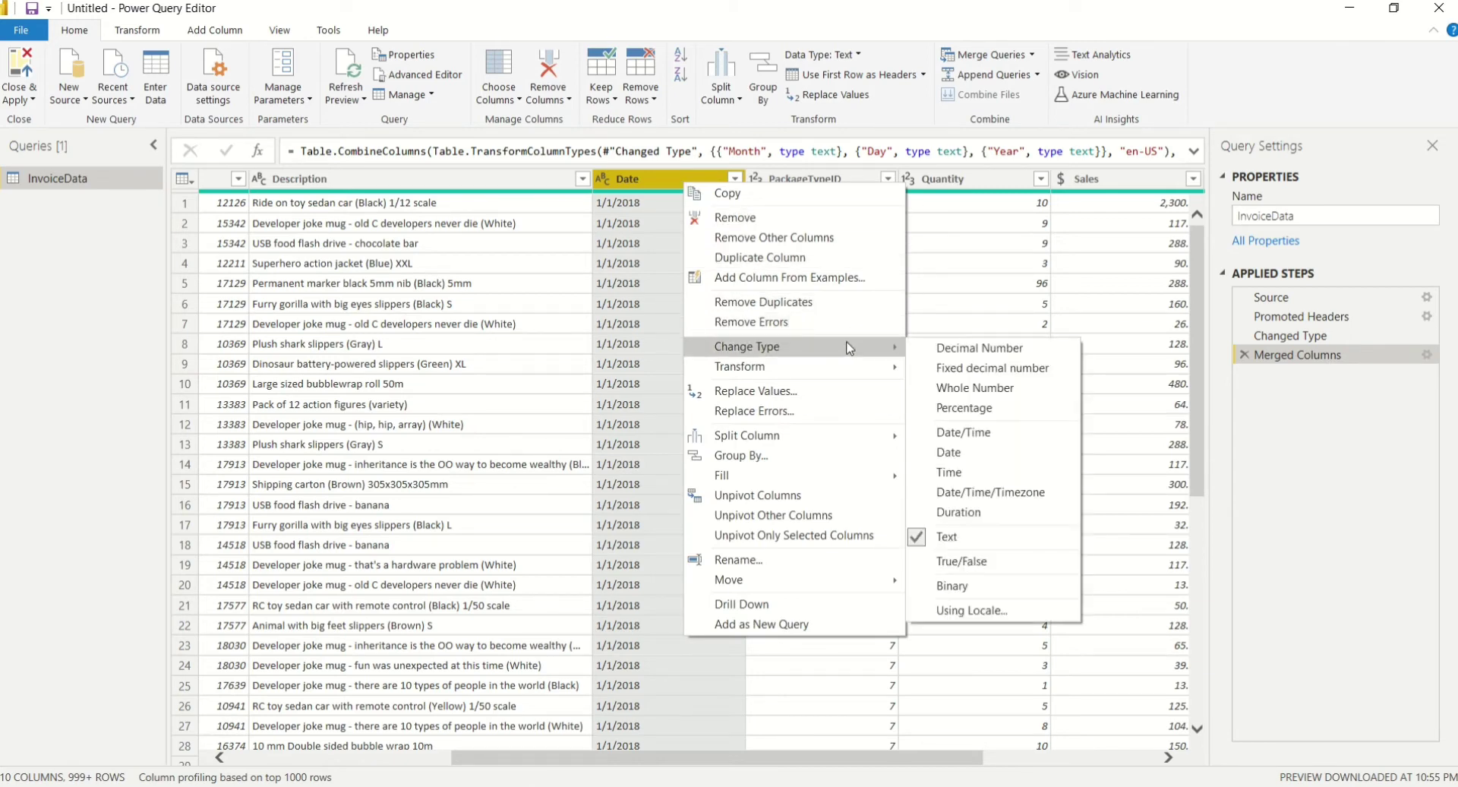
left_click(971, 460)
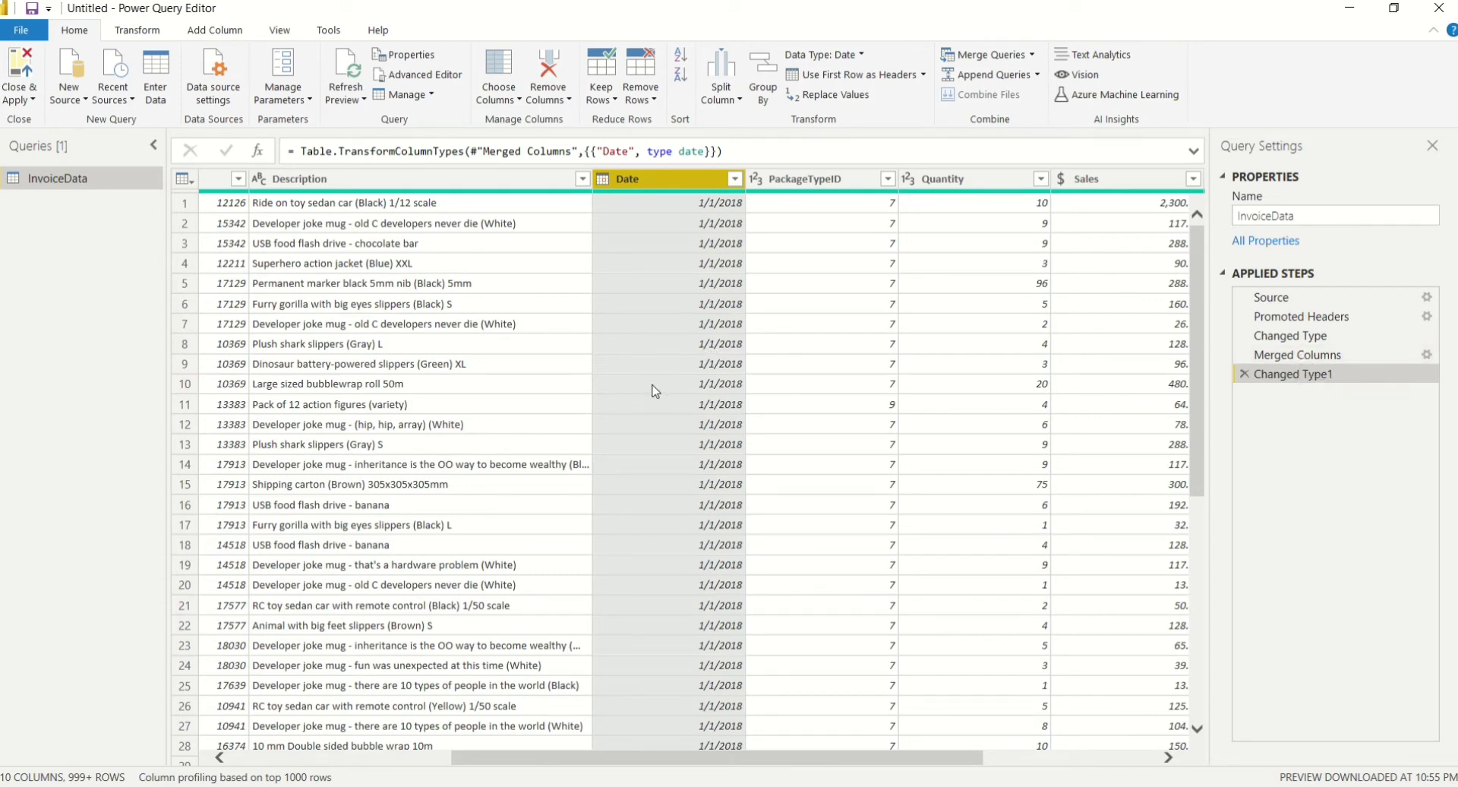
left_click_drag(778, 761, 612, 770)
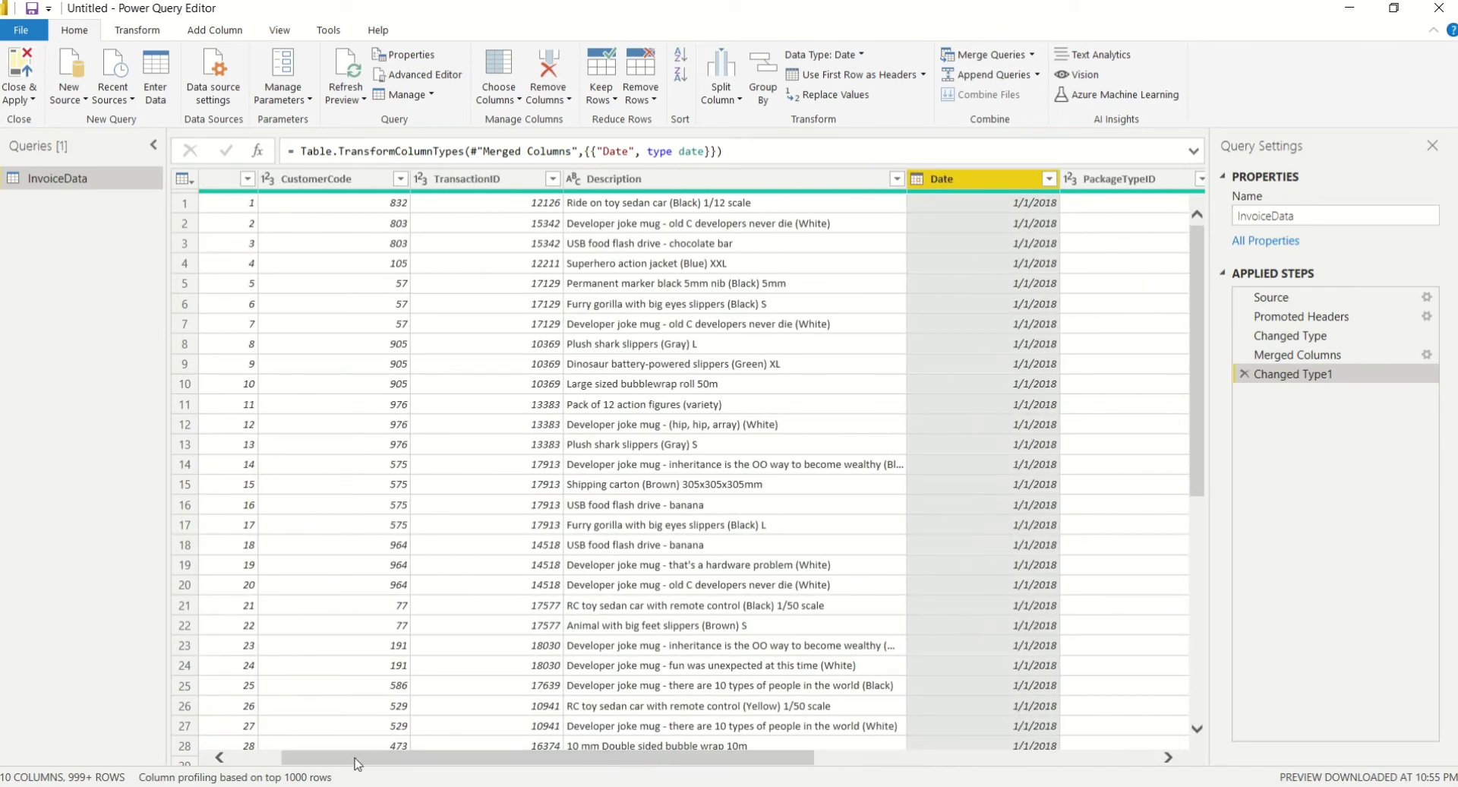
left_click_drag(350, 761, 226, 743)
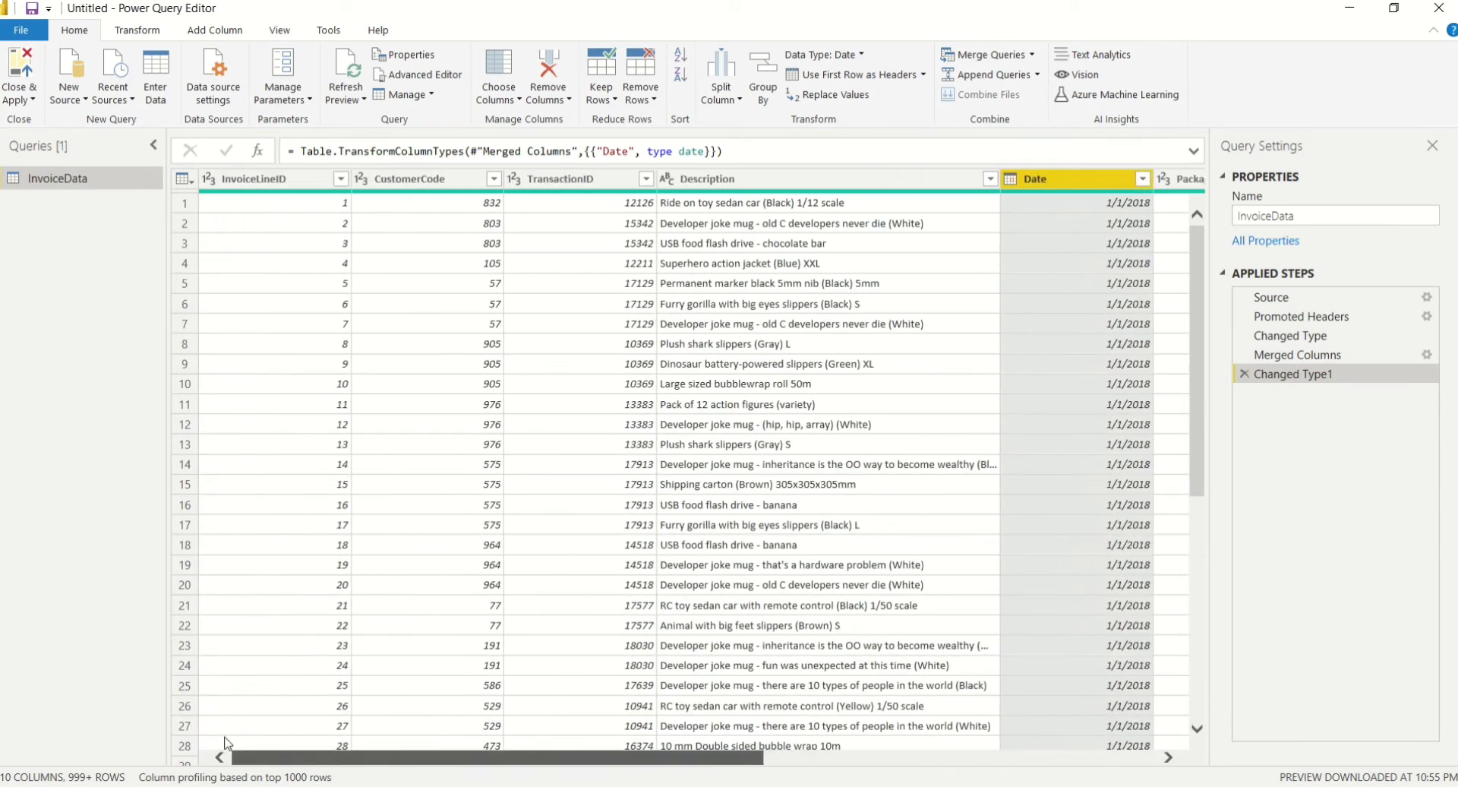
right_click(90, 256)
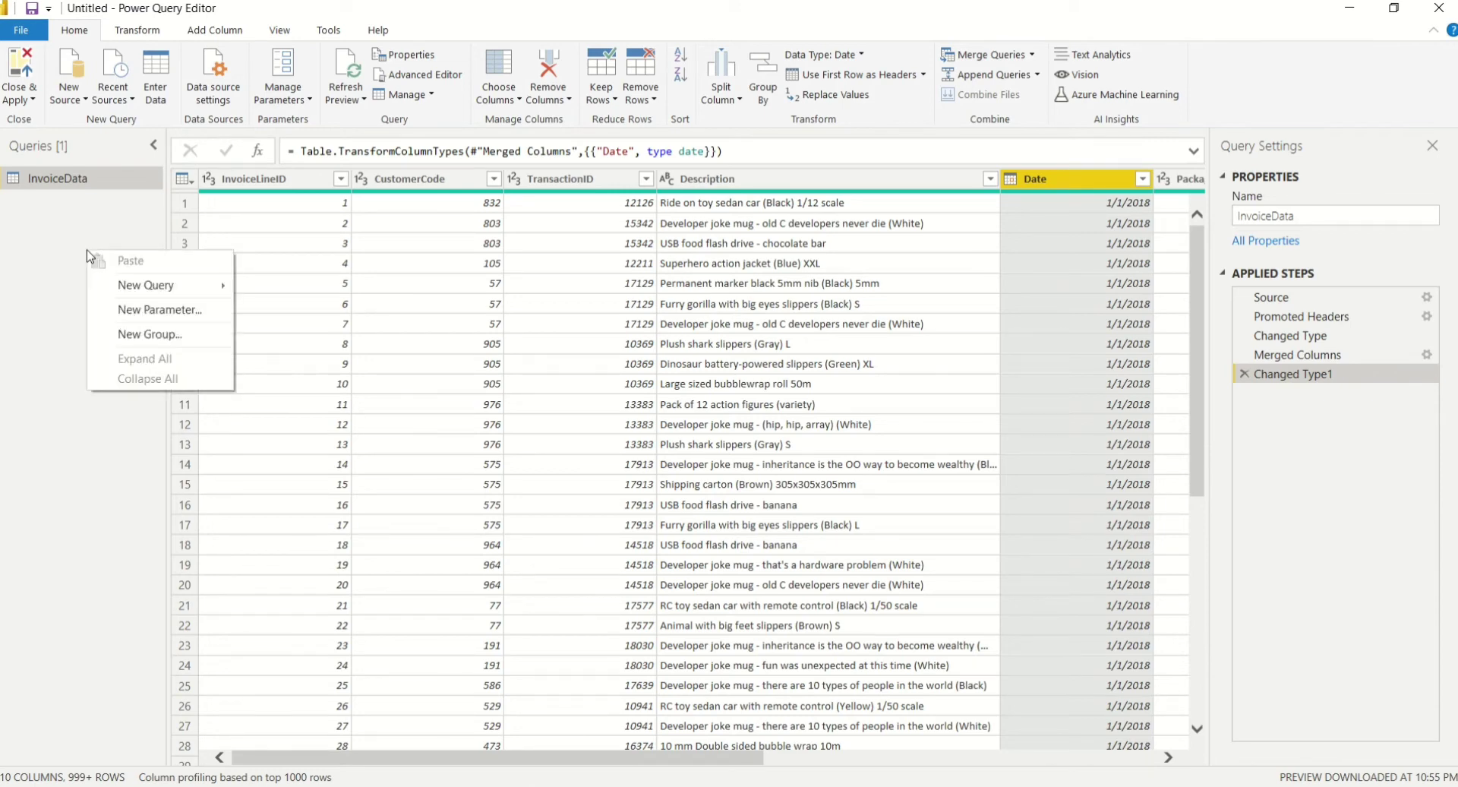
mouse_move(141, 290)
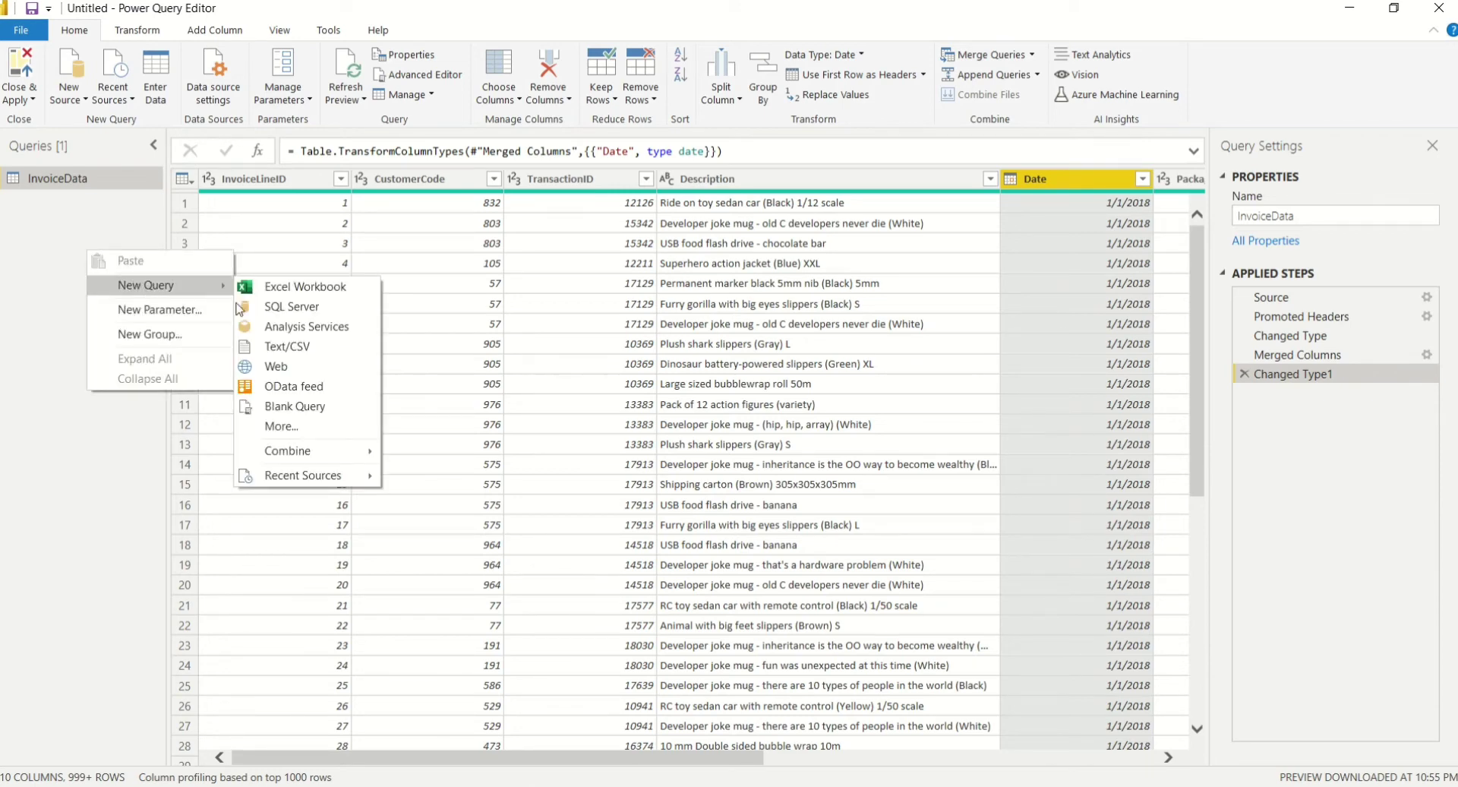
left_click(86, 247)
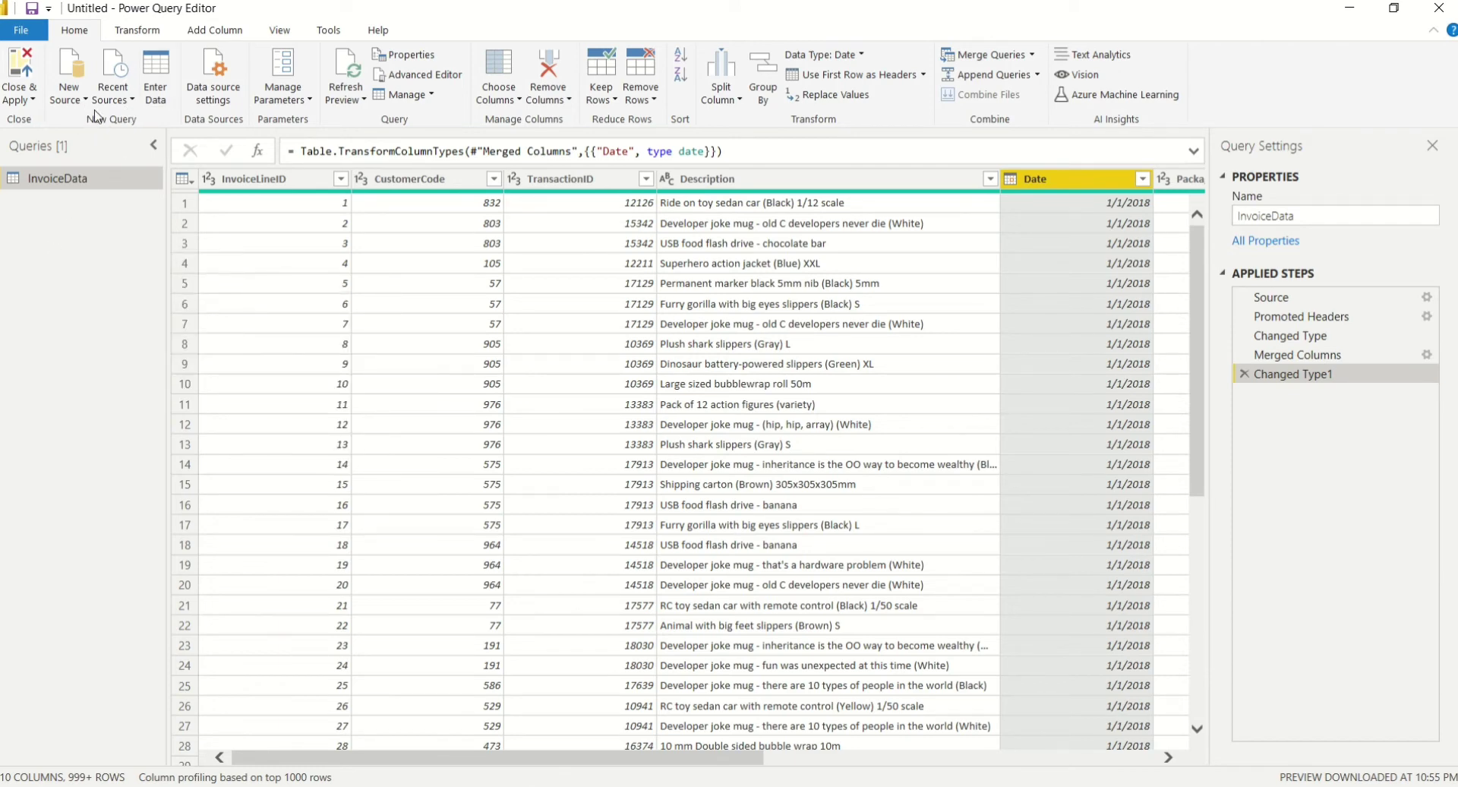
Import the MasterCustomer1 table from the CustomerMaster.xlsx Excel workbook as a new query, comparing its preview with the MasterCustomer sheet.
left_click(83, 72)
left_click(114, 146)
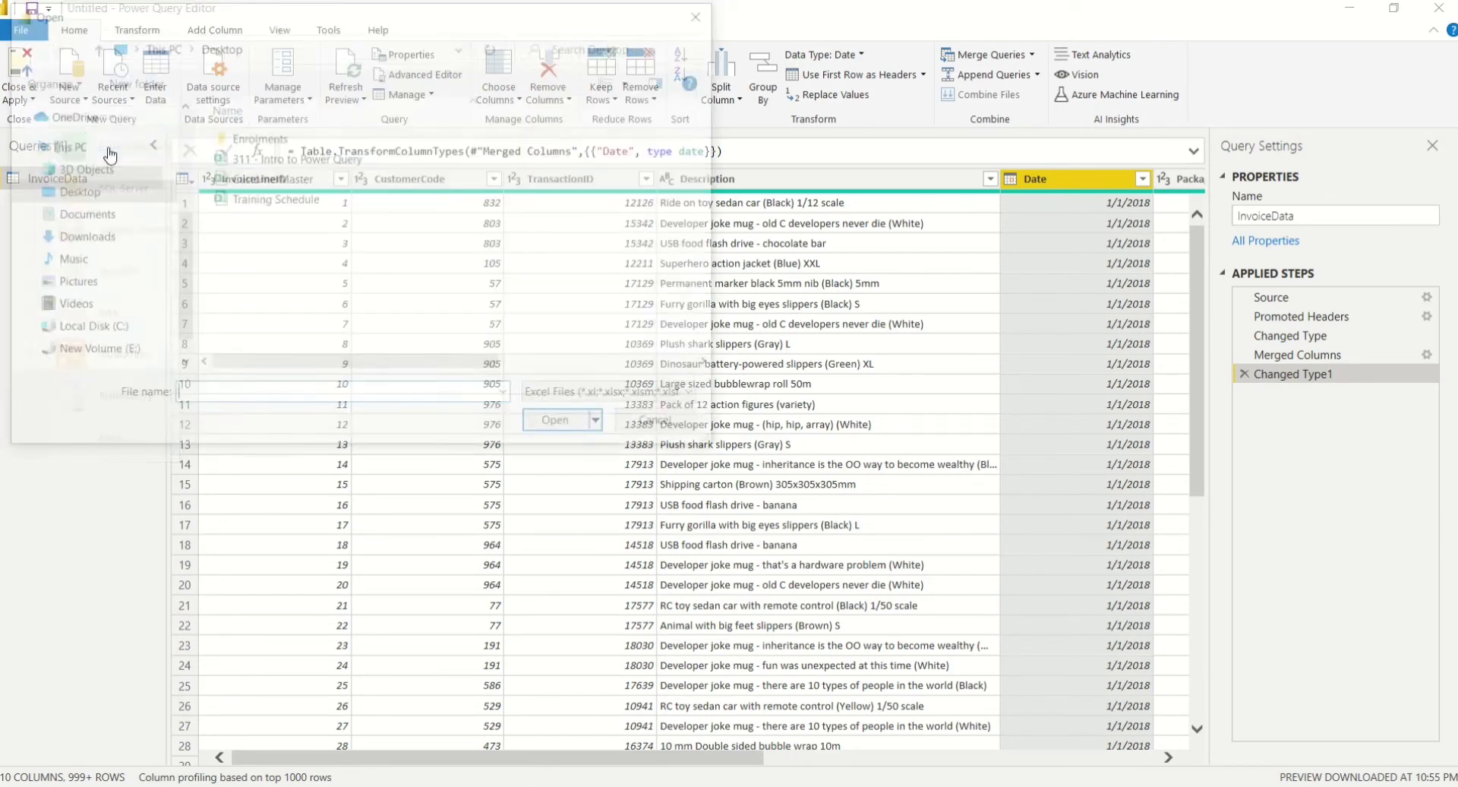
double_click(283, 181)
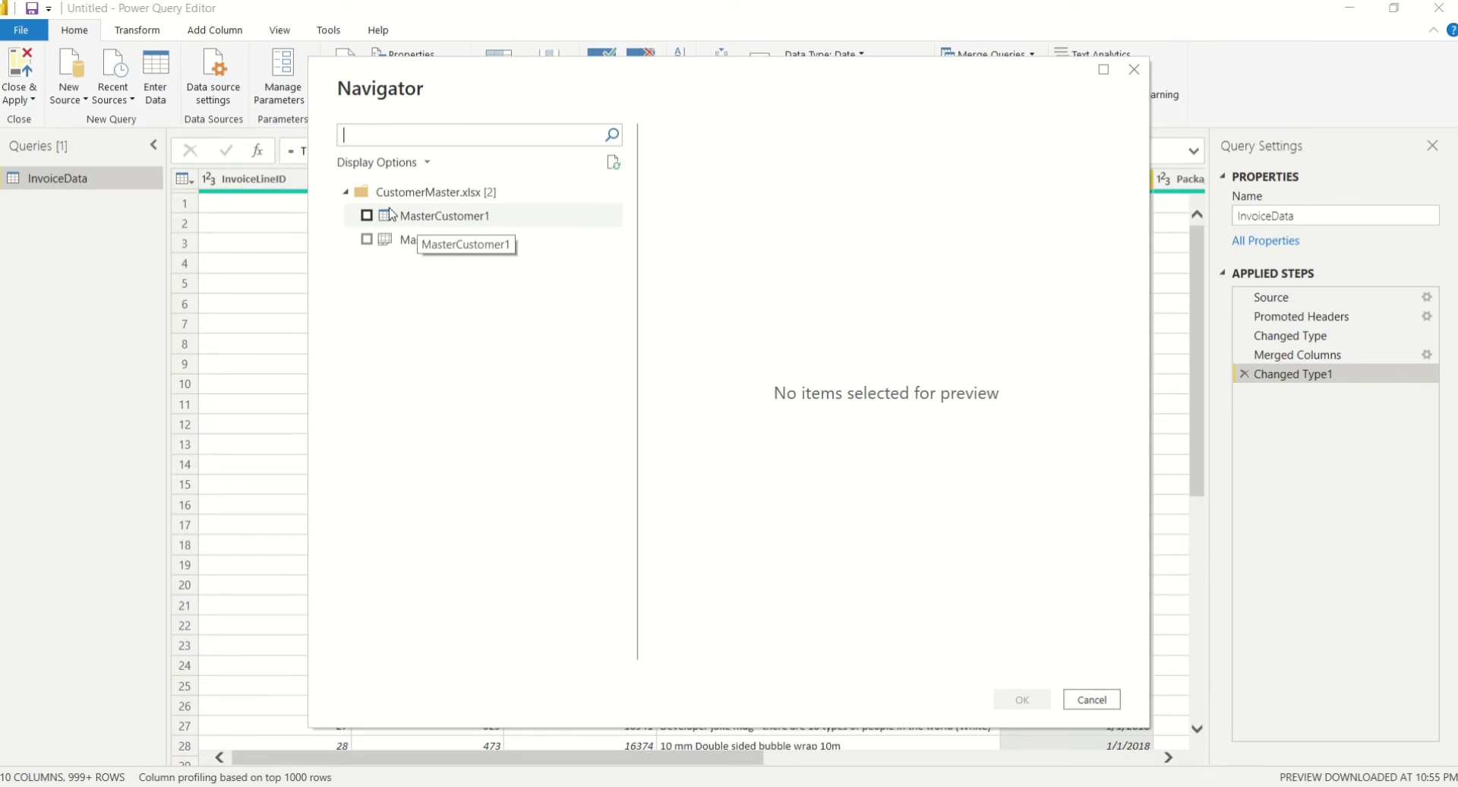
left_click(368, 218)
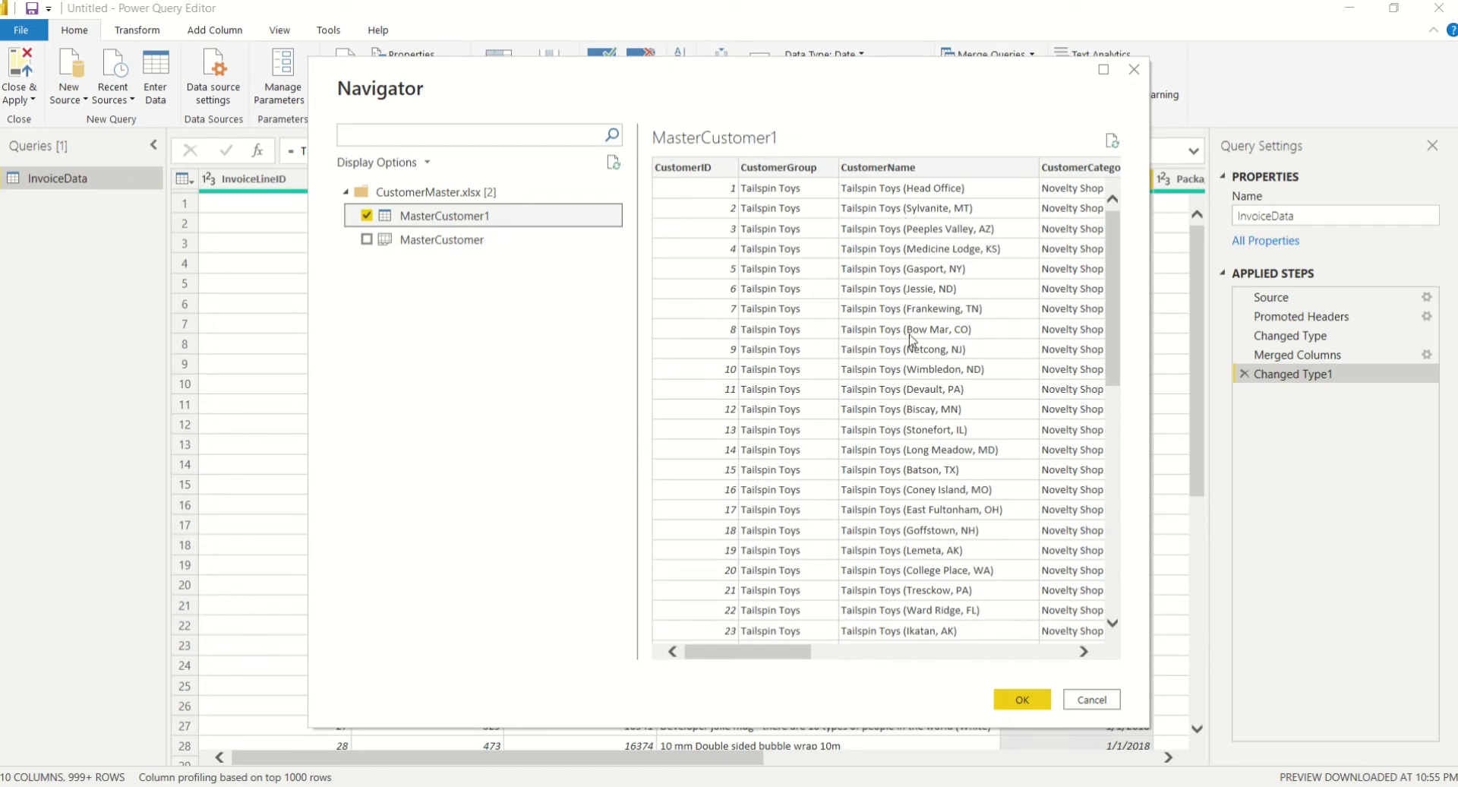
mouse_move(775, 651)
left_mouse_down()
mouse_move(1084, 666)
mouse_move(752, 654)
left_mouse_up()
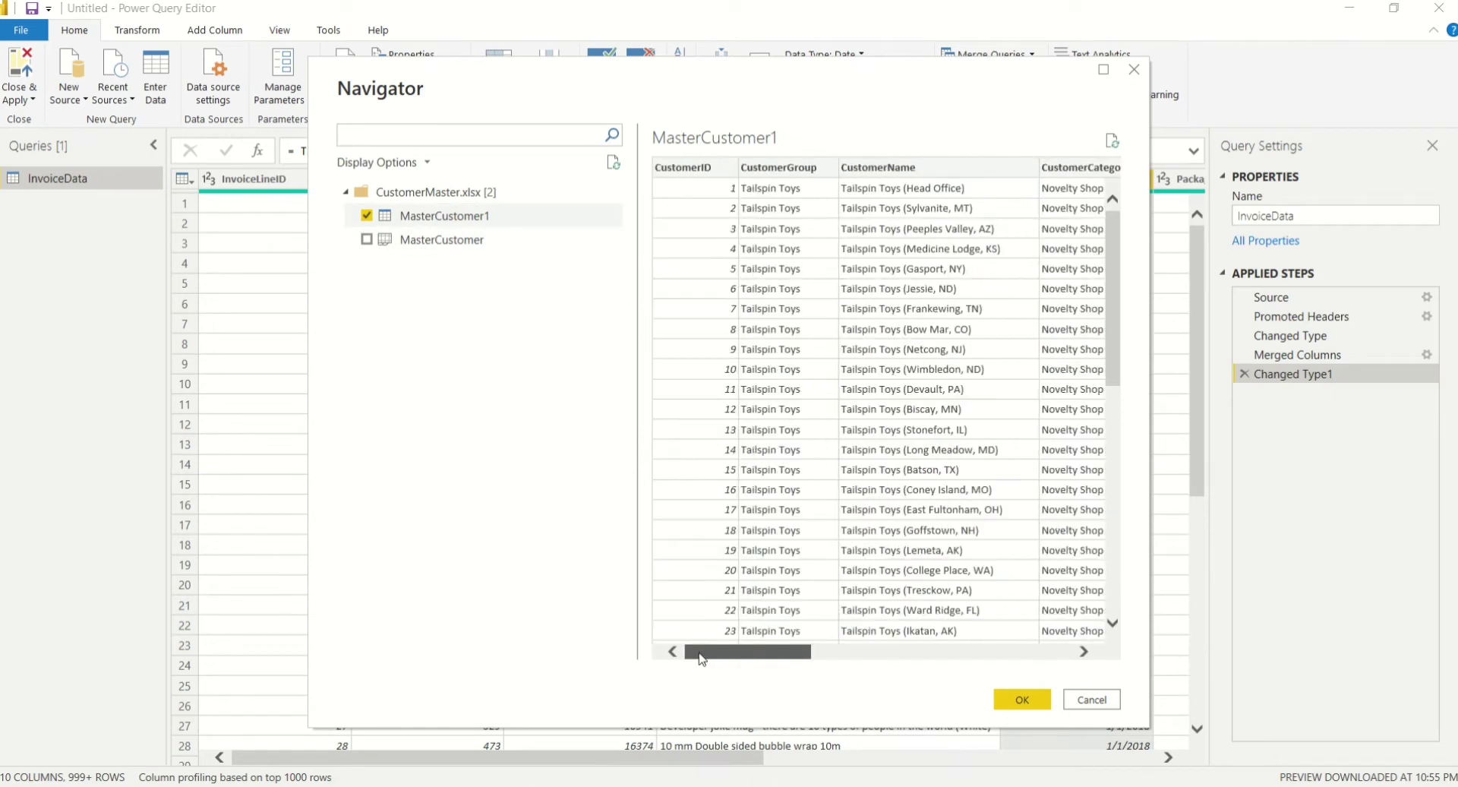
left_click(448, 241)
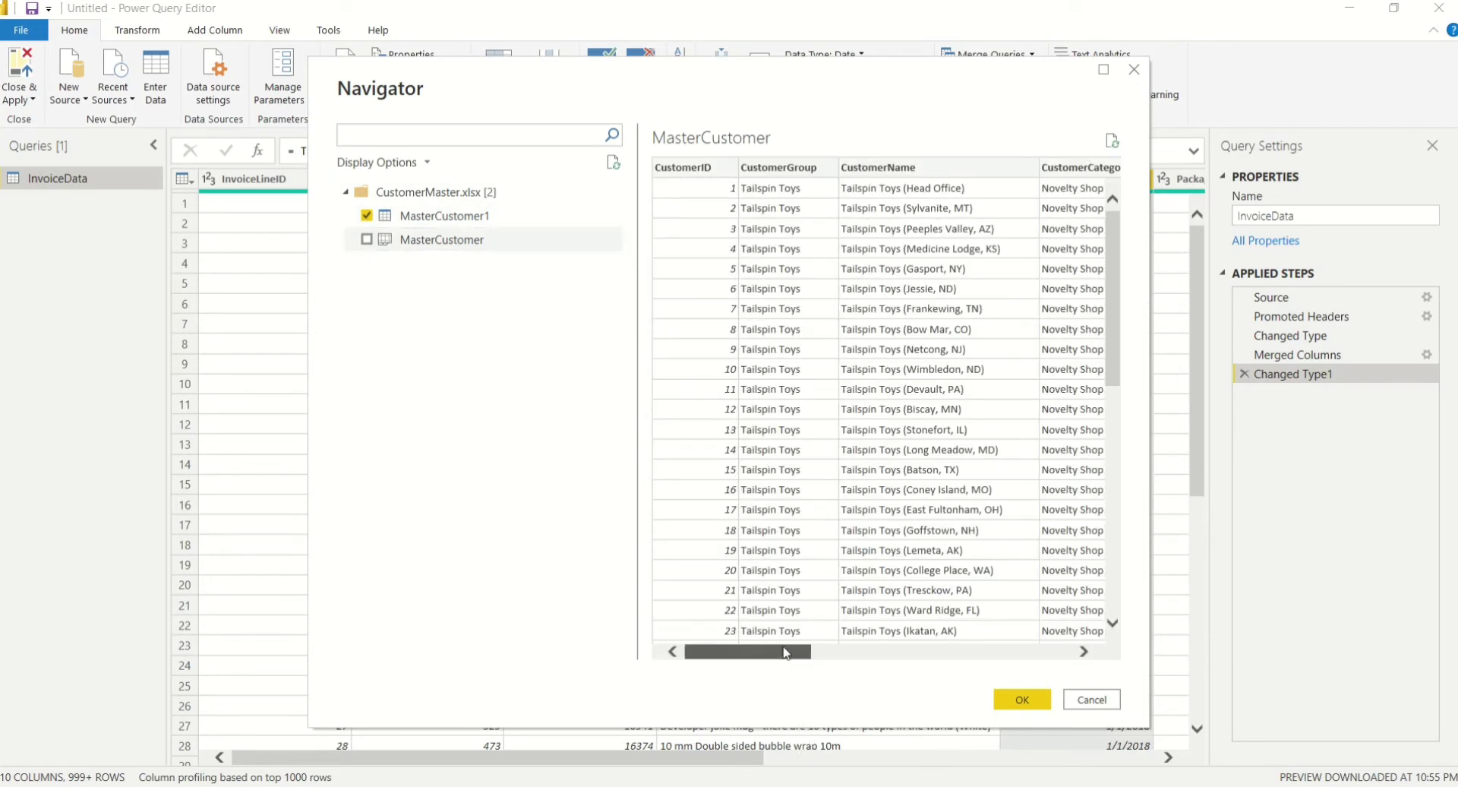
mouse_move(789, 651)
left_mouse_down()
mouse_move(1017, 651)
mouse_move(790, 651)
left_mouse_up()
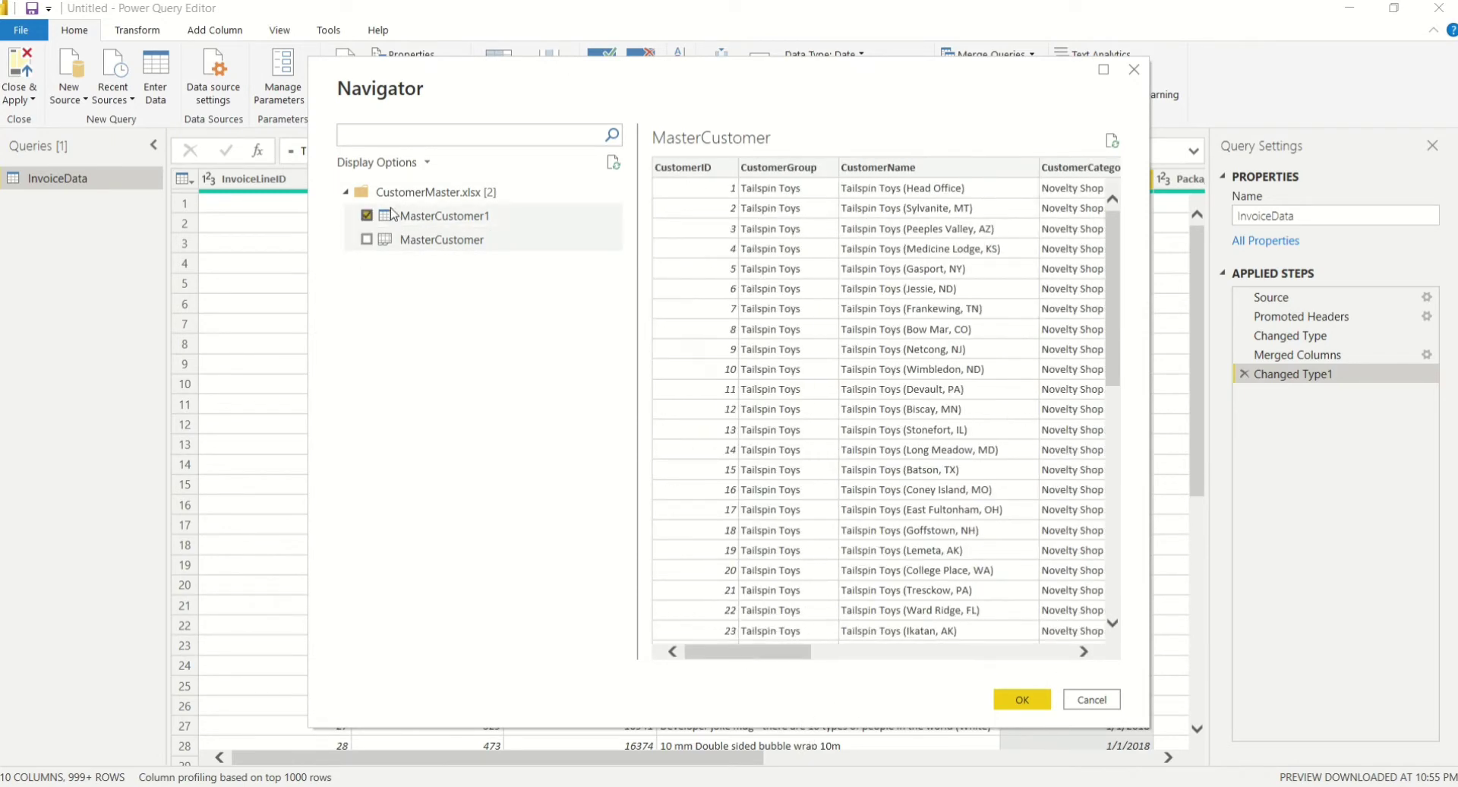
left_click(1021, 699)
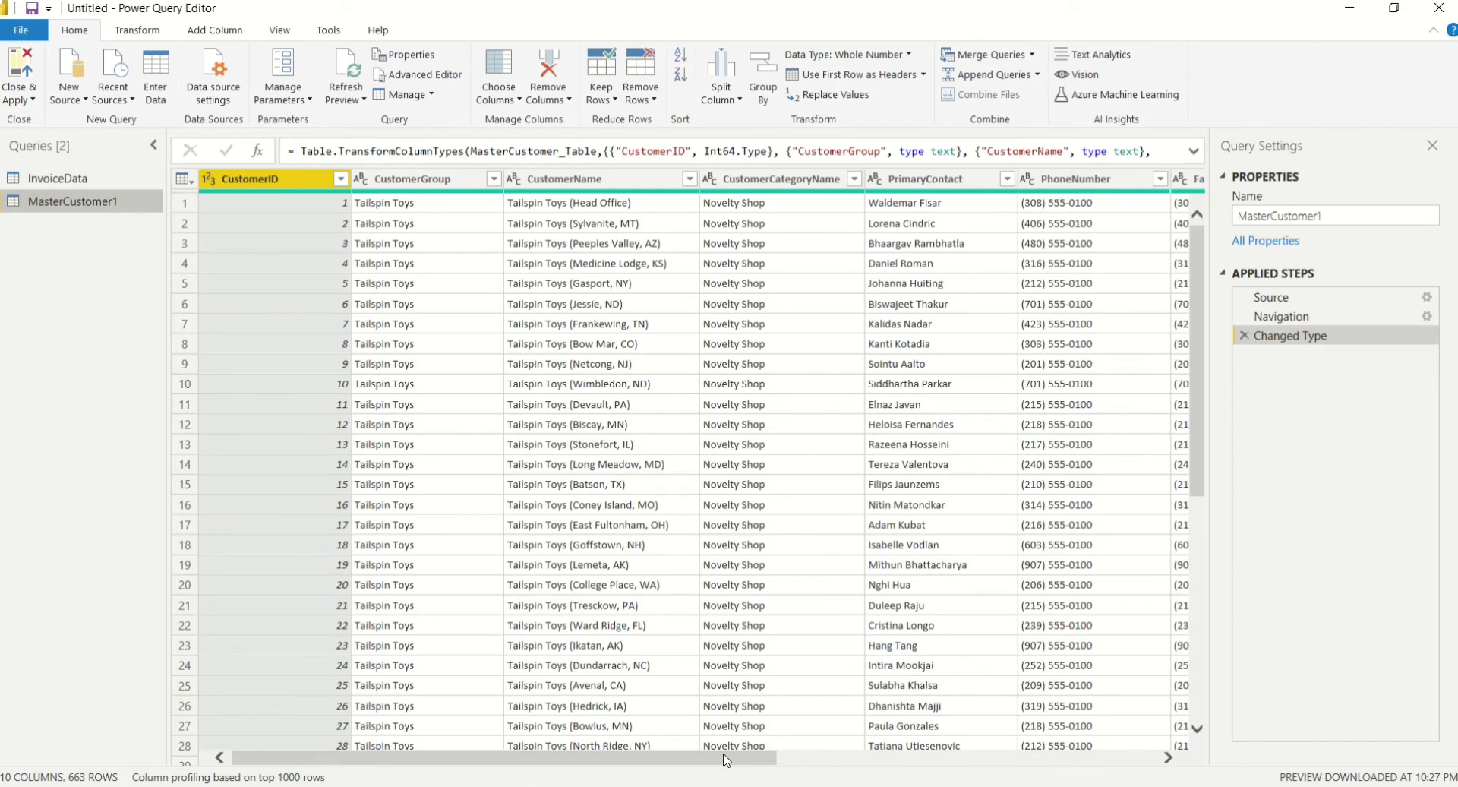
Split the CityProvince column by the custom delimiter " (" (space and opening parenthesis) at the left-most delimiter.
left_click_drag(725, 760, 1117, 766)
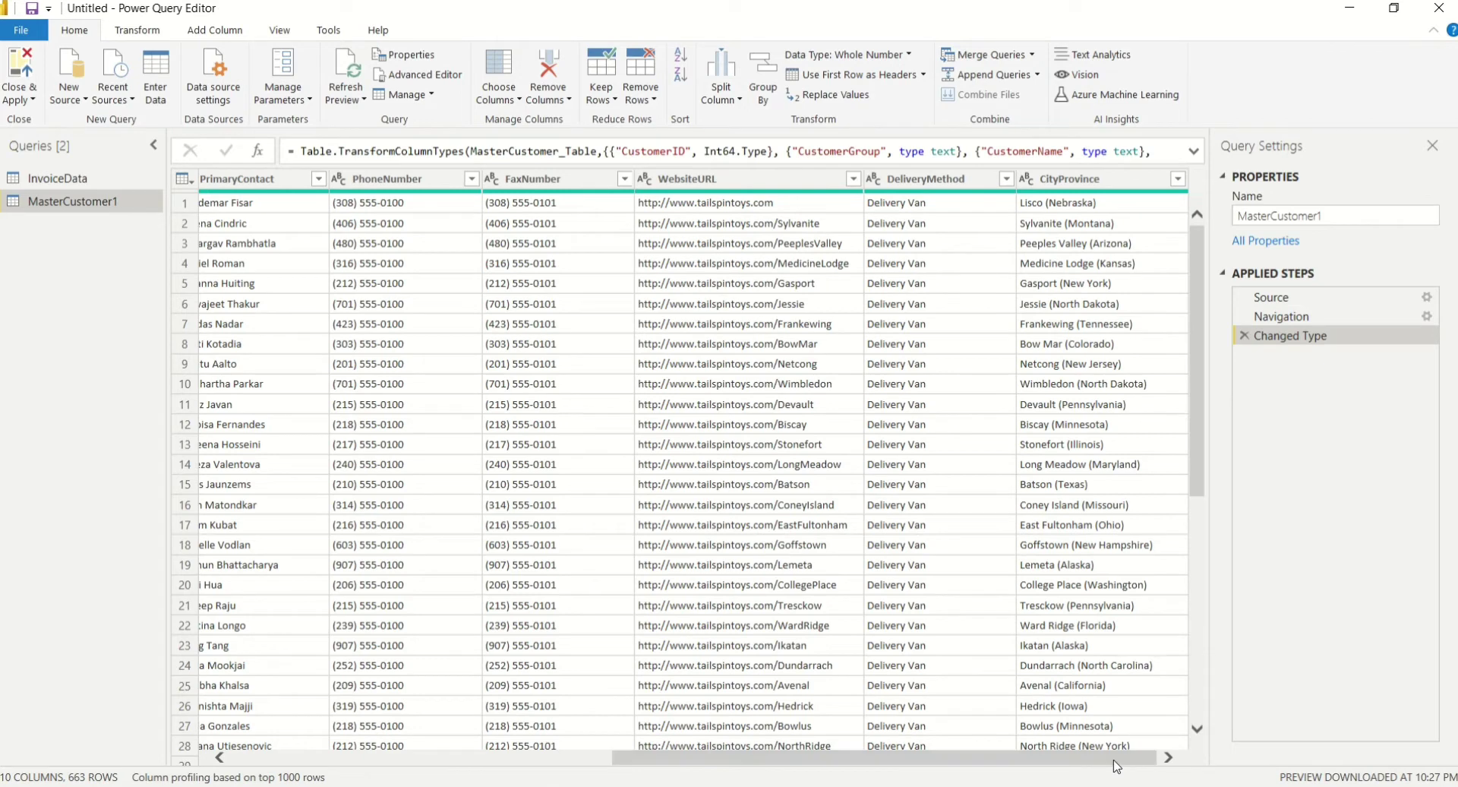
right_click(1069, 183)
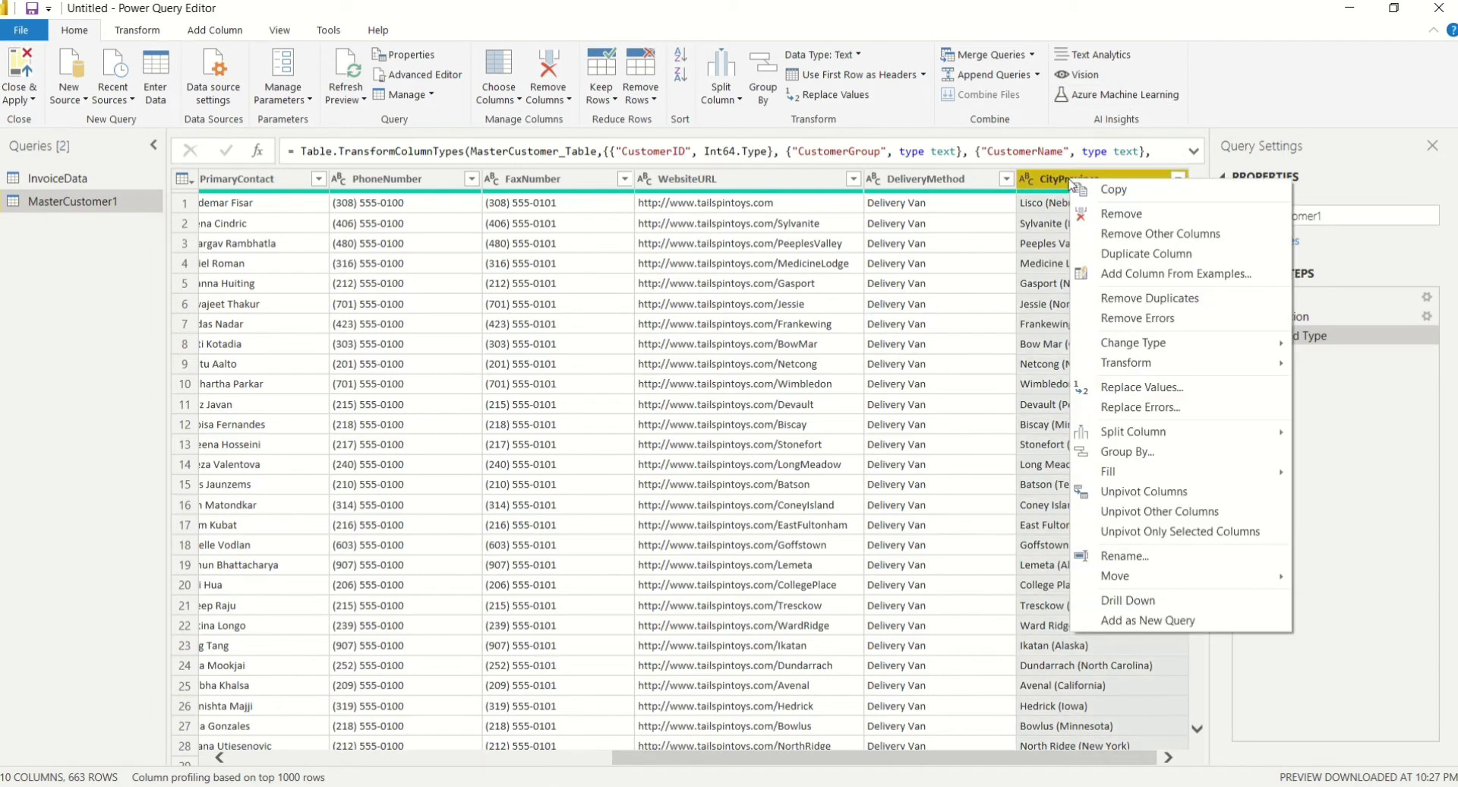
left_click(1037, 177)
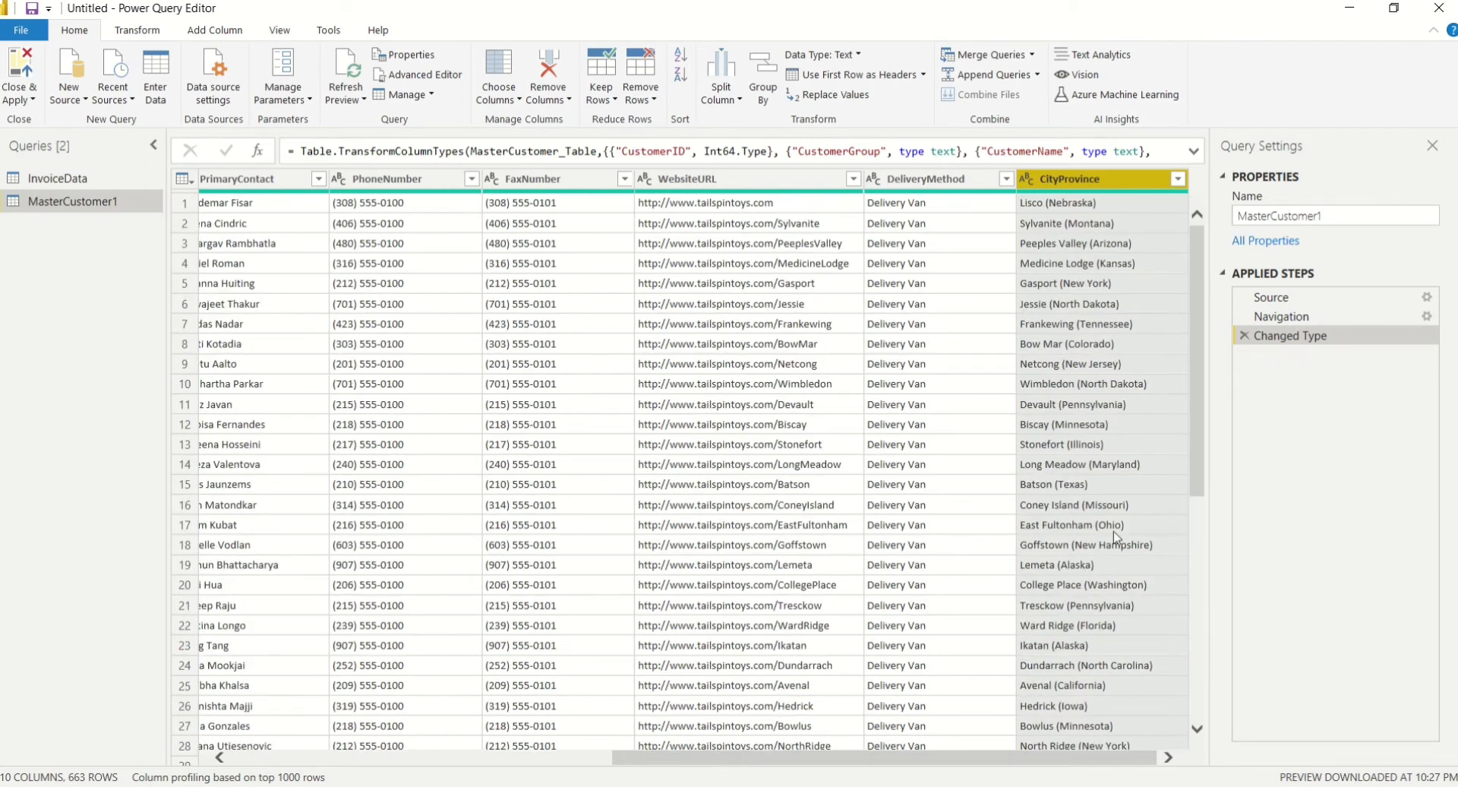
right_click(1055, 187)
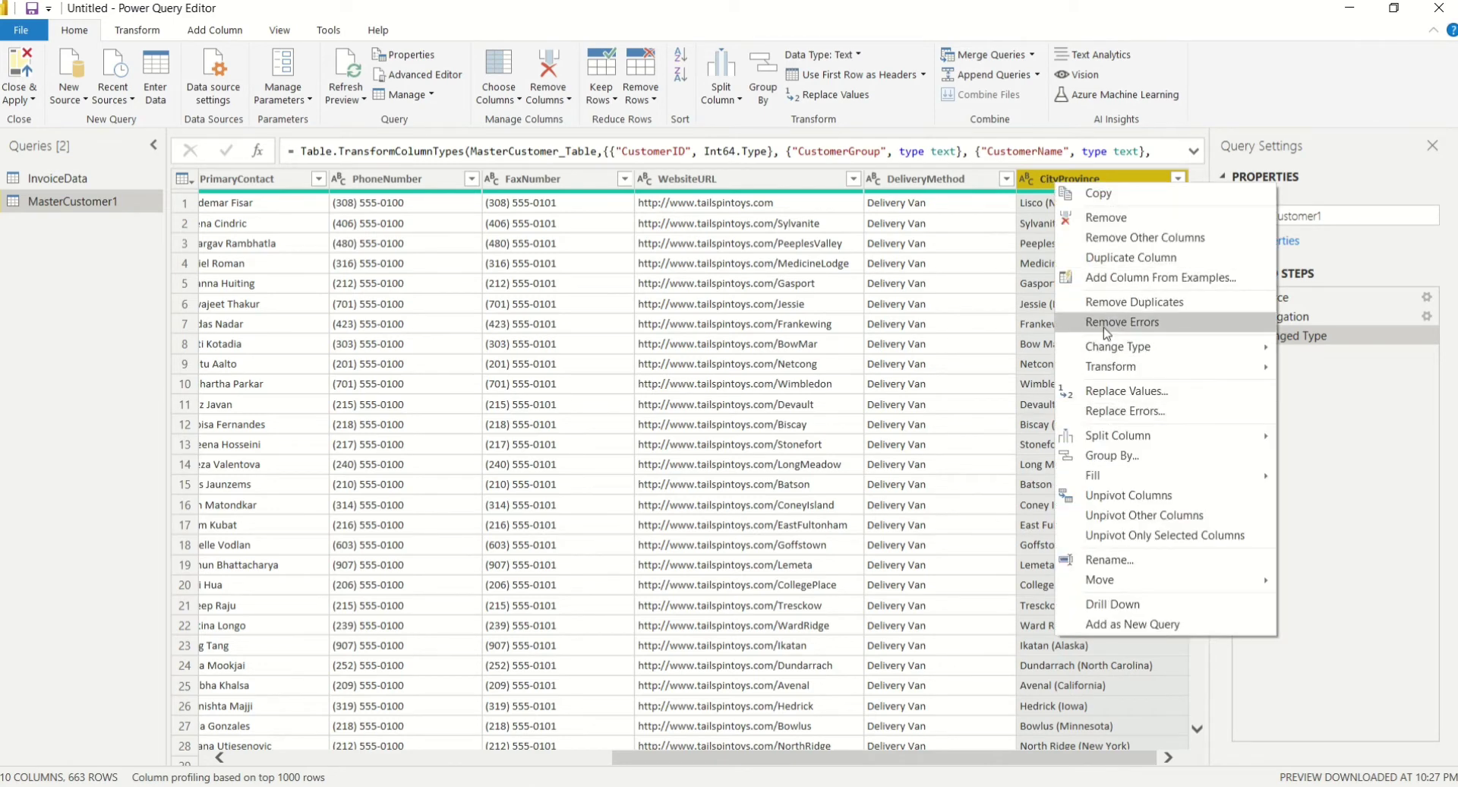
mouse_move(1115, 438)
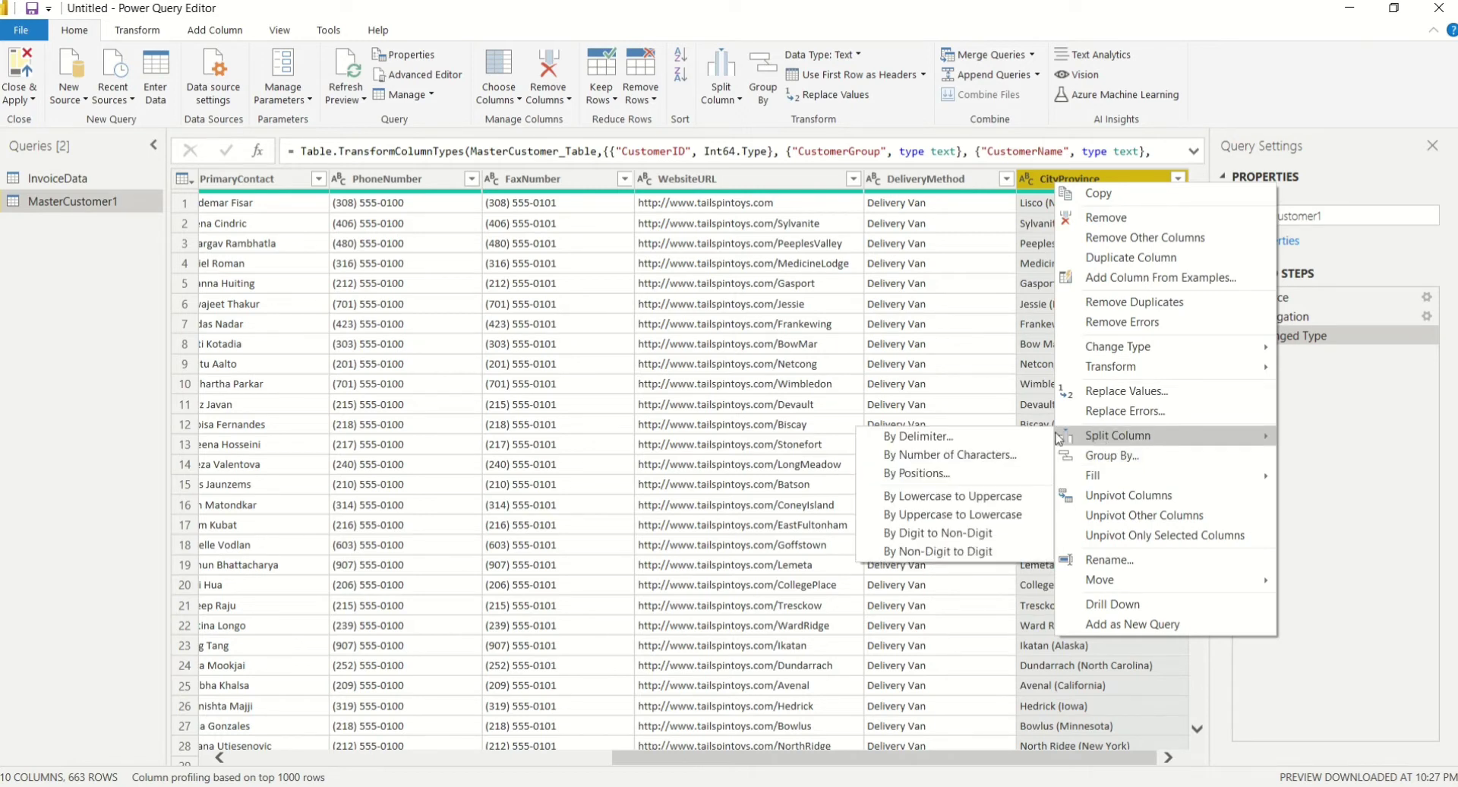
left_click(1010, 438)
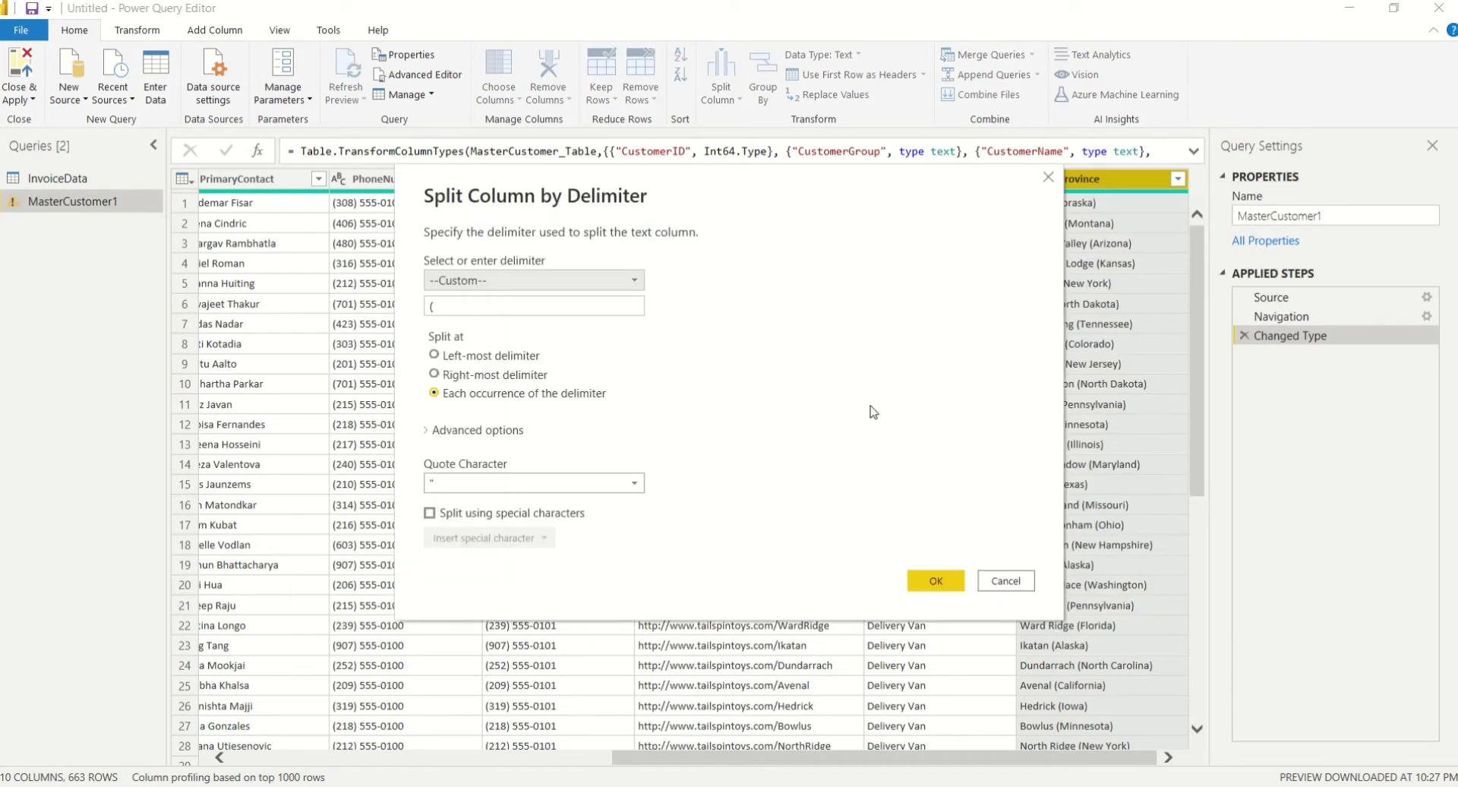
left_click(461, 302)
type("(")
left_click(435, 355)
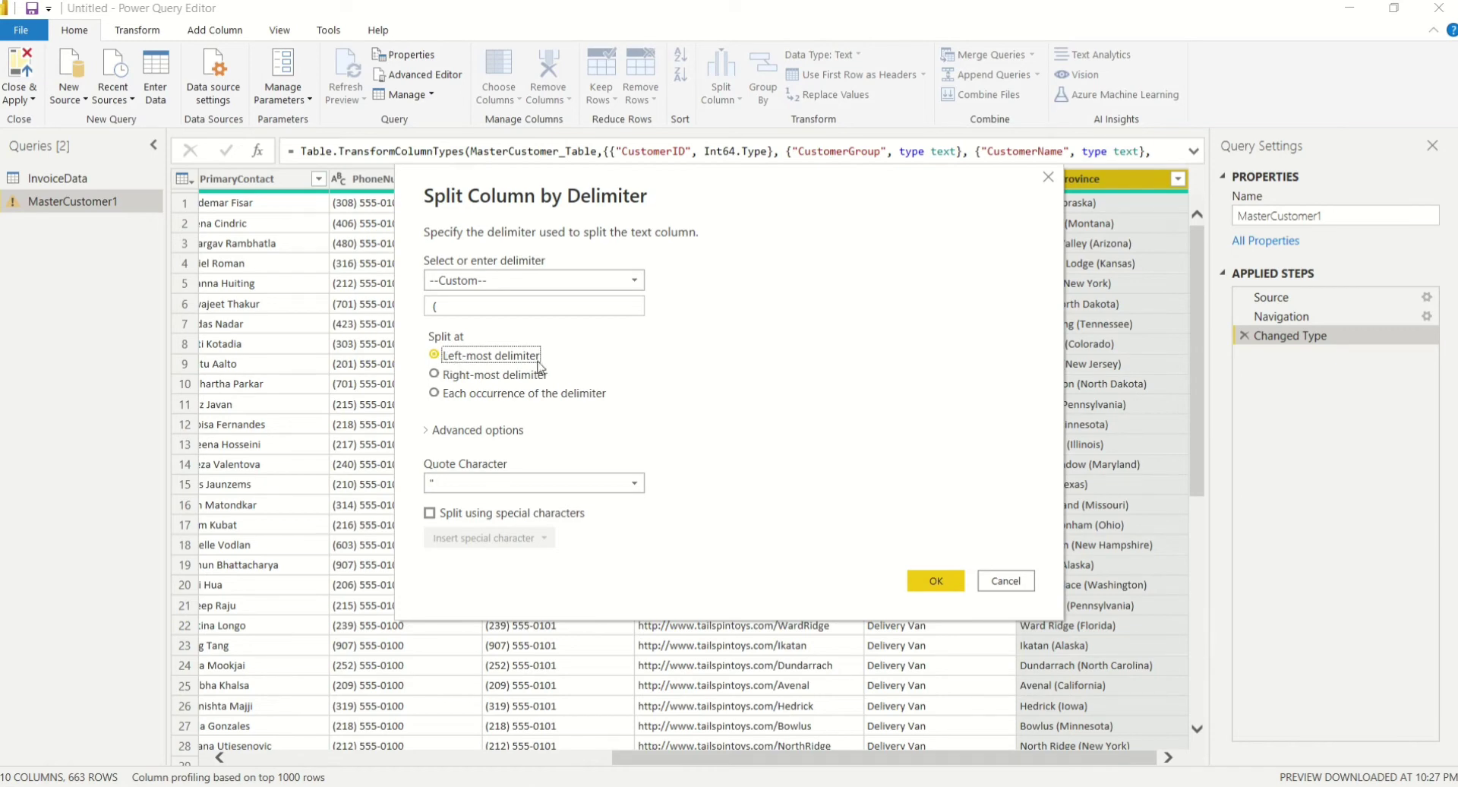
left_click(934, 581)
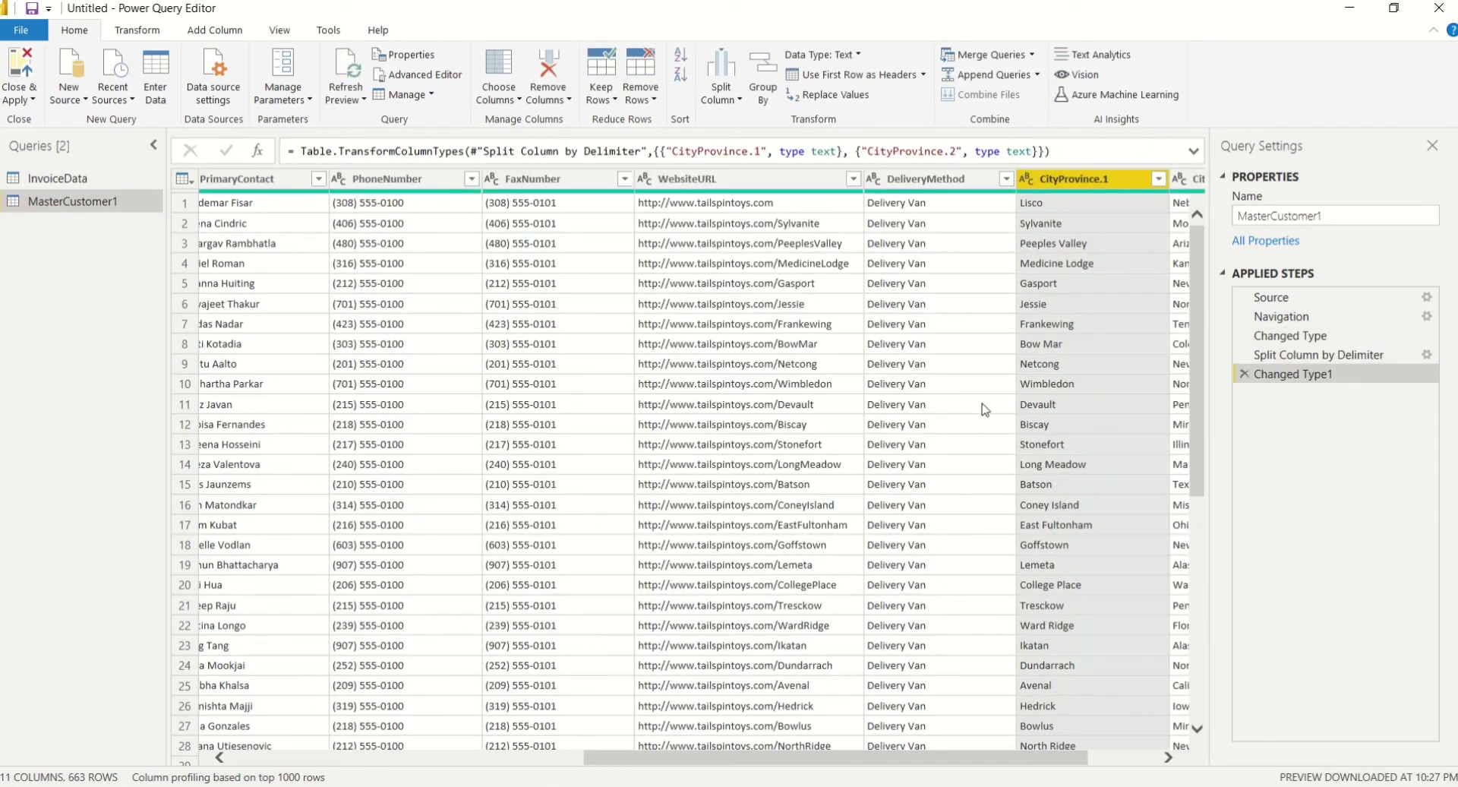
Rename the CityProvince.1 column to City.
left_click(1170, 758)
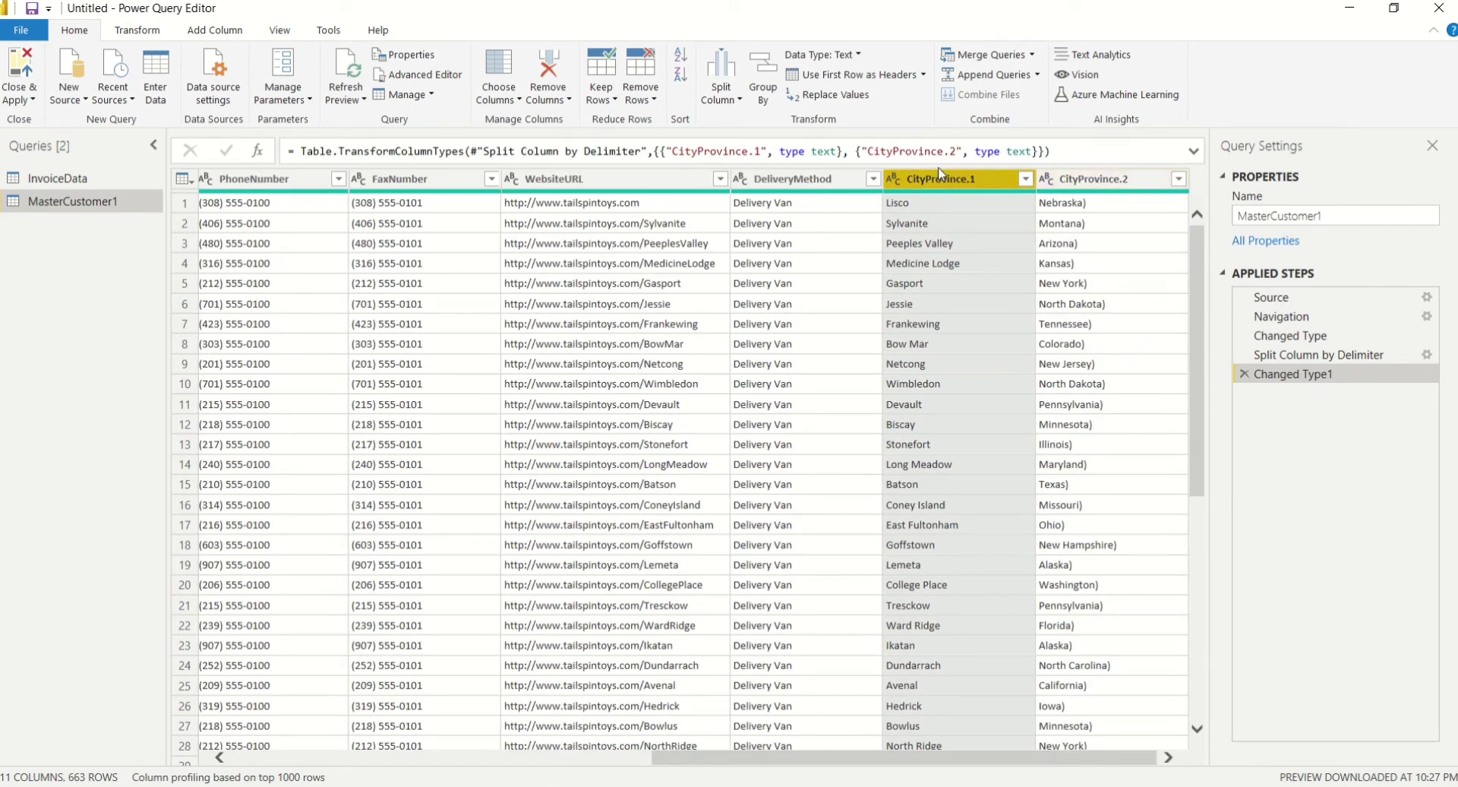
double_click(940, 179)
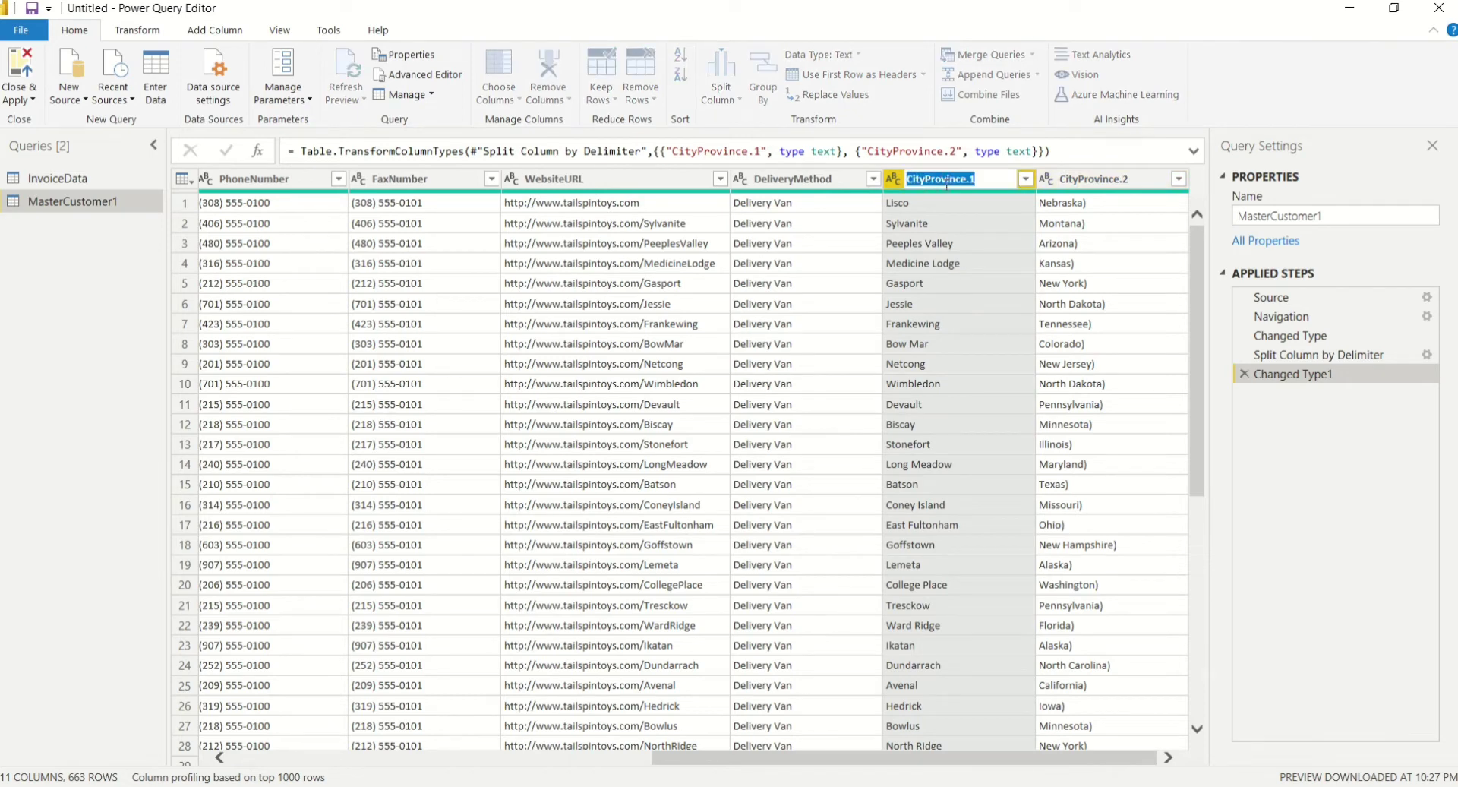
key("Return")
key("BackSpace")
key("BackSpace")
key("BackSpace")
key("BackSpace")
key("BackSpace")
key("Return")
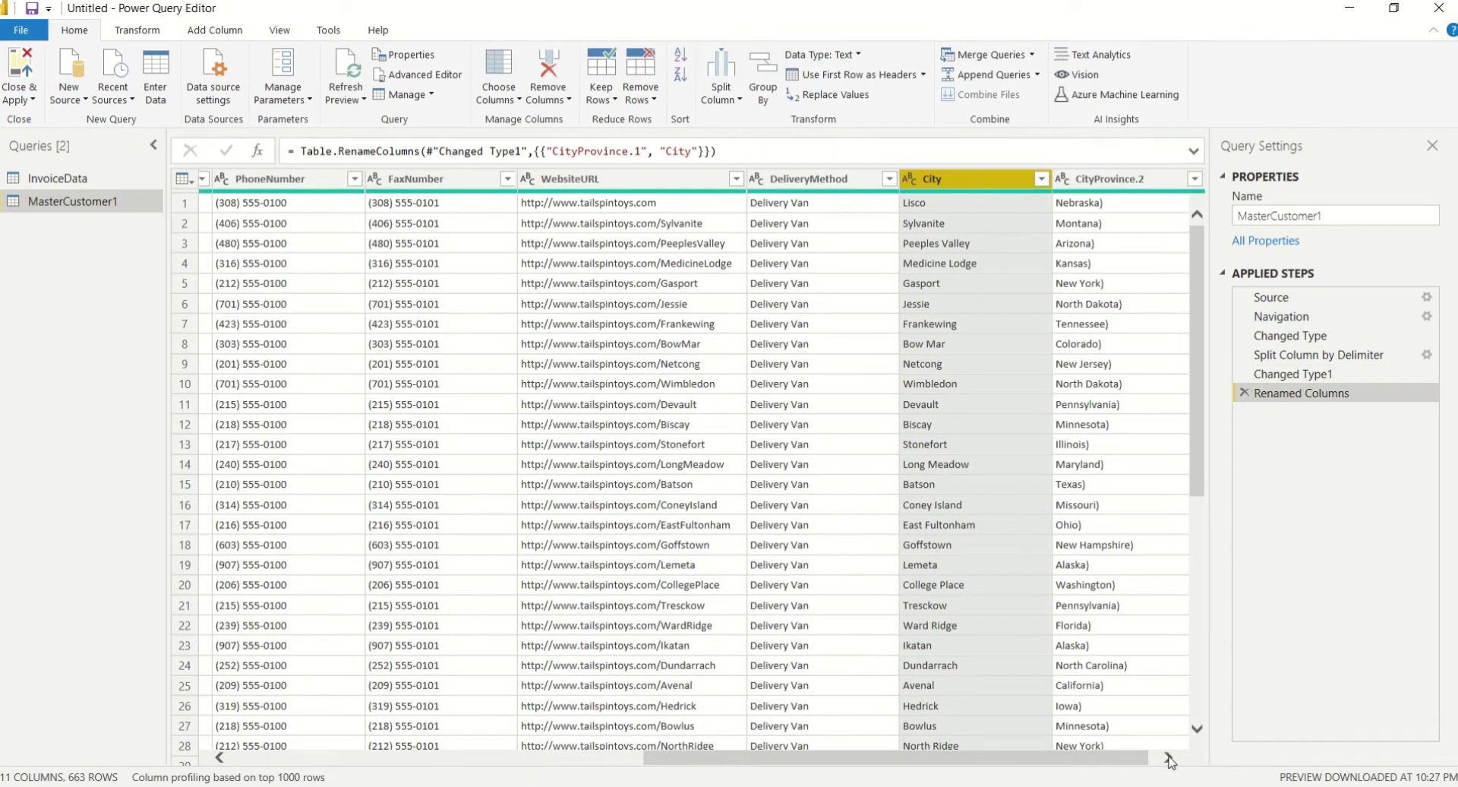
Replace the closing parenthesis ")" with an empty value throughout the CityProvince.2 column.
left_click(1170, 757)
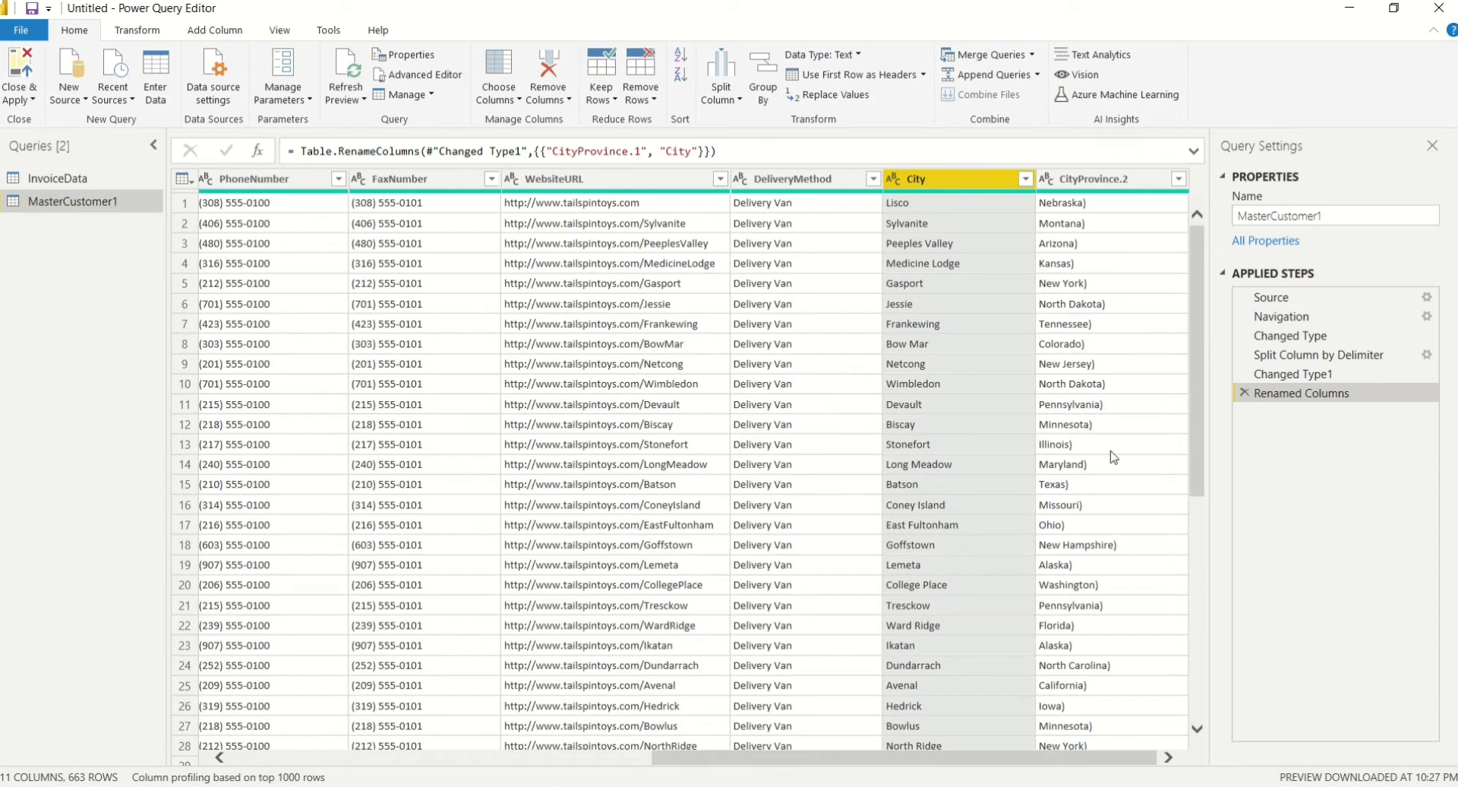
right_click(1090, 186)
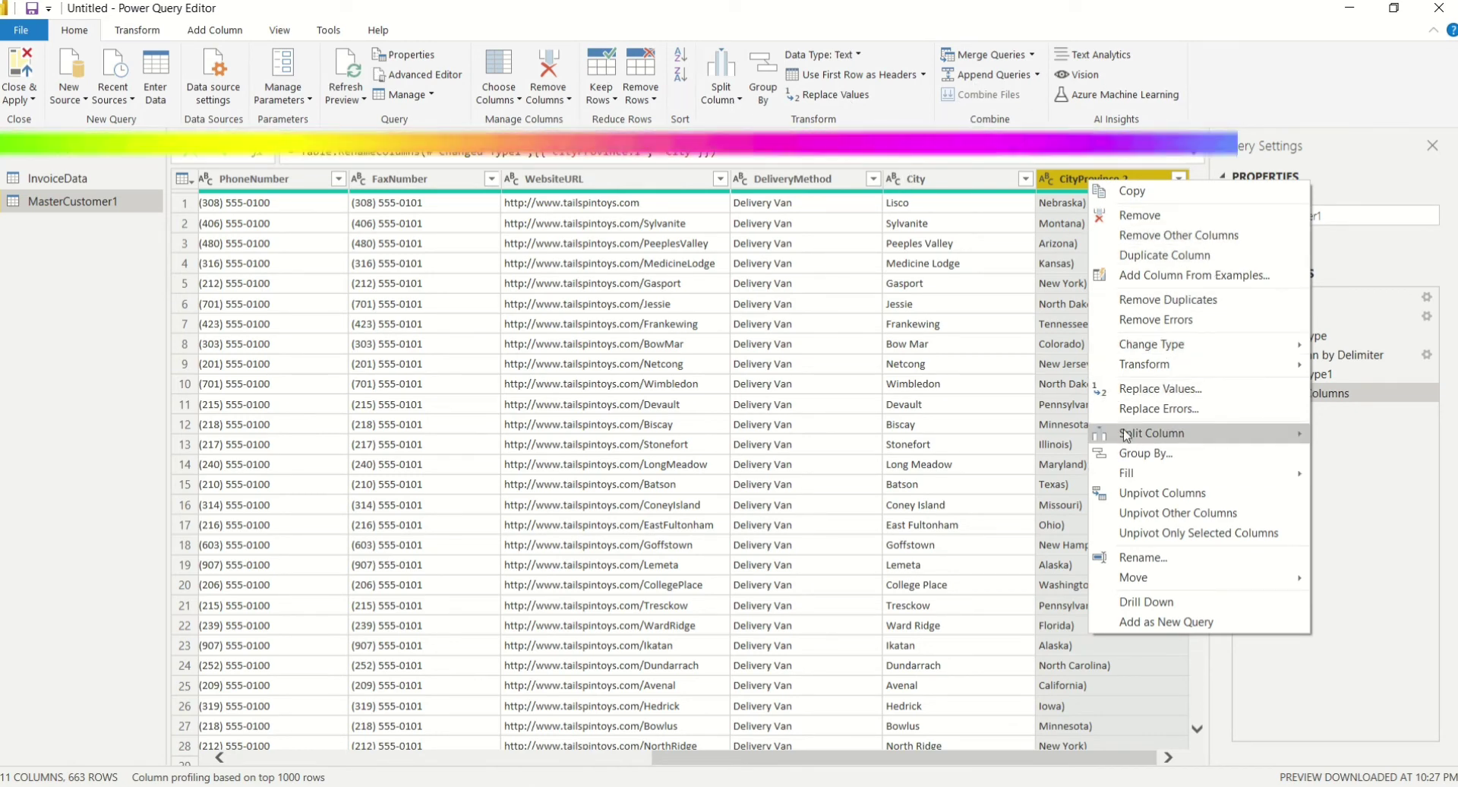
left_click(1152, 389)
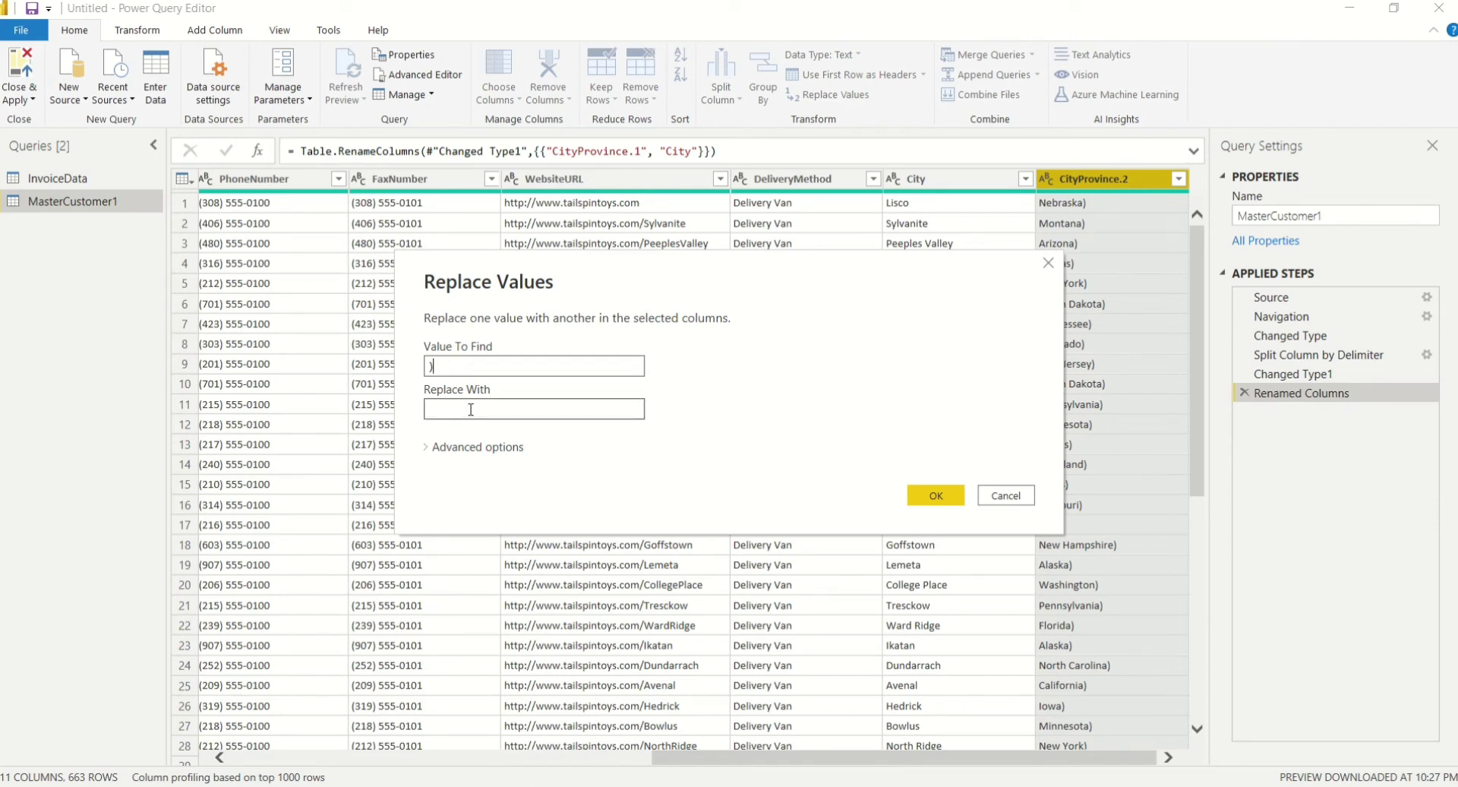
left_click(944, 500)
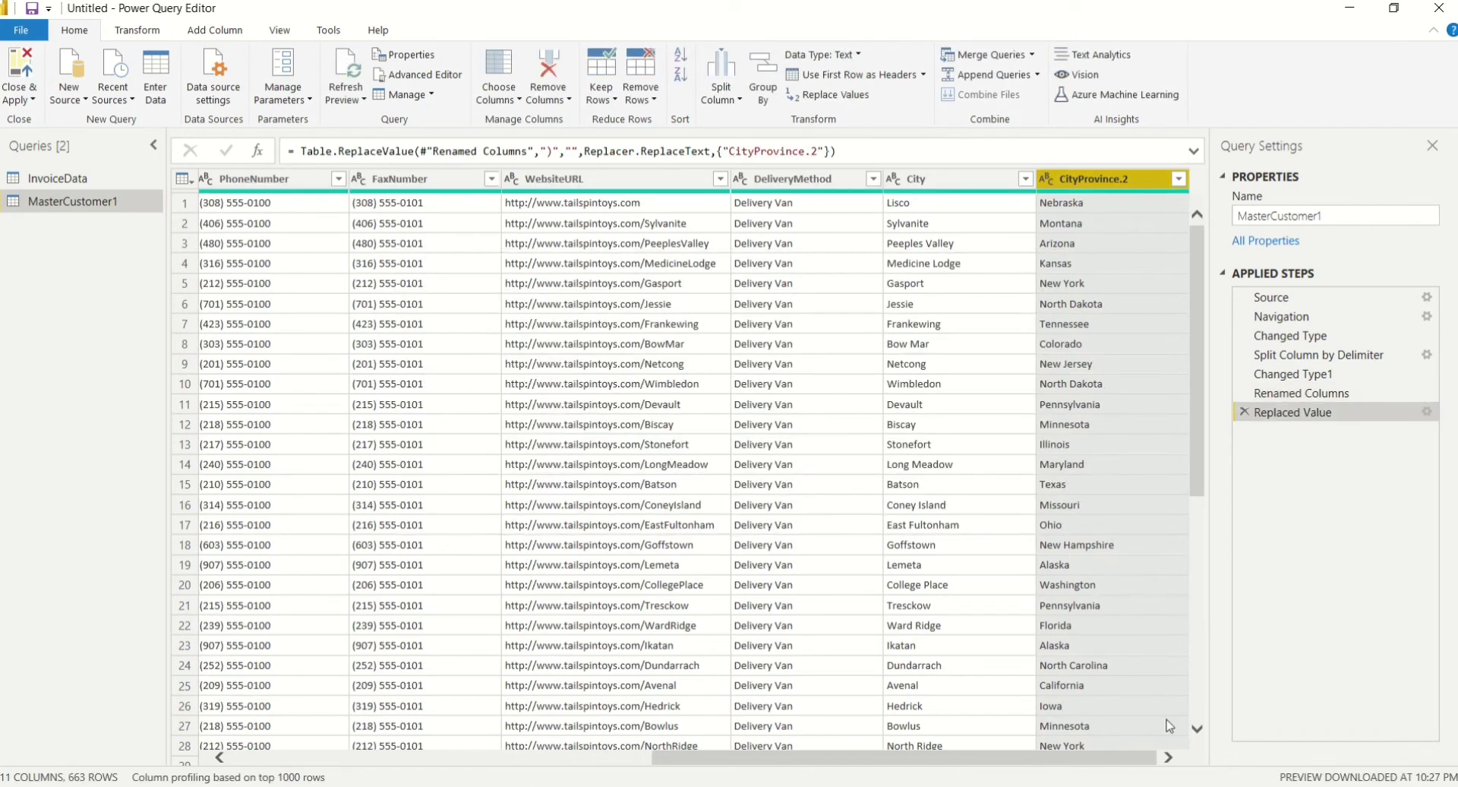
Rename the CityProvince.2 column to Province.
double_click(1089, 179)
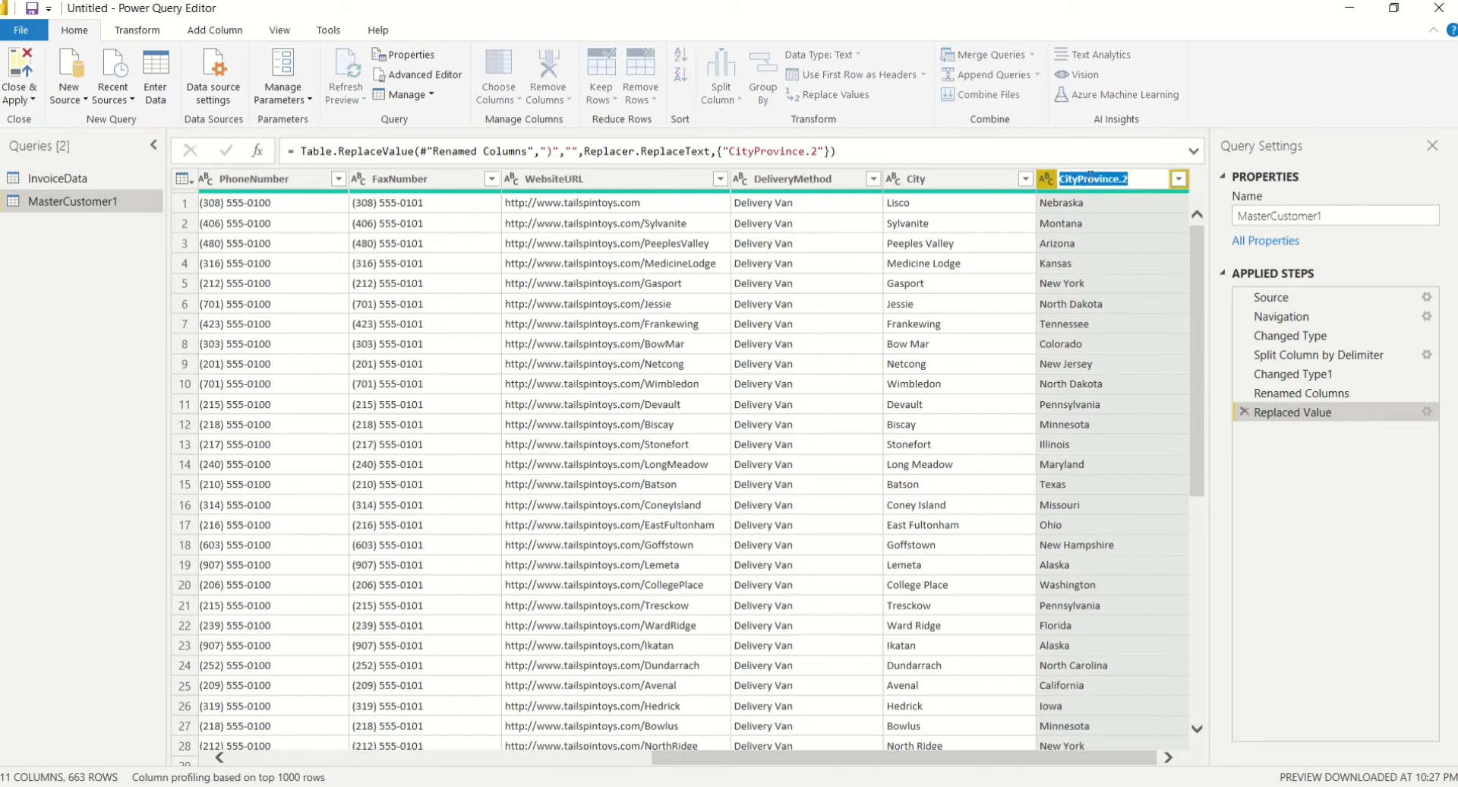
left_click(1081, 180)
key("BackSpace")
key("BackSpace")
key("BackSpace")
key("BackSpace")
left_click(1130, 182)
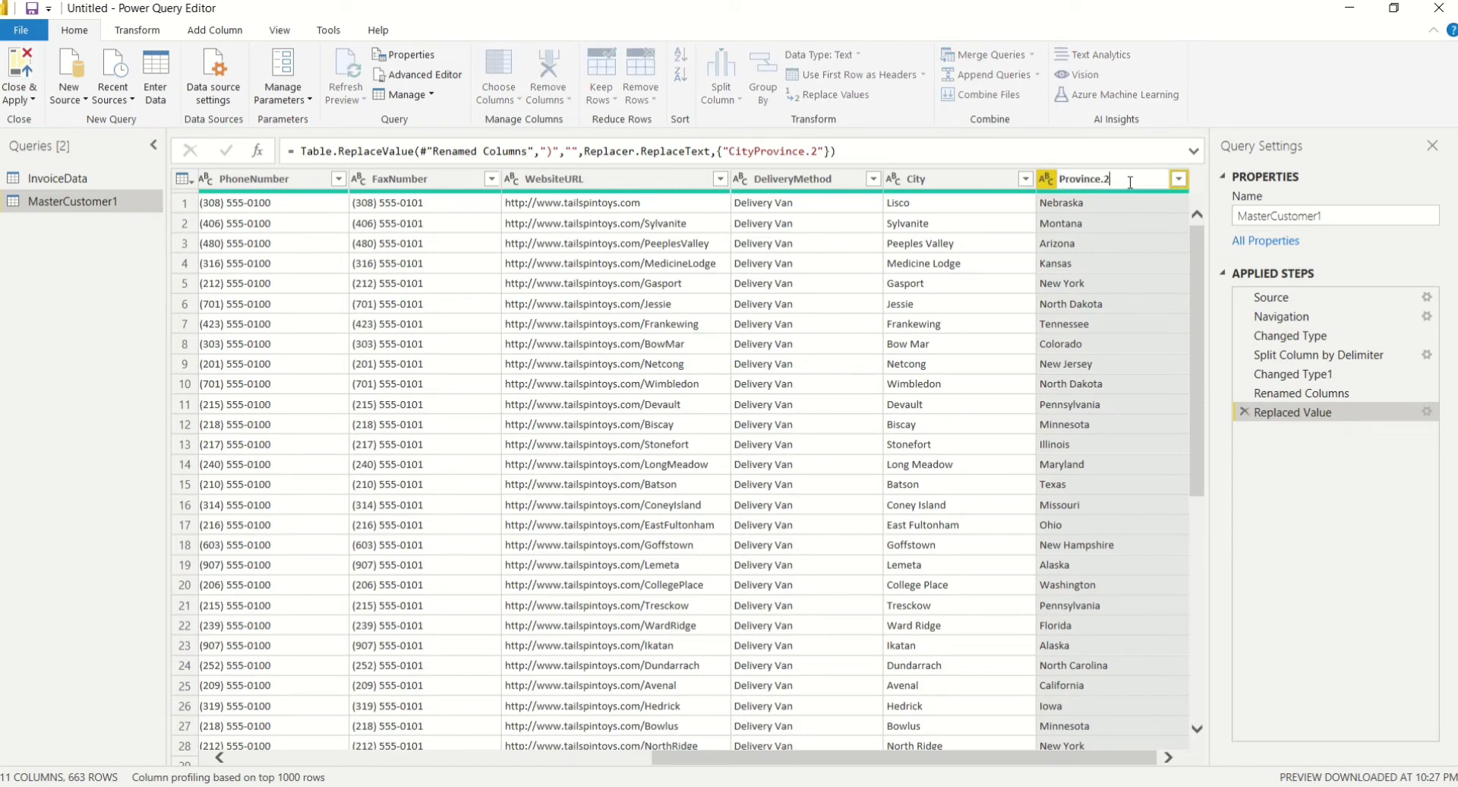
key("Return")
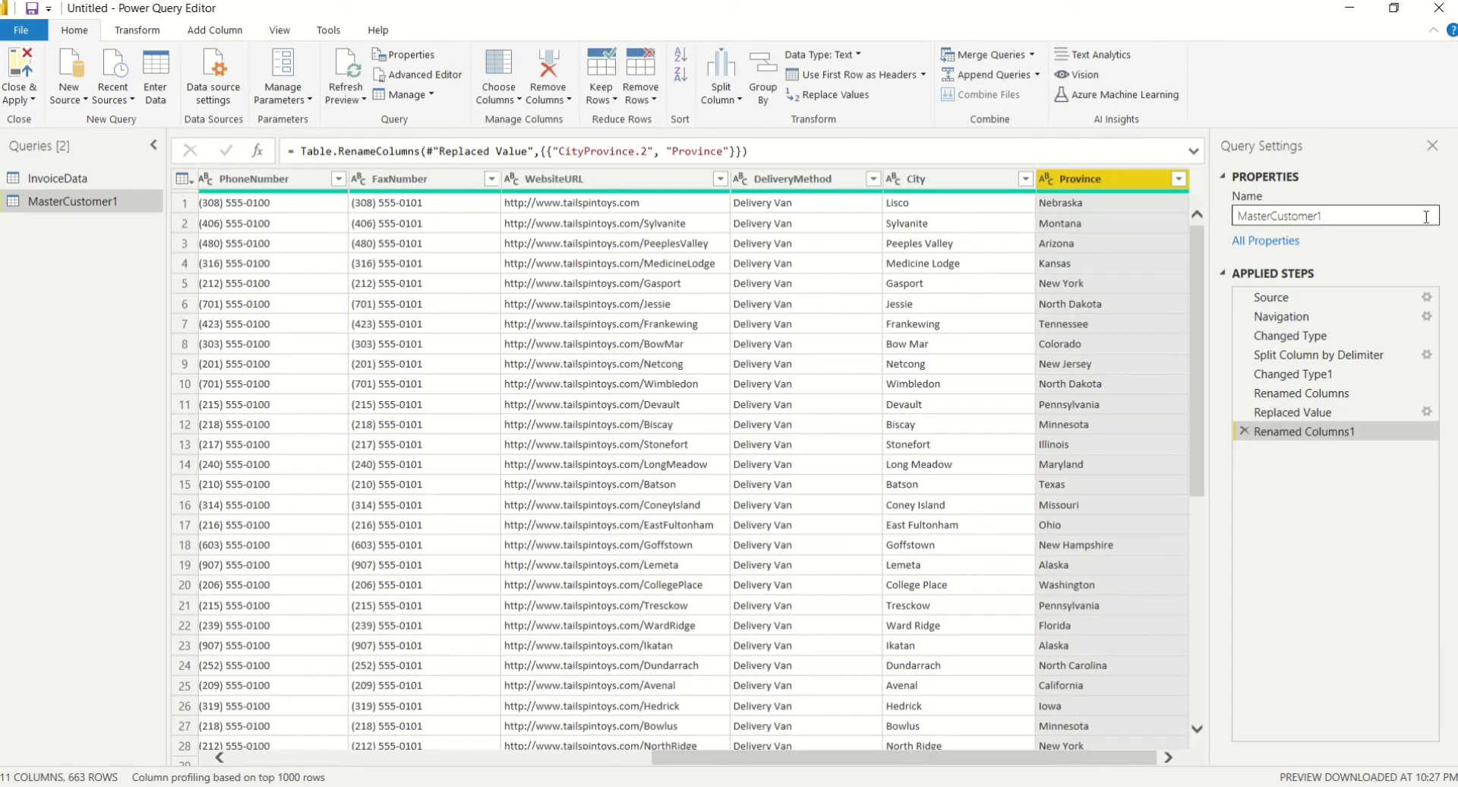
Rename the MasterCustomer1 query to MasterCustomer.
left_click(1334, 218)
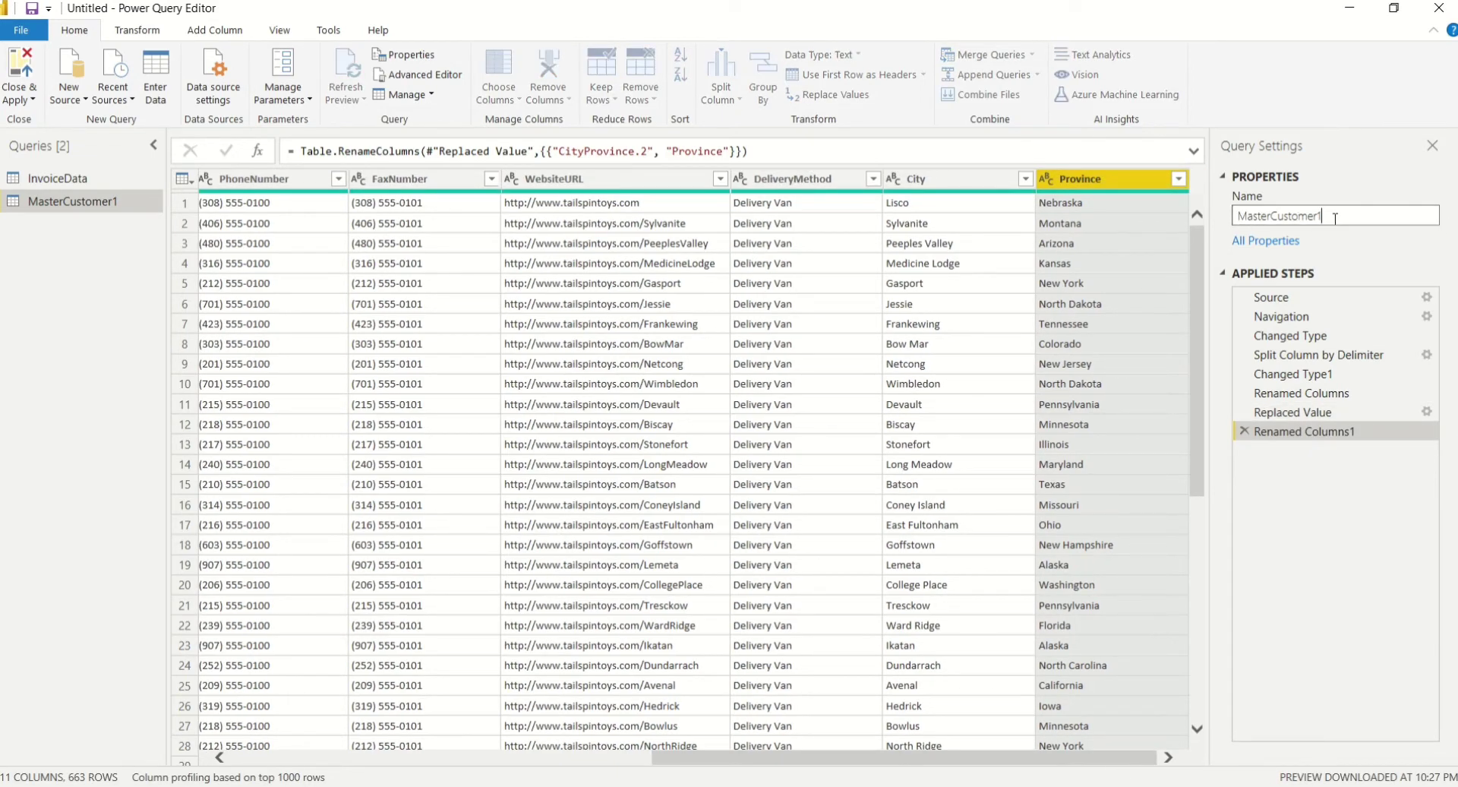
key("BackSpace")
key("Return")
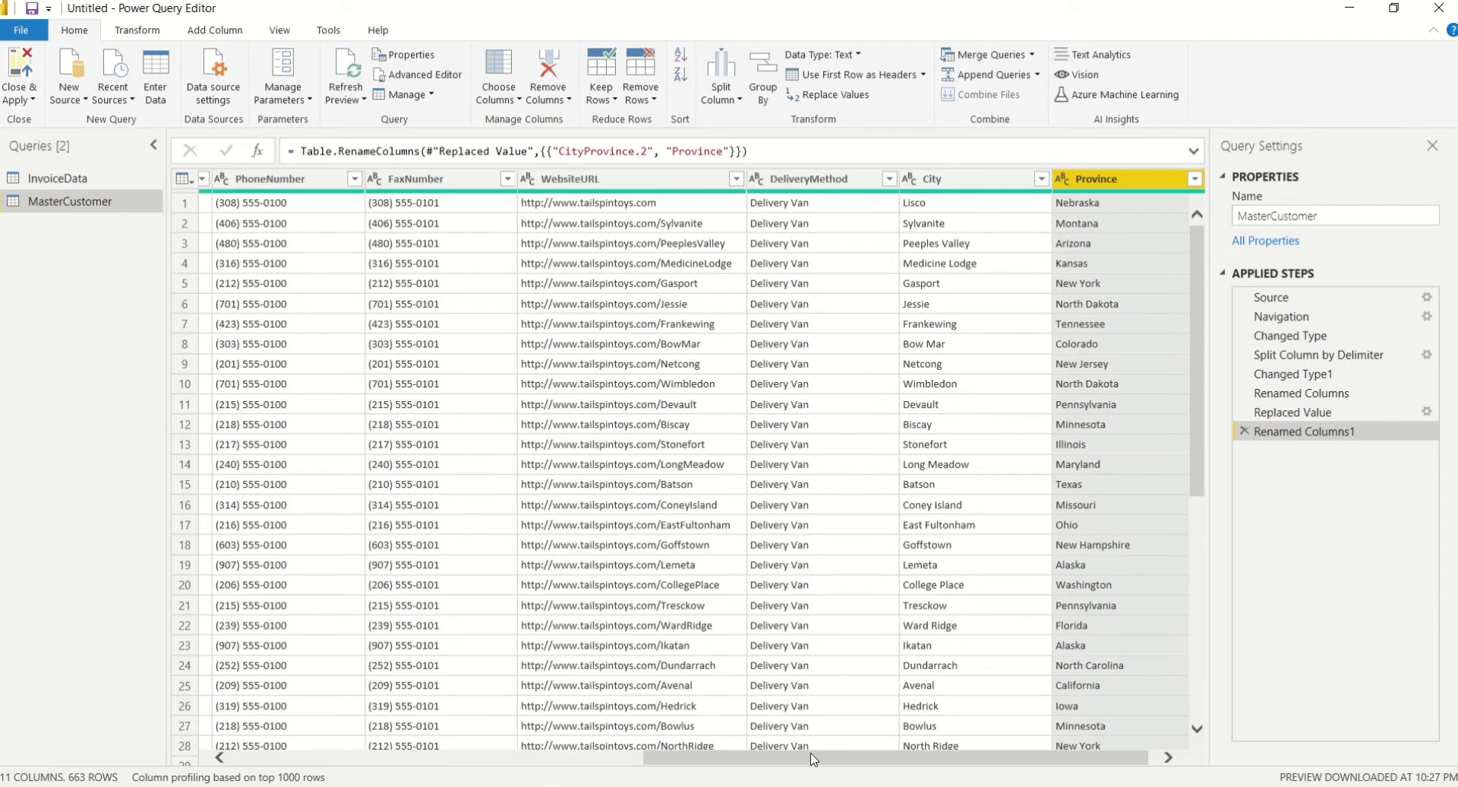
Keep only the CustomerID, CustomerGroup, CustomerName, CustomerCategoryName, City and Province columns in the MasterCustomer query.
left_click_drag(813, 757, 401, 758)
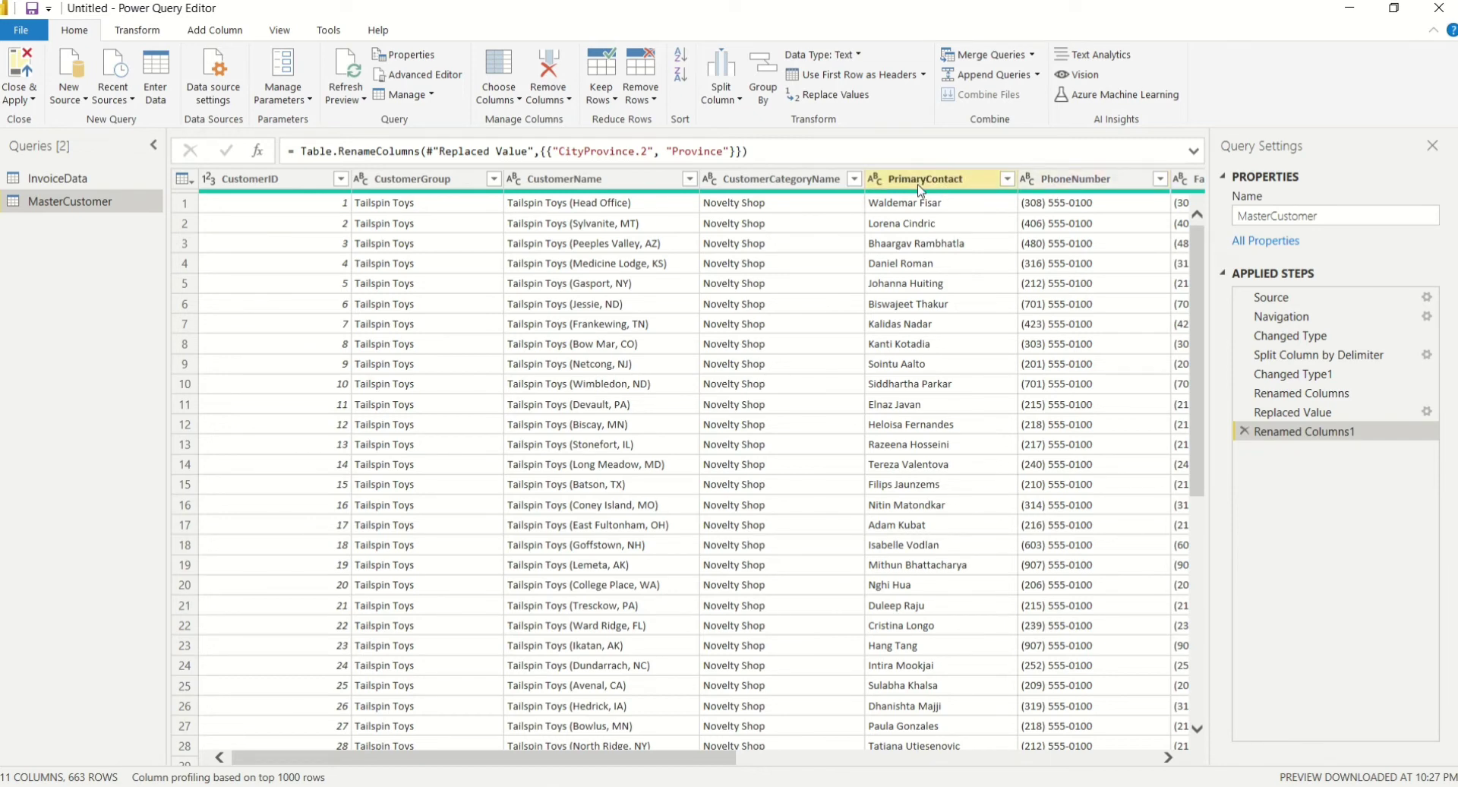
right_click(908, 181)
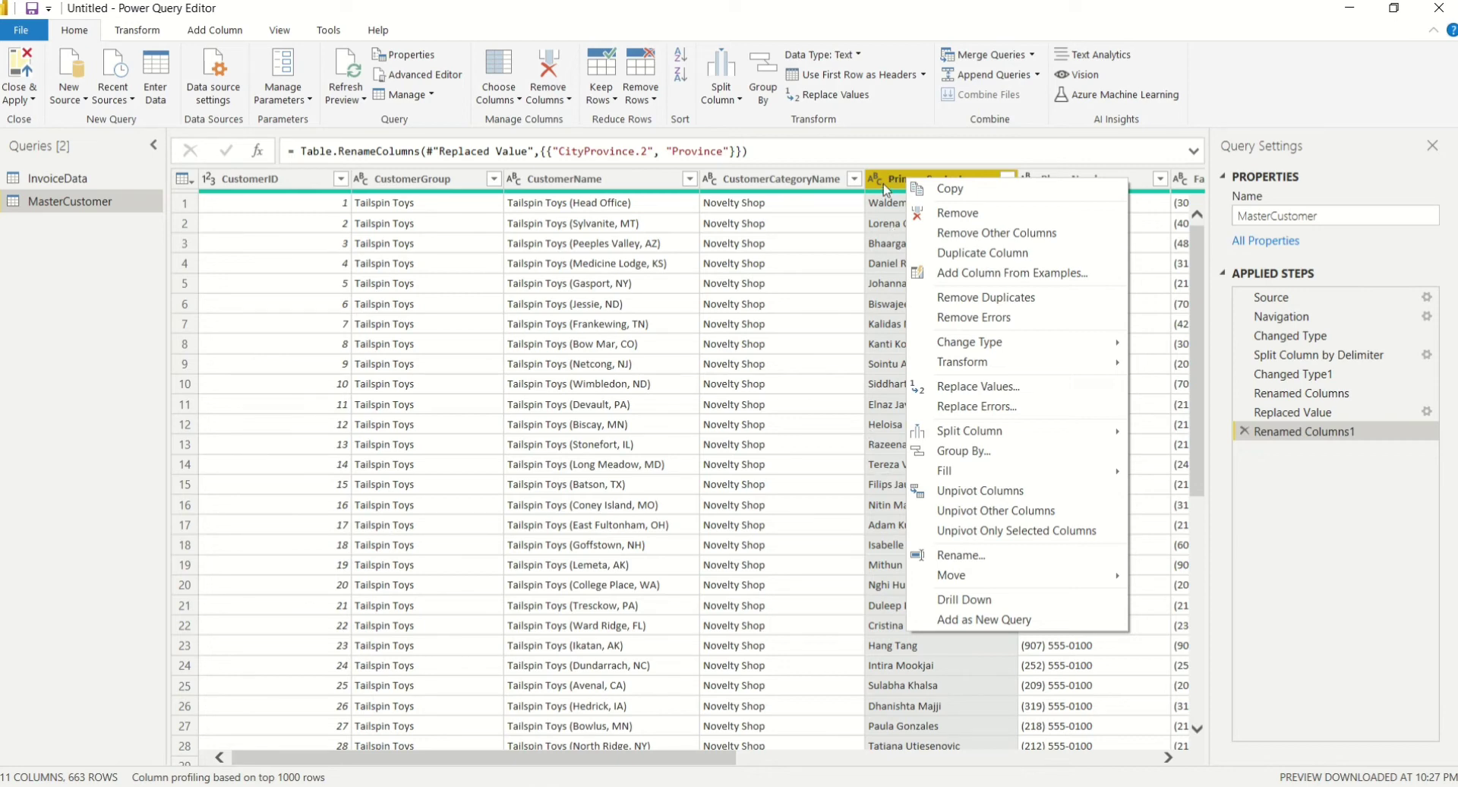
key("Escape")
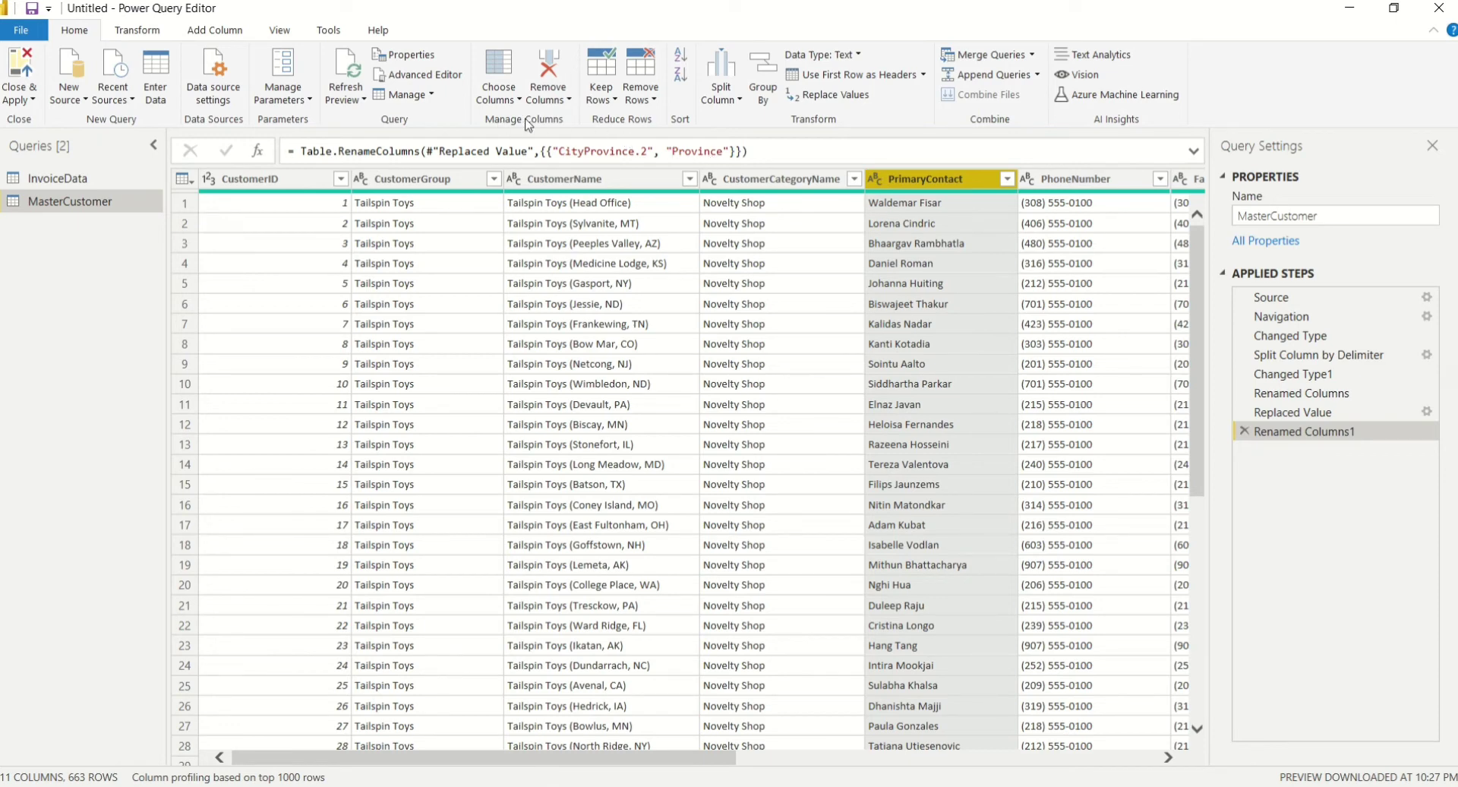
left_click(507, 105)
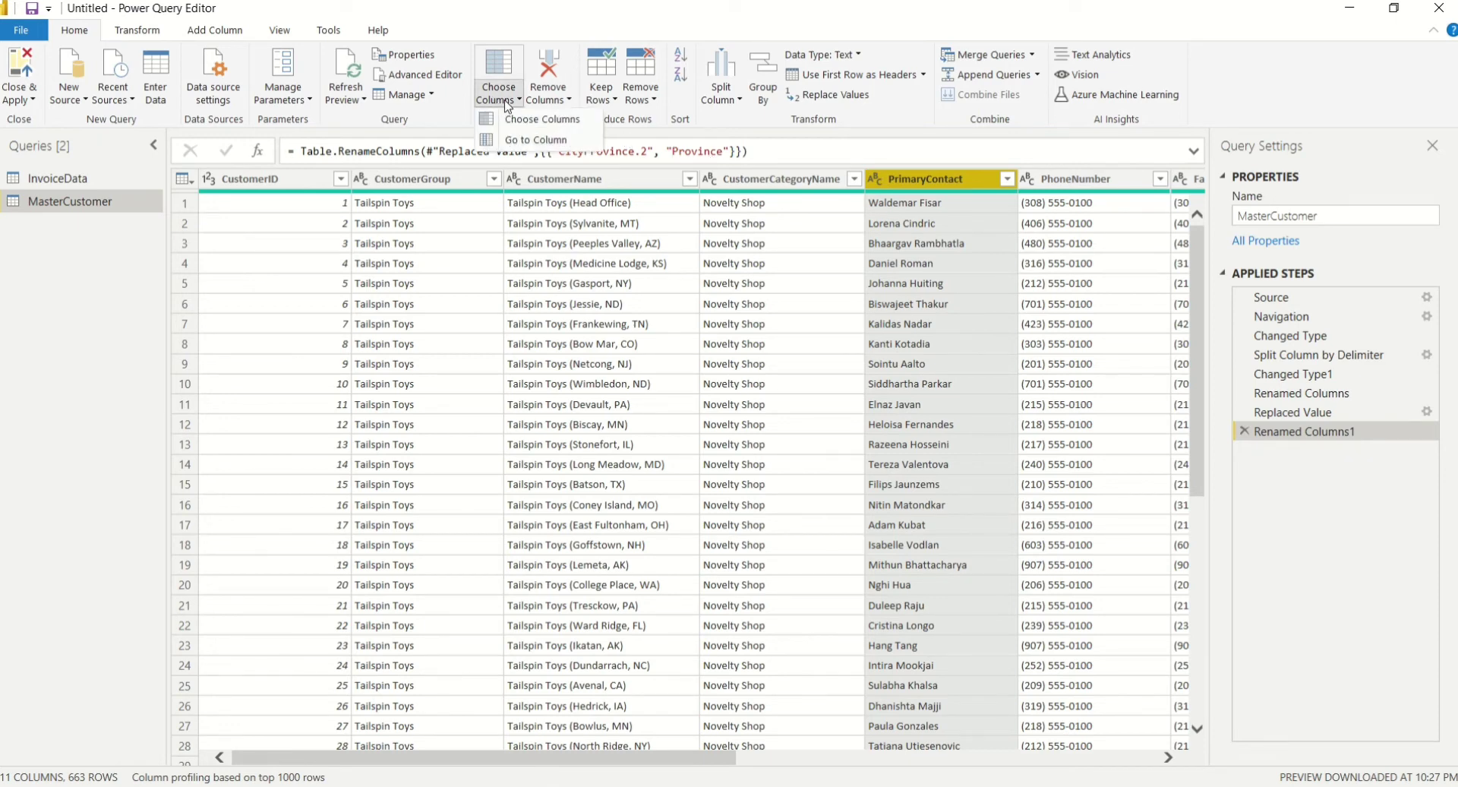
left_click(513, 120)
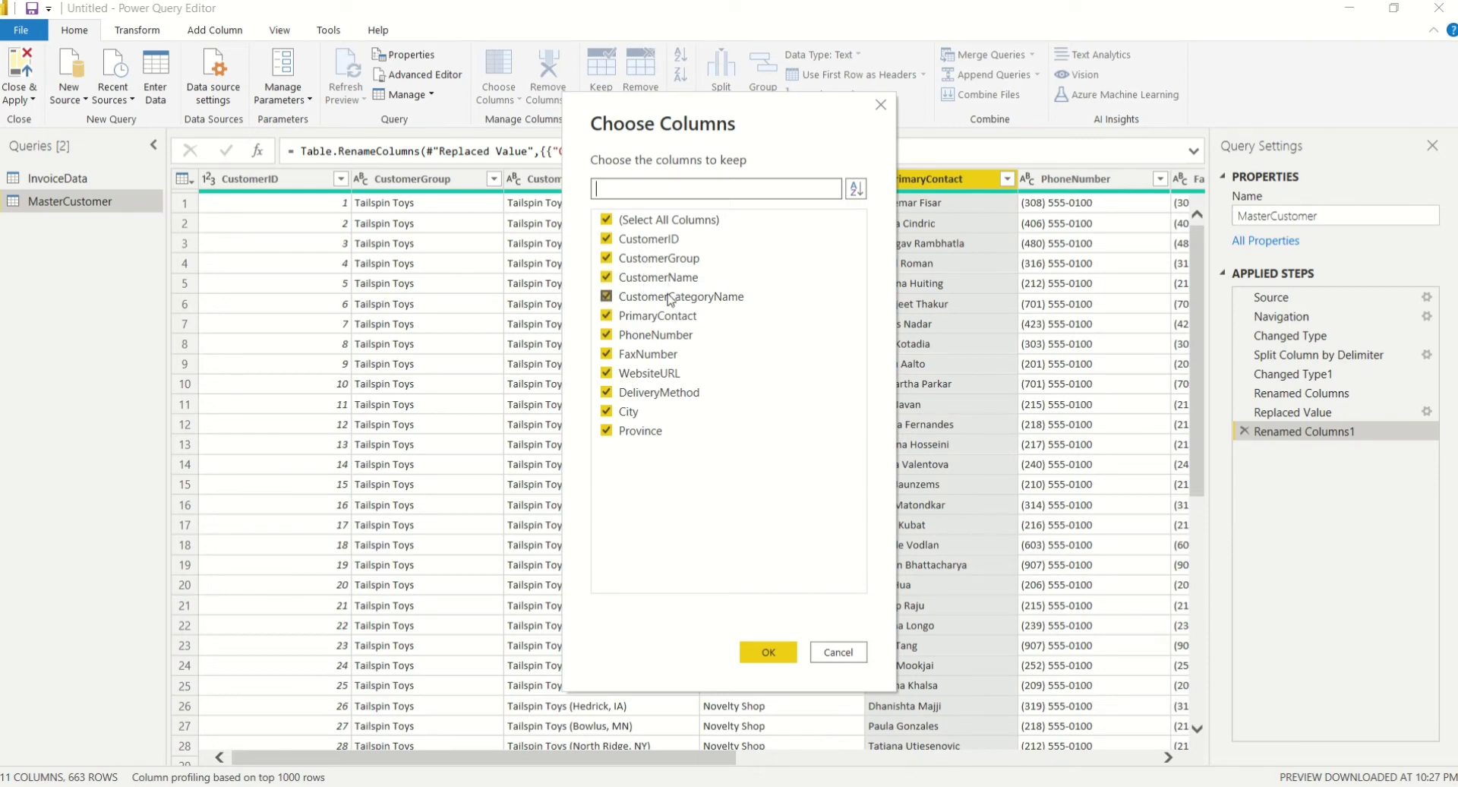
left_click(607, 317)
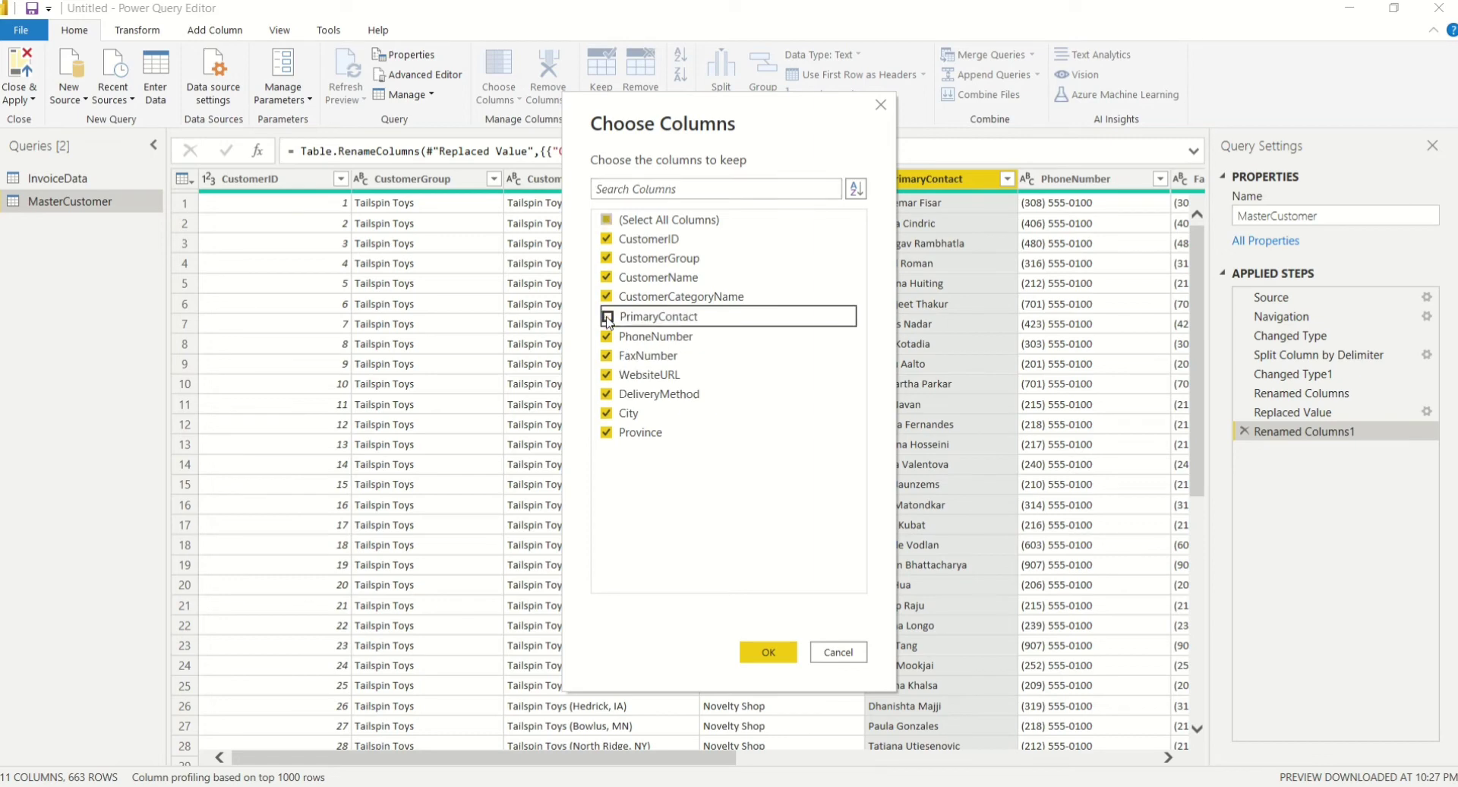
left_click(606, 335)
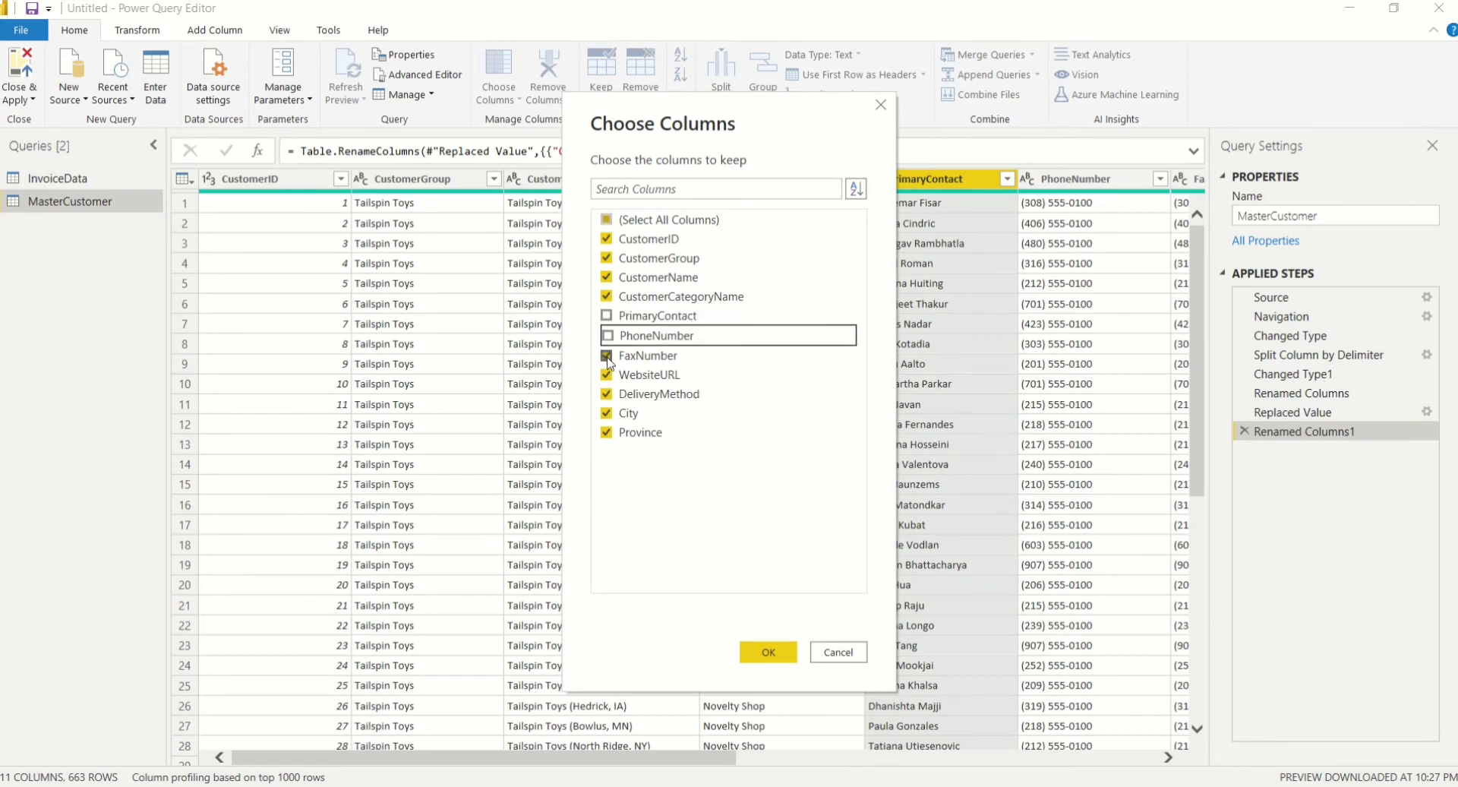
left_click(606, 356)
left_click(606, 374)
left_click(607, 393)
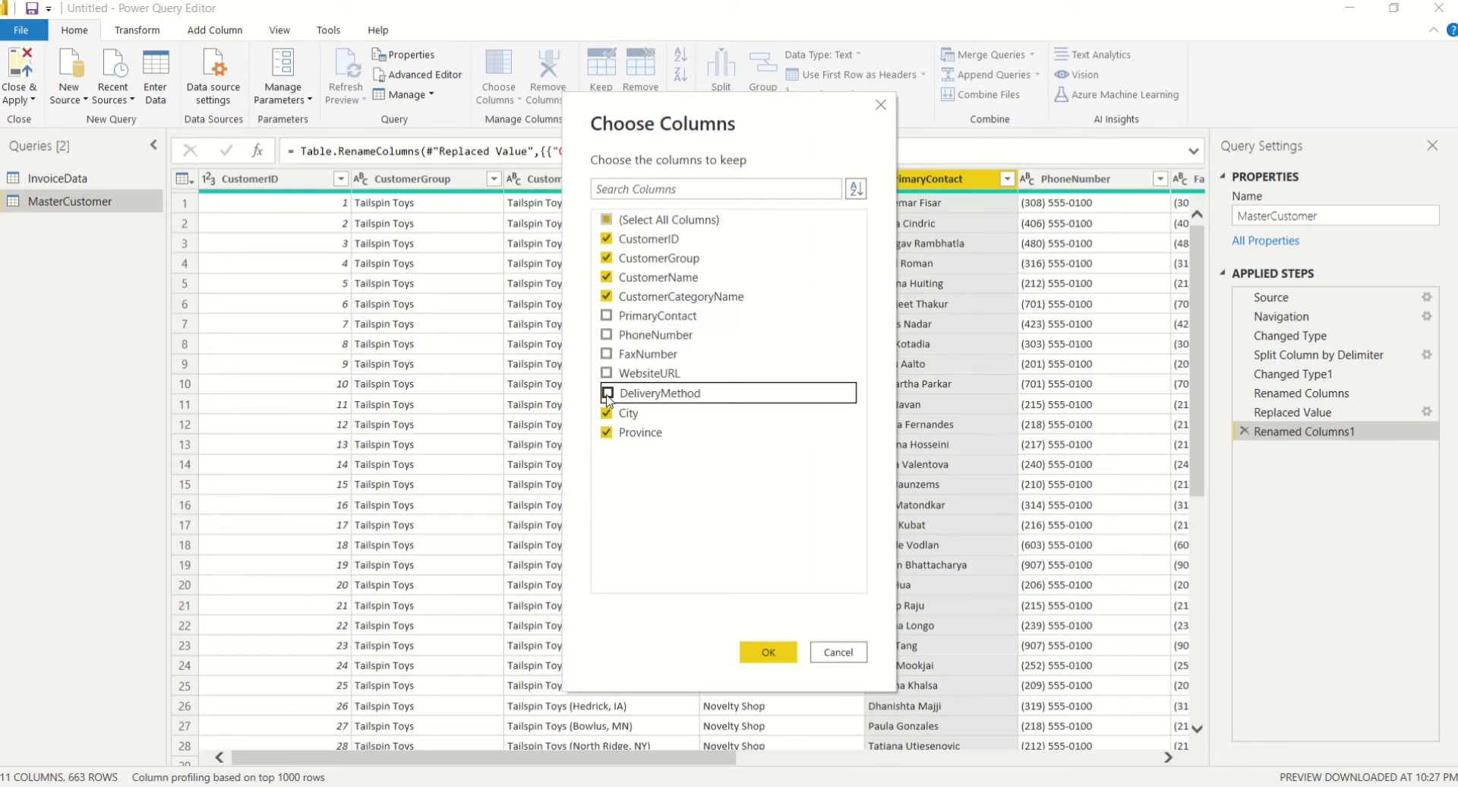
left_click(750, 652)
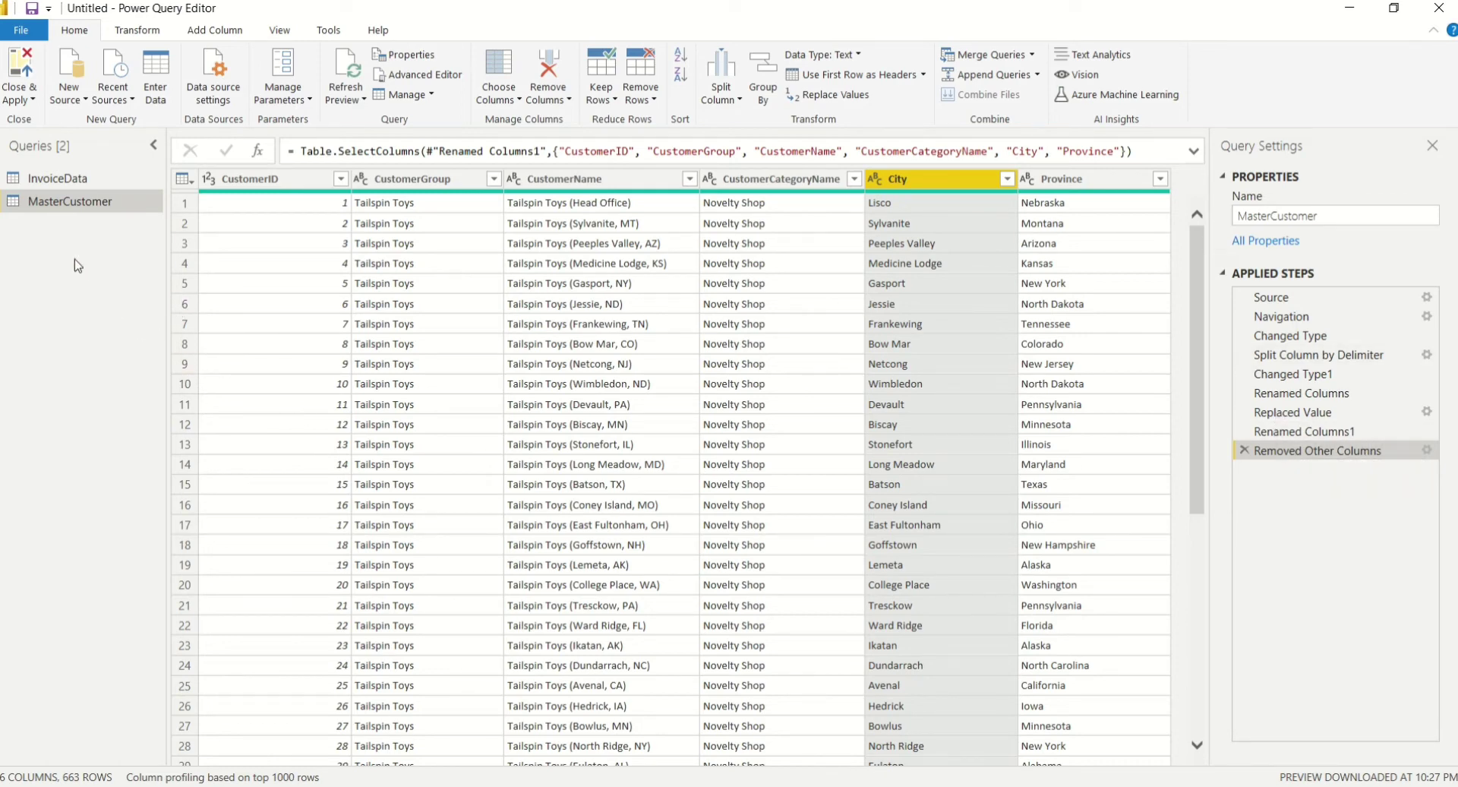
Close the Power Query Editor, load both queries into the report and dismiss the load summary.
left_click(23, 97)
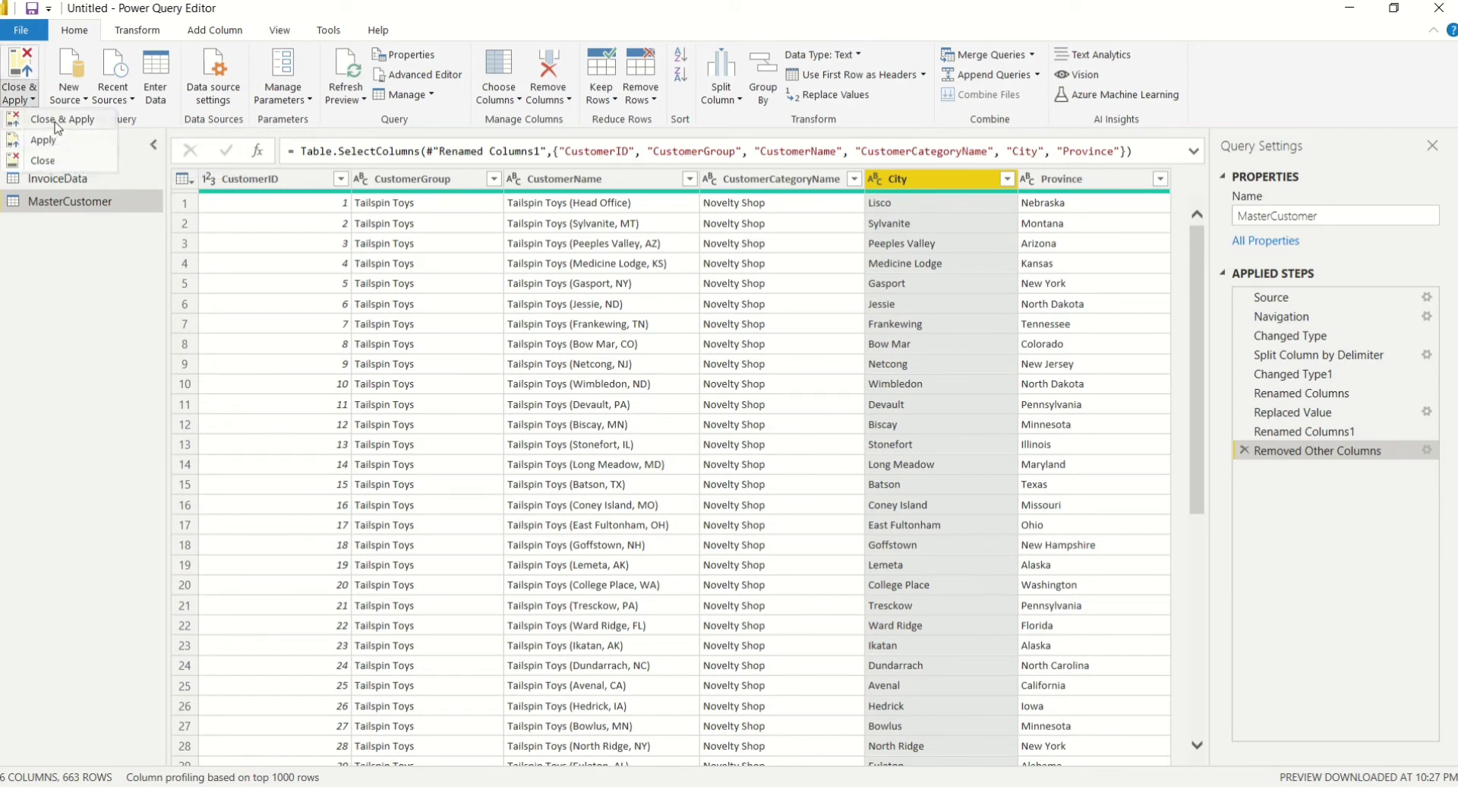
left_click(42, 160)
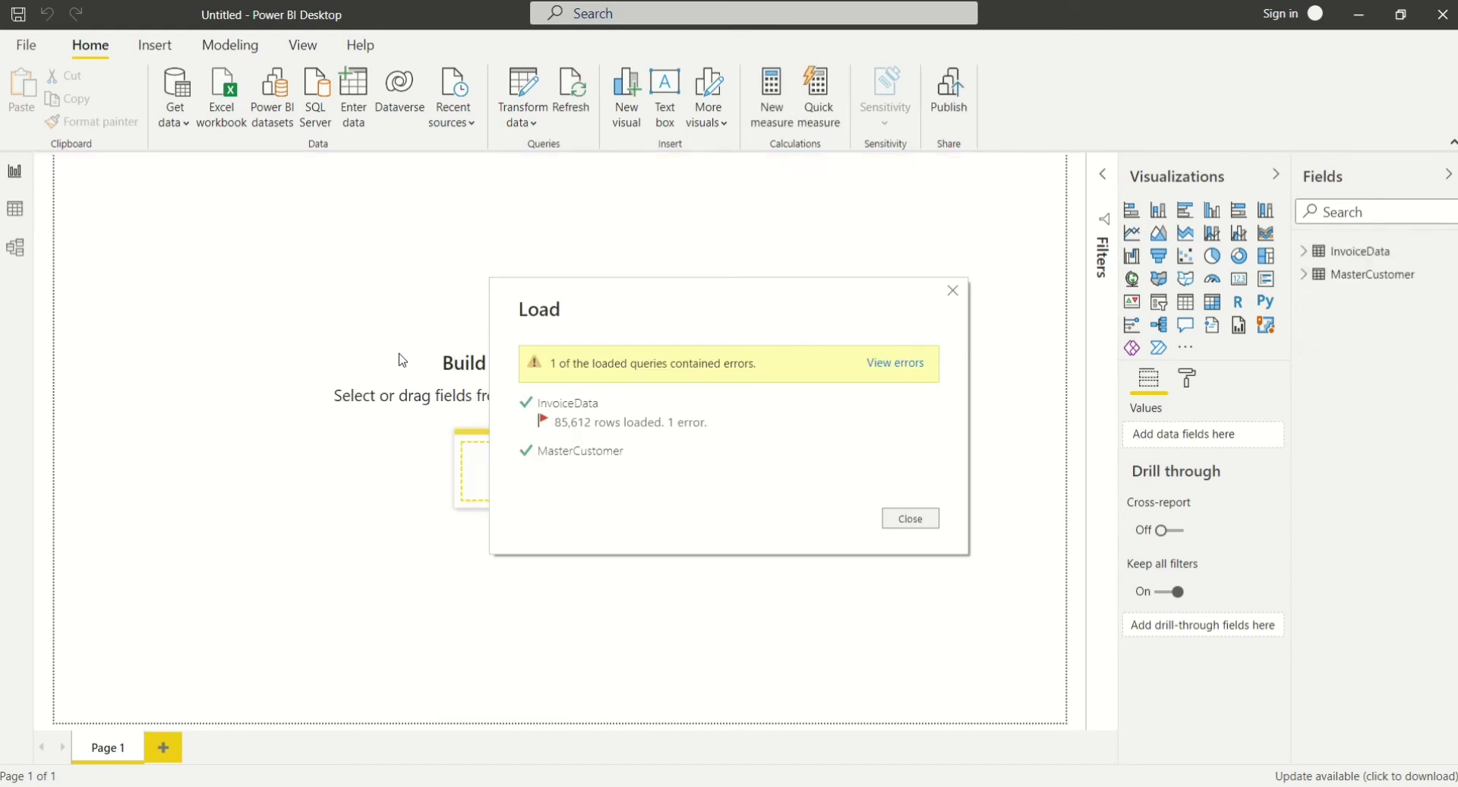
left_click(908, 522)
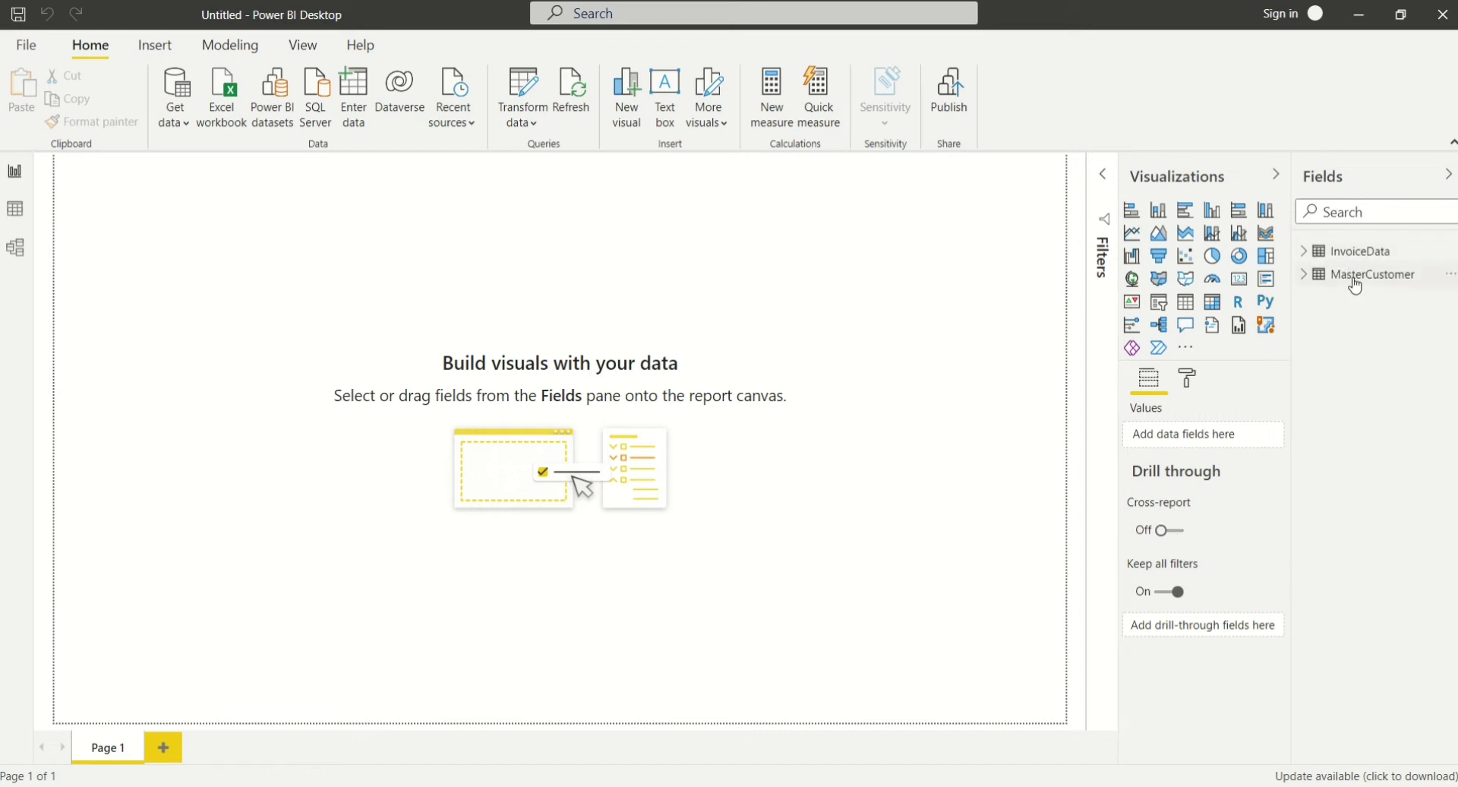
Review the loaded InvoiceData table's rows and columns in the Data view.
mouse_move(1356, 286)
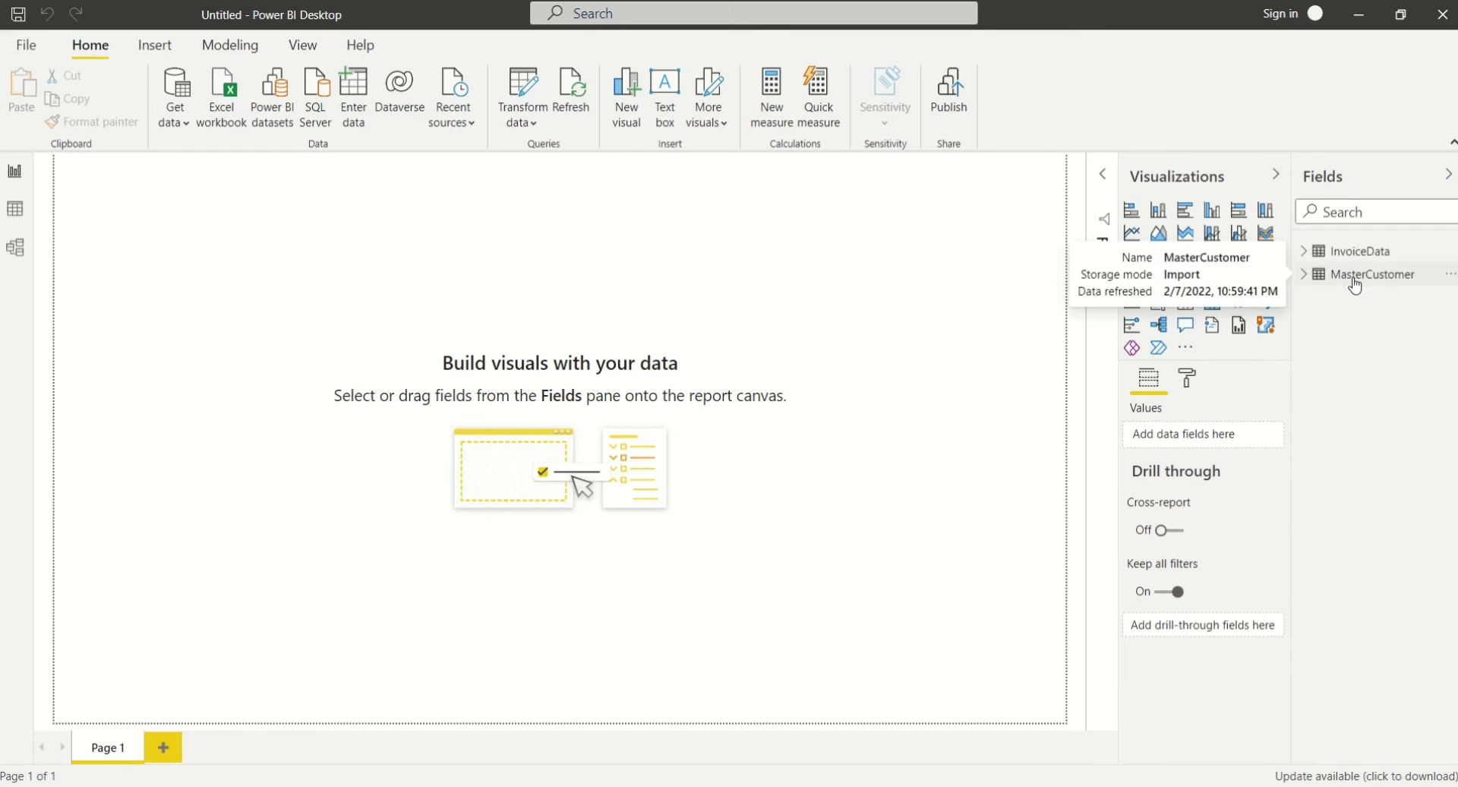
left_click(15, 209)
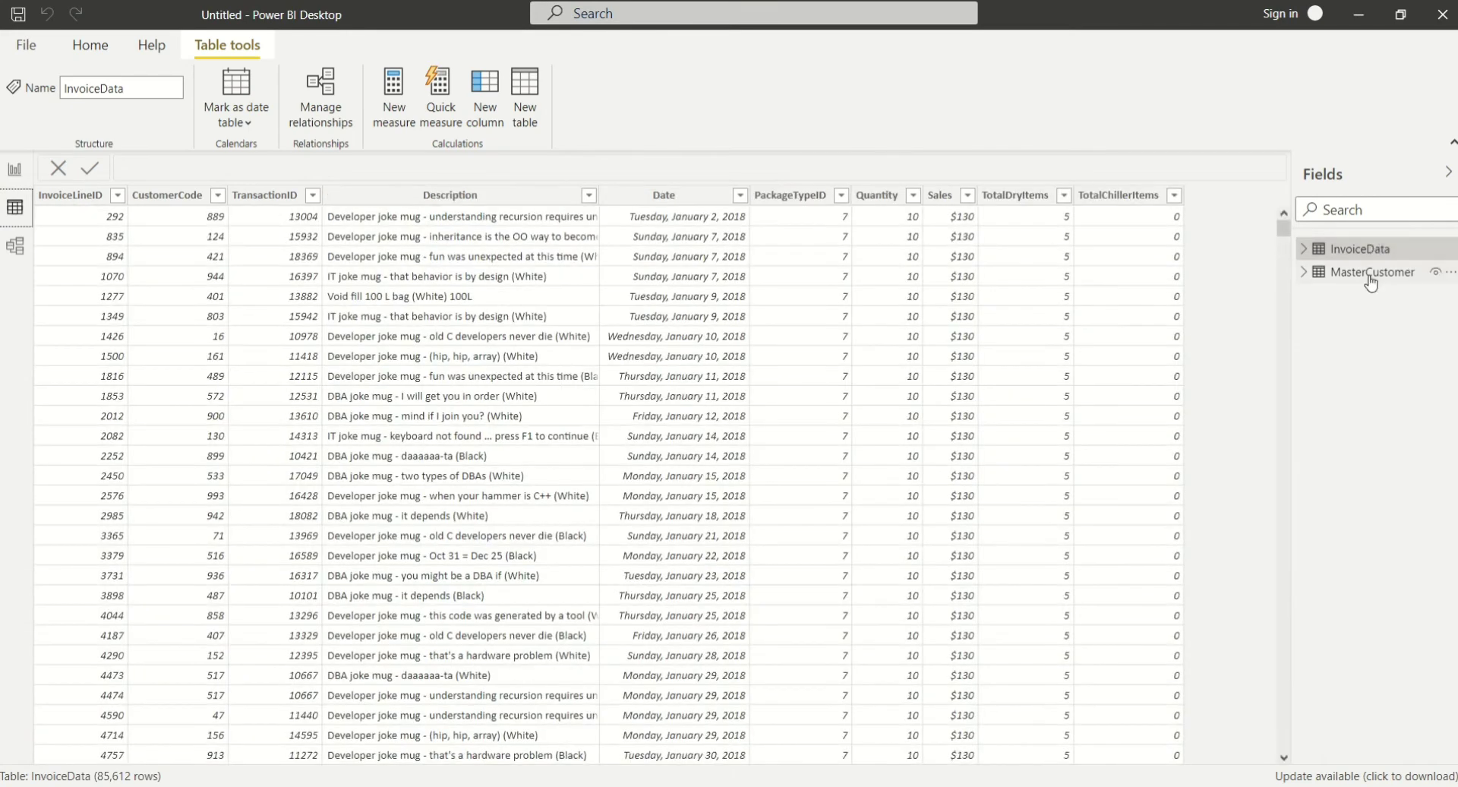
mouse_move(1370, 282)
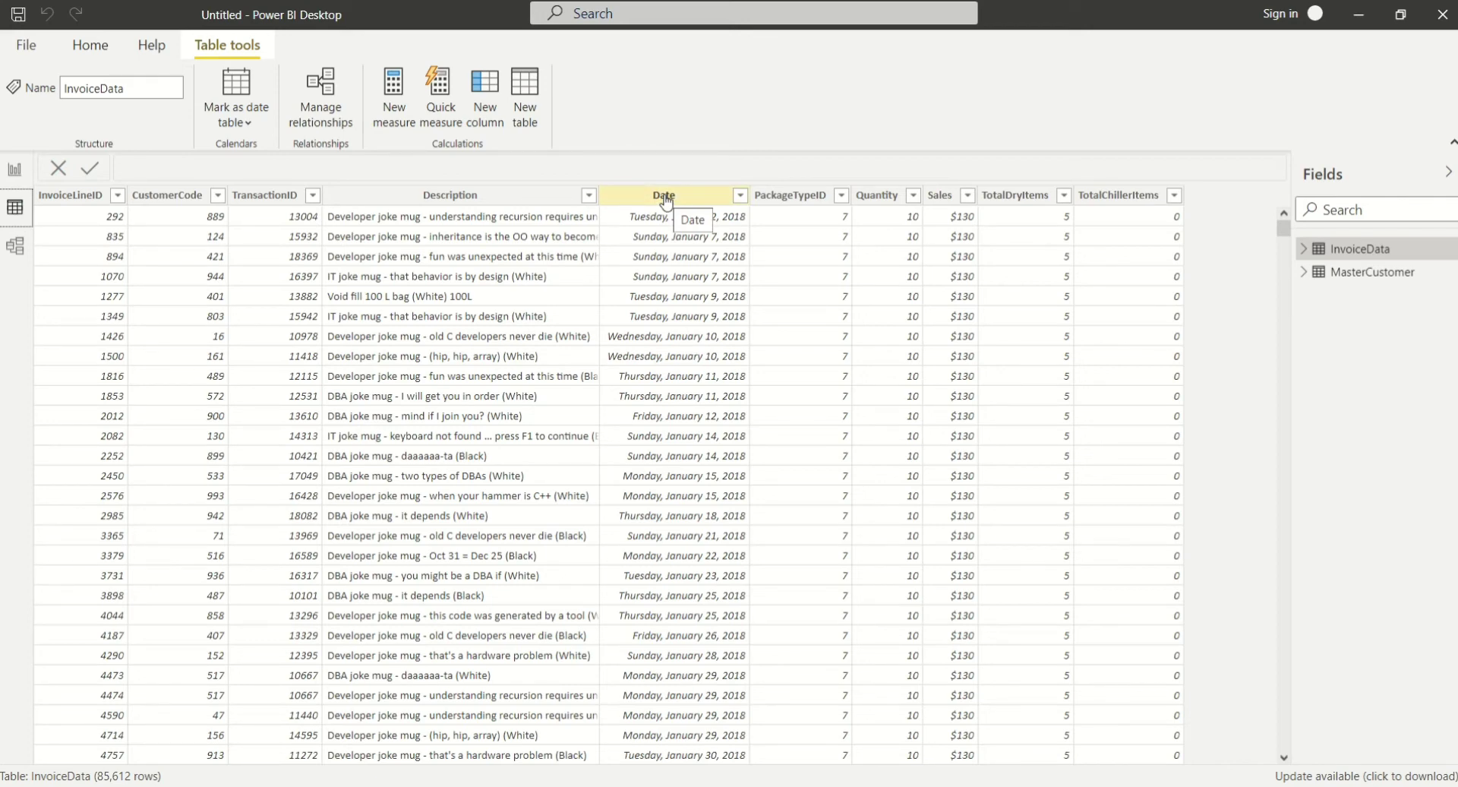
right_click(1345, 249)
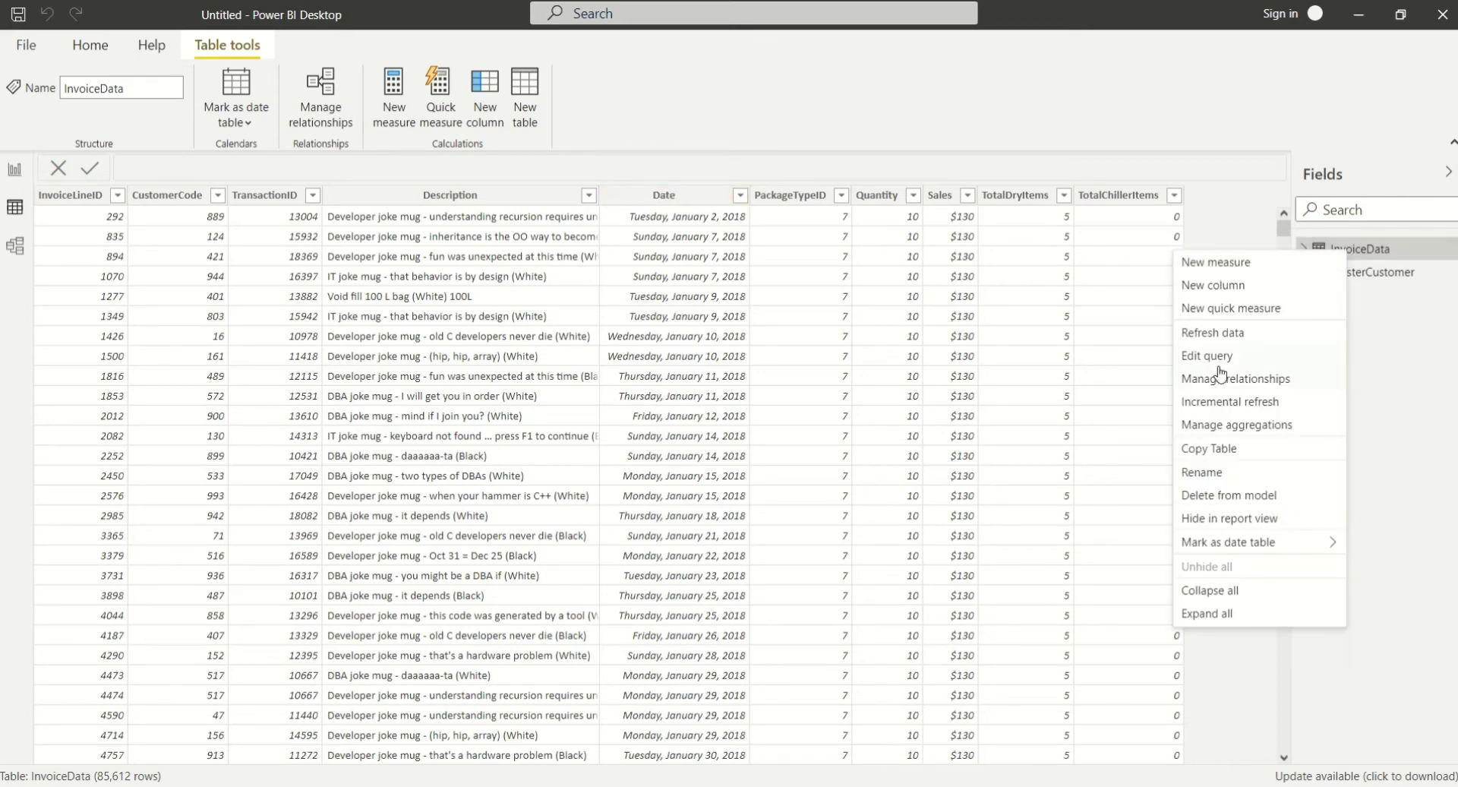
left_click(1448, 362)
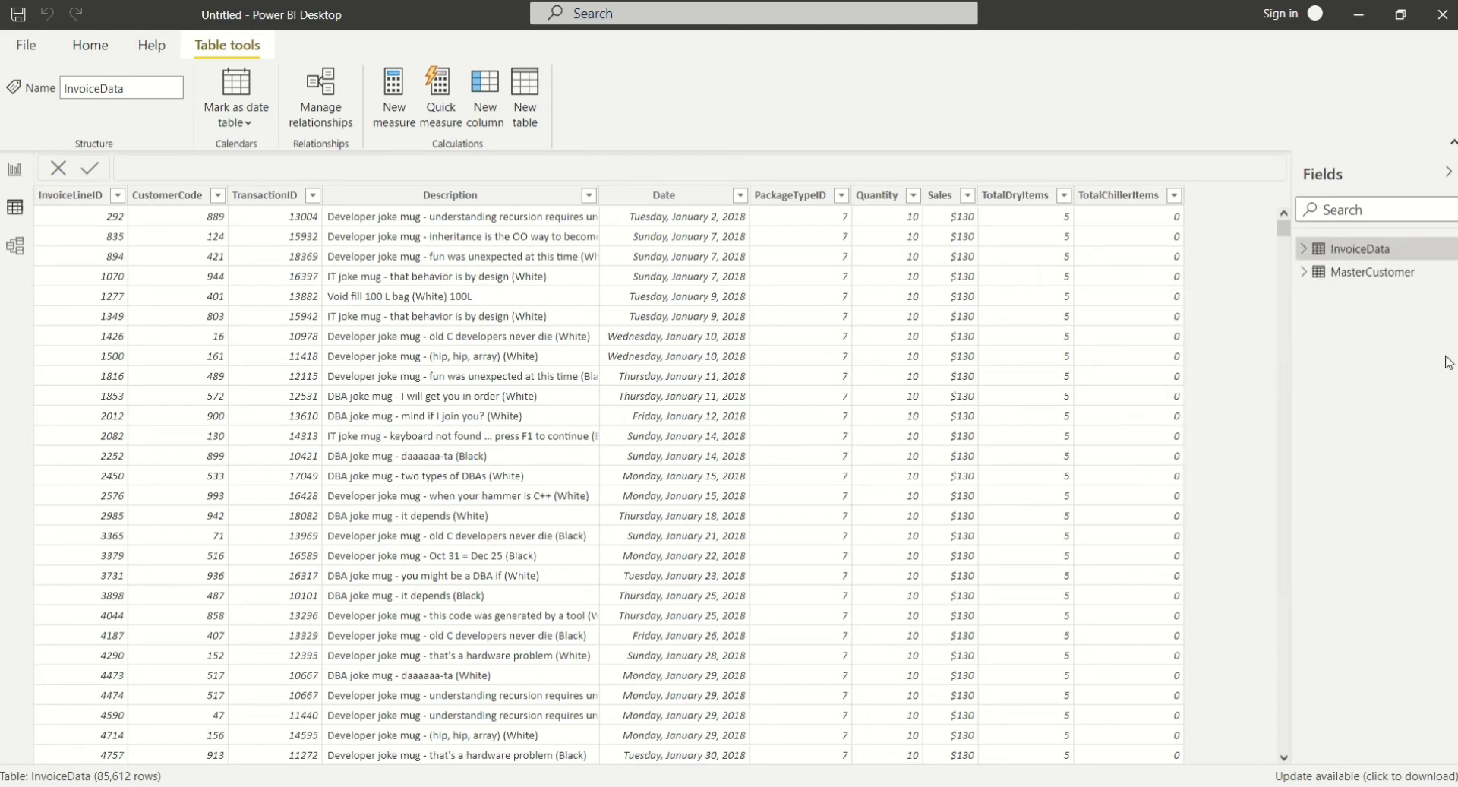
Place the MasterCustomer table beside InvoiceData in the model diagram so their relationship is easy to read.
left_click(16, 247)
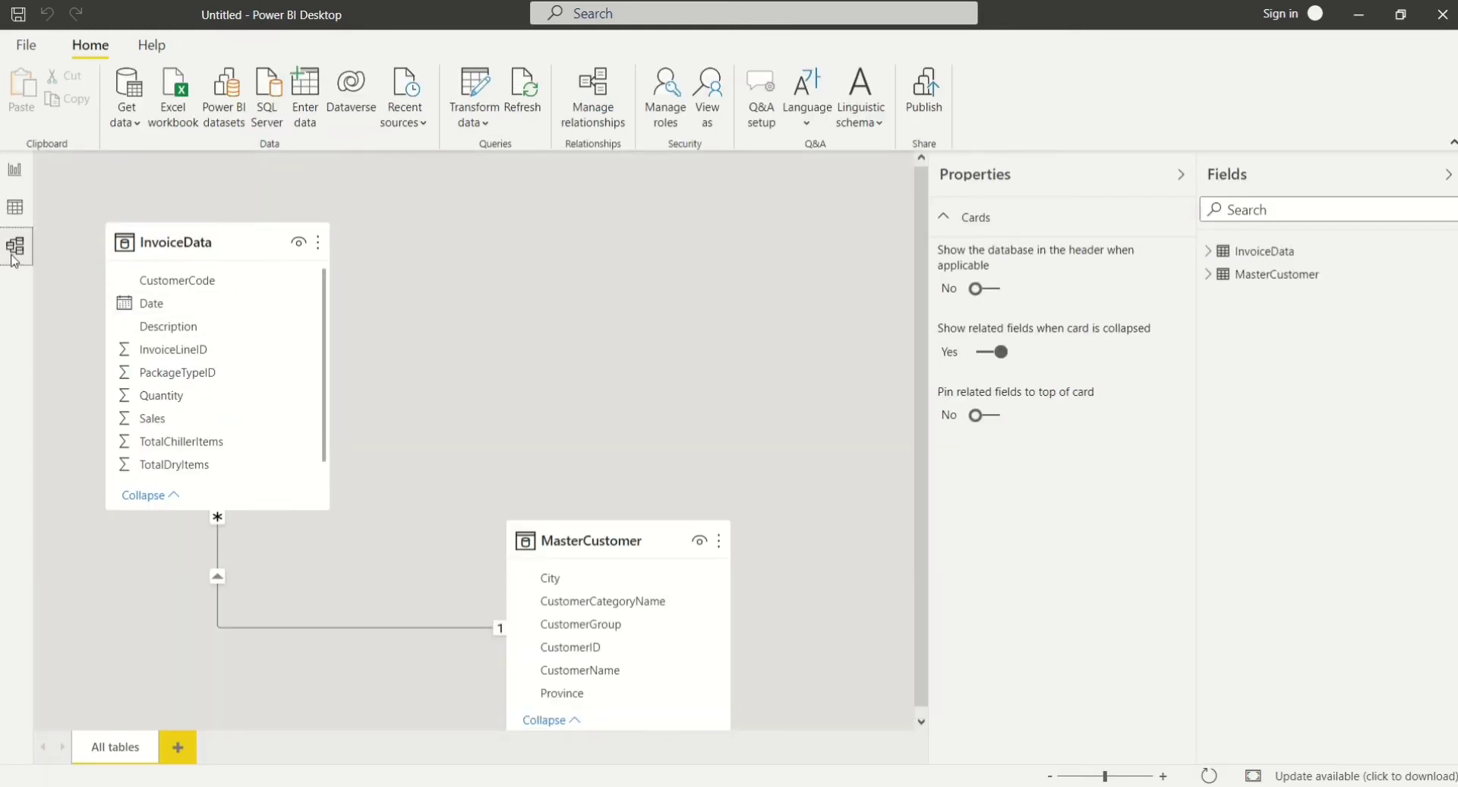
left_click_drag(574, 540, 602, 240)
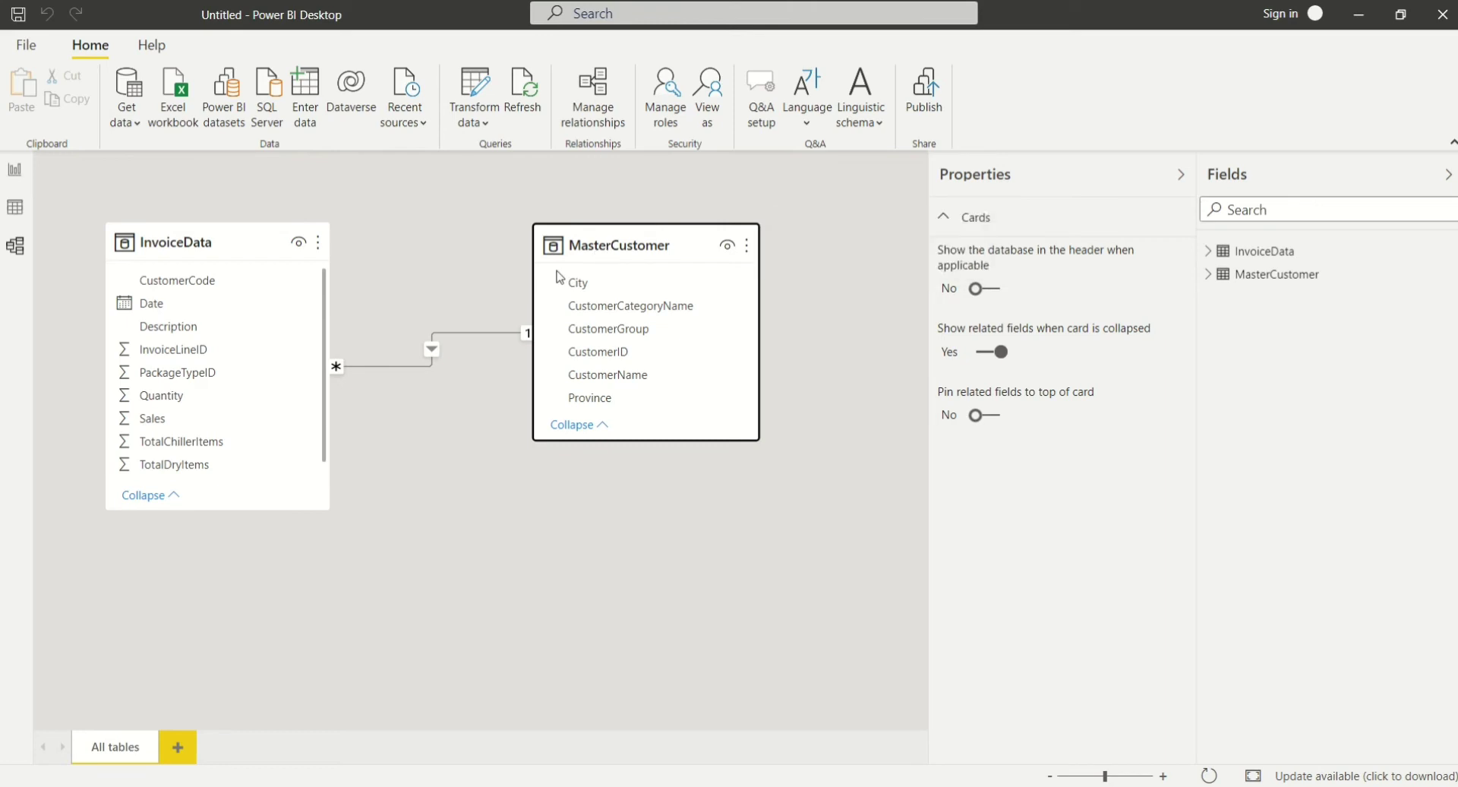
Check the current file's Data Load option for autodetecting new relationships after data is loaded.
left_click(22, 50)
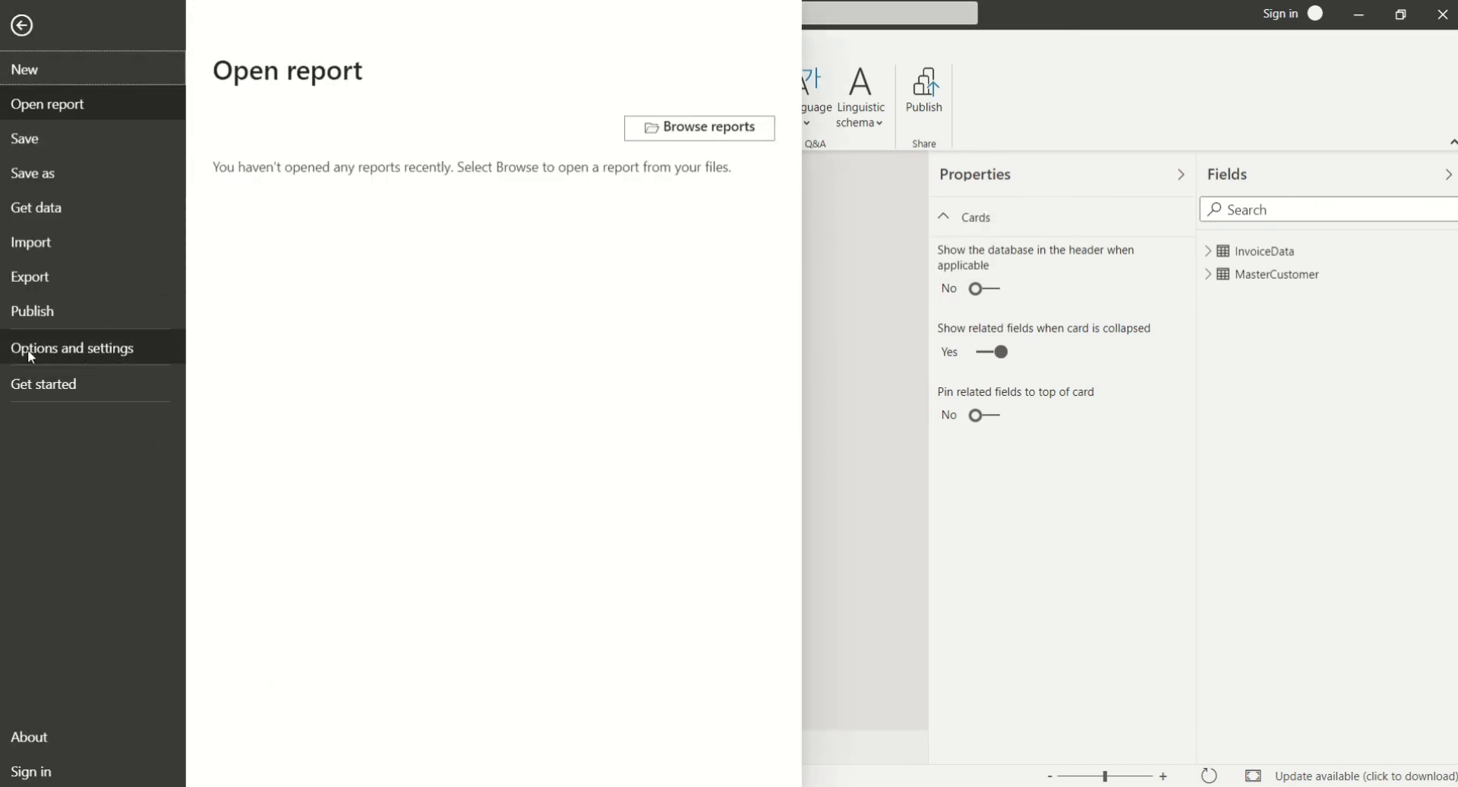
left_click(76, 348)
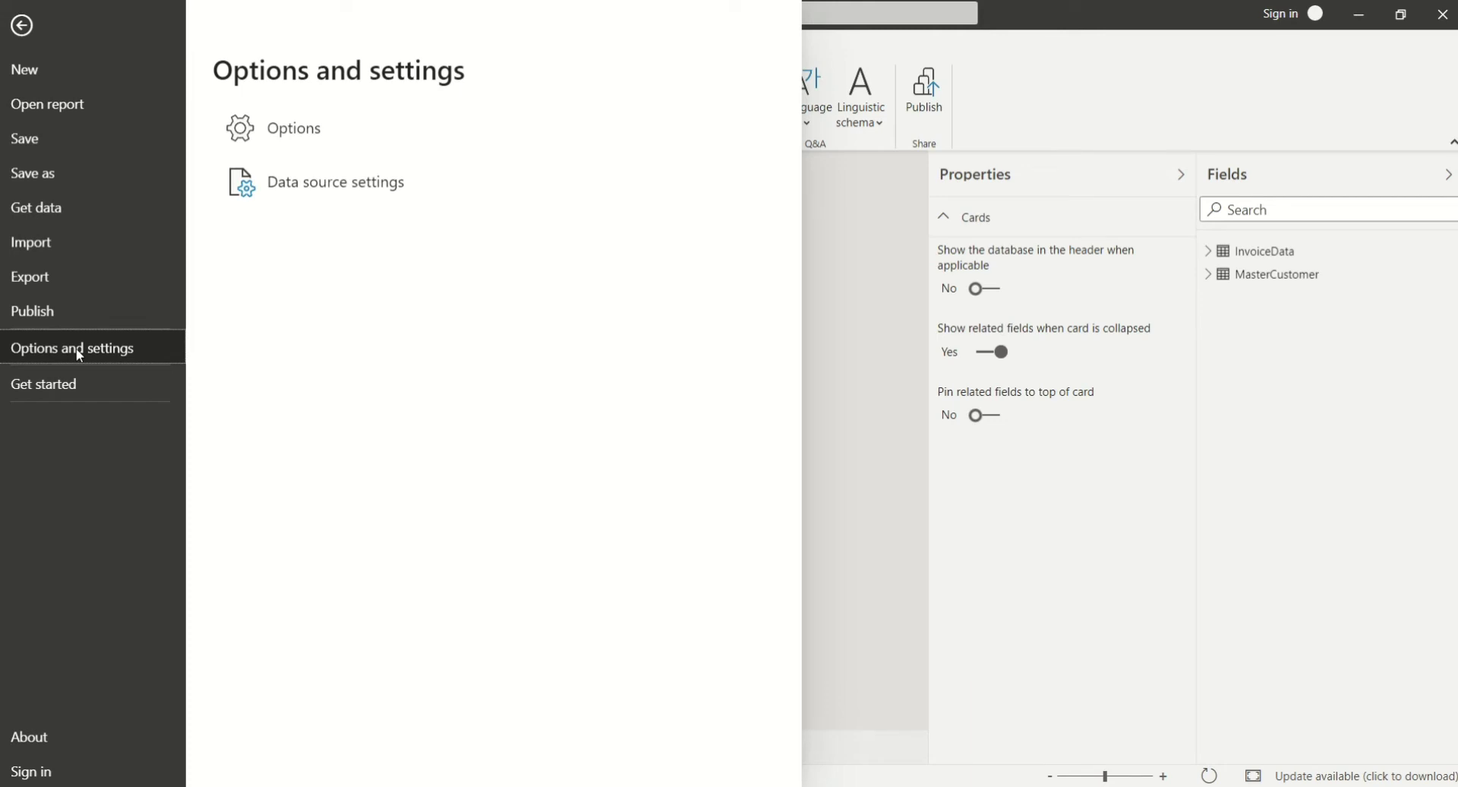
left_click(296, 143)
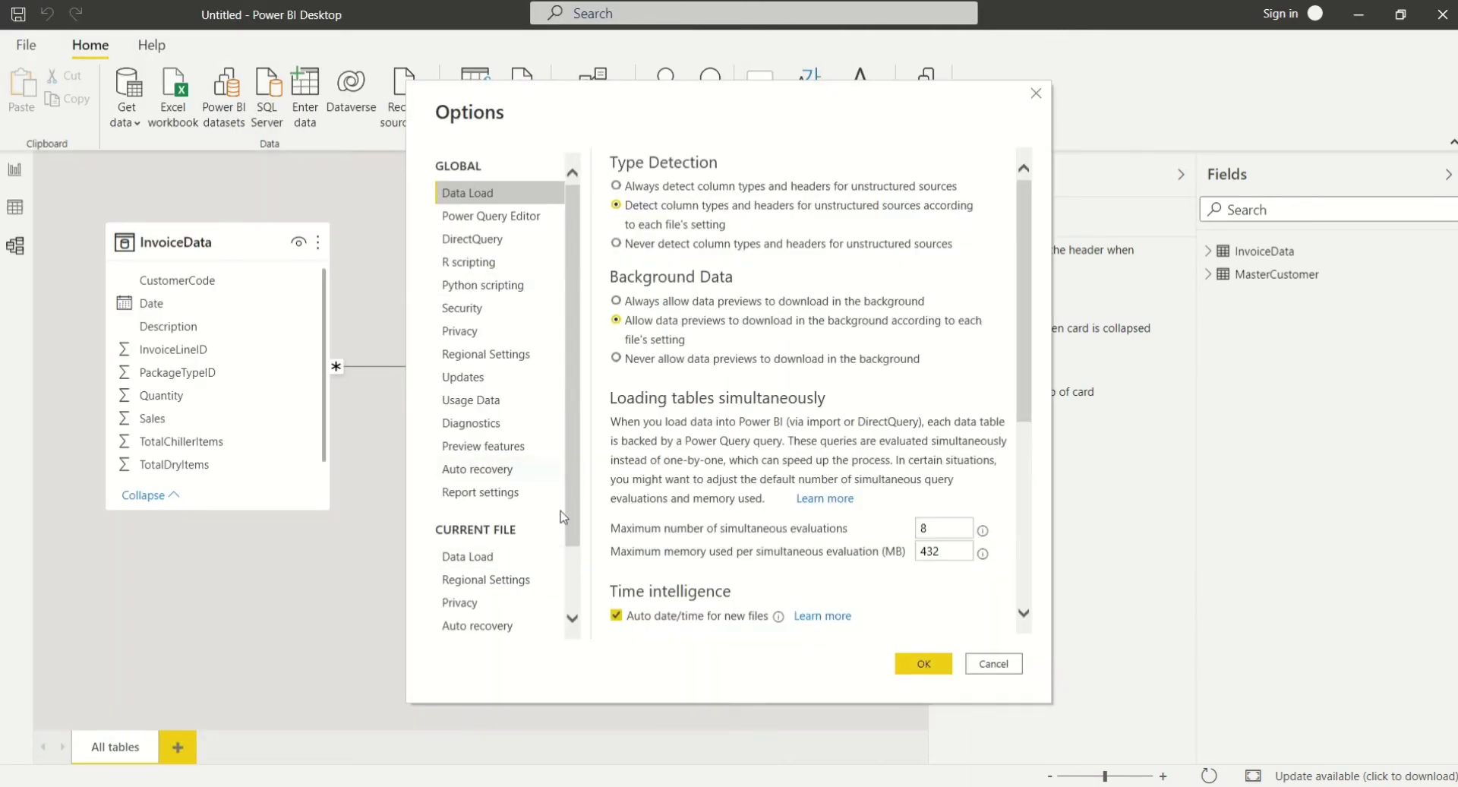
left_click(493, 562)
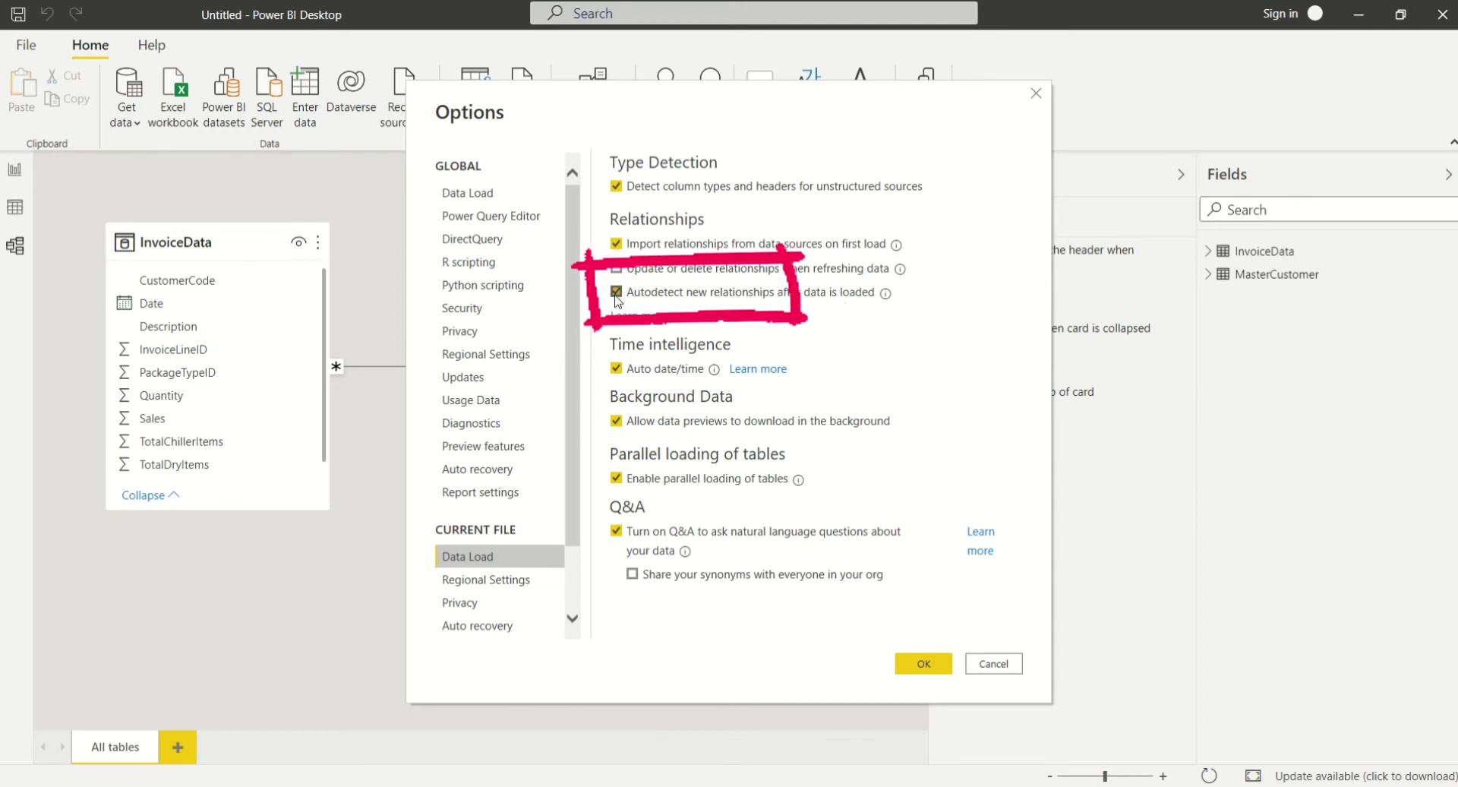
left_click(926, 665)
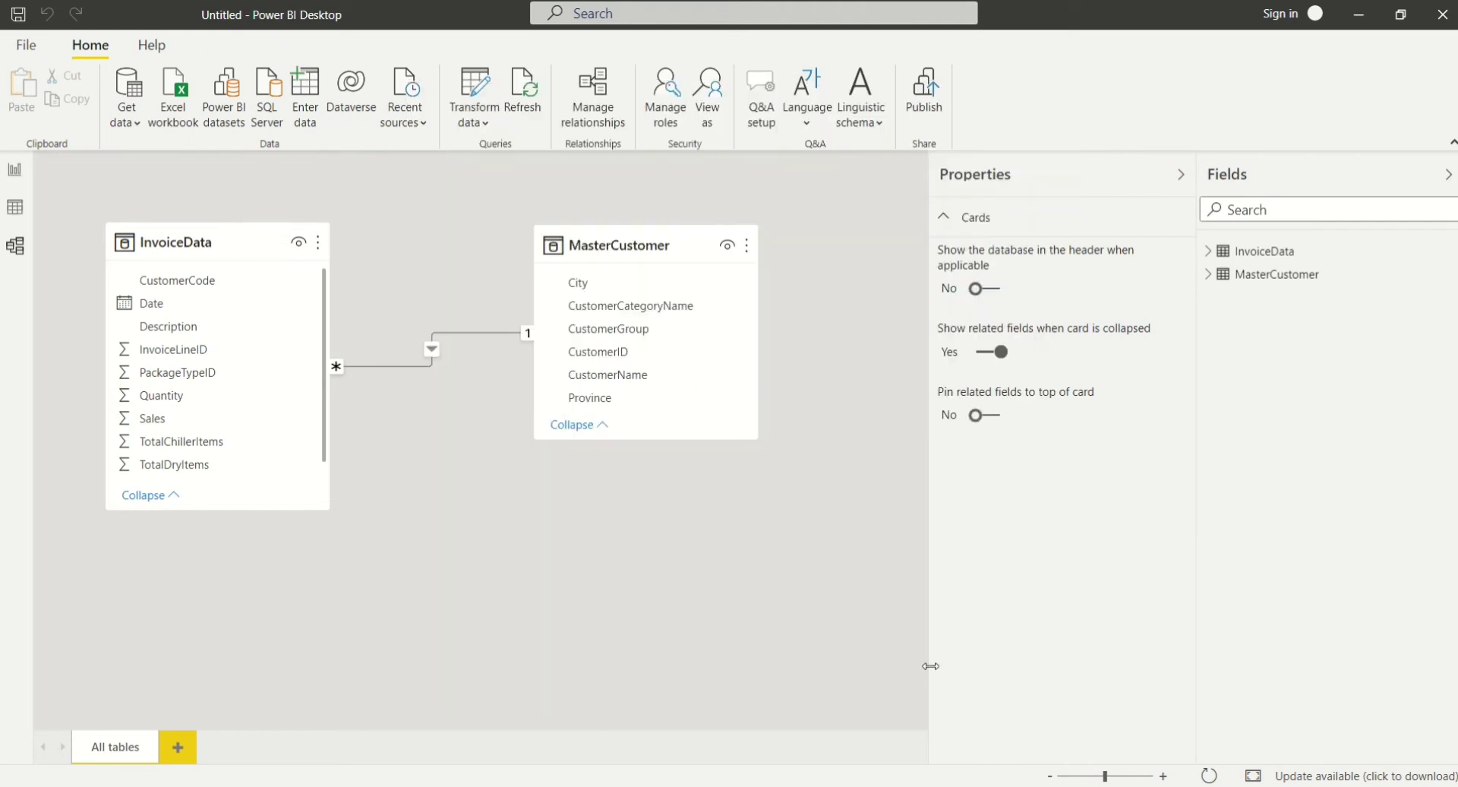
Create a chart of InvoiceData Sales by MasterCustomer CustomerCategoryName on the report page.
left_click(15, 172)
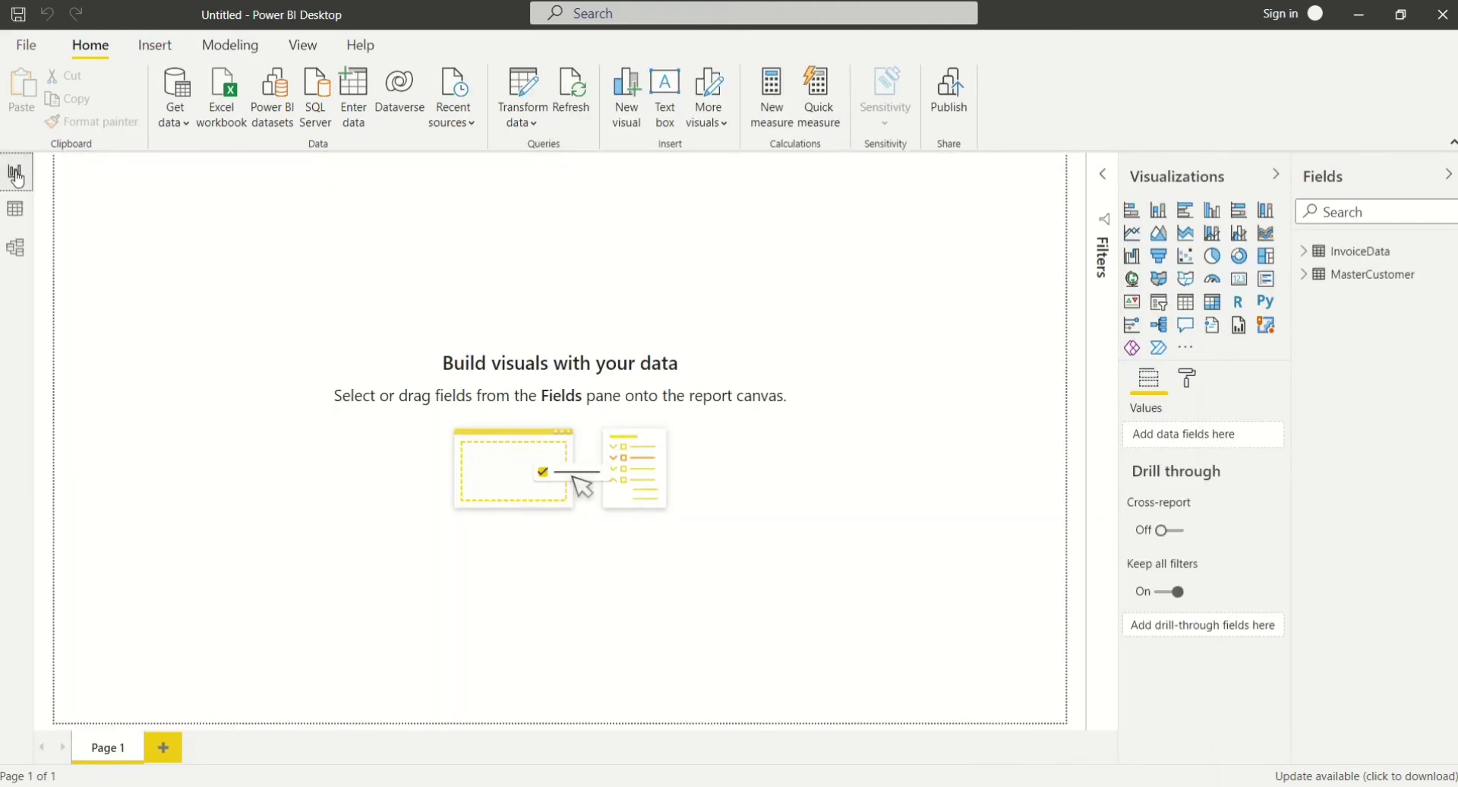
left_click(1304, 274)
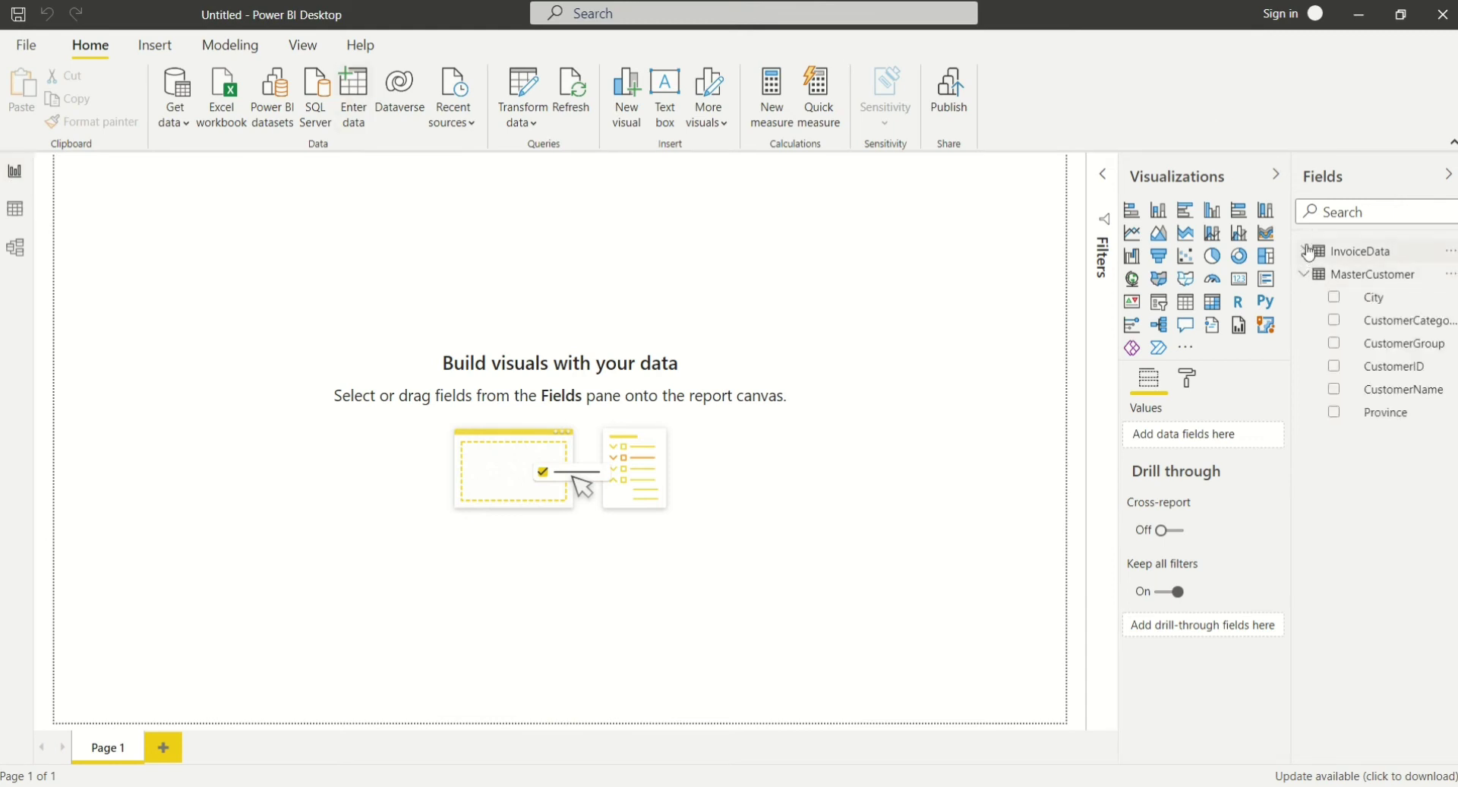
left_click(1304, 252)
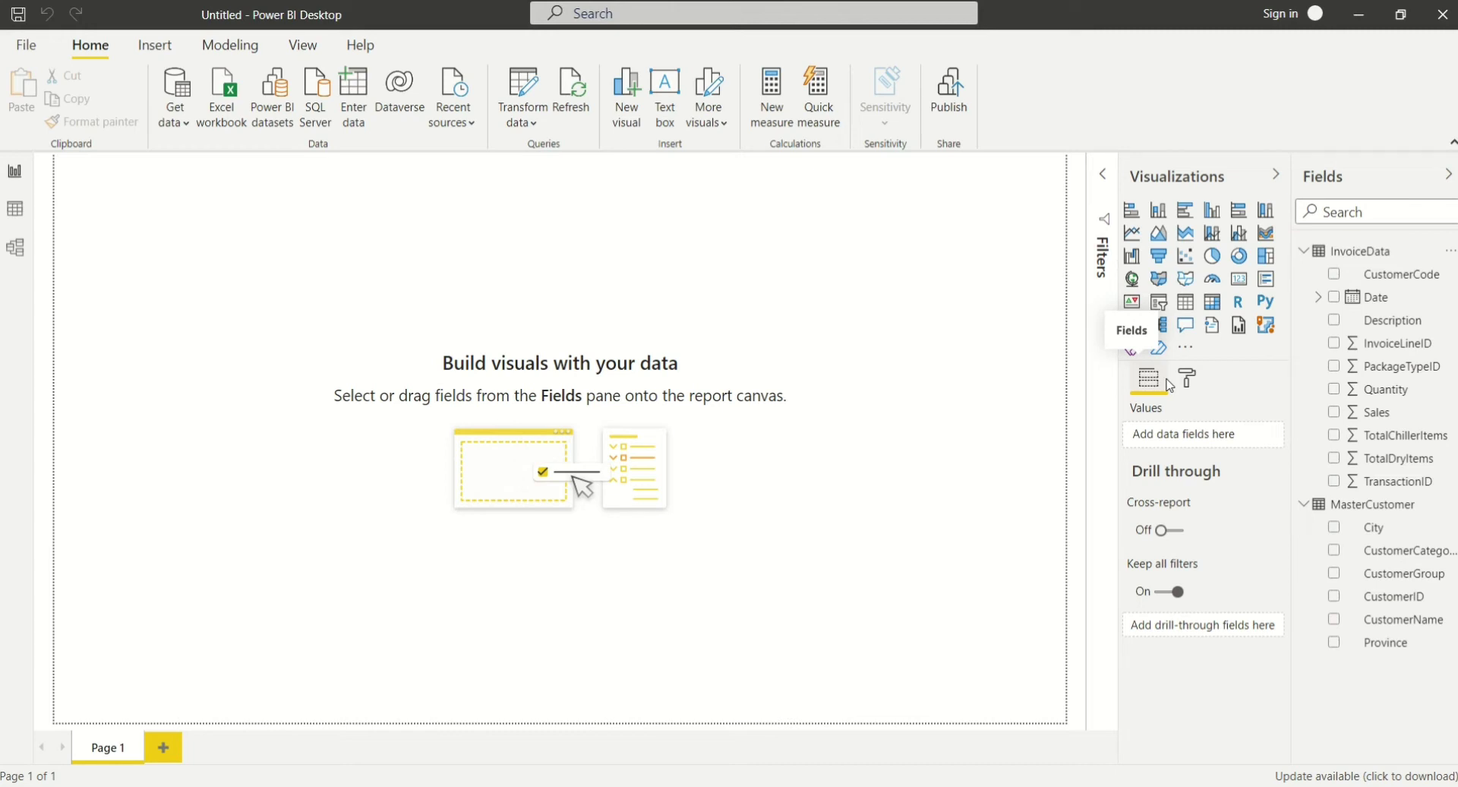
left_click(1340, 416)
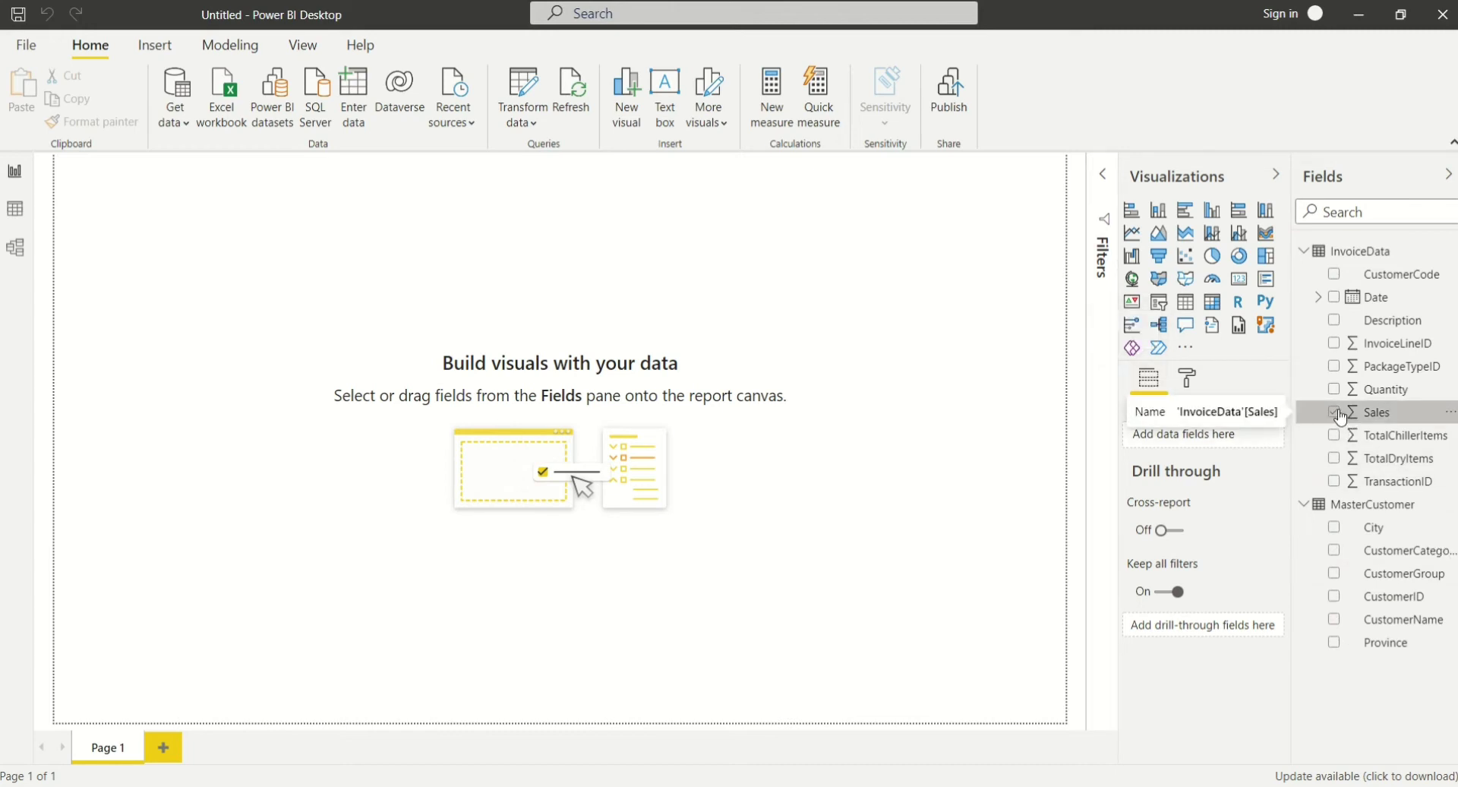
left_click(1339, 558)
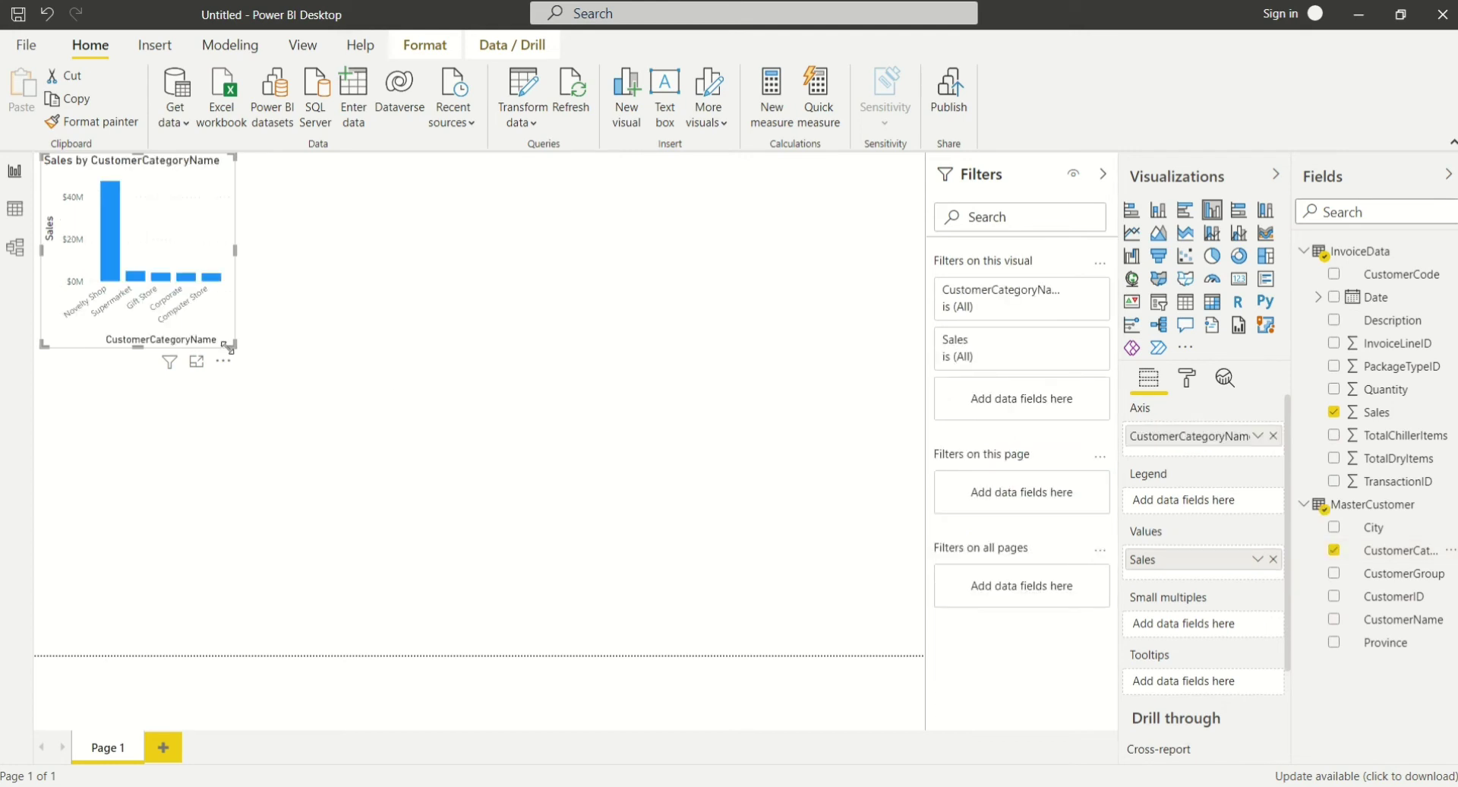
Widen and reposition the Sales by CustomerCategoryName chart and convert it to a clustered bar chart.
left_click_drag(189, 180, 222, 247)
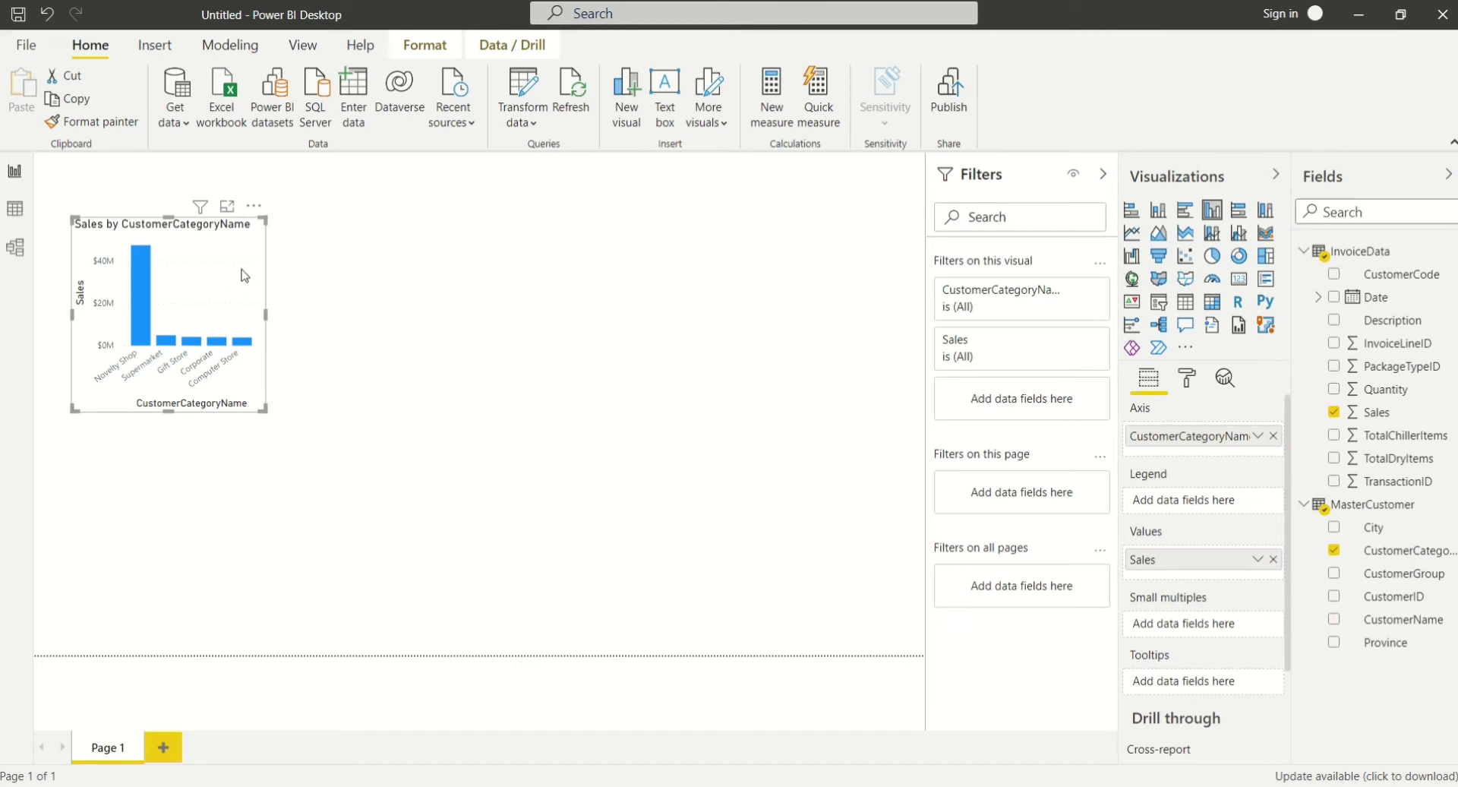
left_click_drag(266, 410, 495, 398)
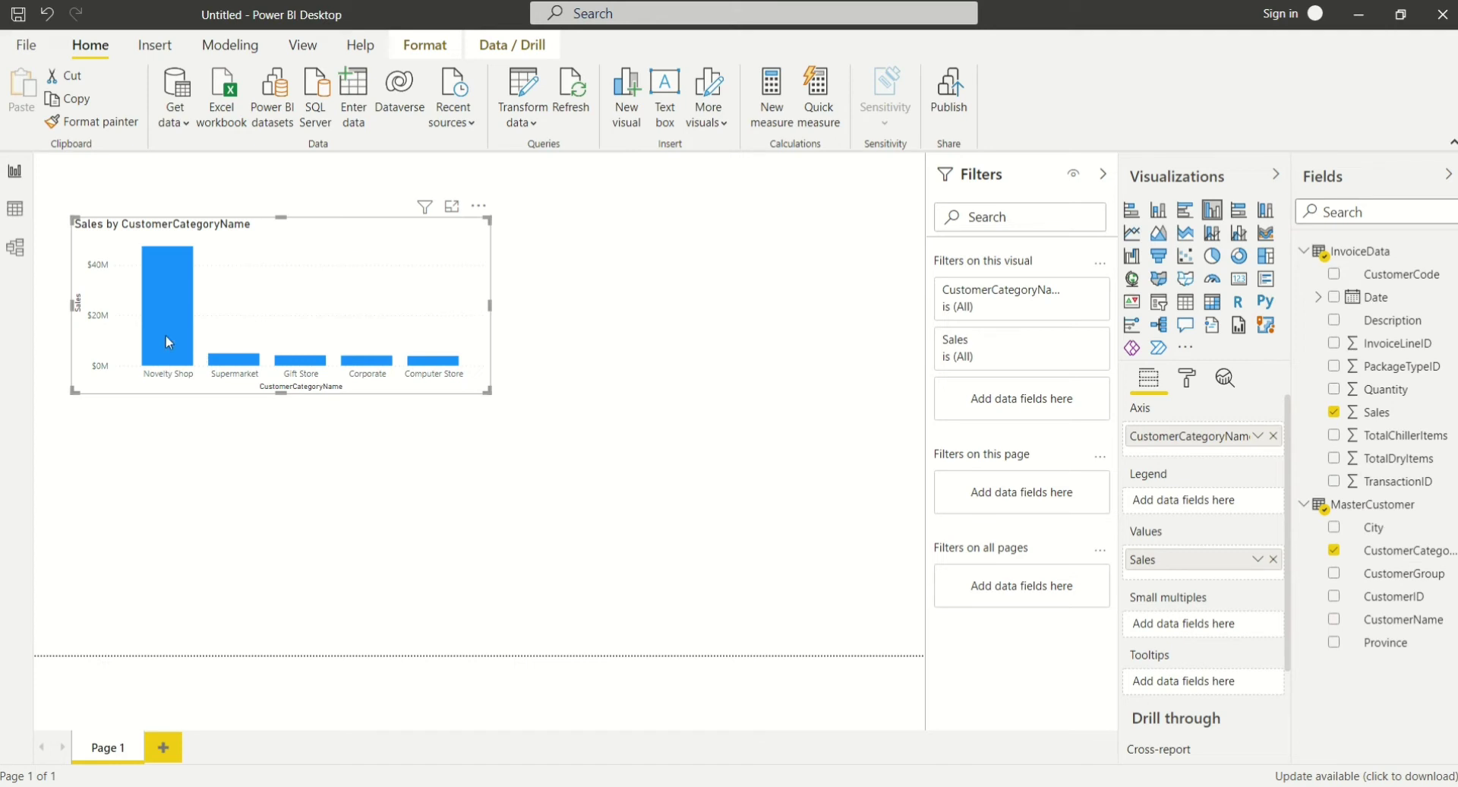
left_click(1185, 211)
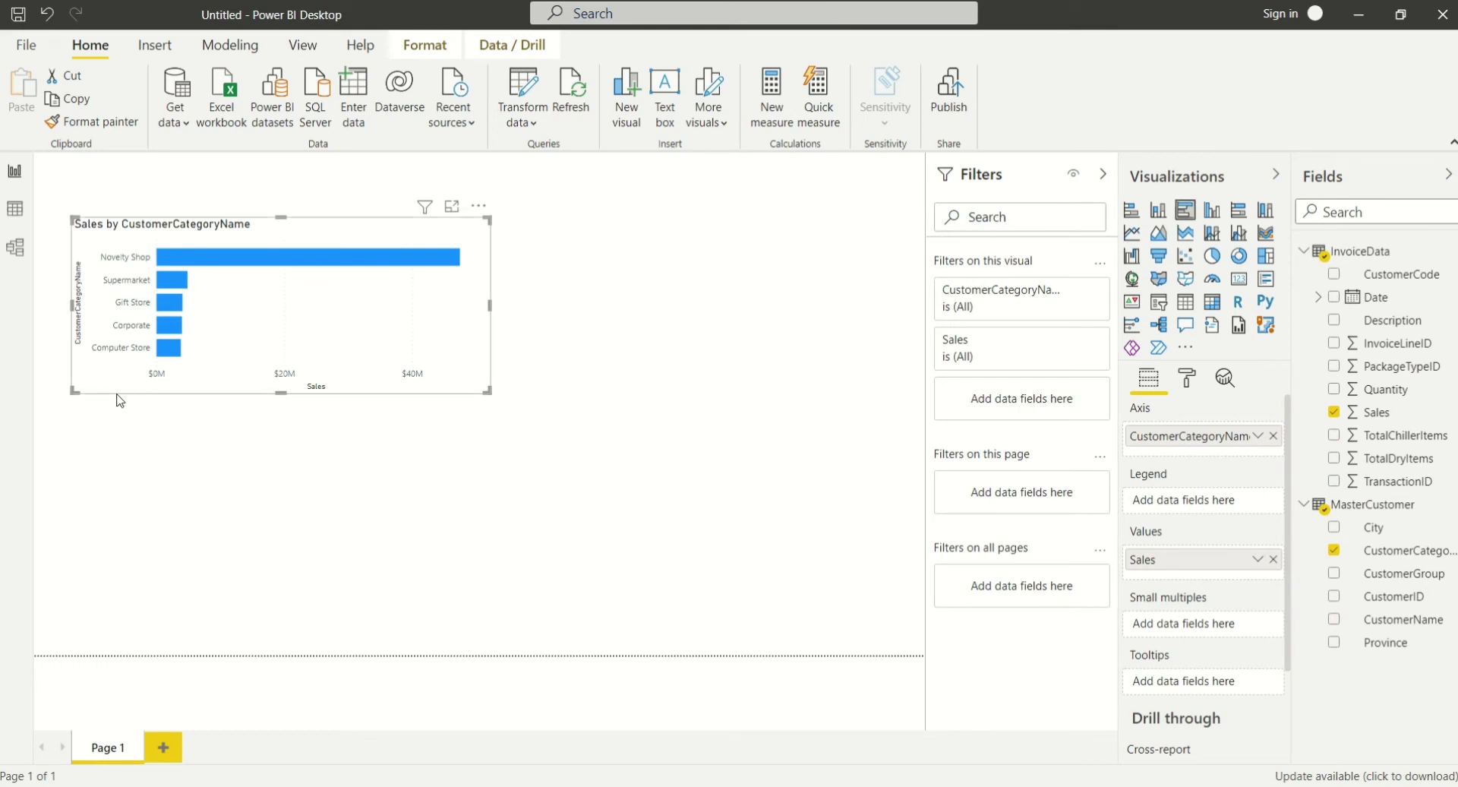
left_click_drag(120, 385, 108, 404)
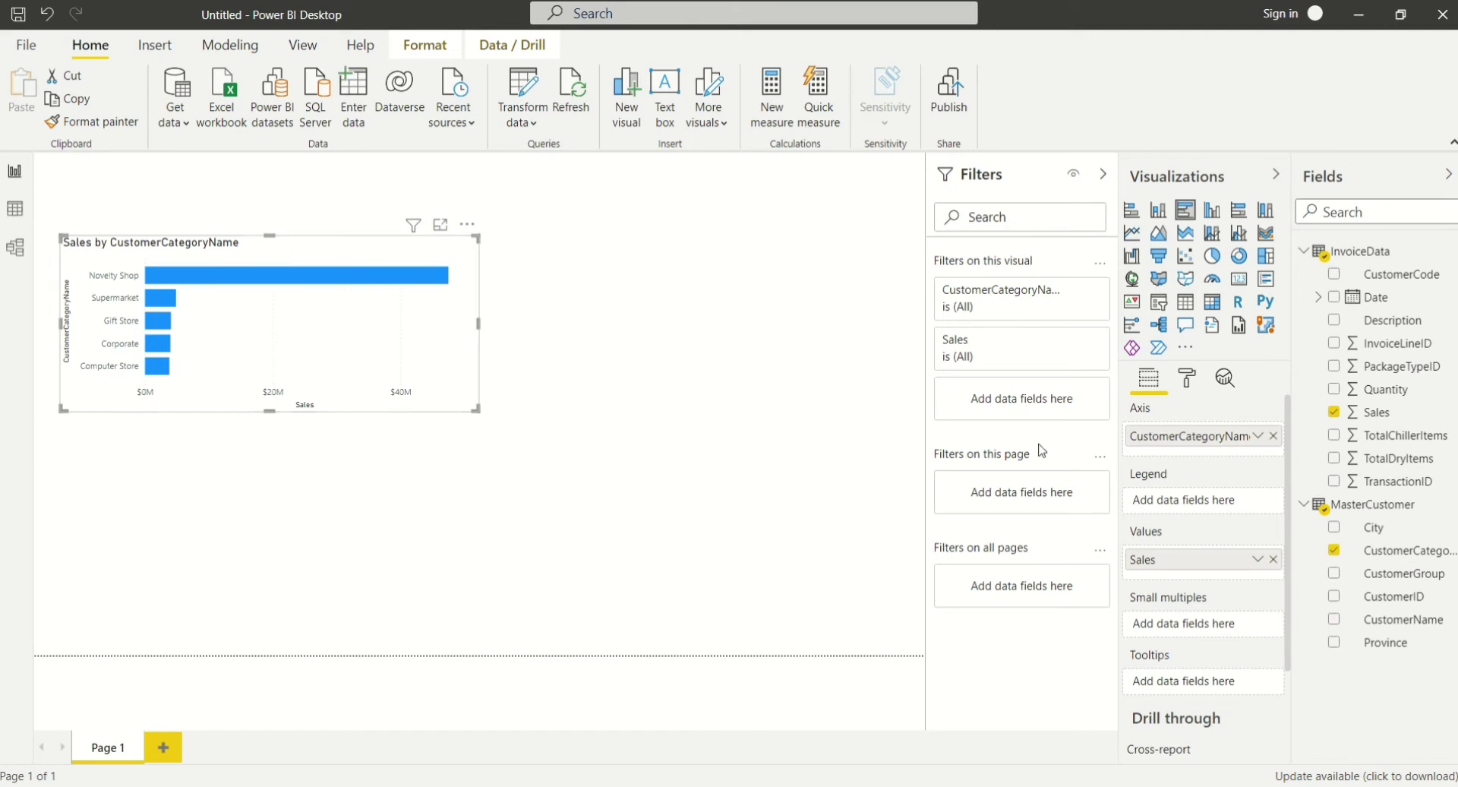
Turn off the X axis in the bar chart's formatting.
left_click(1188, 383)
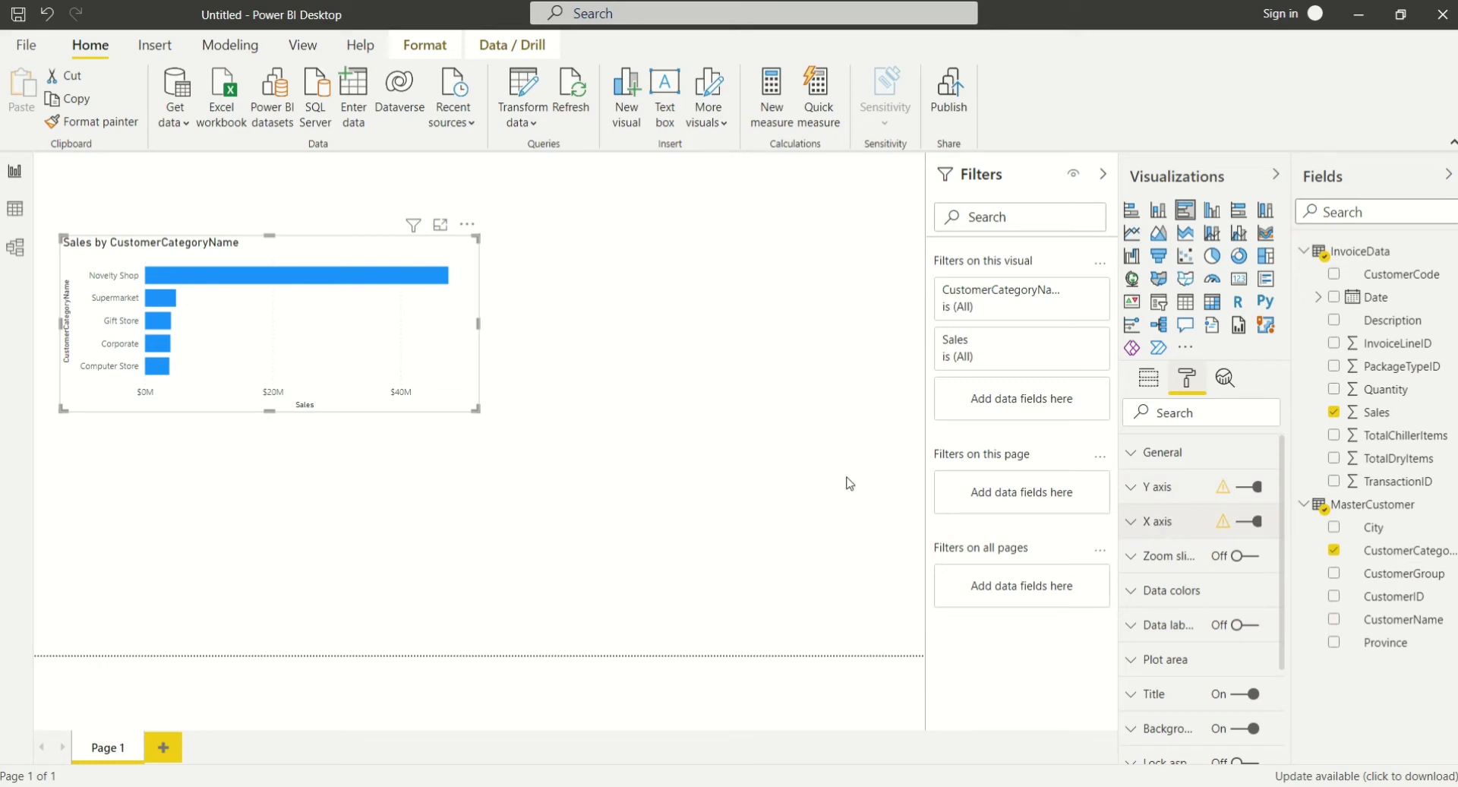
left_click(1253, 522)
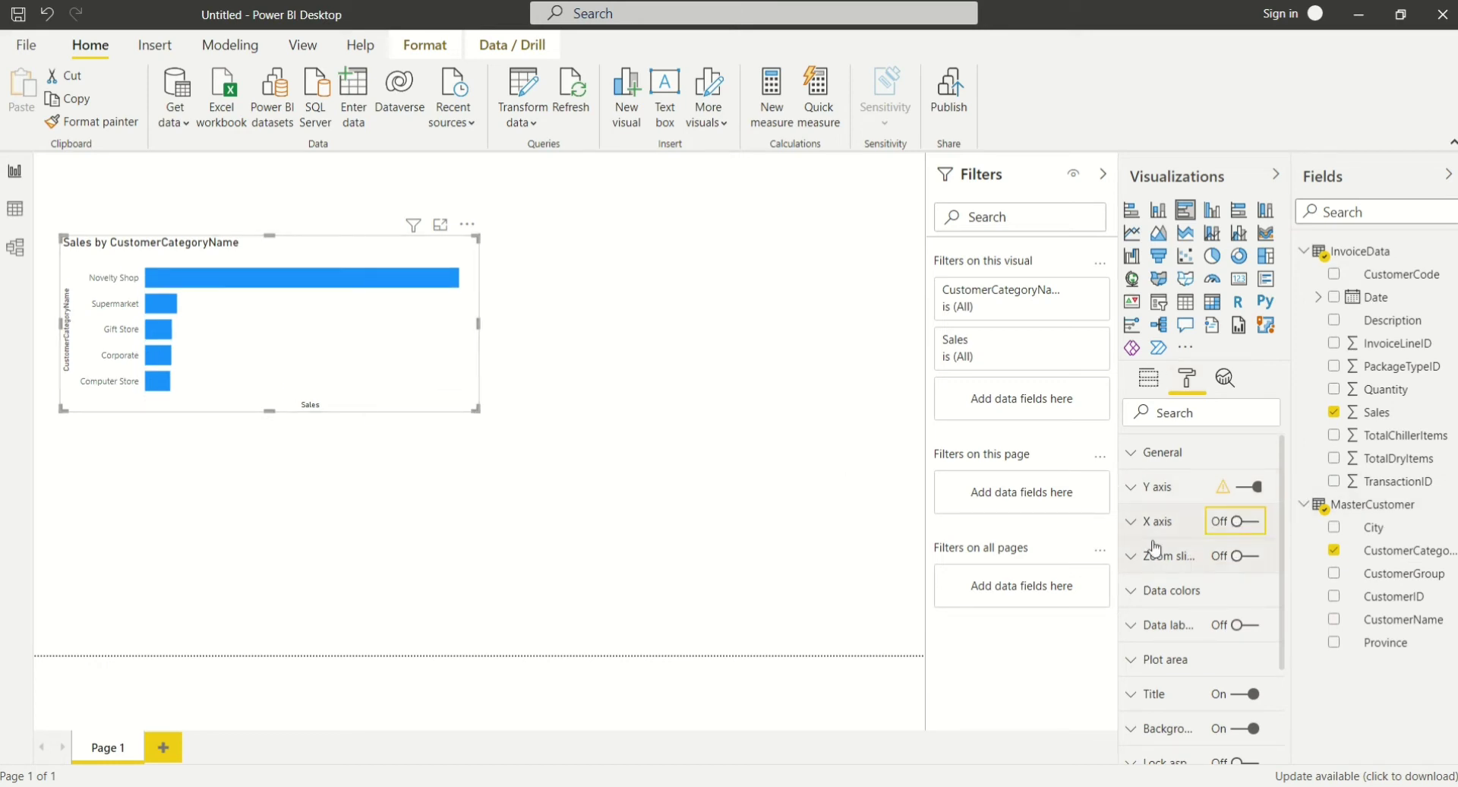
Turn off the Y axis title in the bar chart's formatting.
left_click(1131, 490)
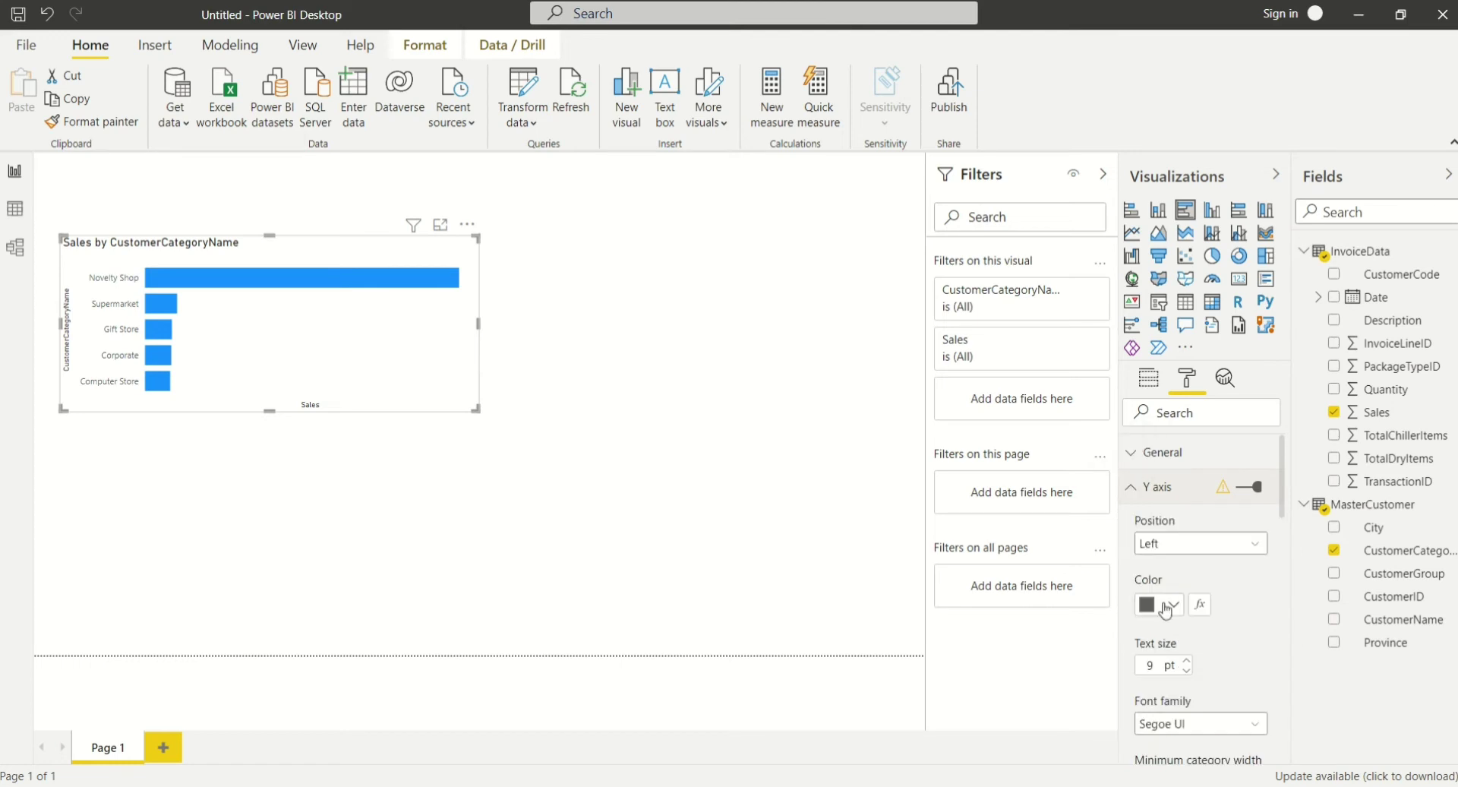
scroll(1167, 610, "down", 4)
left_click(1184, 714)
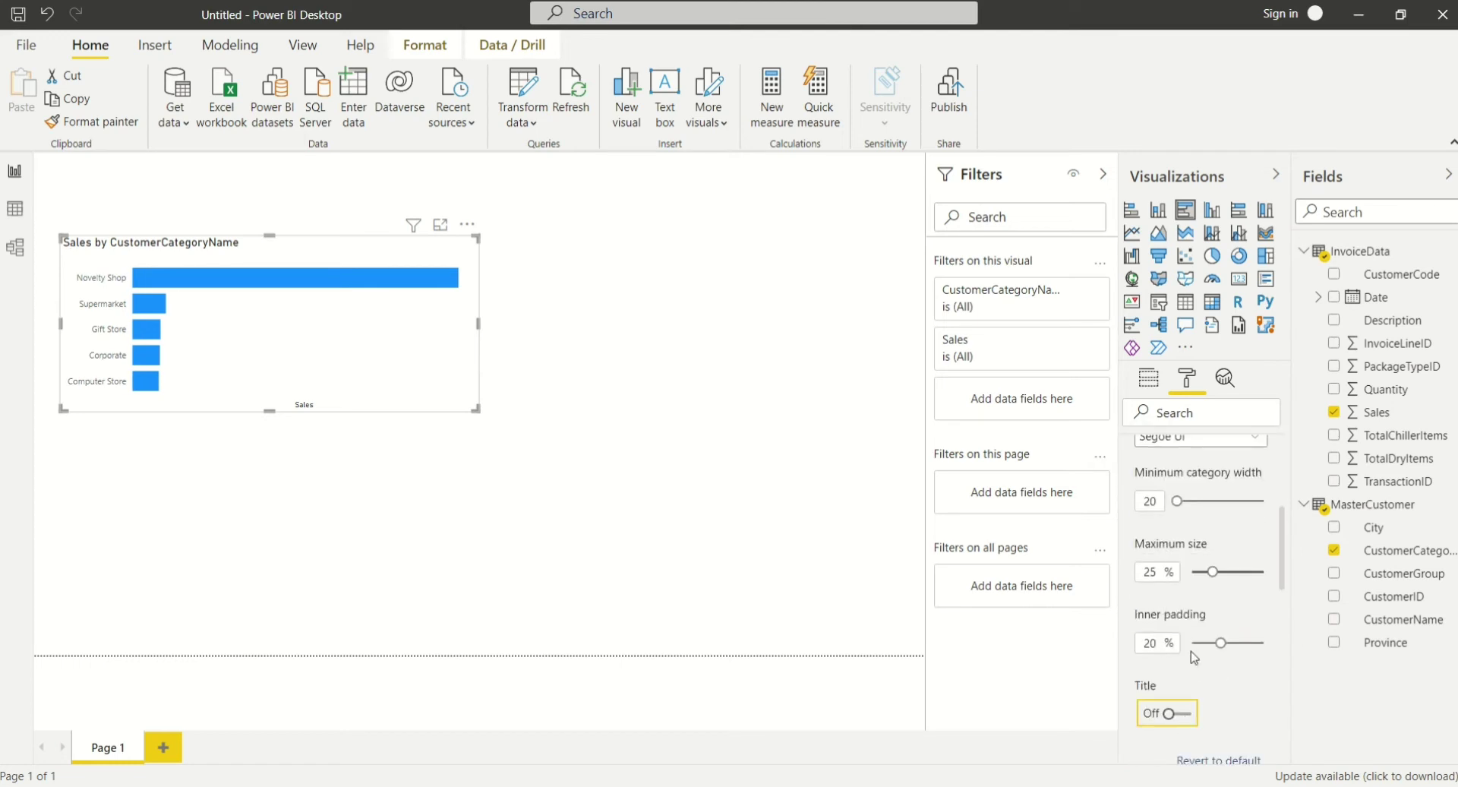
scroll(1191, 650, "up", 5)
left_click(1134, 490)
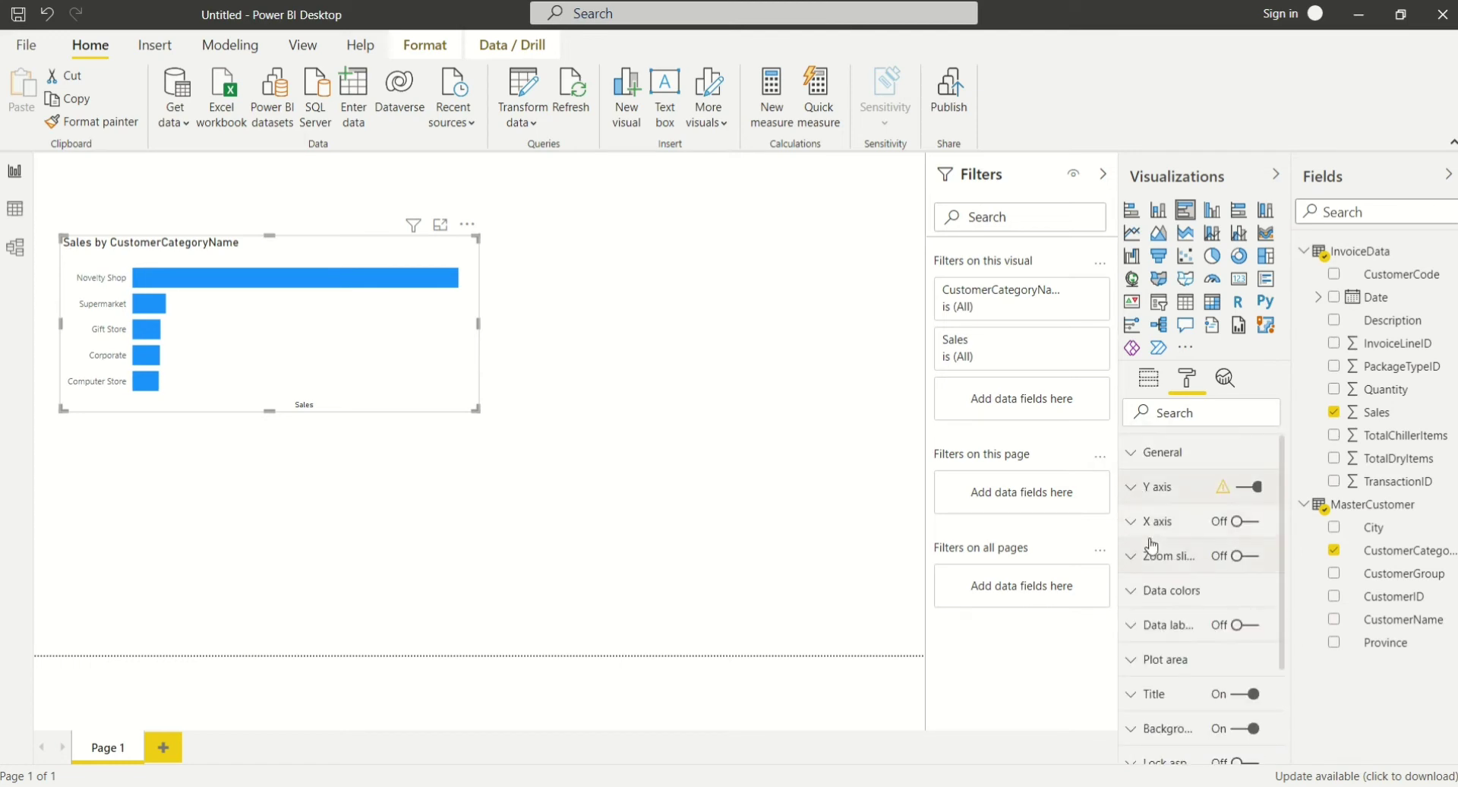
Turn off the X axis title in the bar chart's formatting.
scroll(1137, 502, "down", 3)
scroll(1139, 516, "up", 3)
left_click(1139, 524)
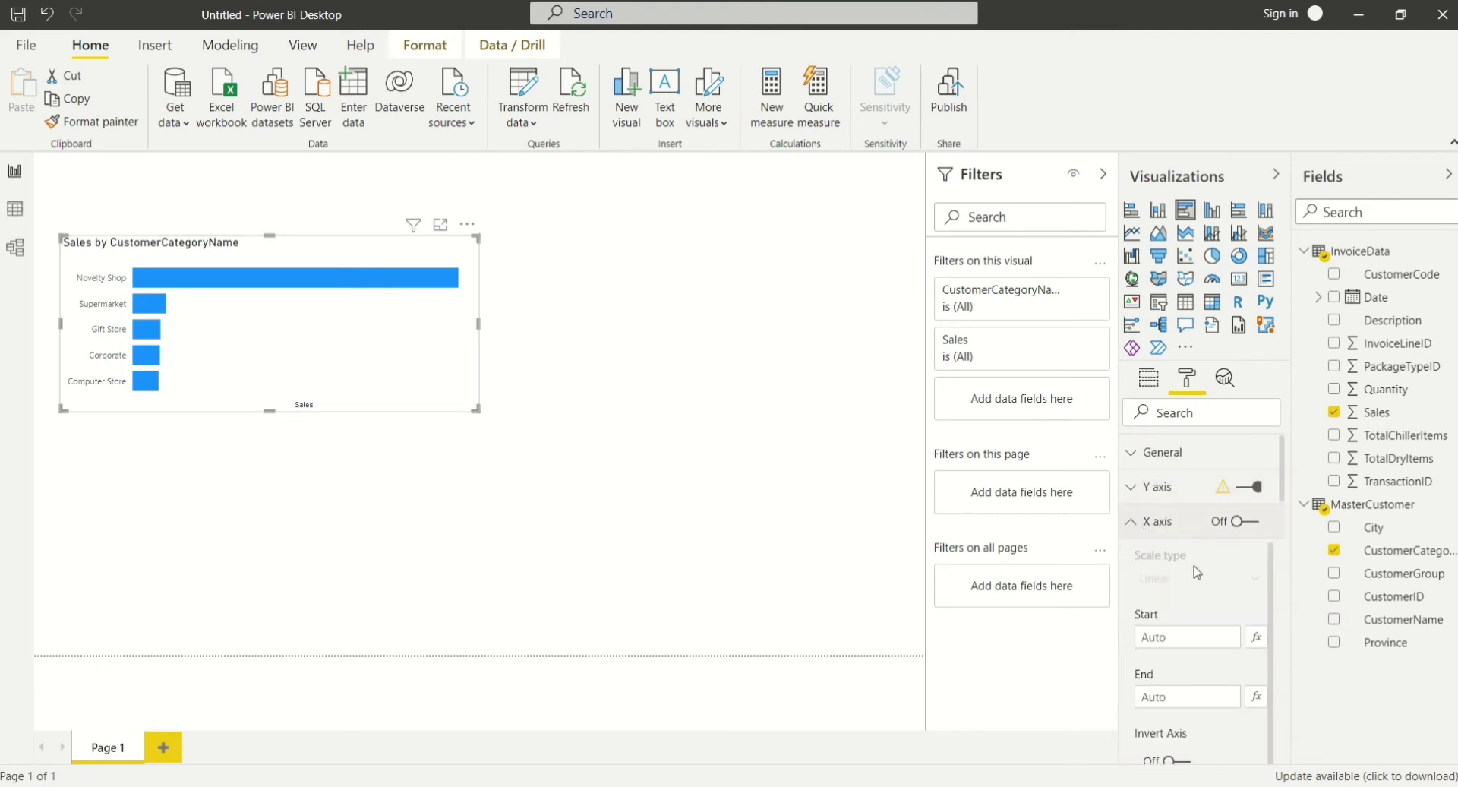
scroll(1194, 567, "down", 1)
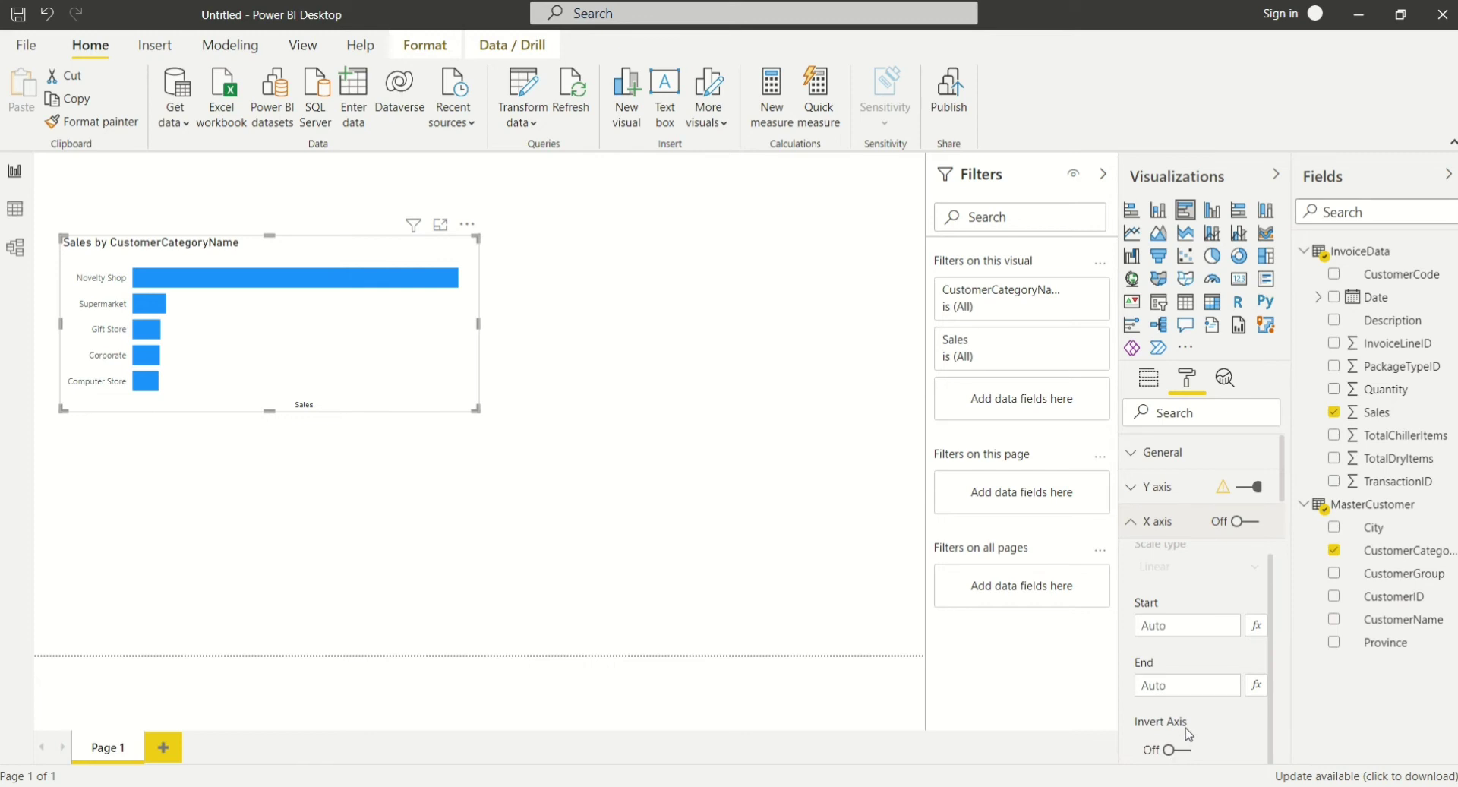
scroll(1187, 727, "down", 5)
left_click(1187, 635)
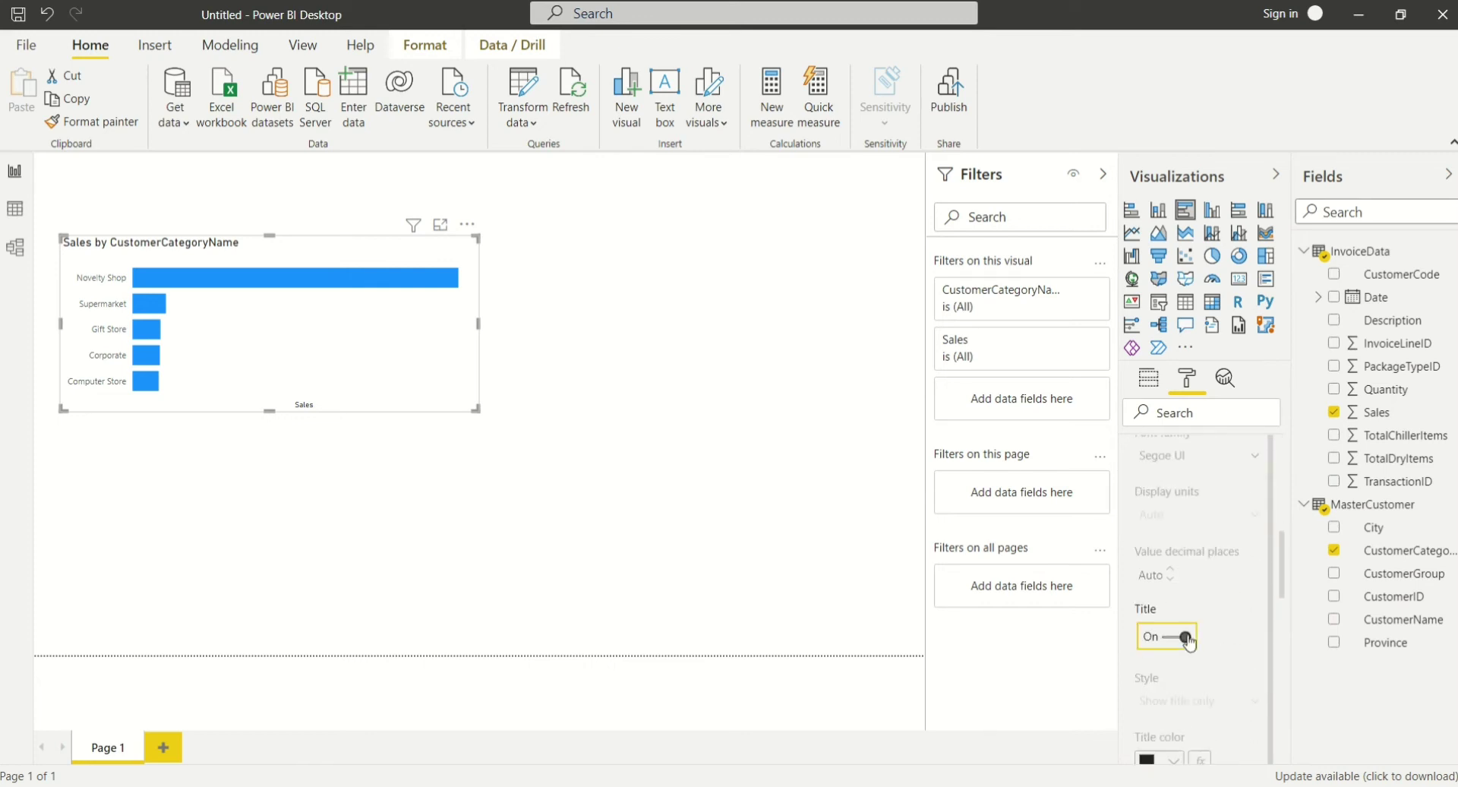
scroll(1183, 629, "up", 5)
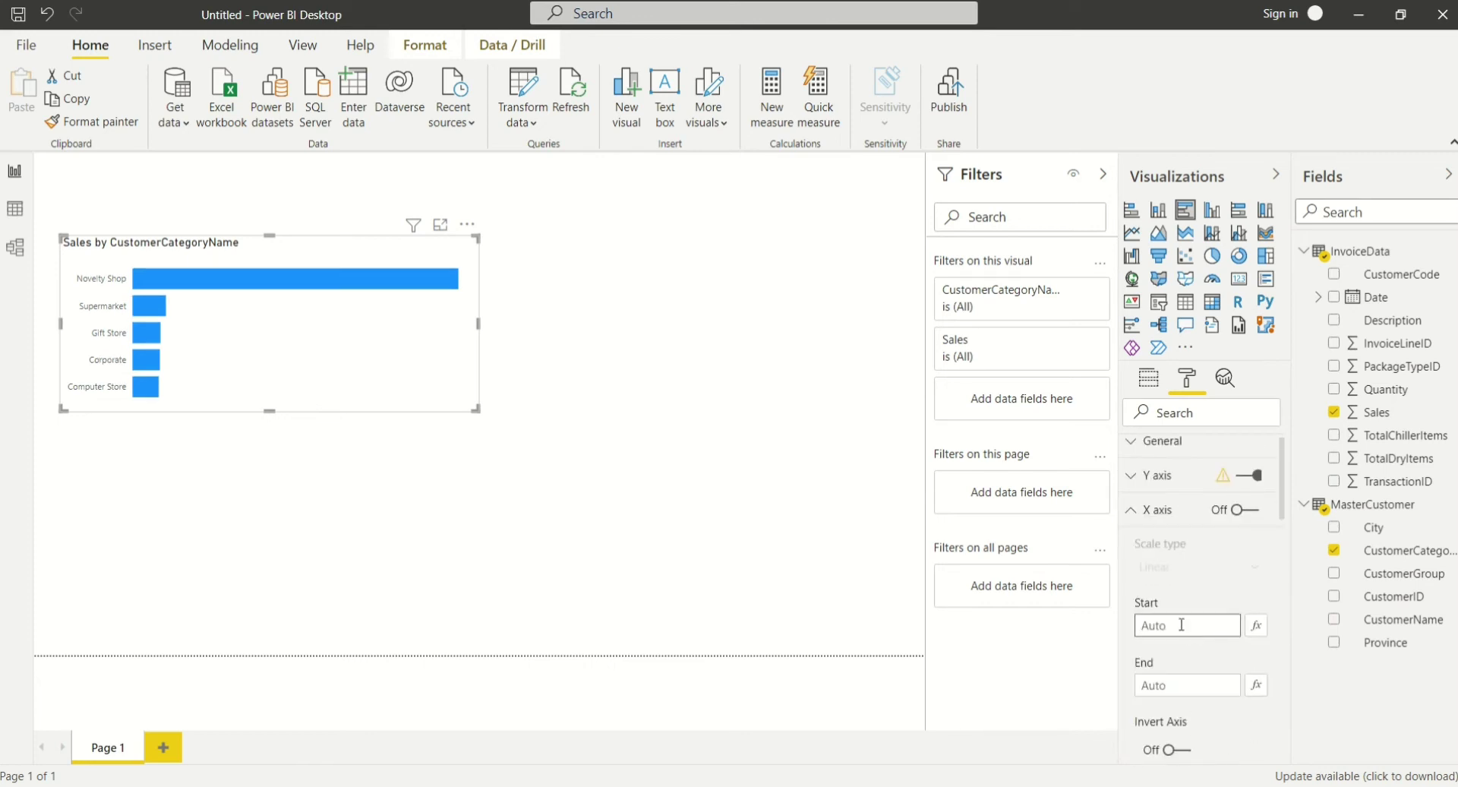
left_click(1152, 510)
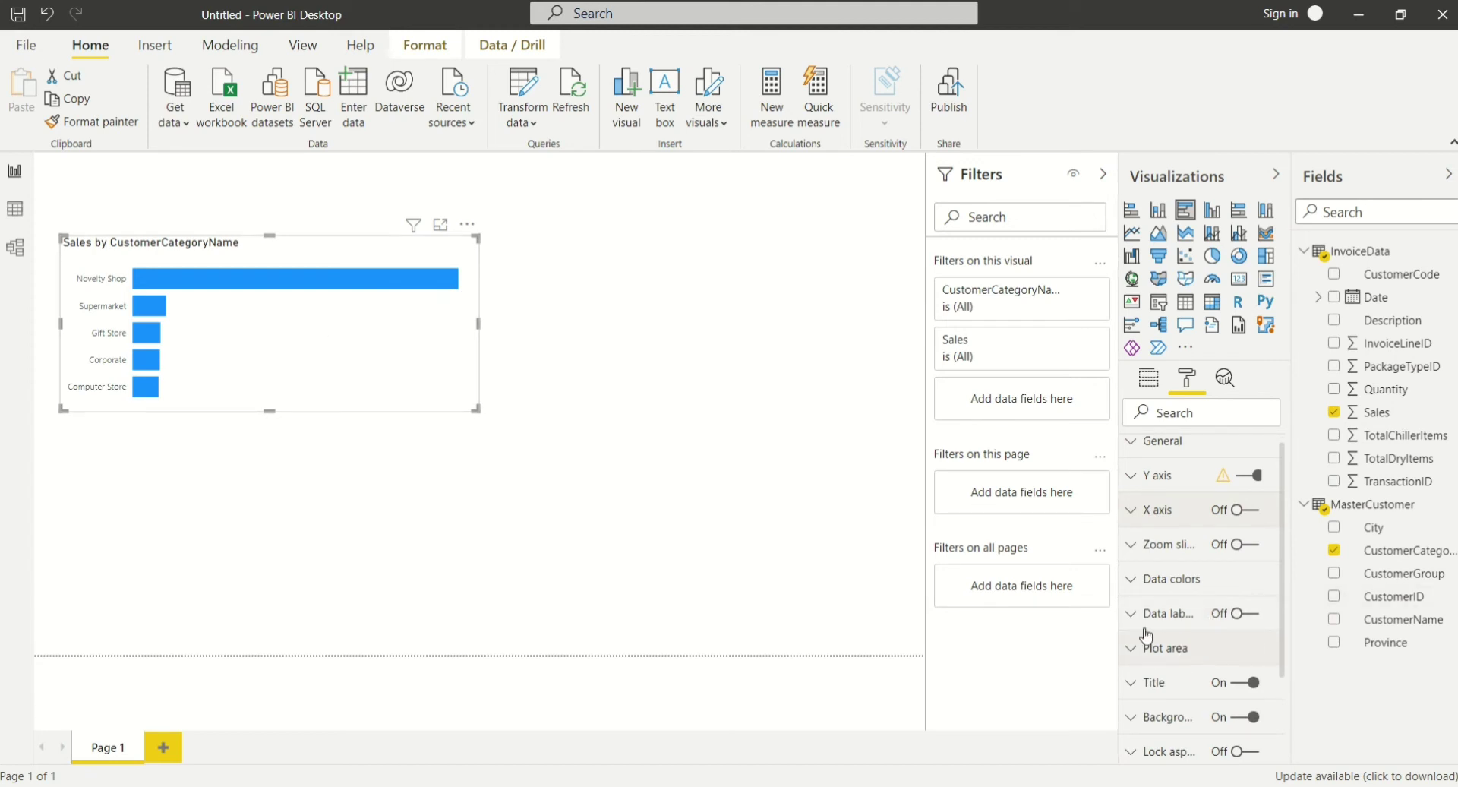
Turn on the bar chart's data labels and color them the second-darkest shade of the theme's yellow.
left_click(1230, 614)
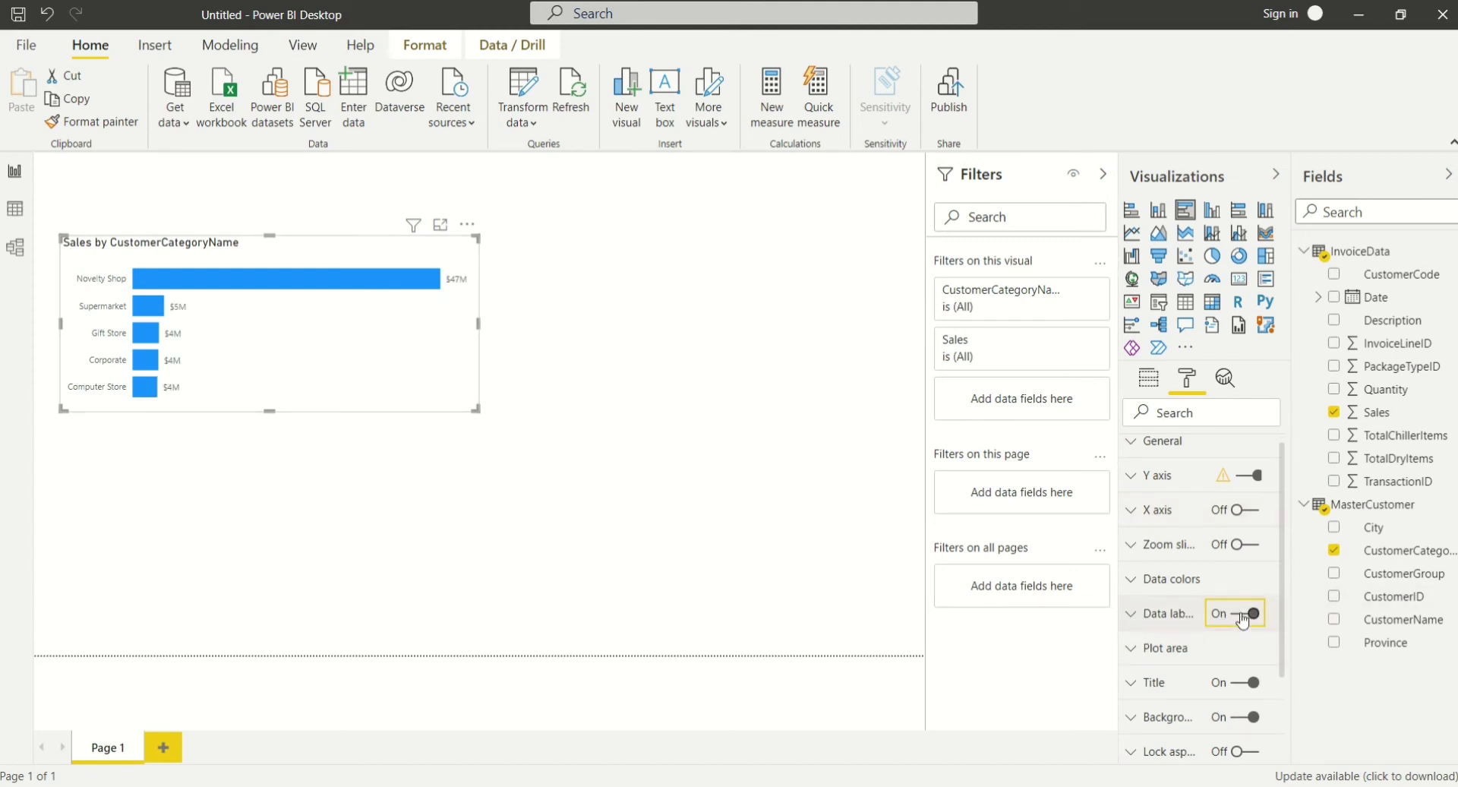
left_click(1133, 613)
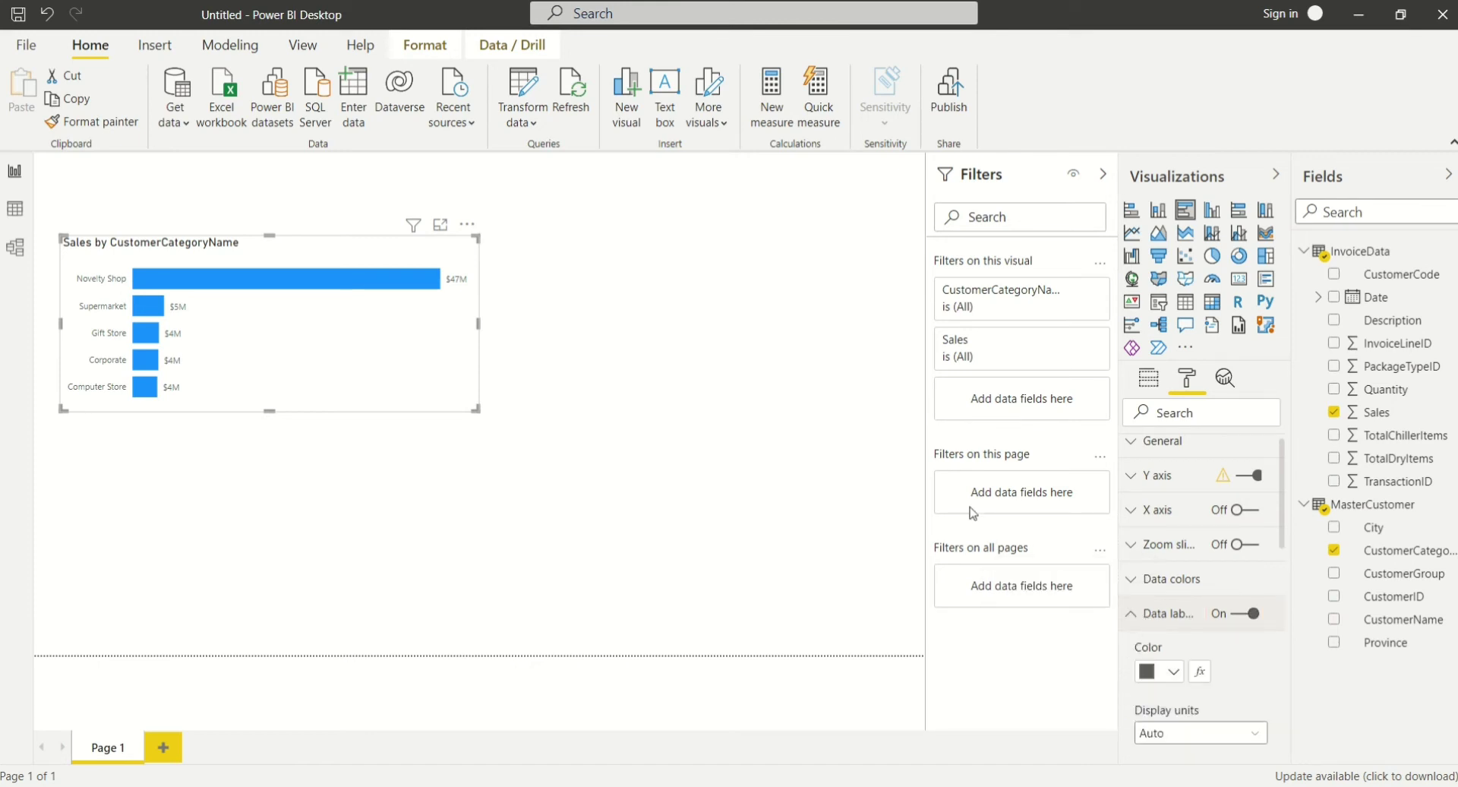
scroll(1197, 644, "down", 1)
scroll(1196, 644, "down", 4)
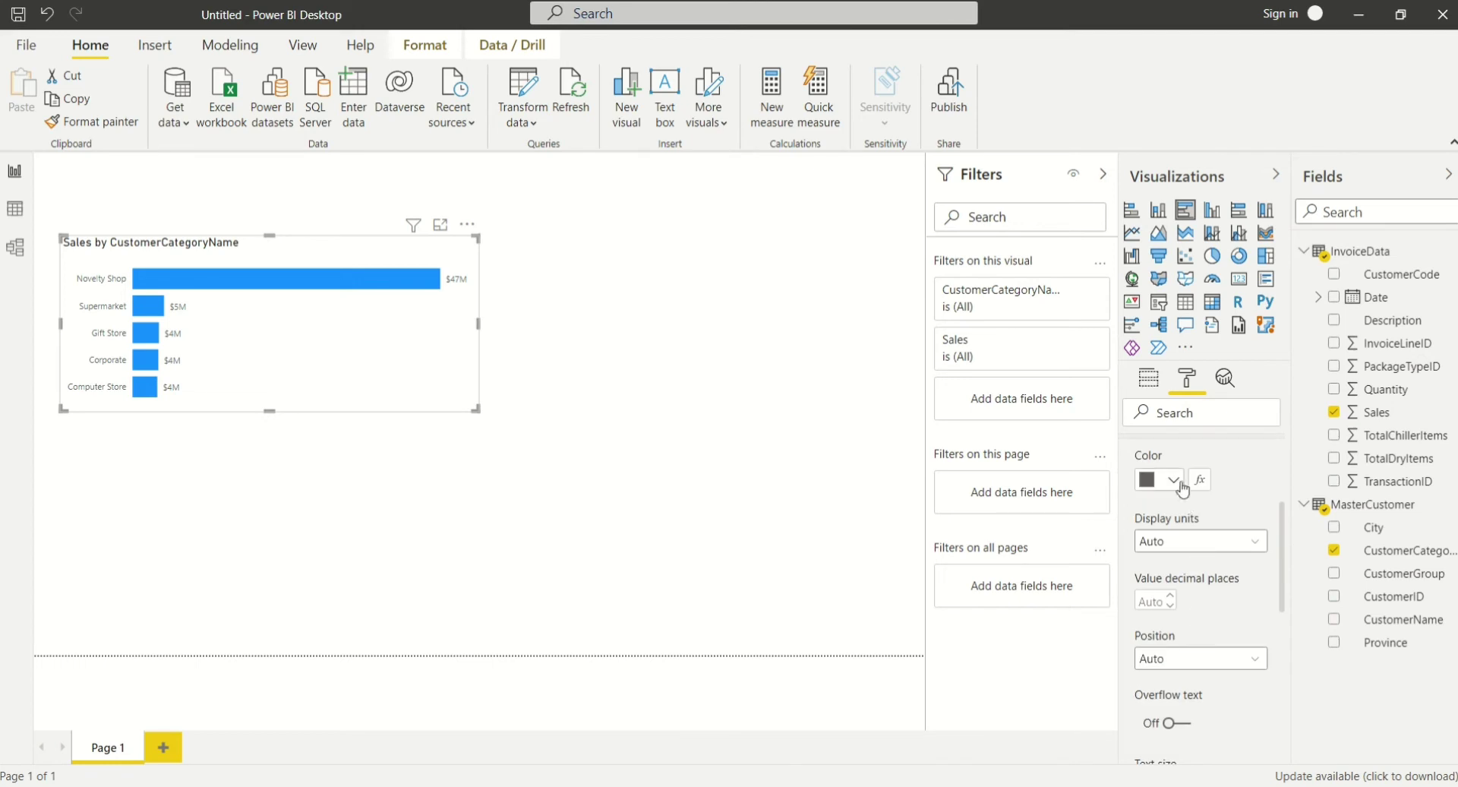
left_click(1173, 479)
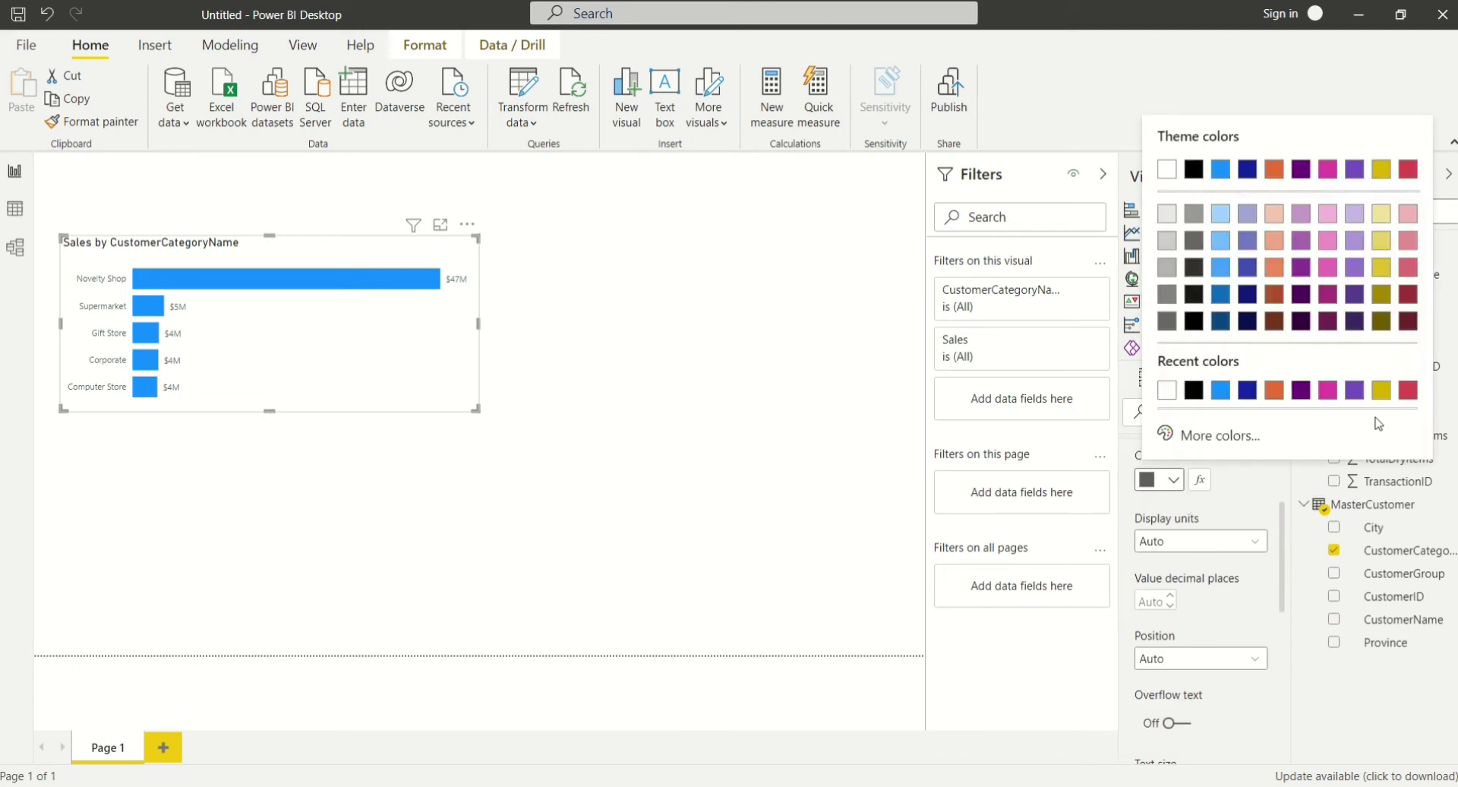
left_click(1382, 321)
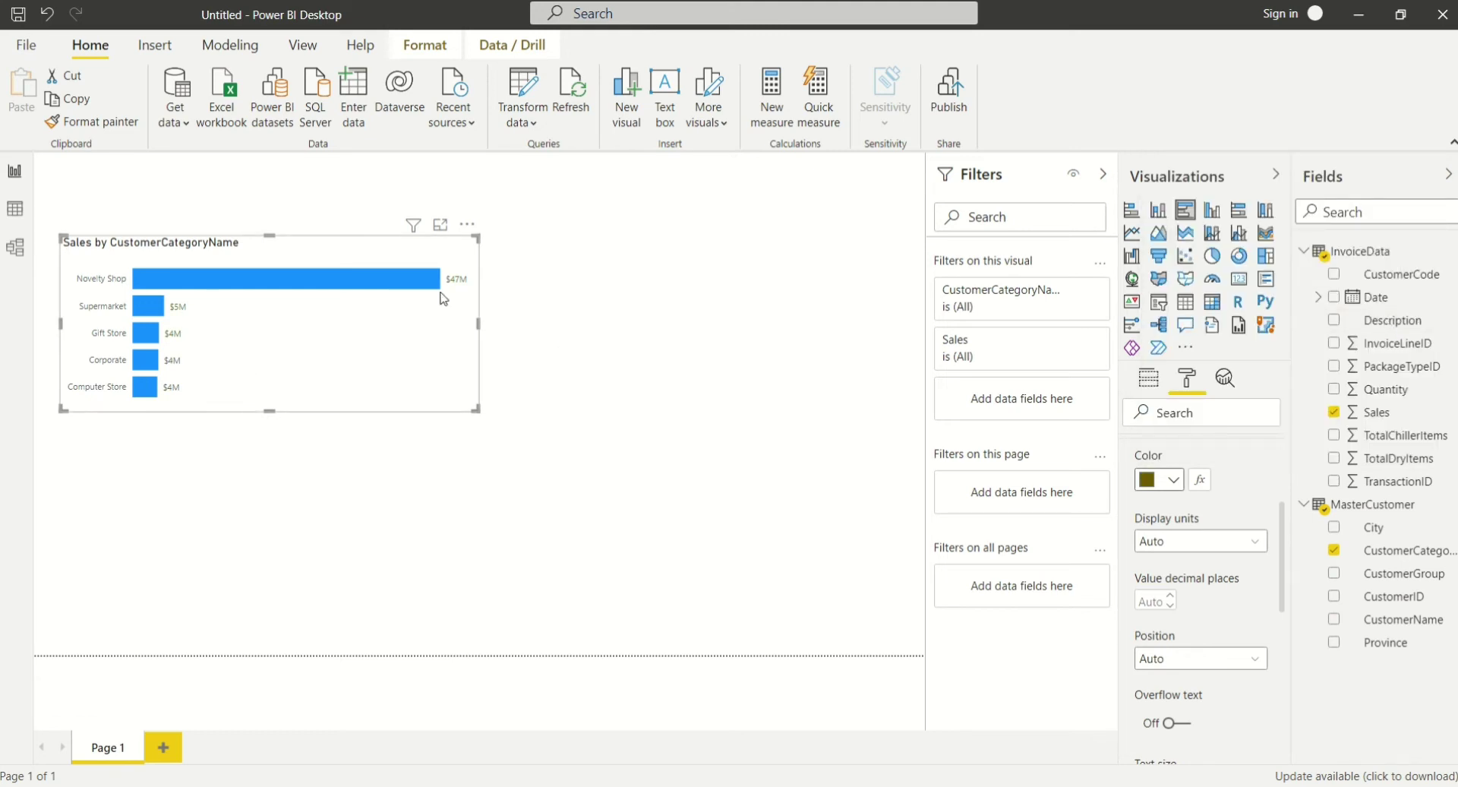
left_click(1166, 486)
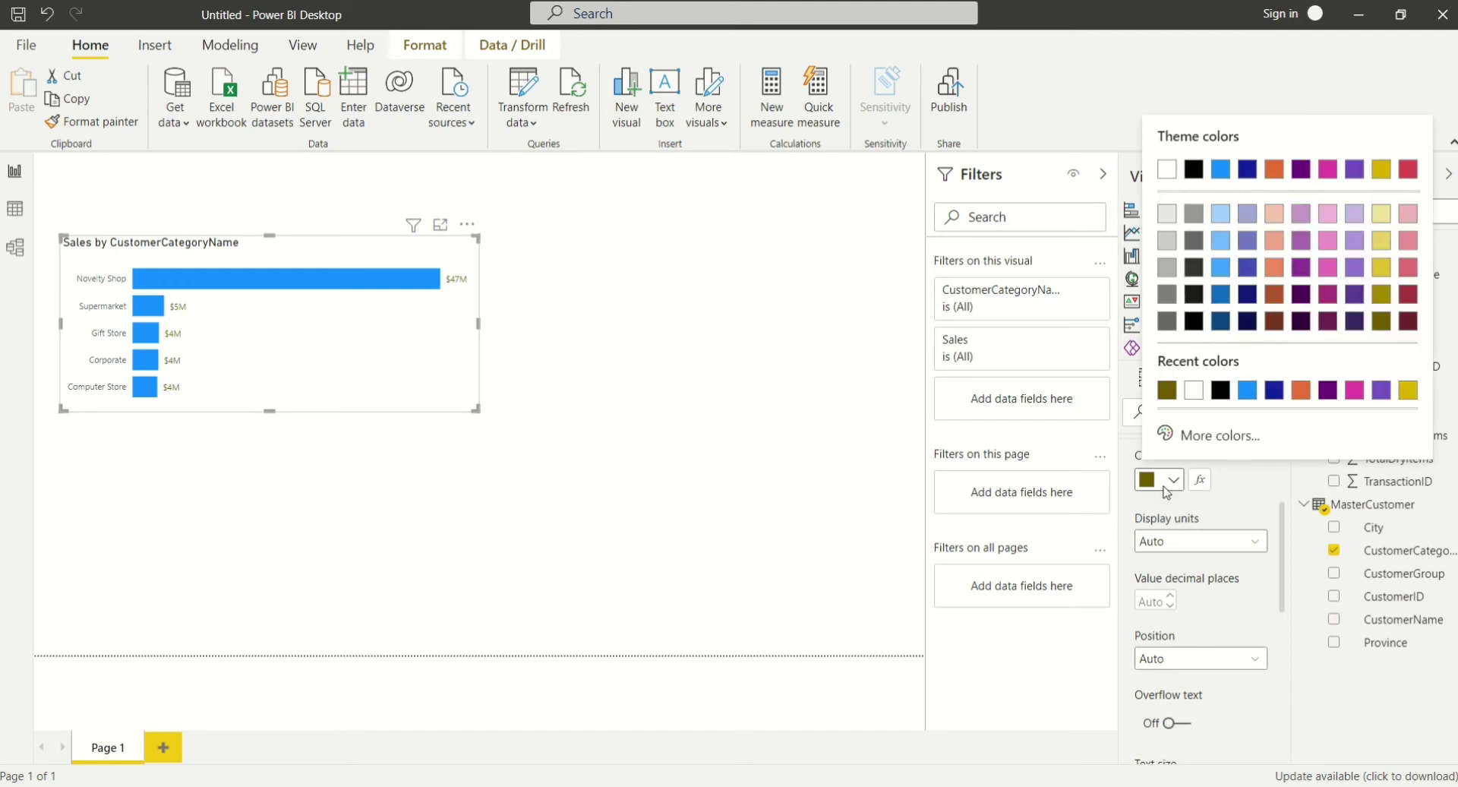
left_click(1382, 292)
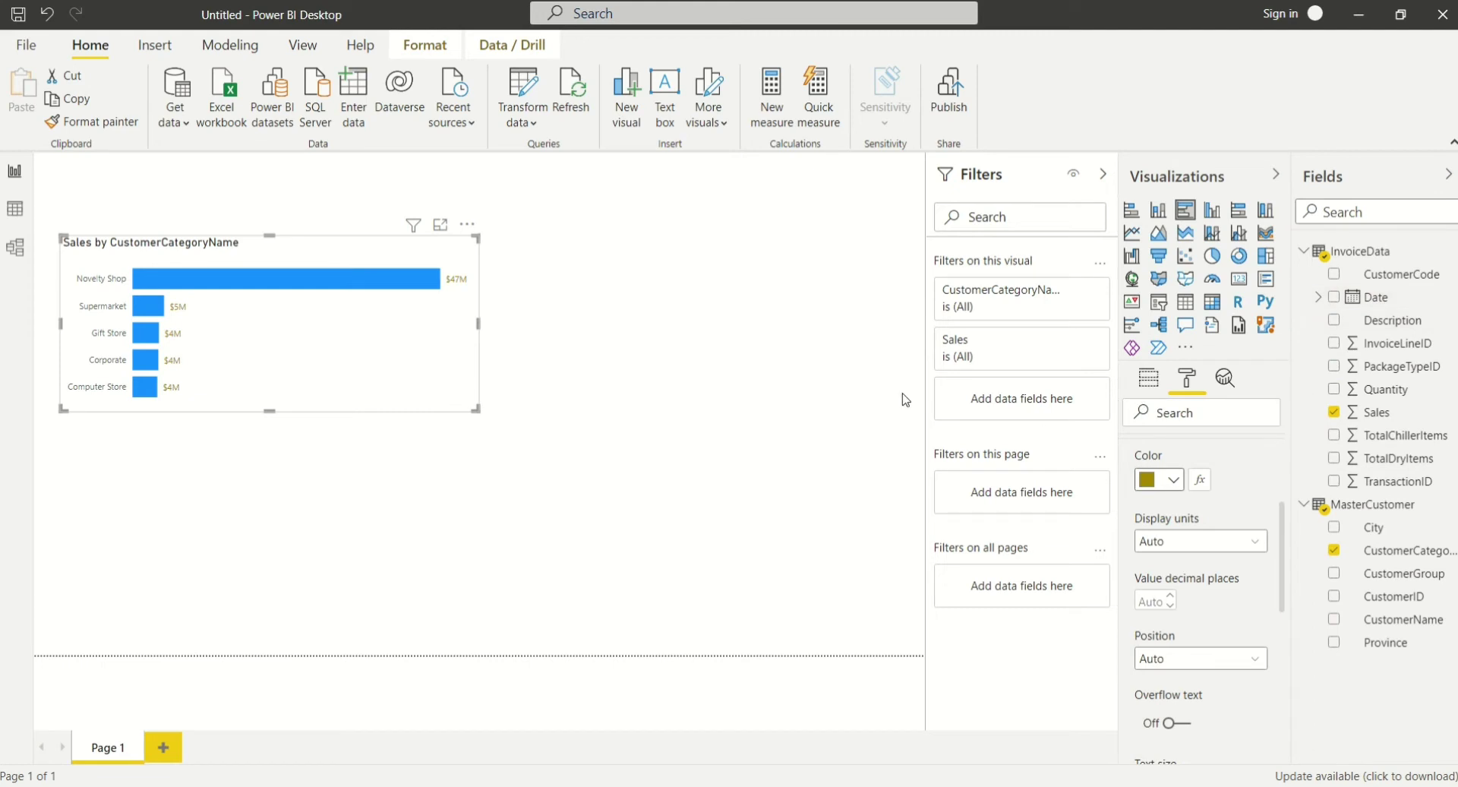
Check the available font families for the chart's data labels.
scroll(1158, 560, "down", 5)
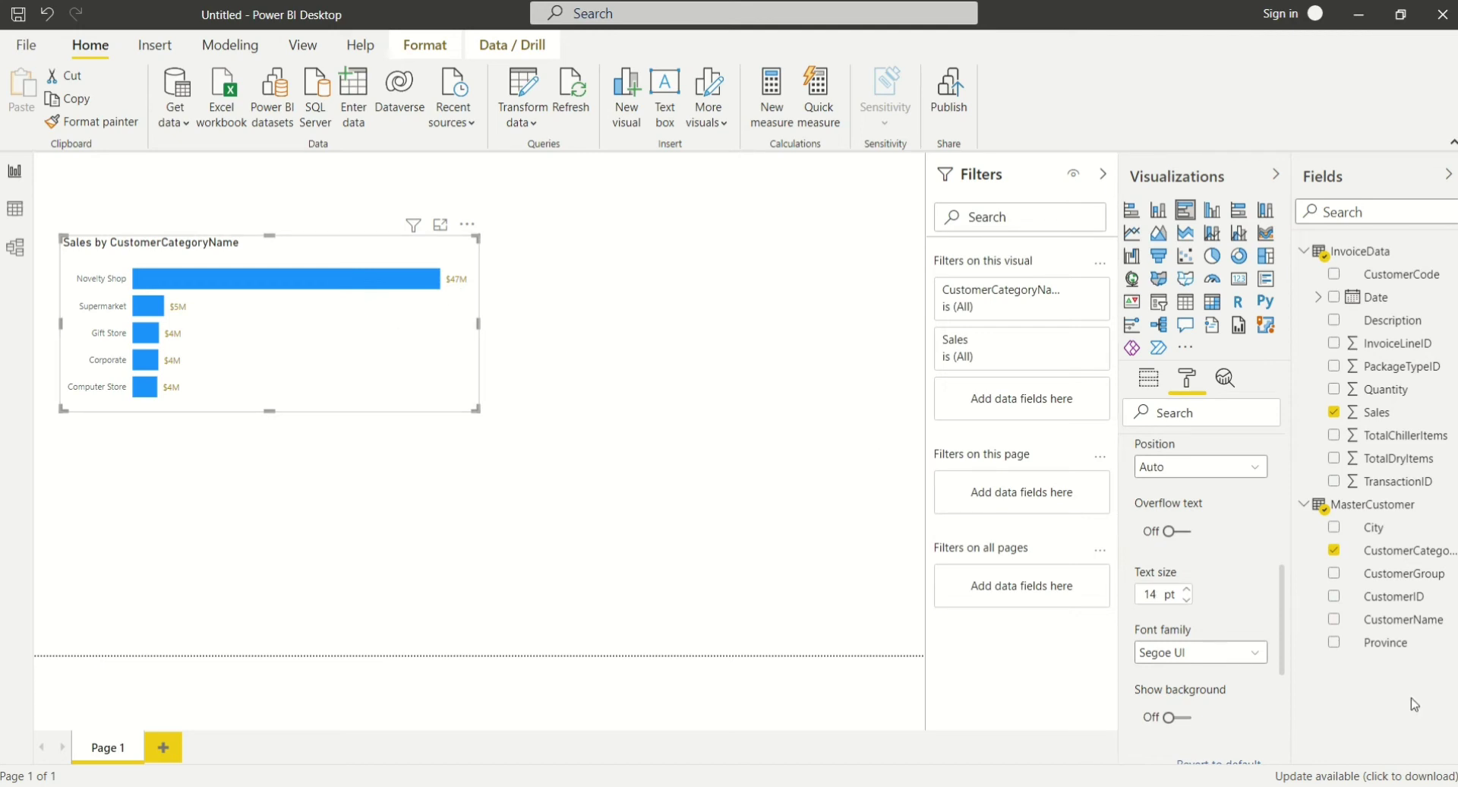
left_click(1259, 665)
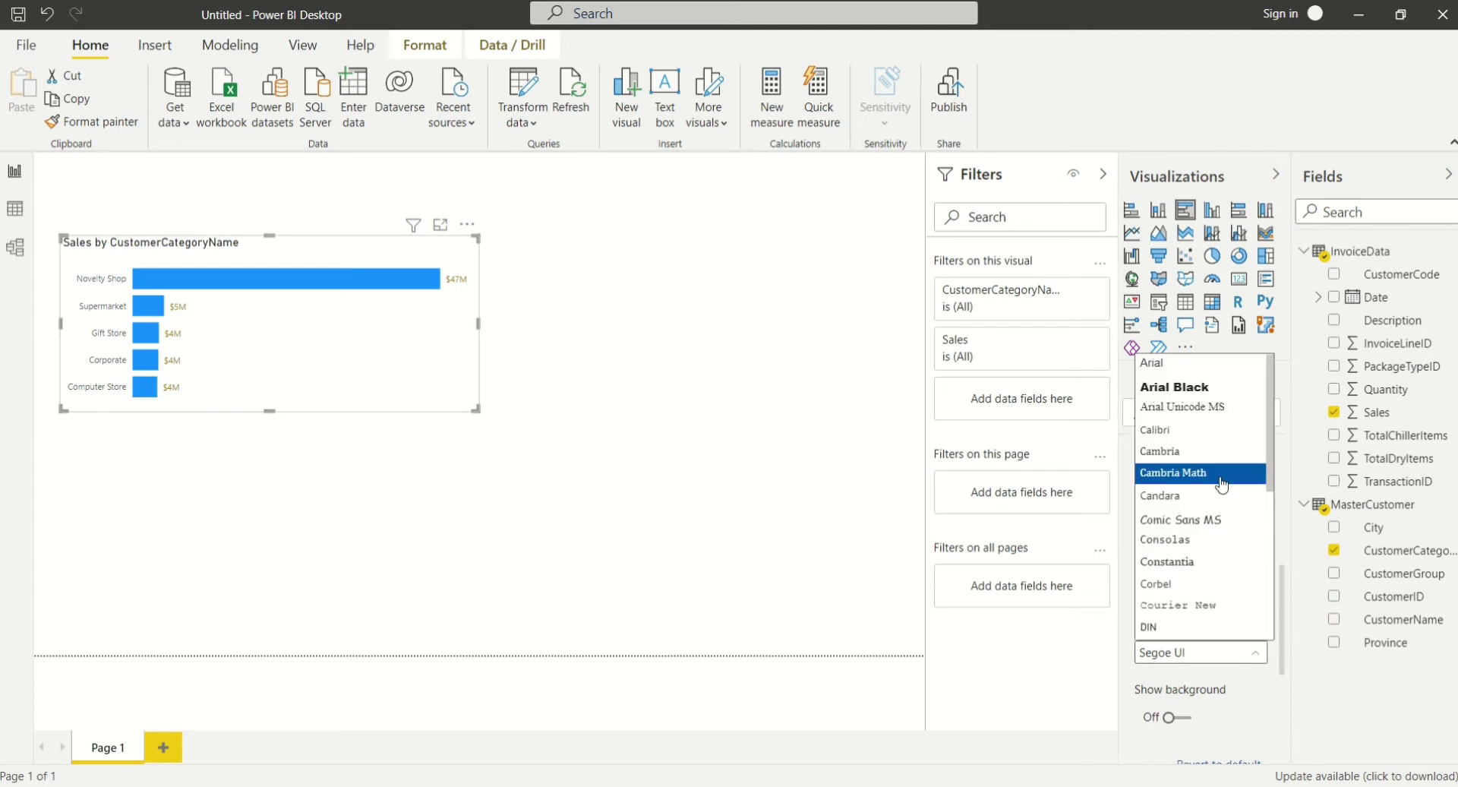
left_click(1216, 676)
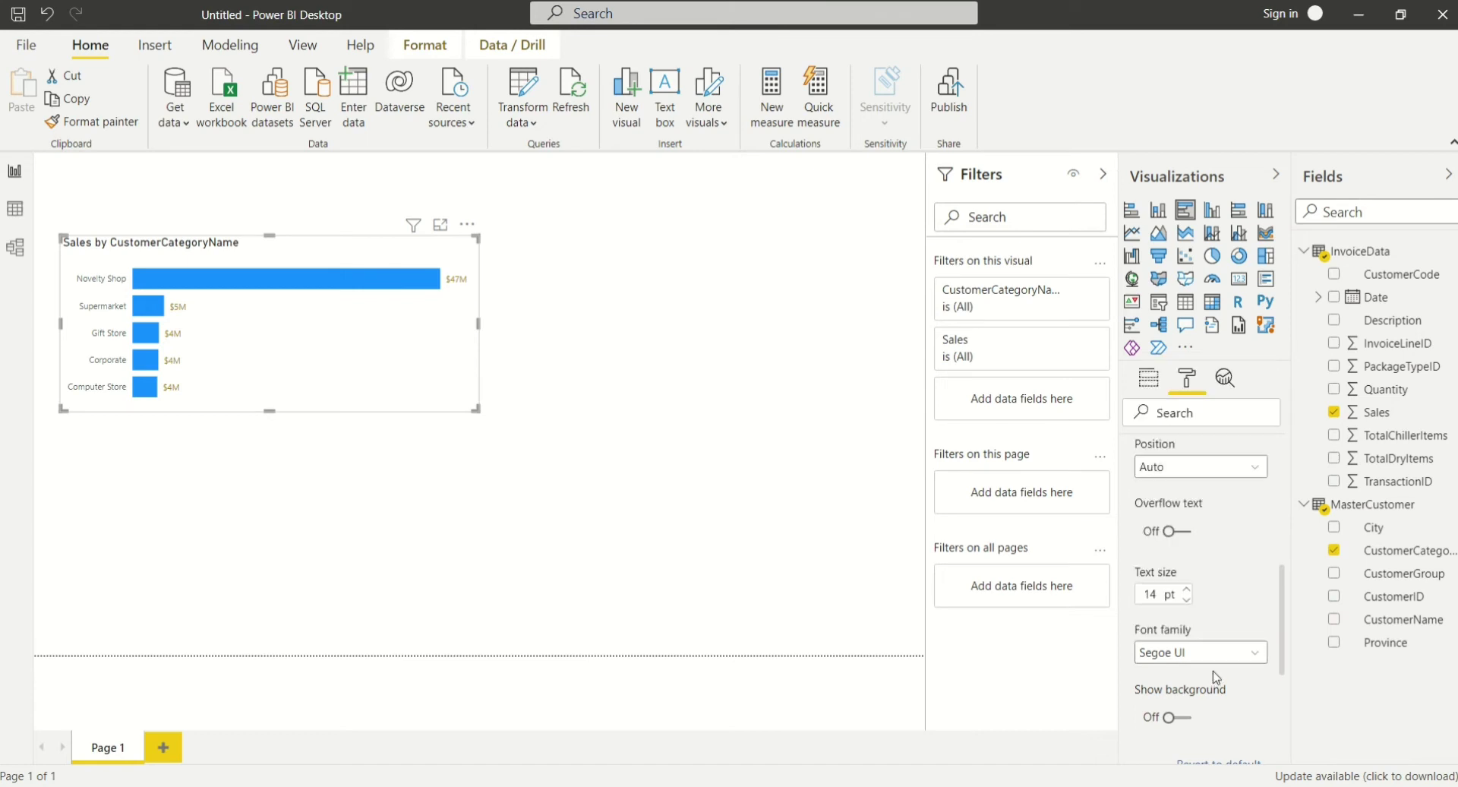
scroll(1216, 676, "up", 5)
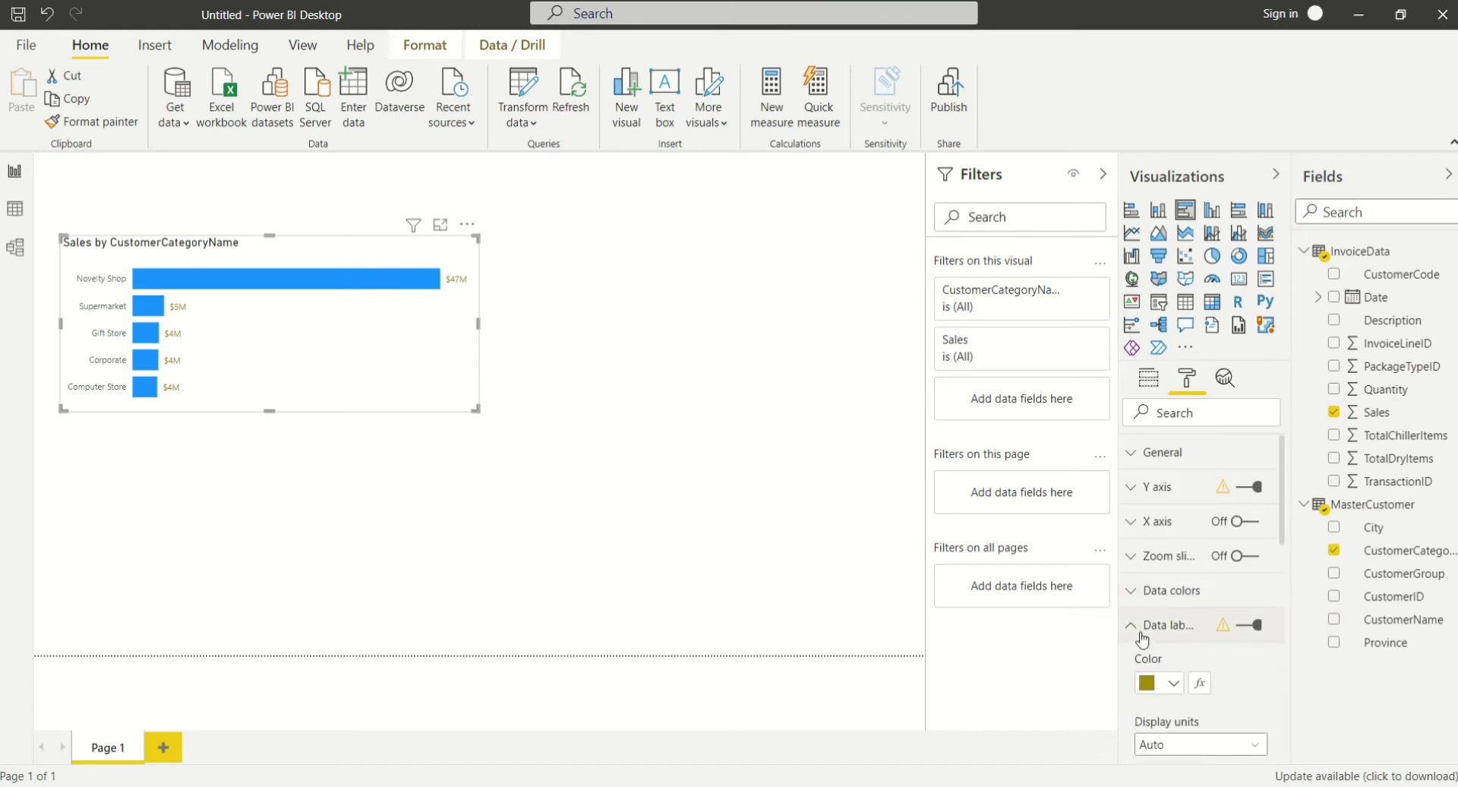
left_click(1142, 638)
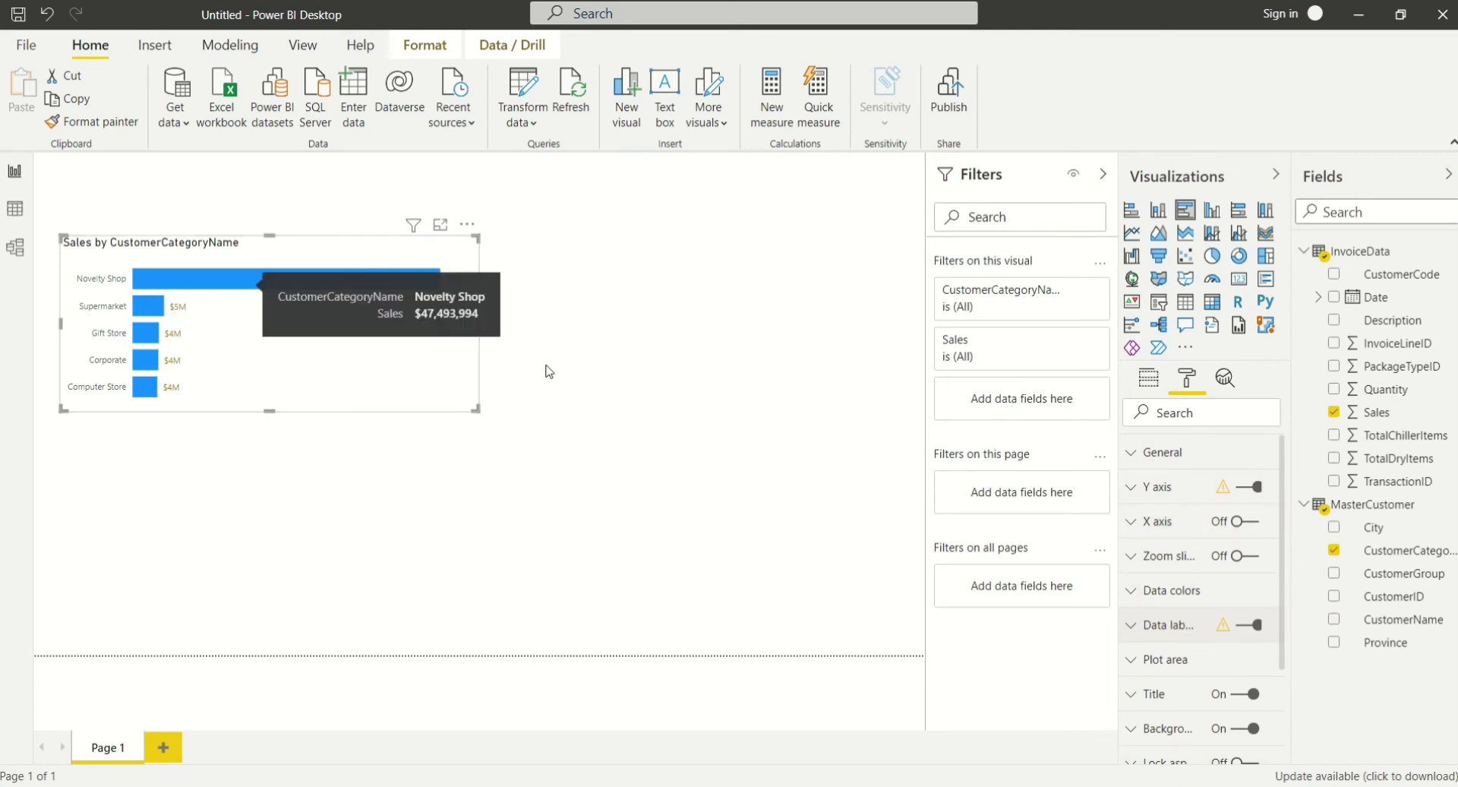
Set the bars' default data color to the theme's base yellow.
left_click(1142, 597)
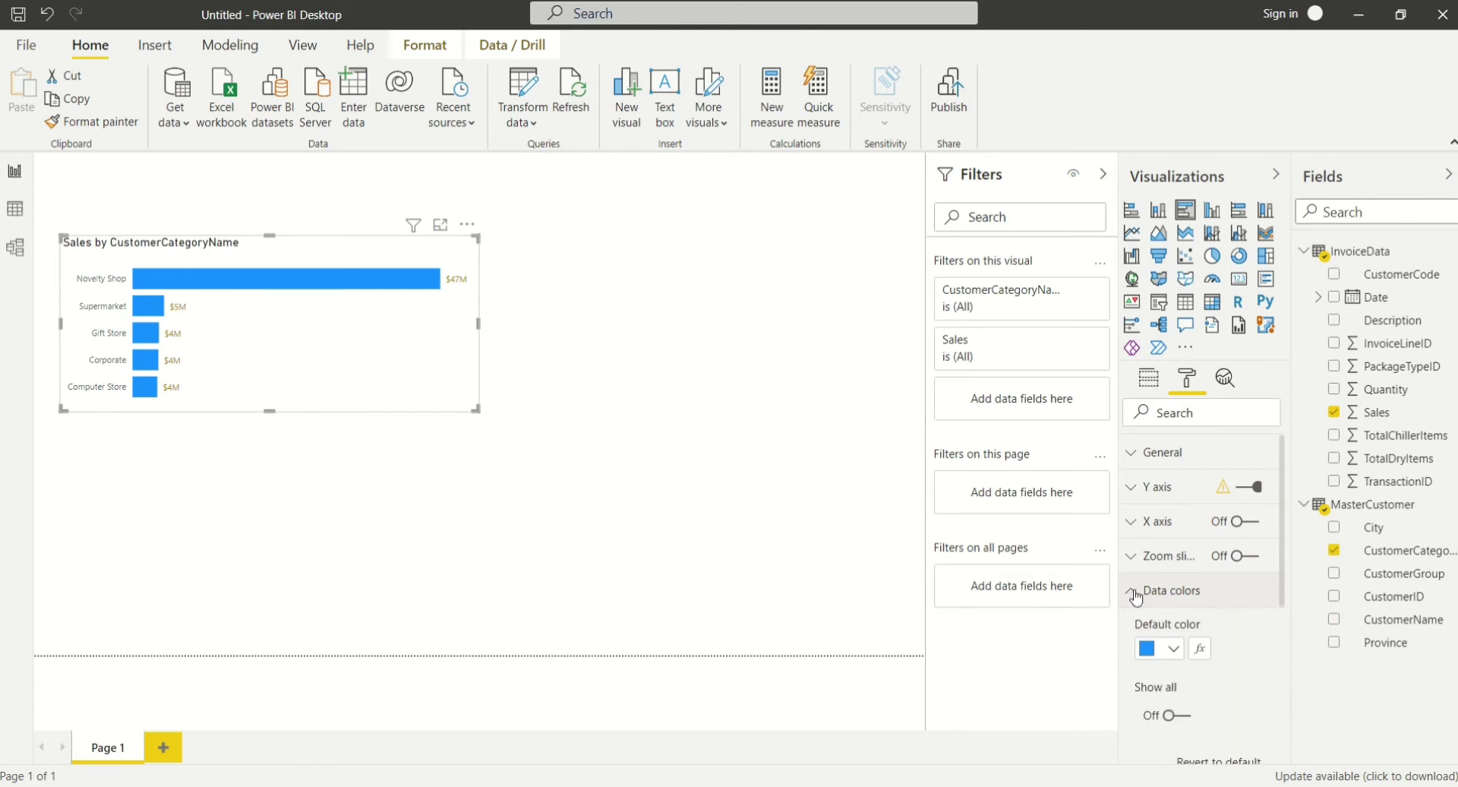
left_click(1174, 650)
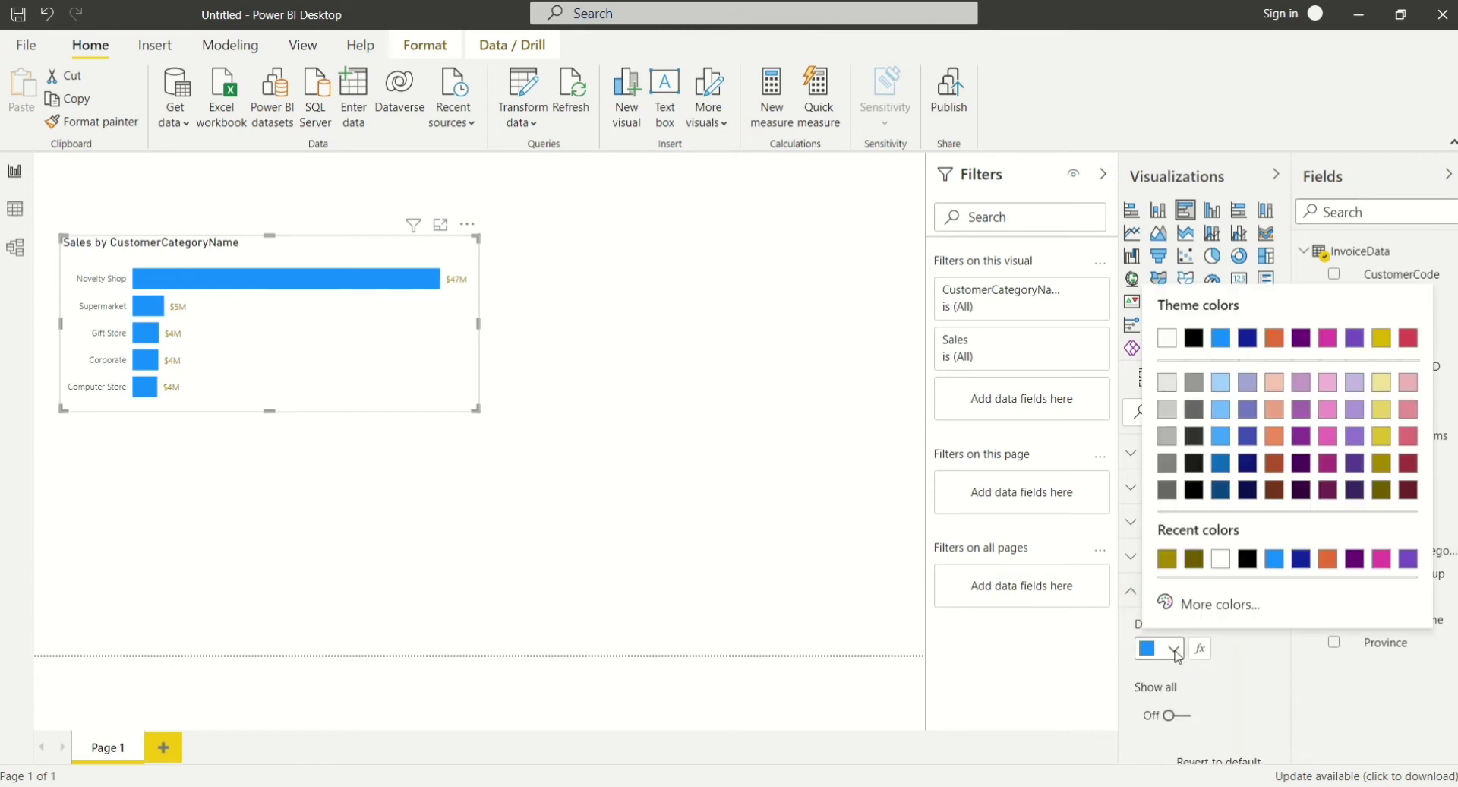
left_click(1381, 338)
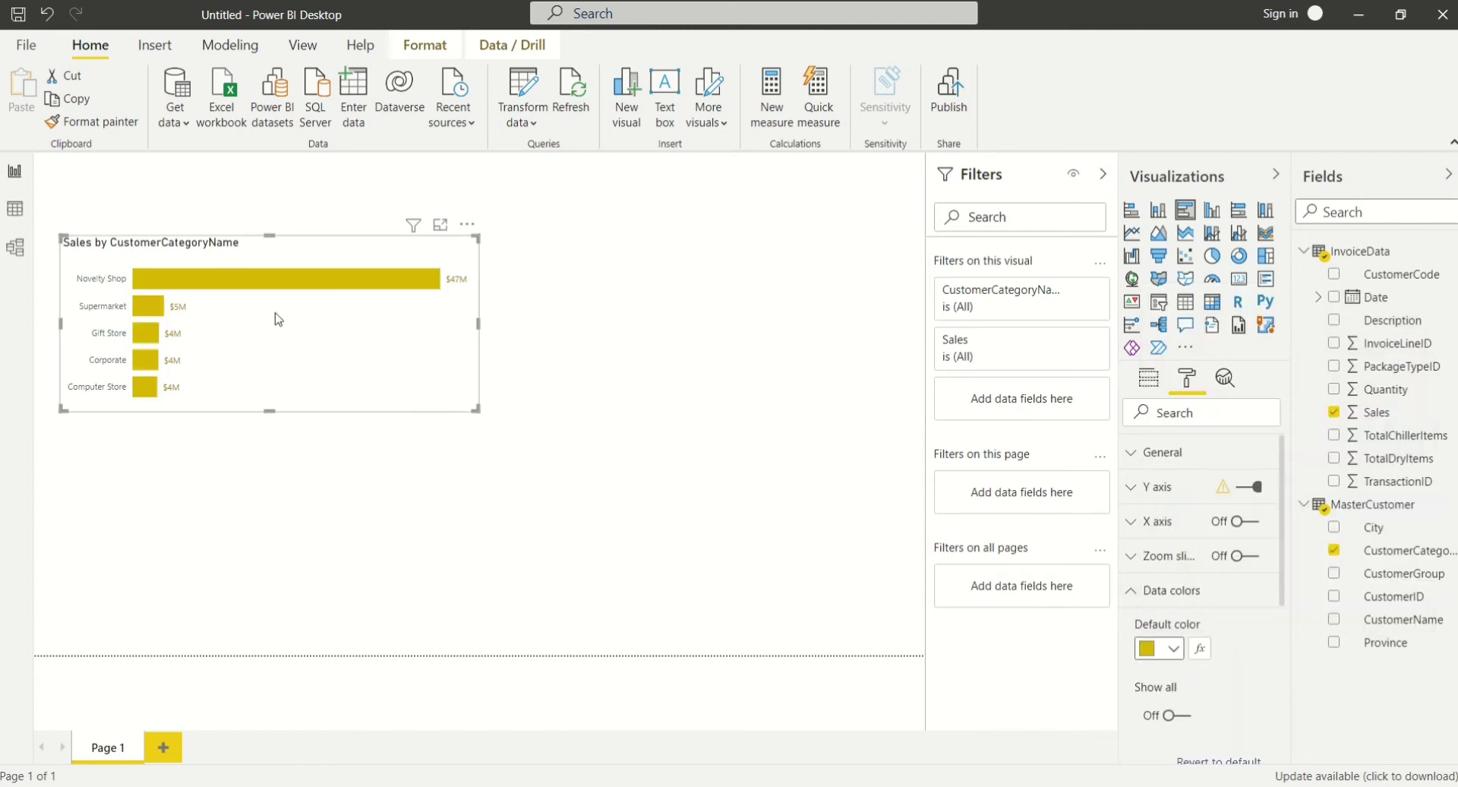
left_click(1137, 596)
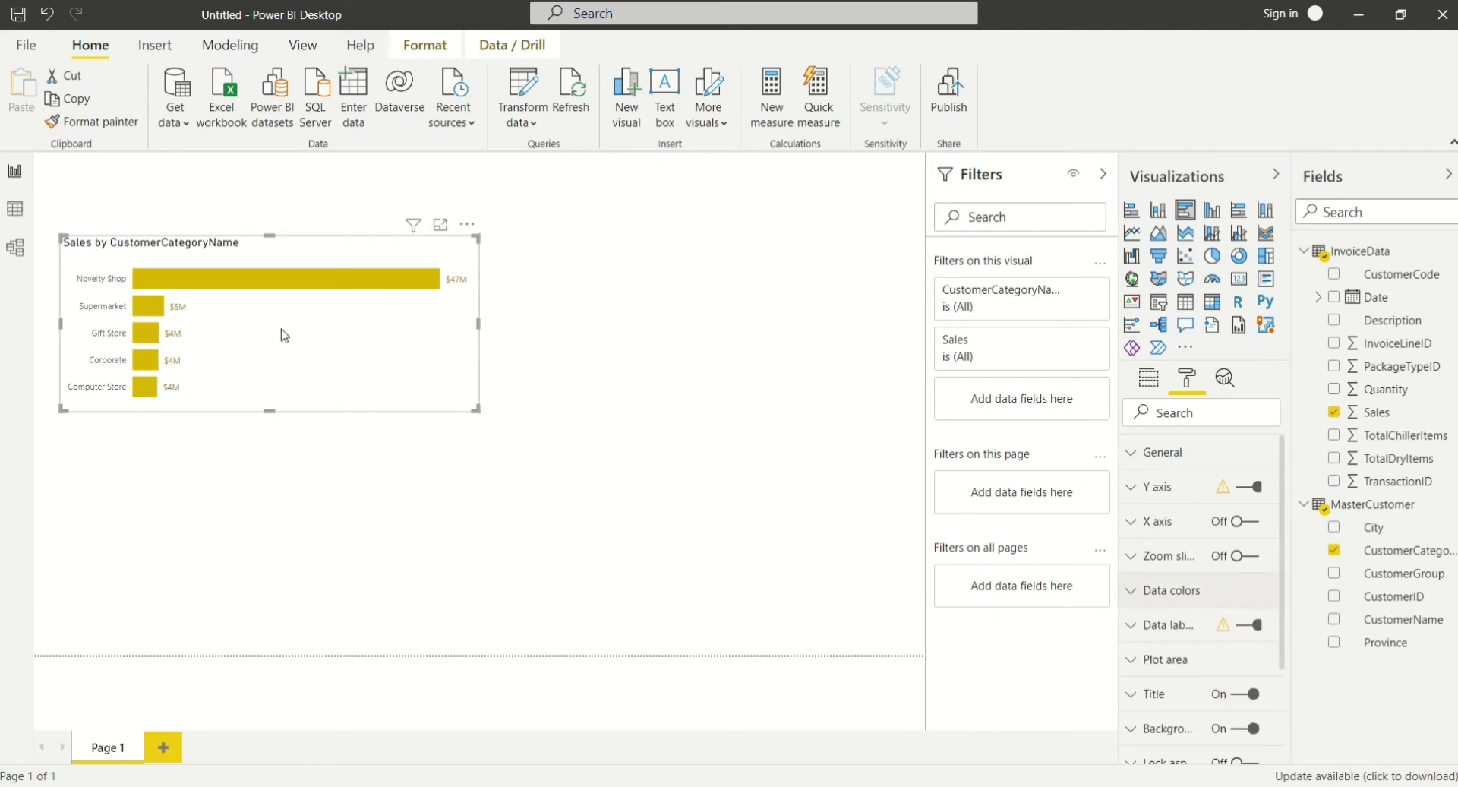
Change the chart's title text to "Sales by Customer Category".
scroll(1189, 559, "down", 1)
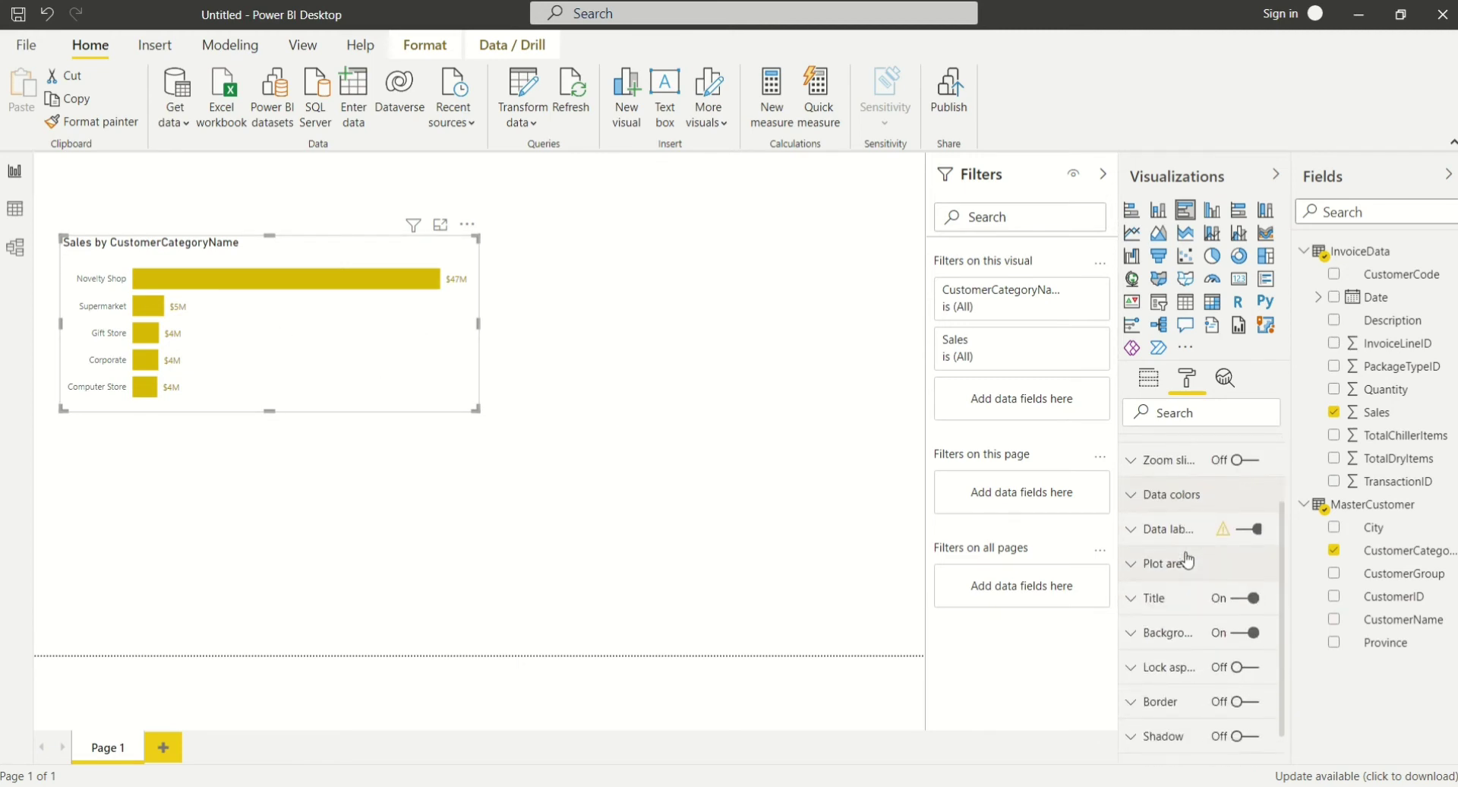
left_click(1131, 600)
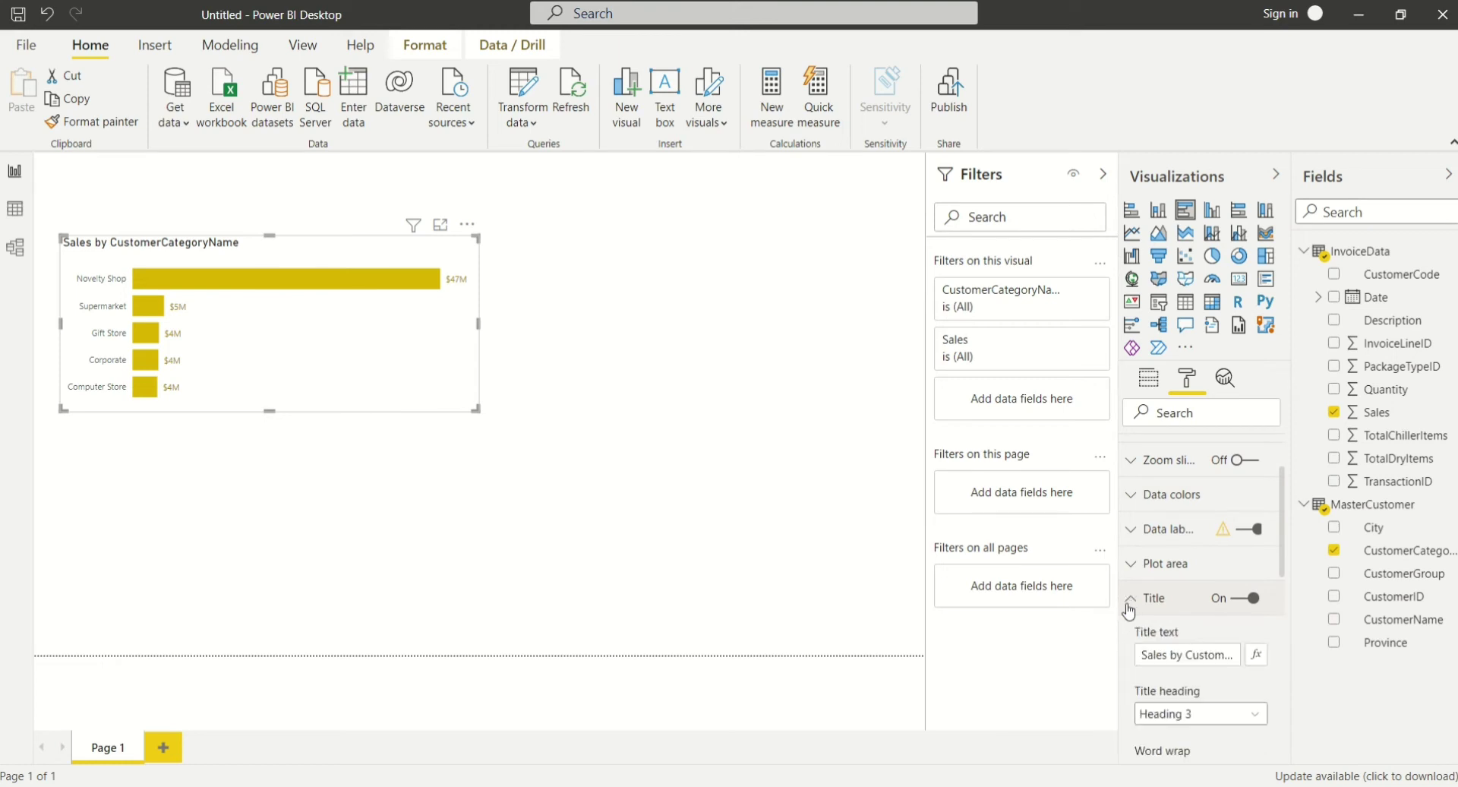
left_click(1189, 654)
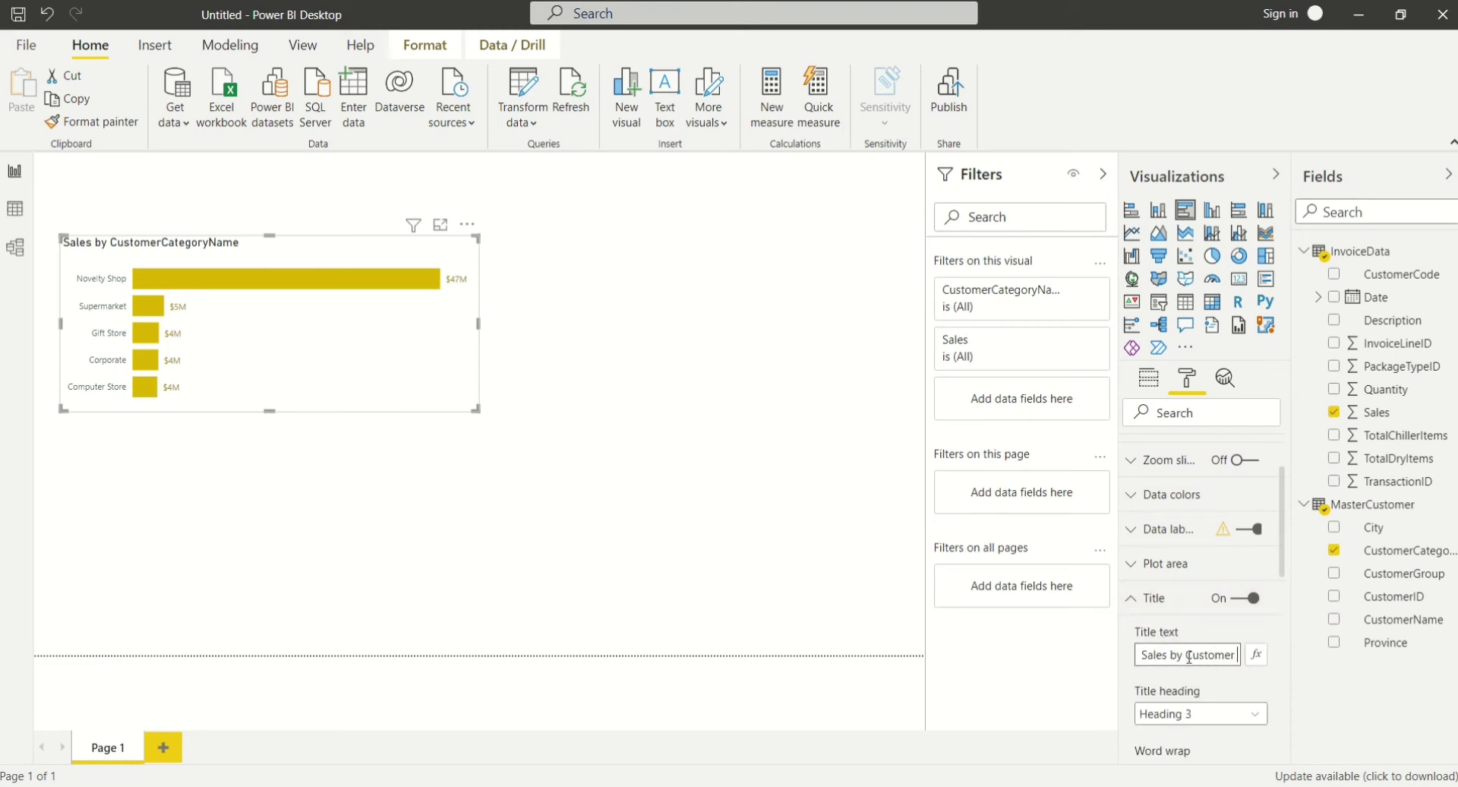
key("Right")
key("Right")
key("Right")
key("Right")
key("Right")
key("Right")
key("Right")
key("Right")
key("Right")
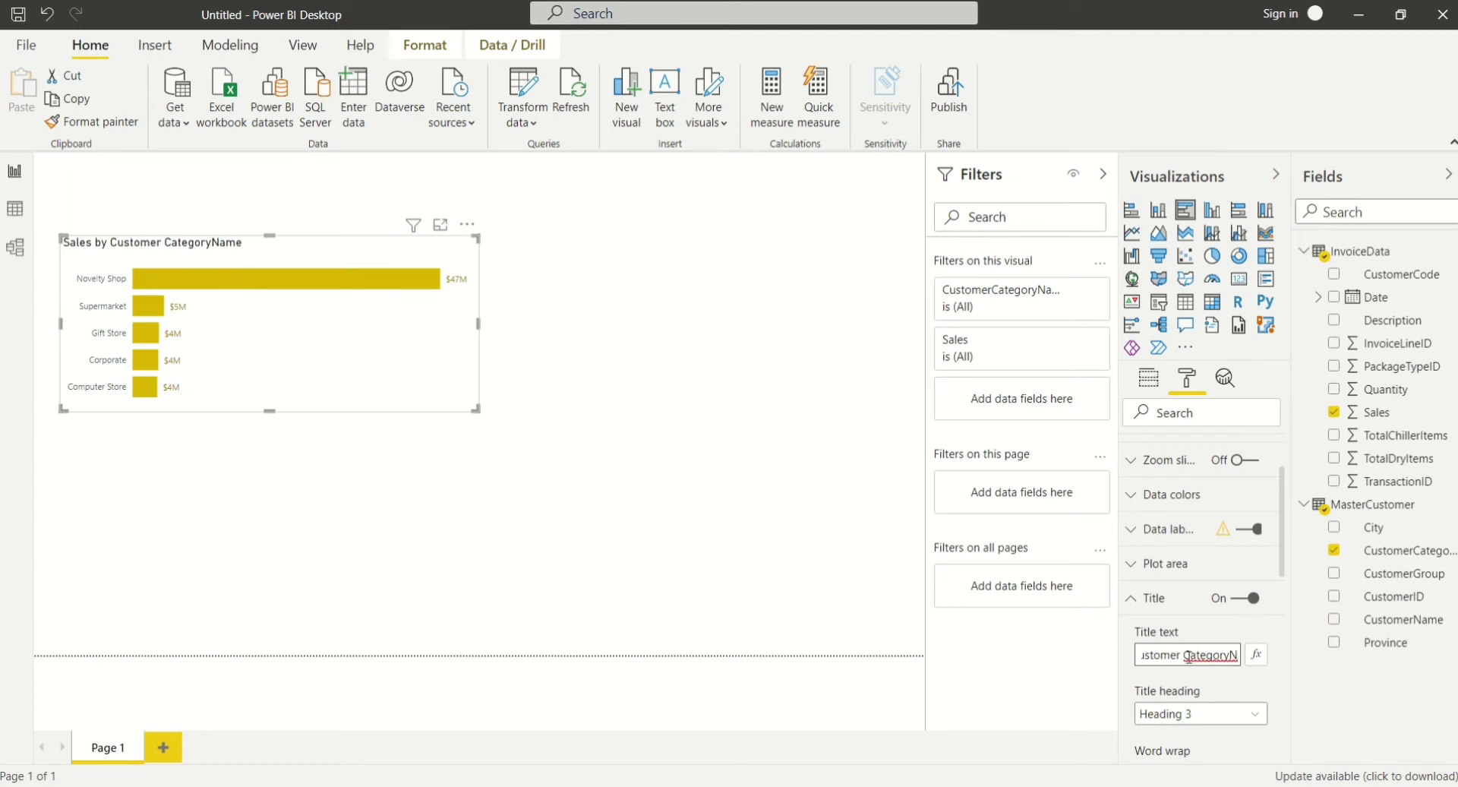
key("BackSpace")
left_click(1133, 599)
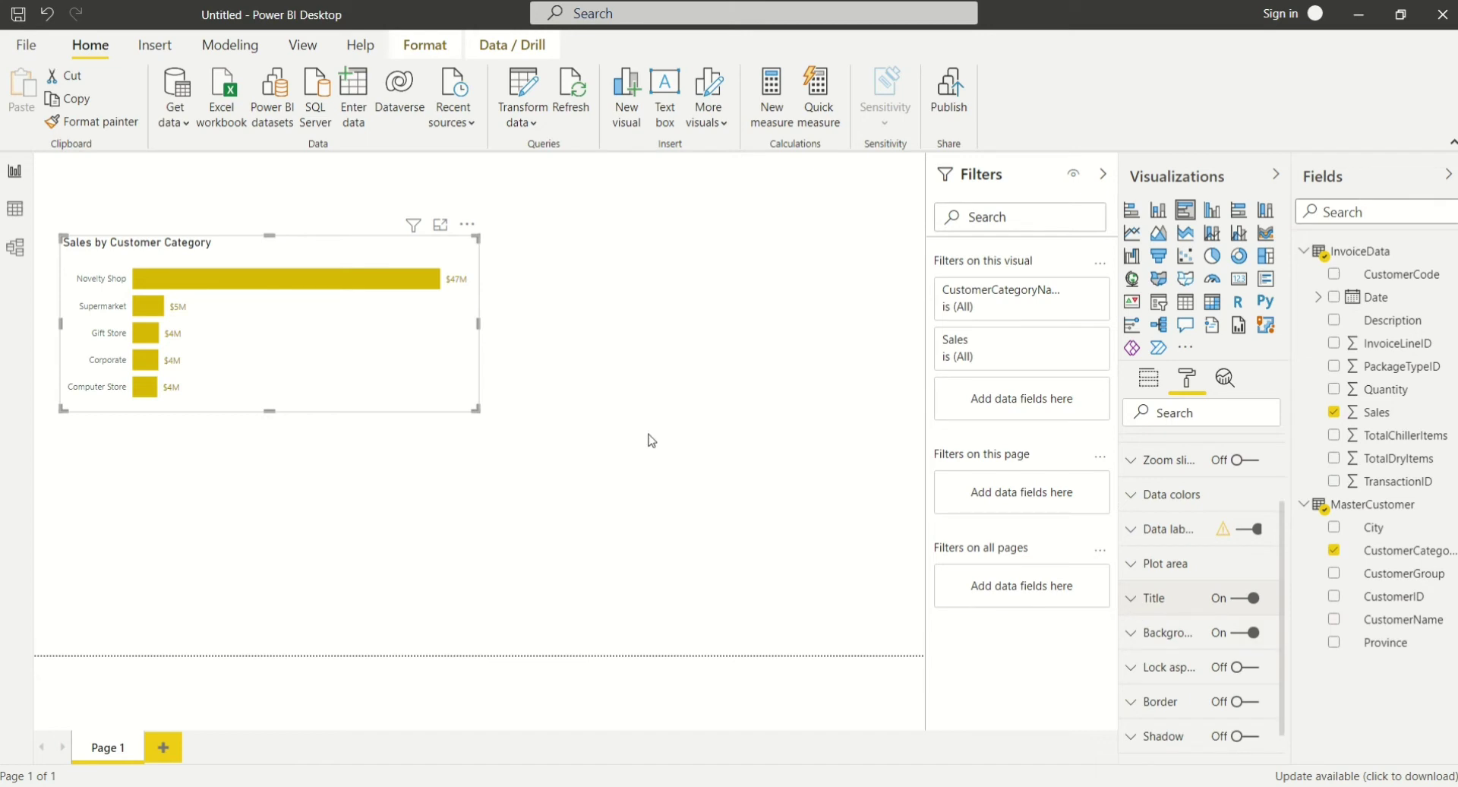
Center the chart title and set its font color to the same dark yellow as the data labels.
left_click(1147, 597)
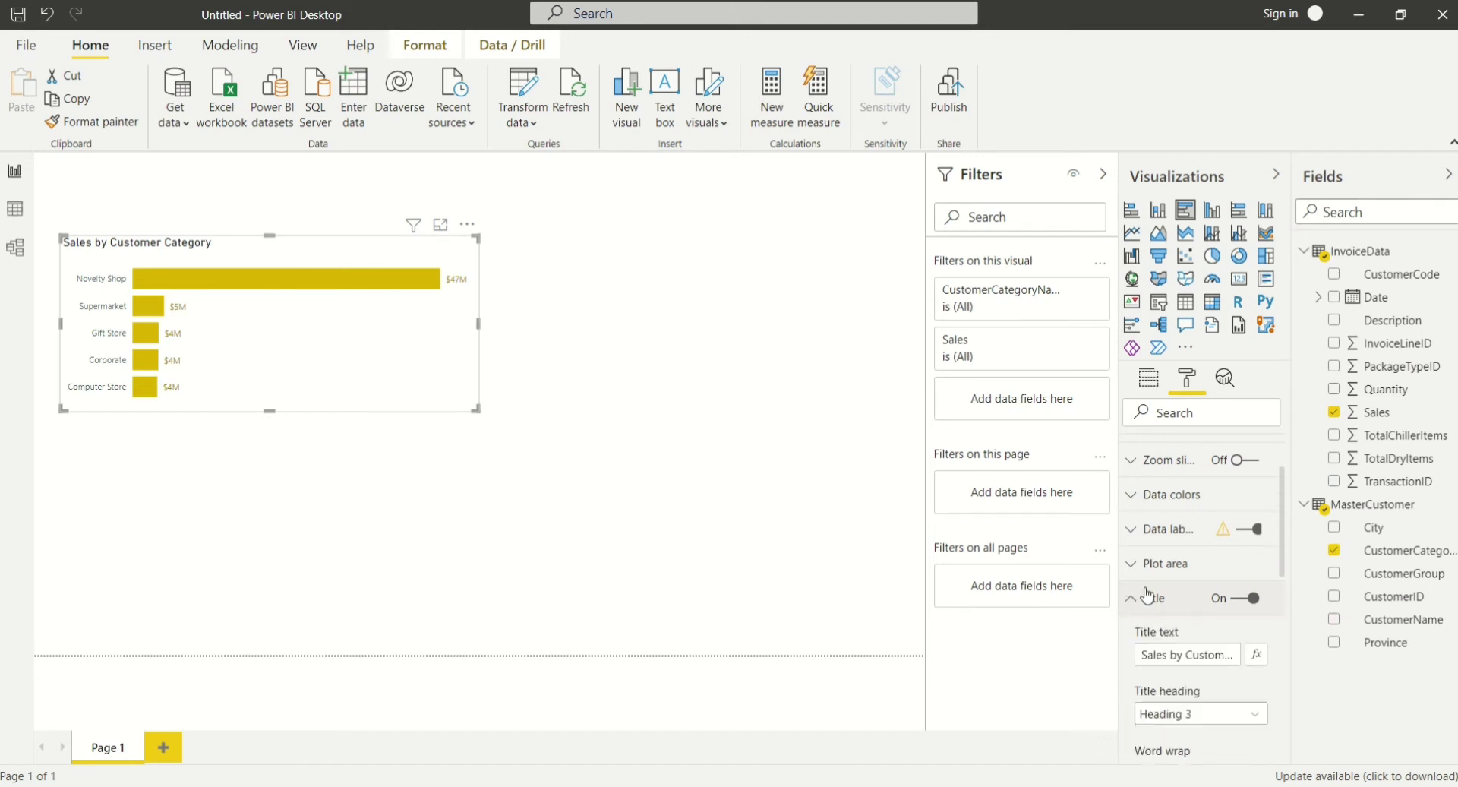
scroll(1147, 596, "down", 4)
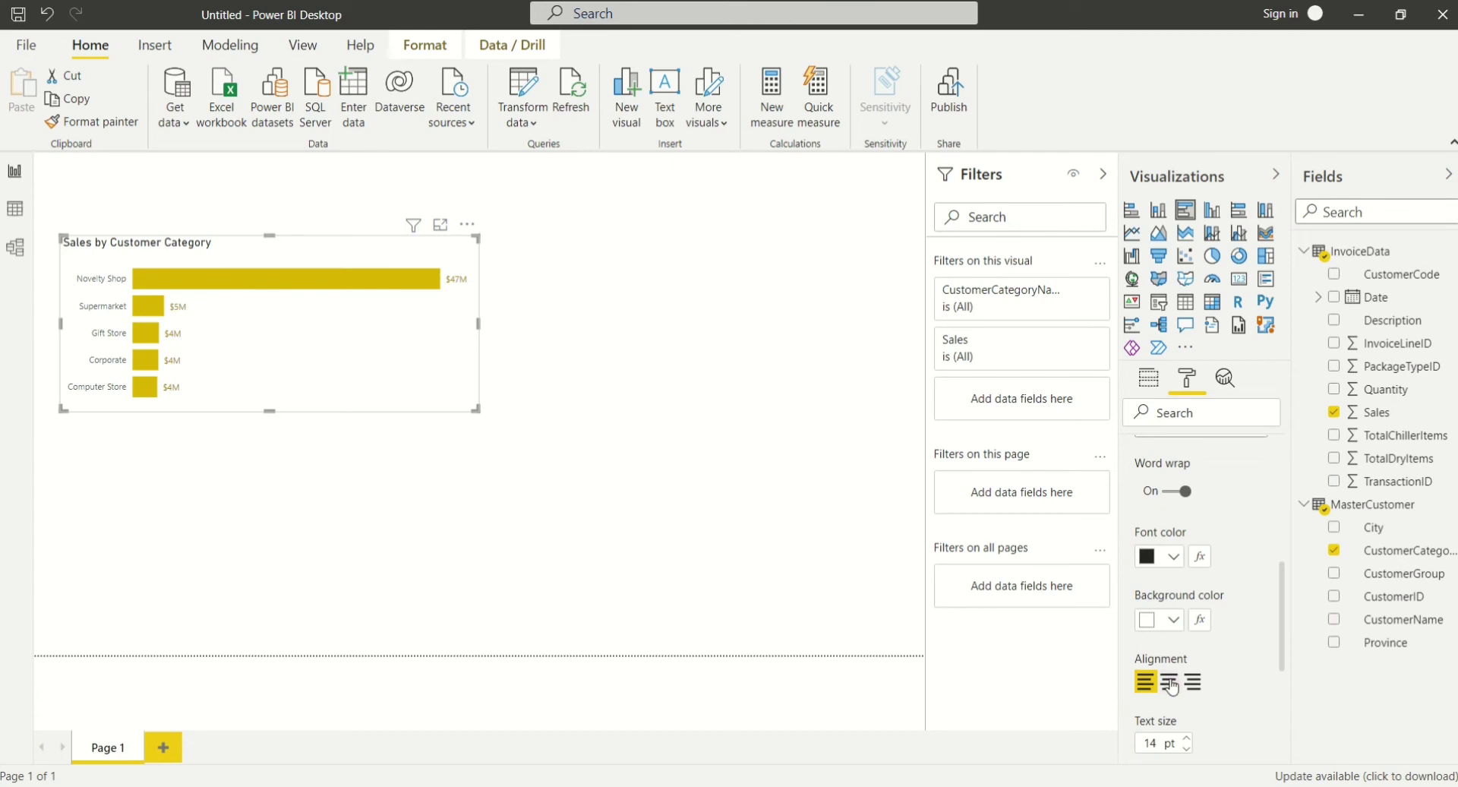
left_click(1169, 681)
left_click(1173, 556)
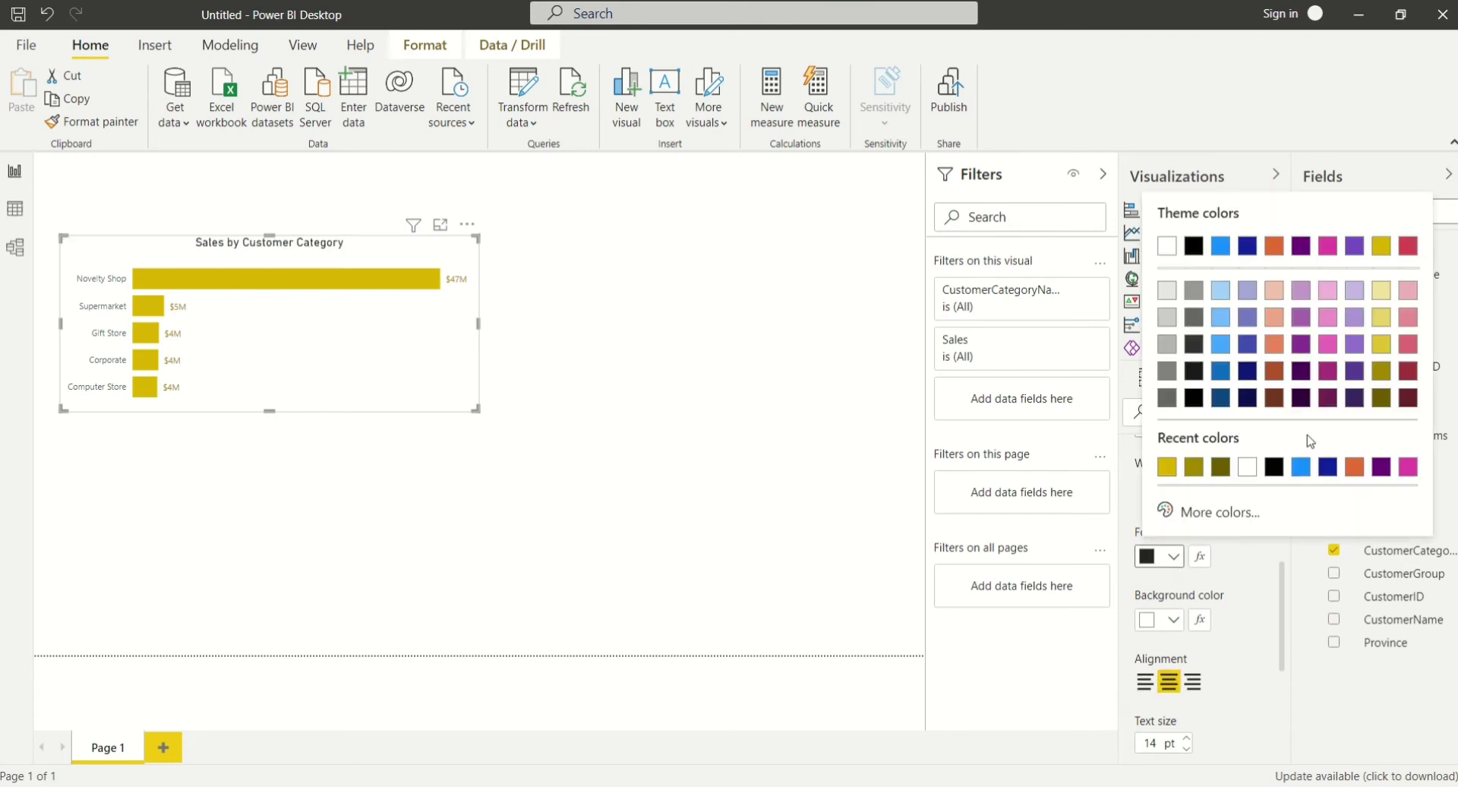
left_click(1194, 466)
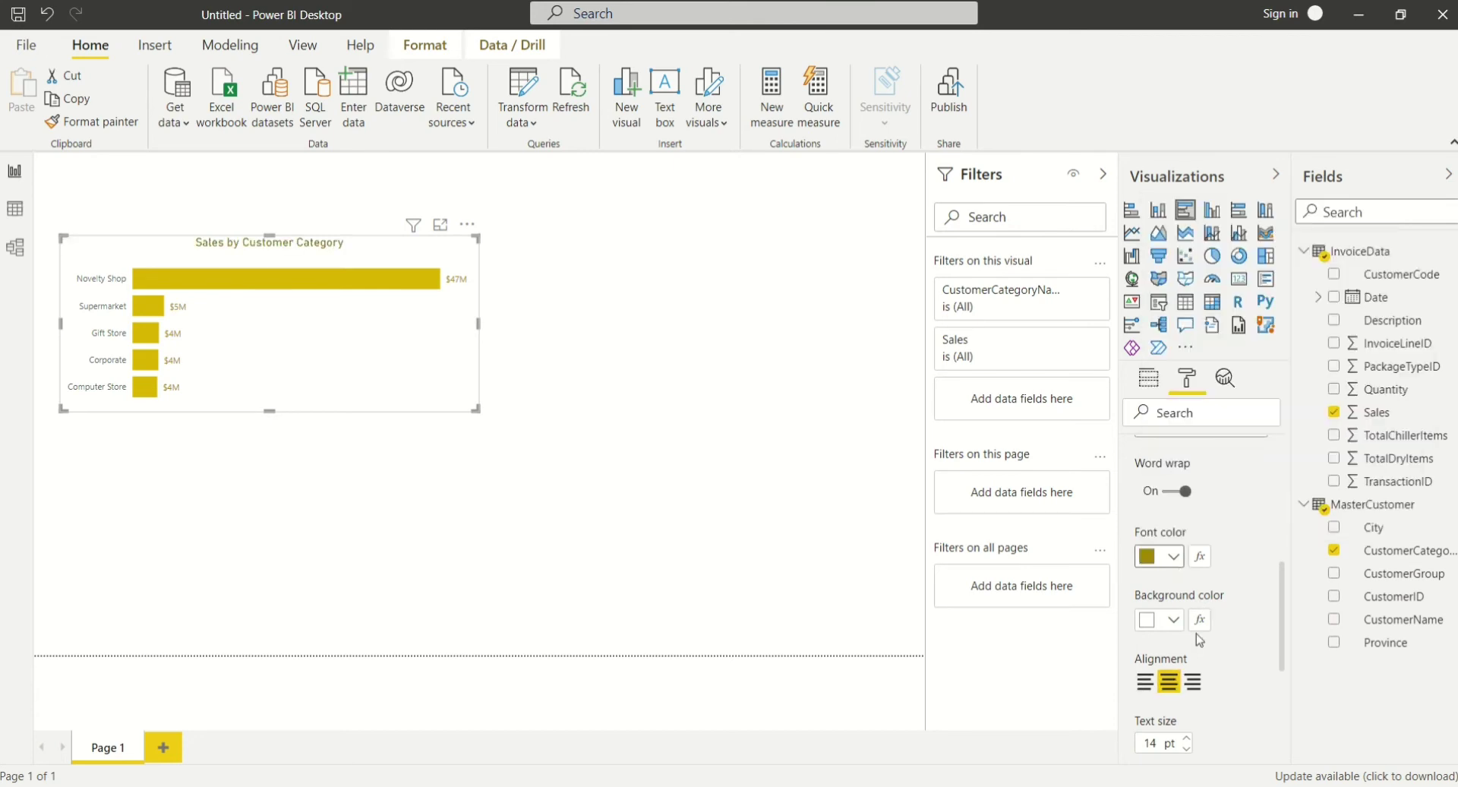
Set the chart title's text size to 25 pt.
scroll(1196, 635, "down", 4)
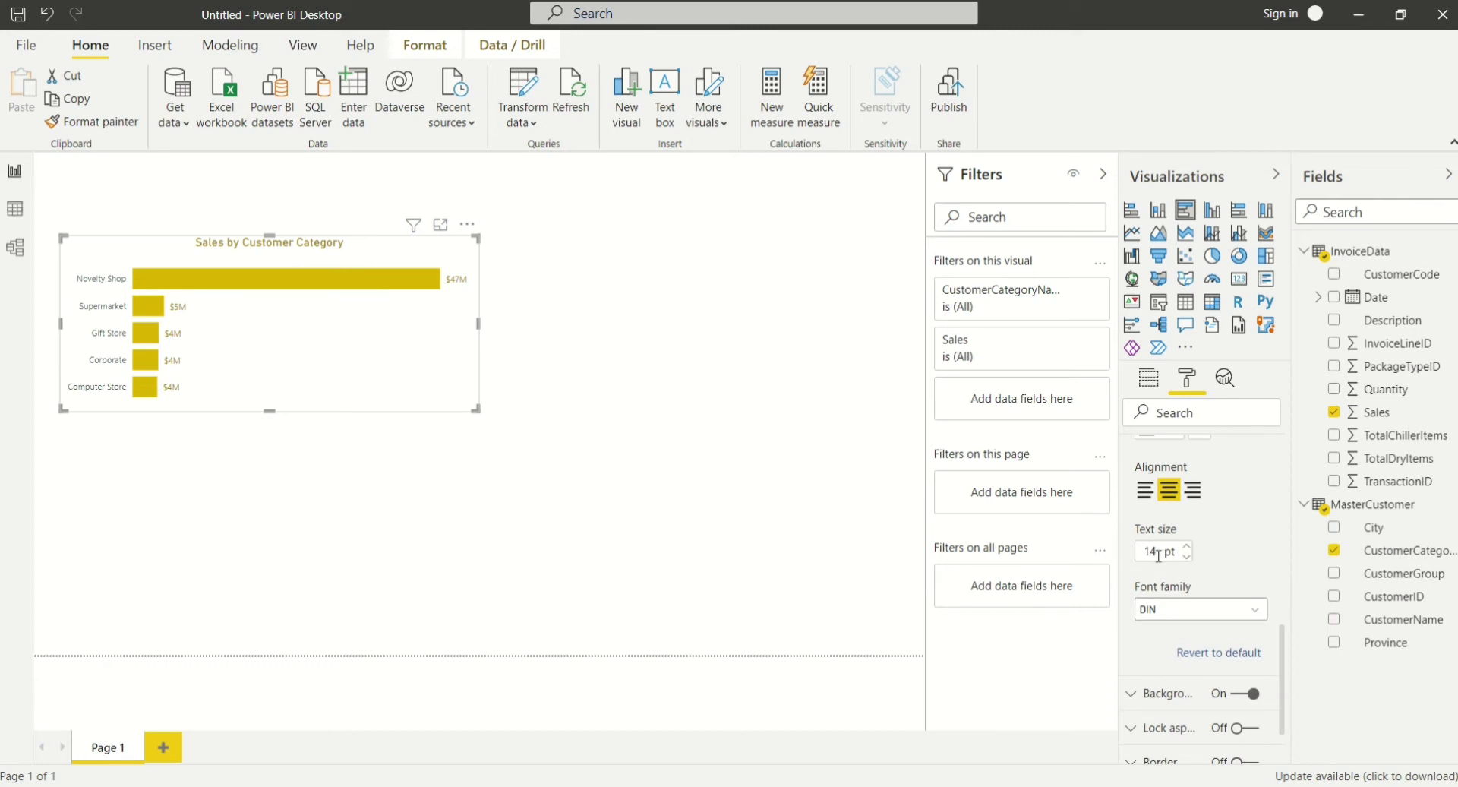
double_click(1158, 554)
type("25")
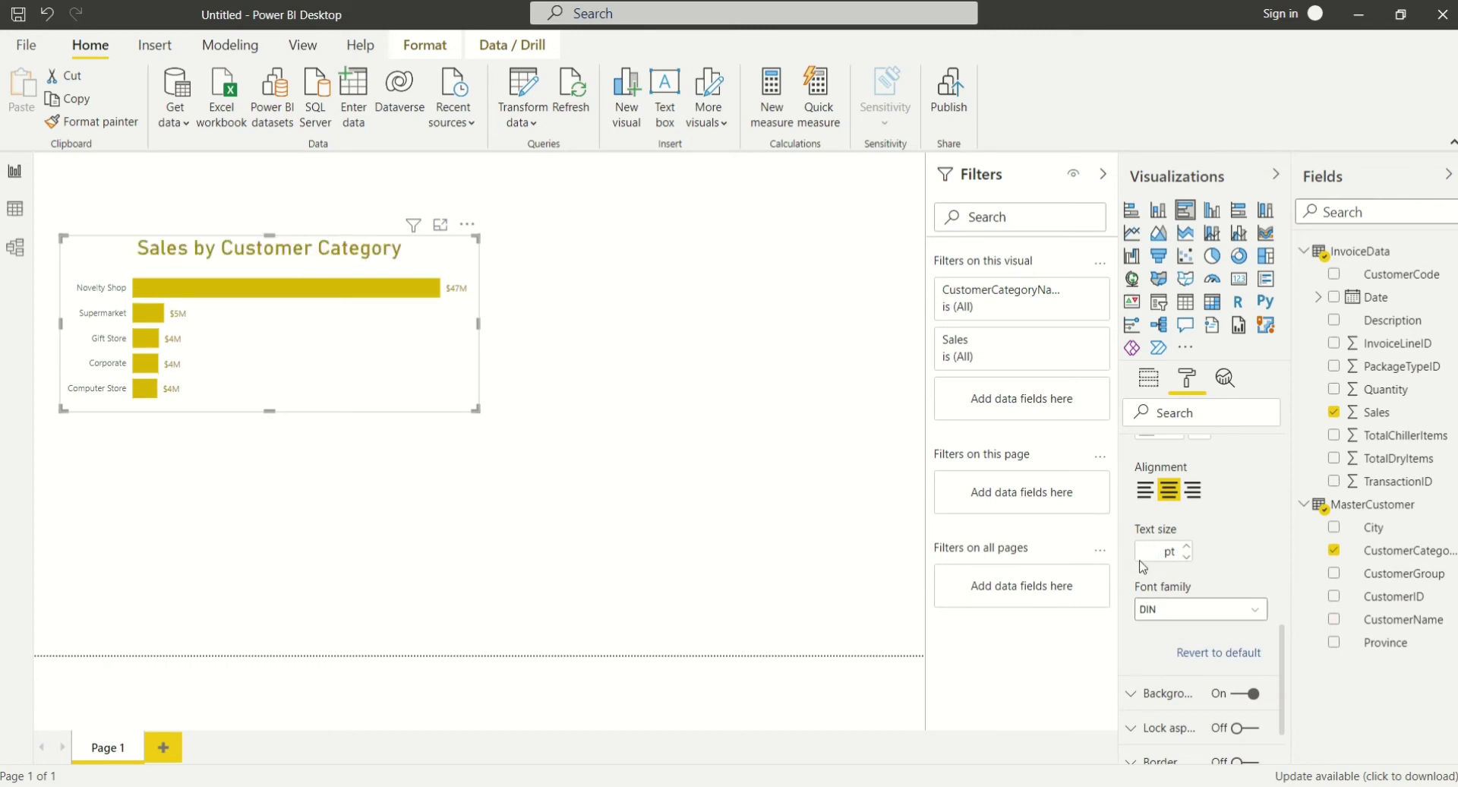
Set the chart title's text size to 15 pt, collapse the title settings and deselect the chart.
type("15")
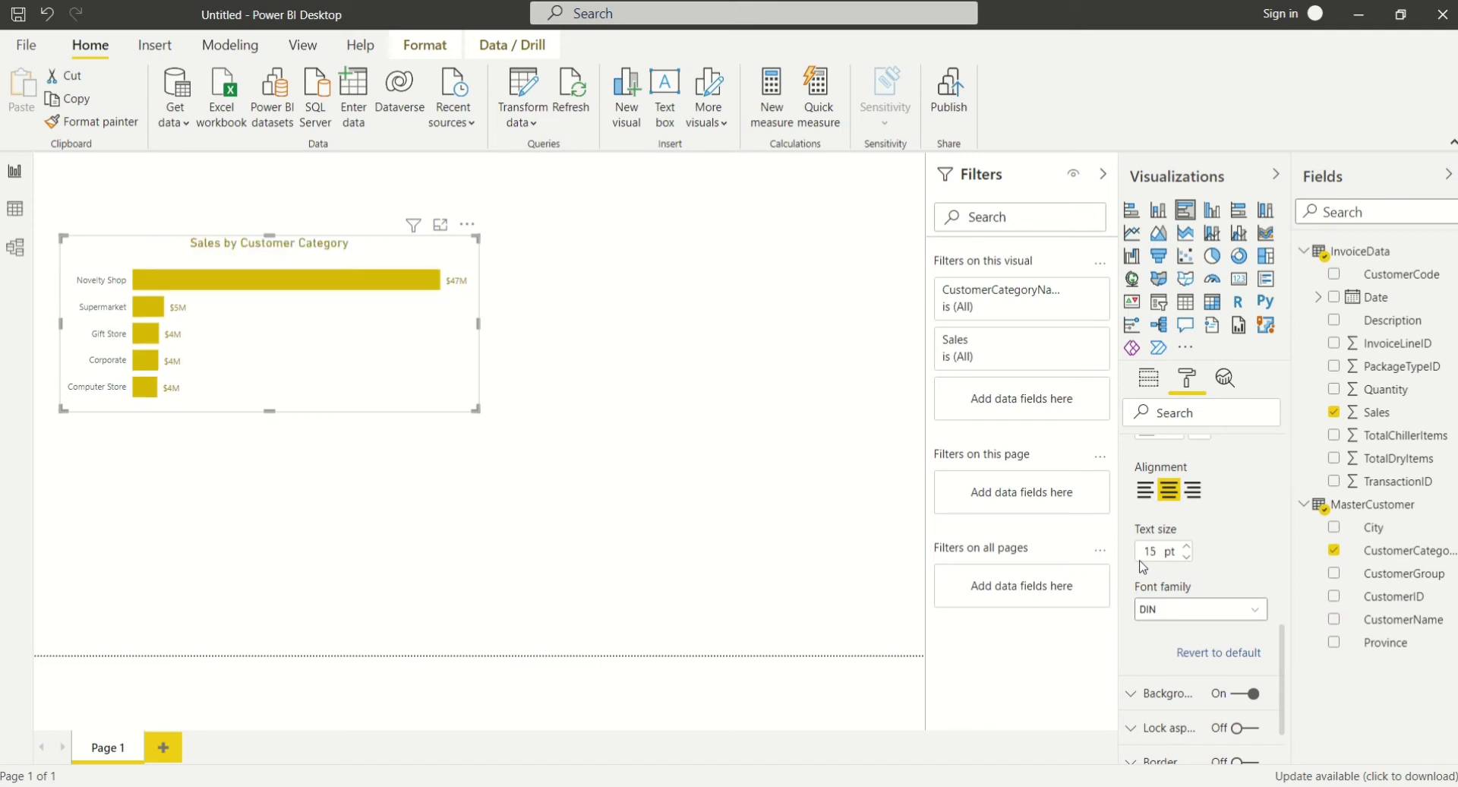
scroll(1162, 516, "up", 3)
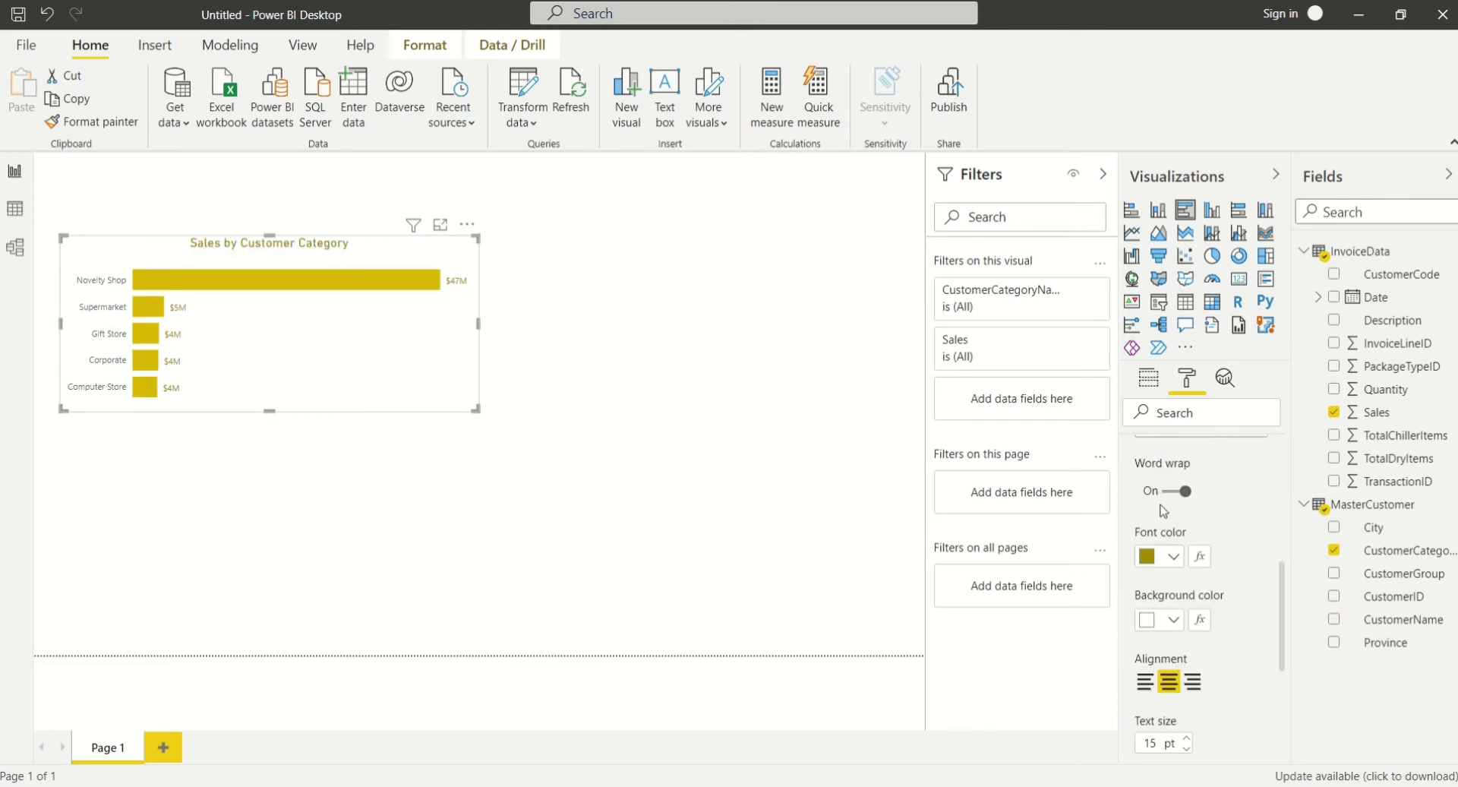
scroll(1160, 536, "up", 3)
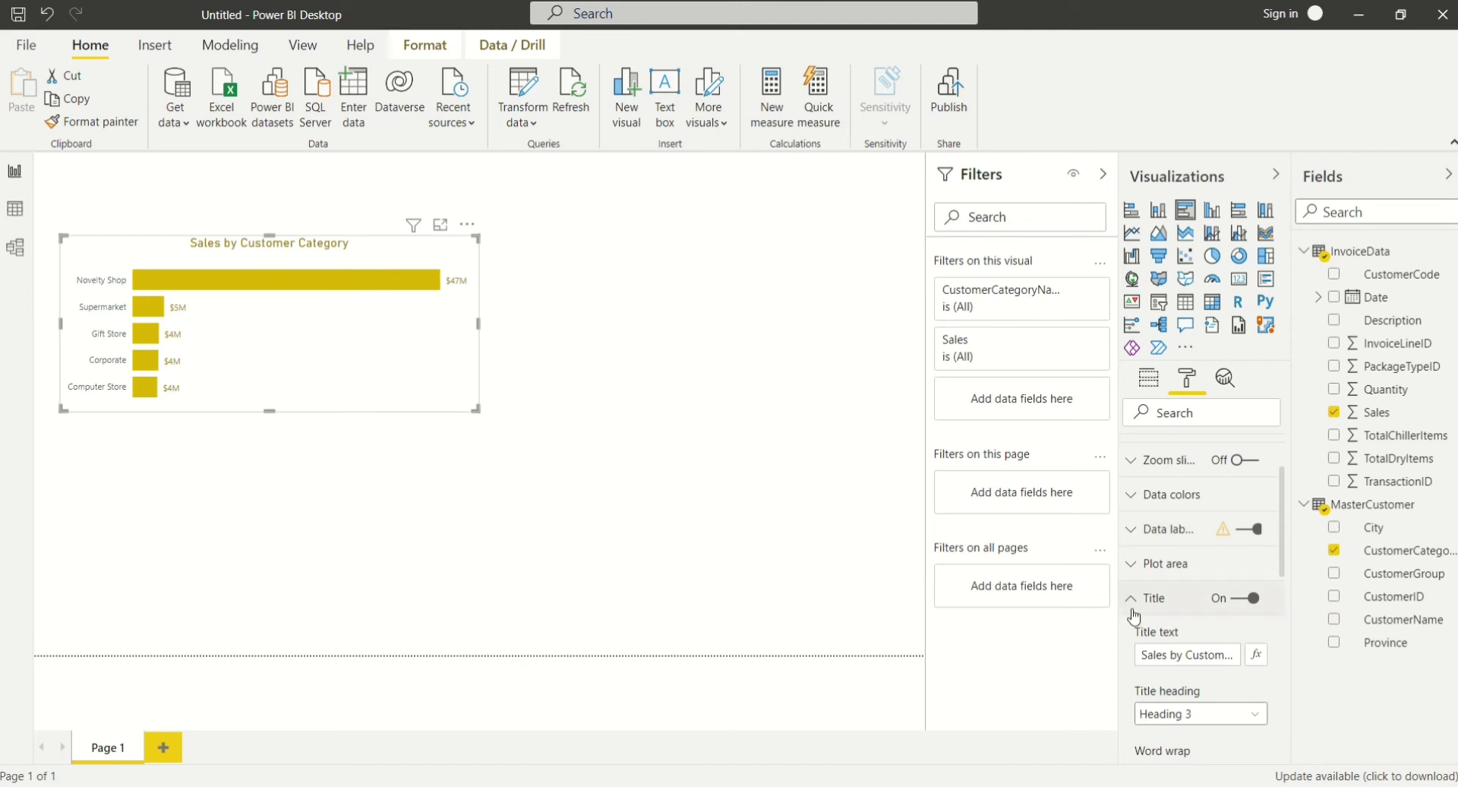
left_click(1131, 599)
left_click(647, 367)
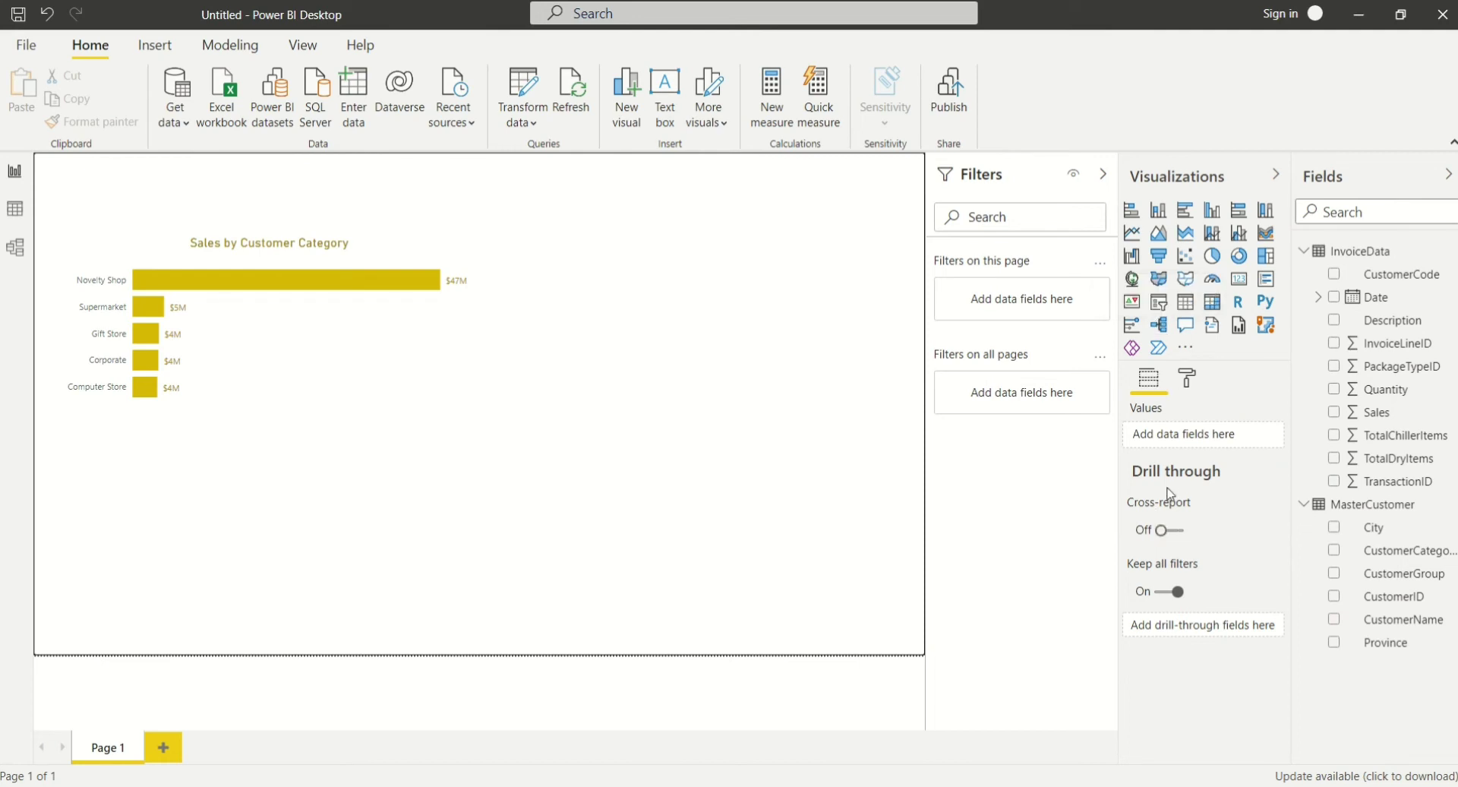
Add a slicer to the right of the bar chart, filtering by Year from InvoiceData's date hierarchy.
left_click(1160, 303)
left_click_drag(372, 435, 786, 222)
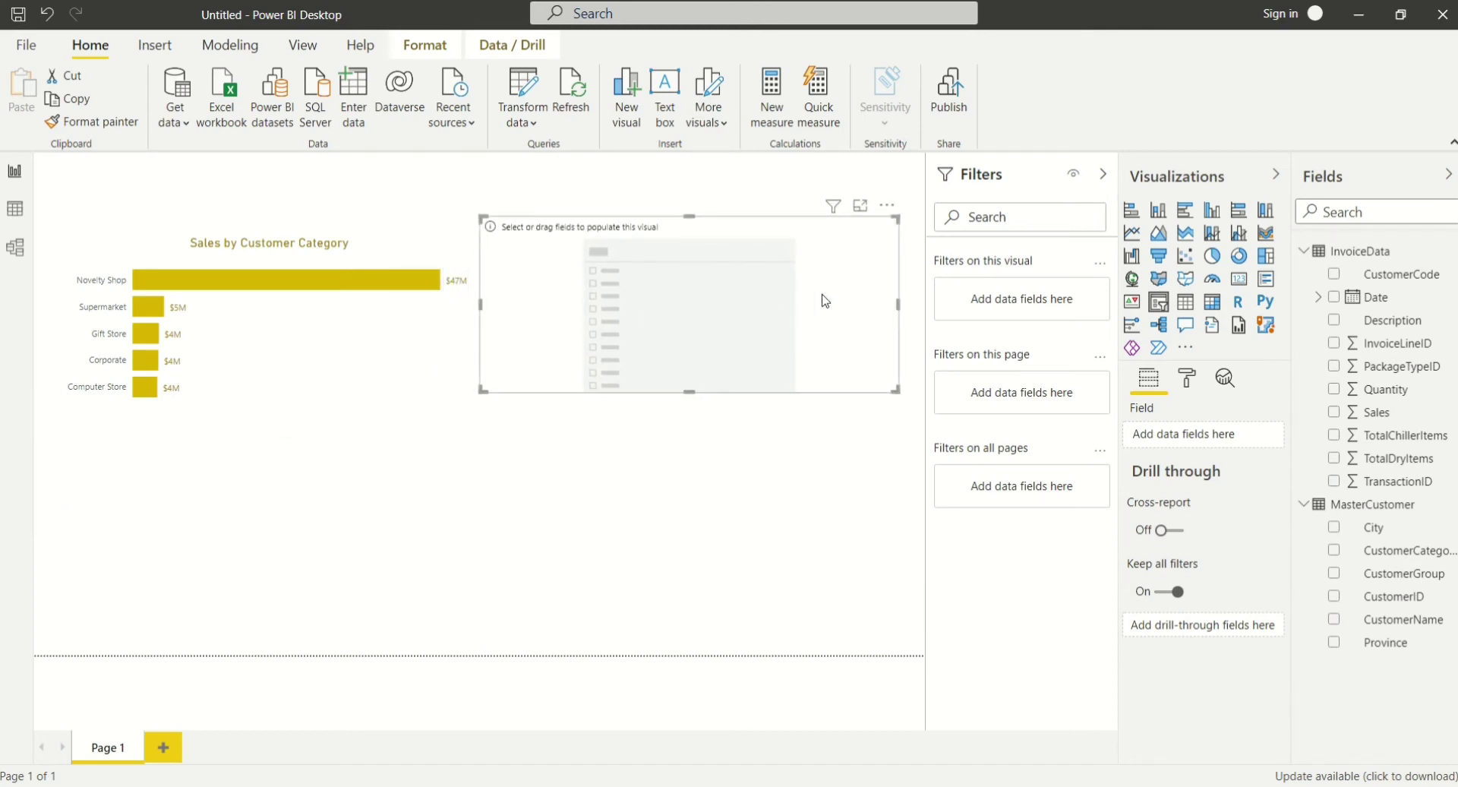
left_click(1349, 302)
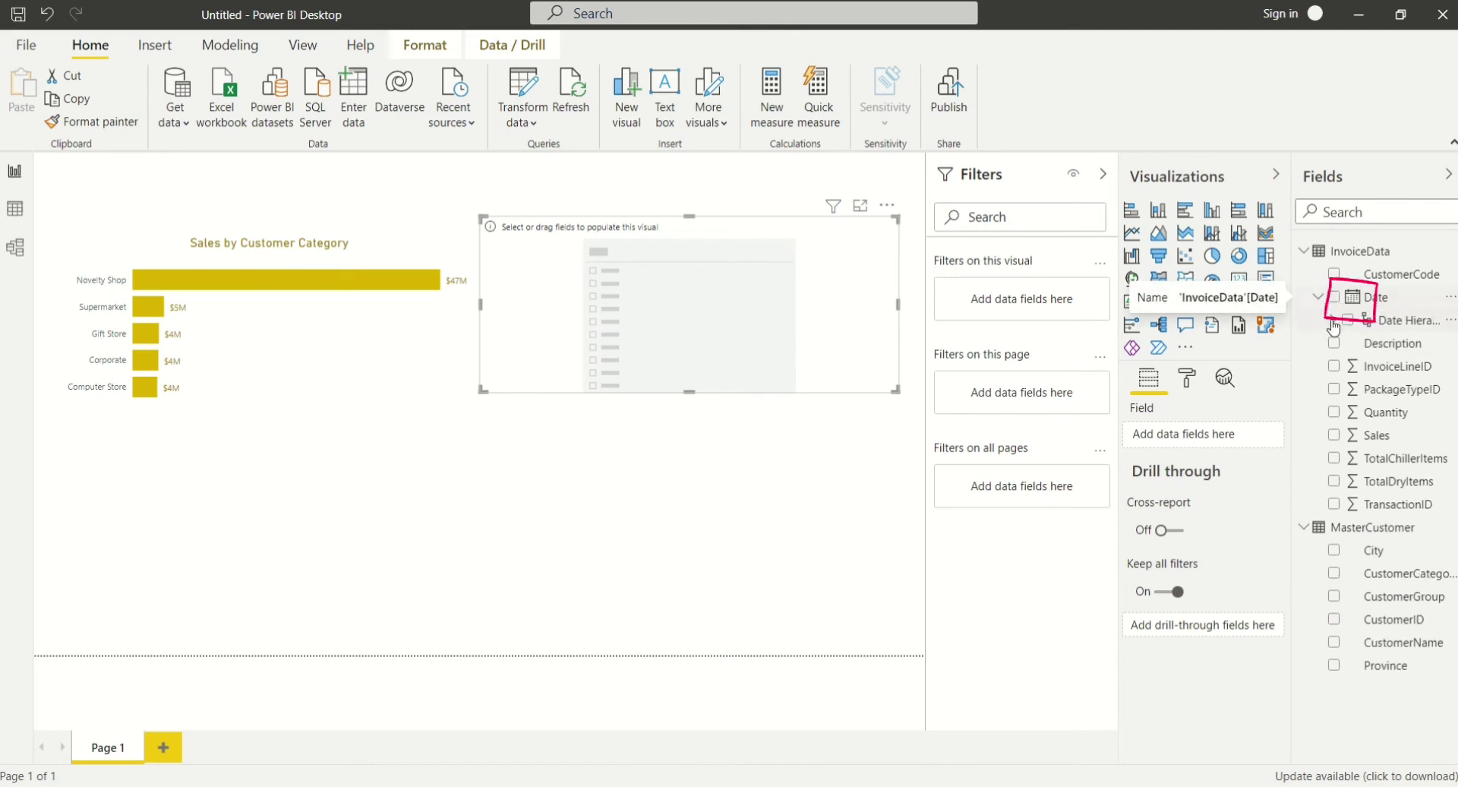
left_click(1334, 324)
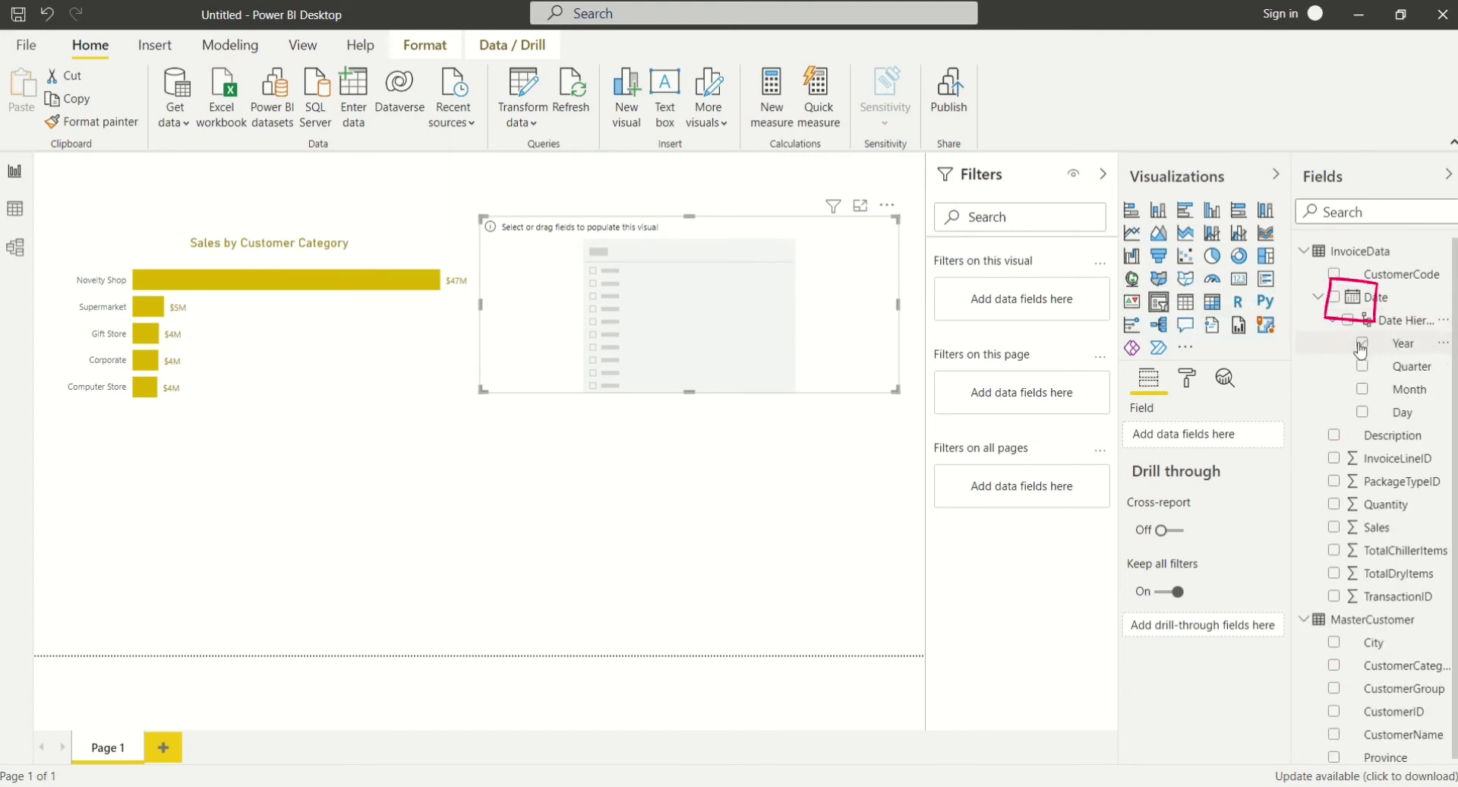
left_click(1361, 345)
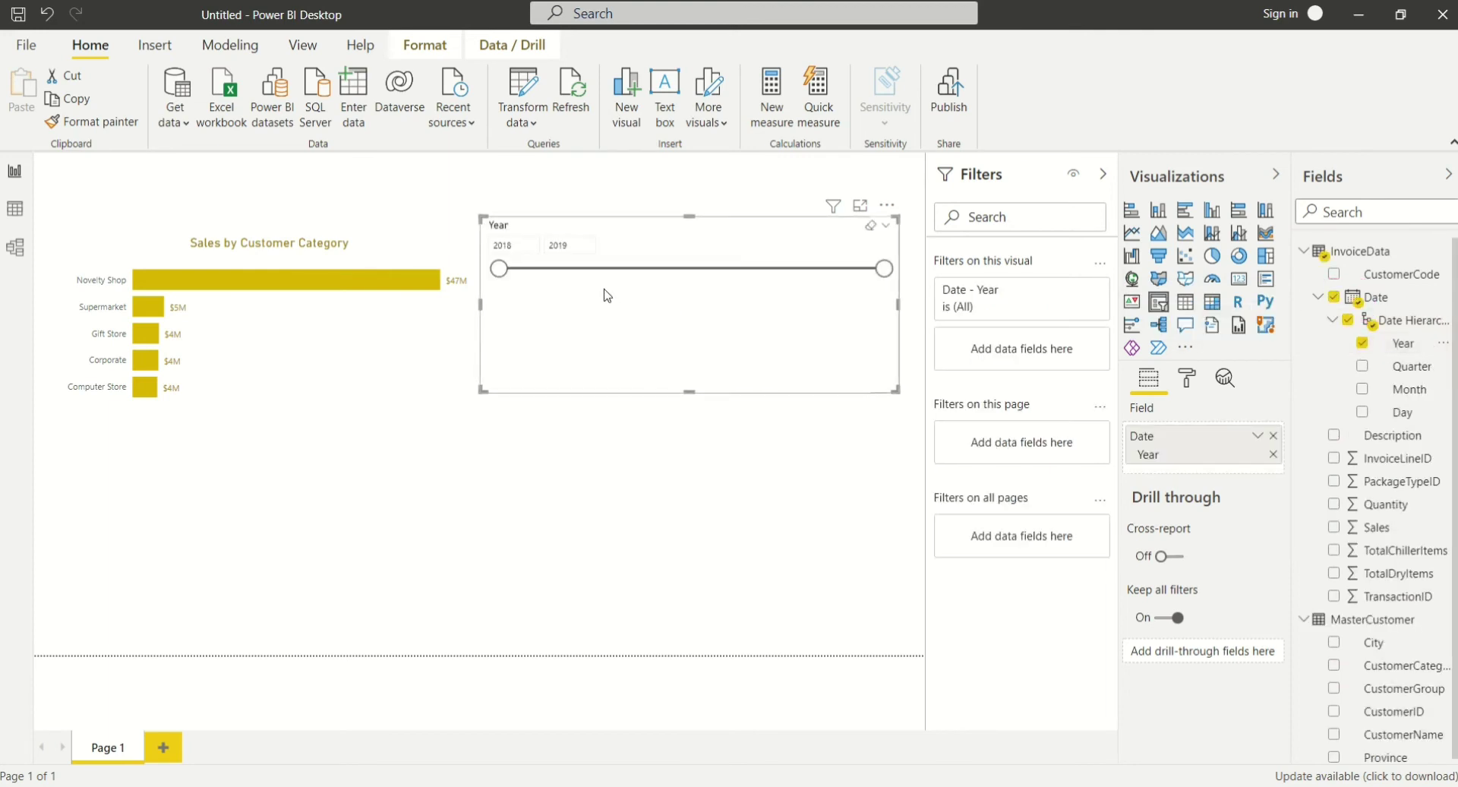
Change the Year slicer to the Dropdown style and check its list of years.
left_click(885, 225)
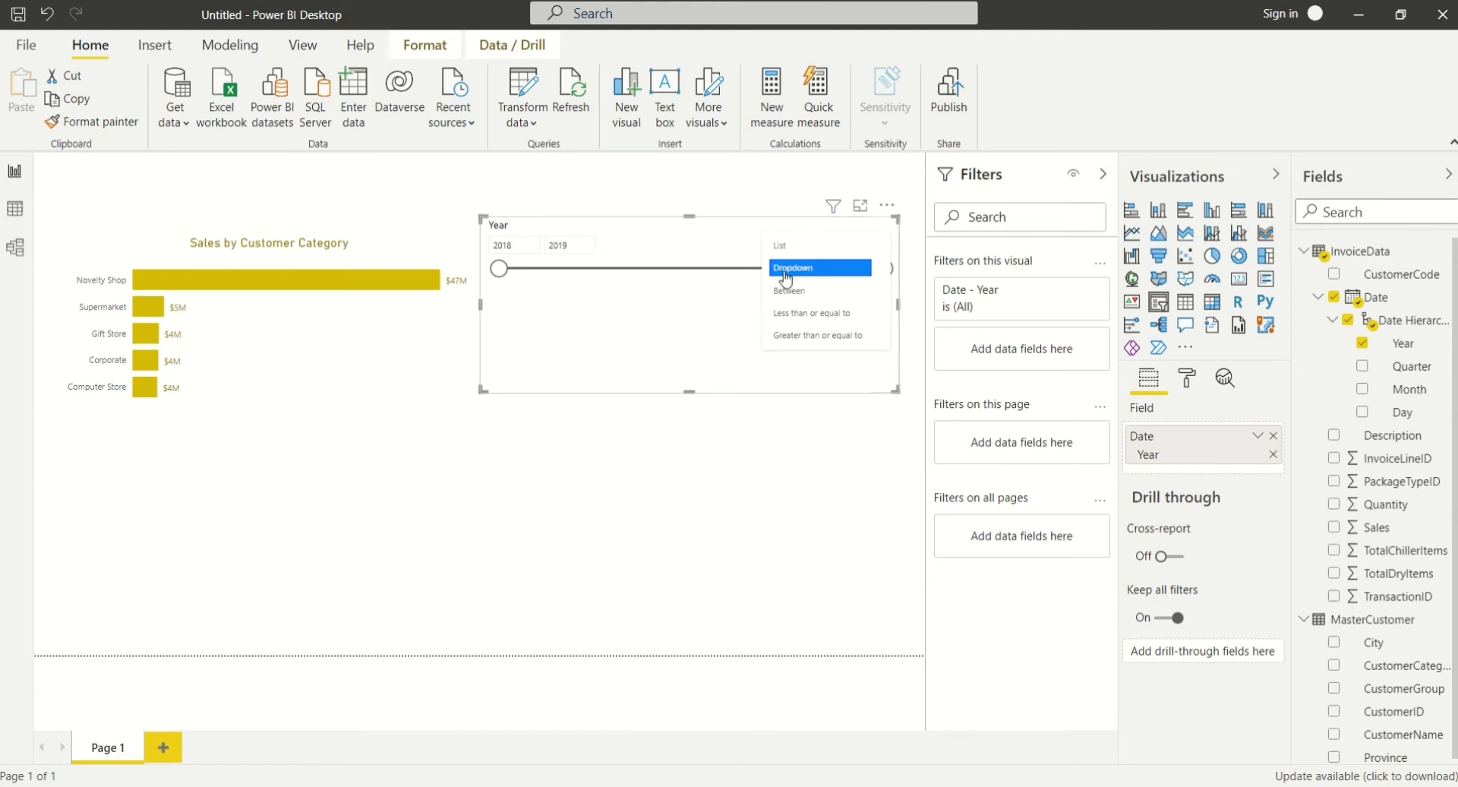
left_click(791, 268)
left_click(886, 248)
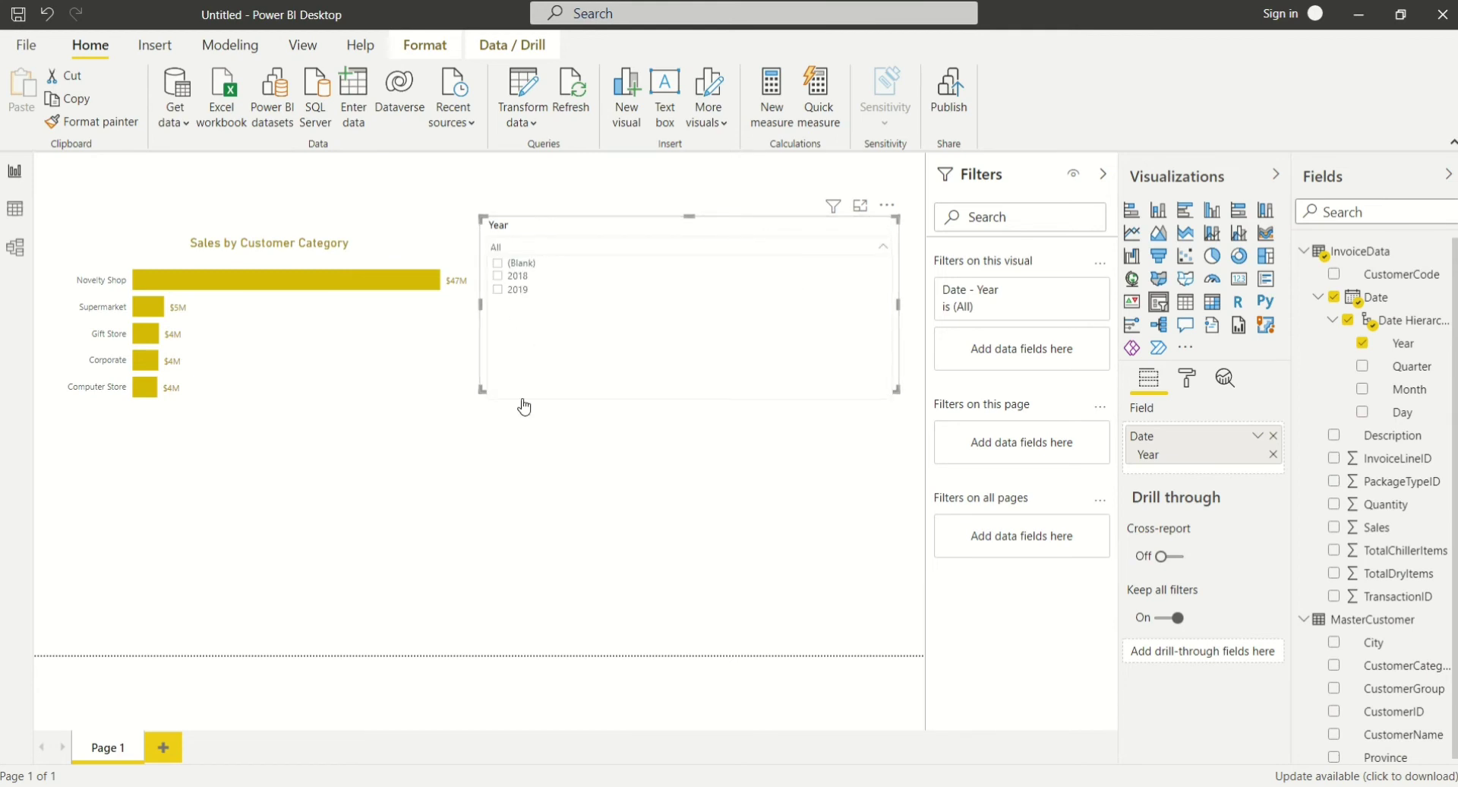
left_click(532, 436)
left_click(569, 289)
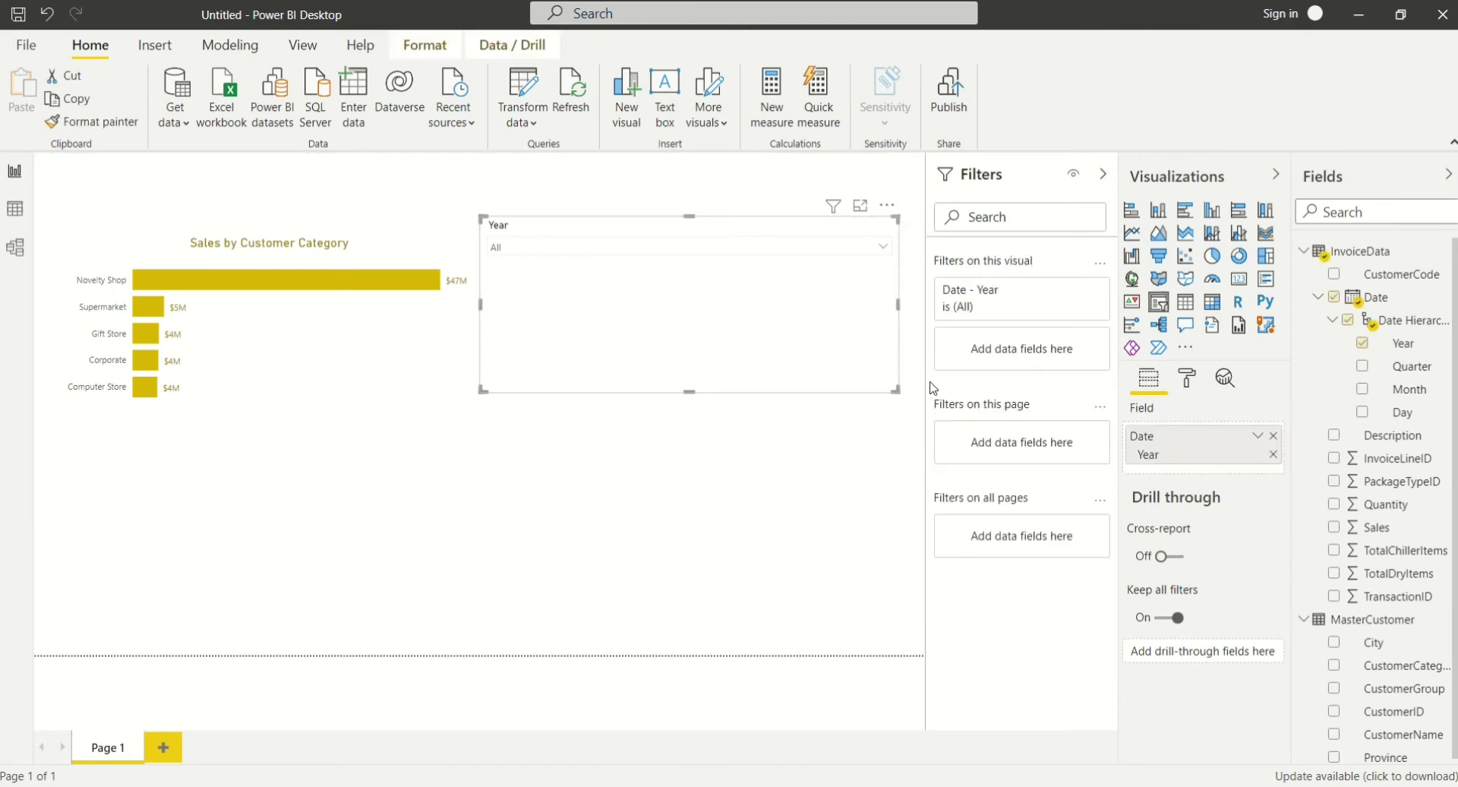
Shrink the Year slicer and place it directly above the bar chart, aligned with the chart's left edge.
left_click_drag(899, 392, 628, 285)
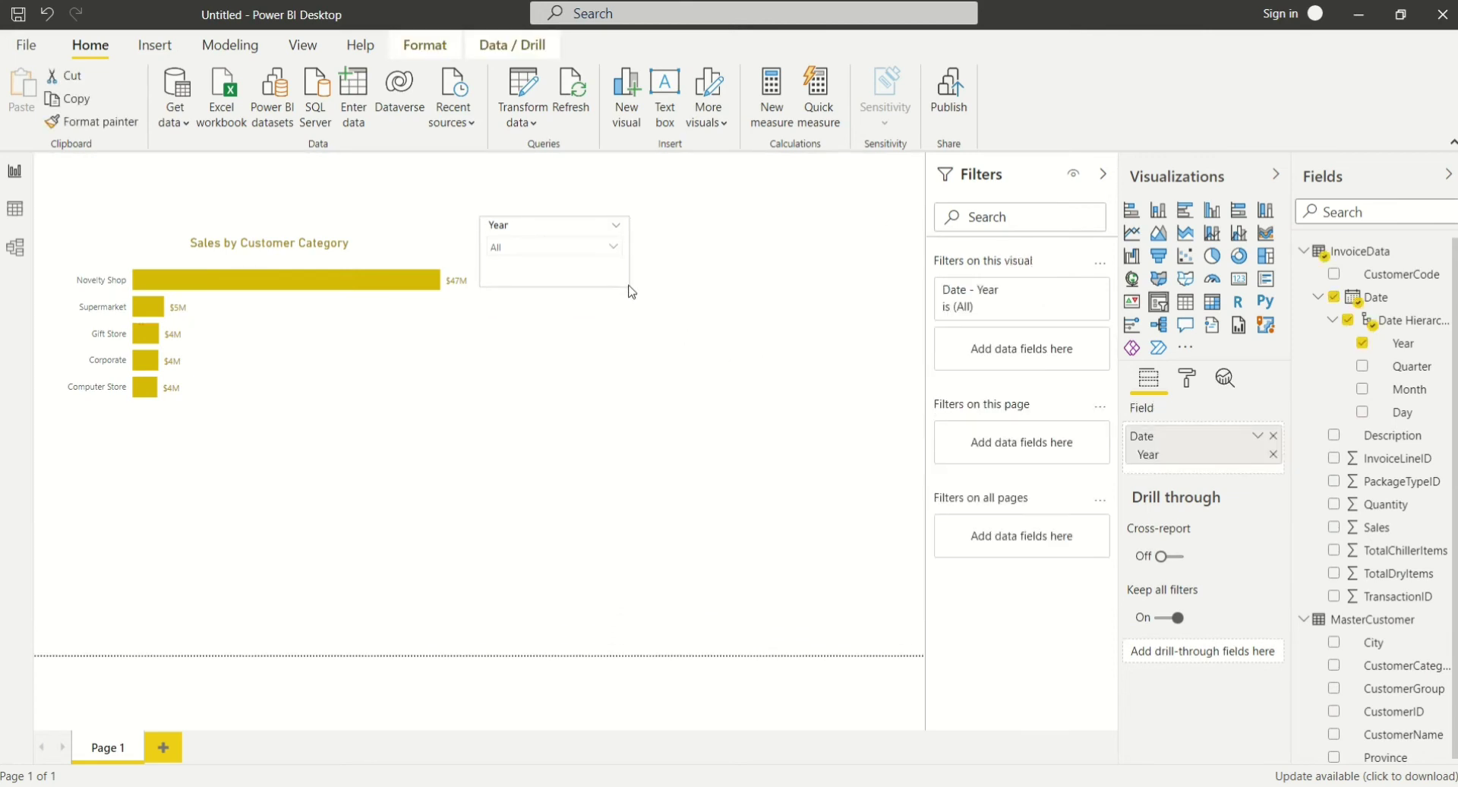
left_click_drag(542, 222, 372, 185)
left_click_drag(218, 148, 114, 179)
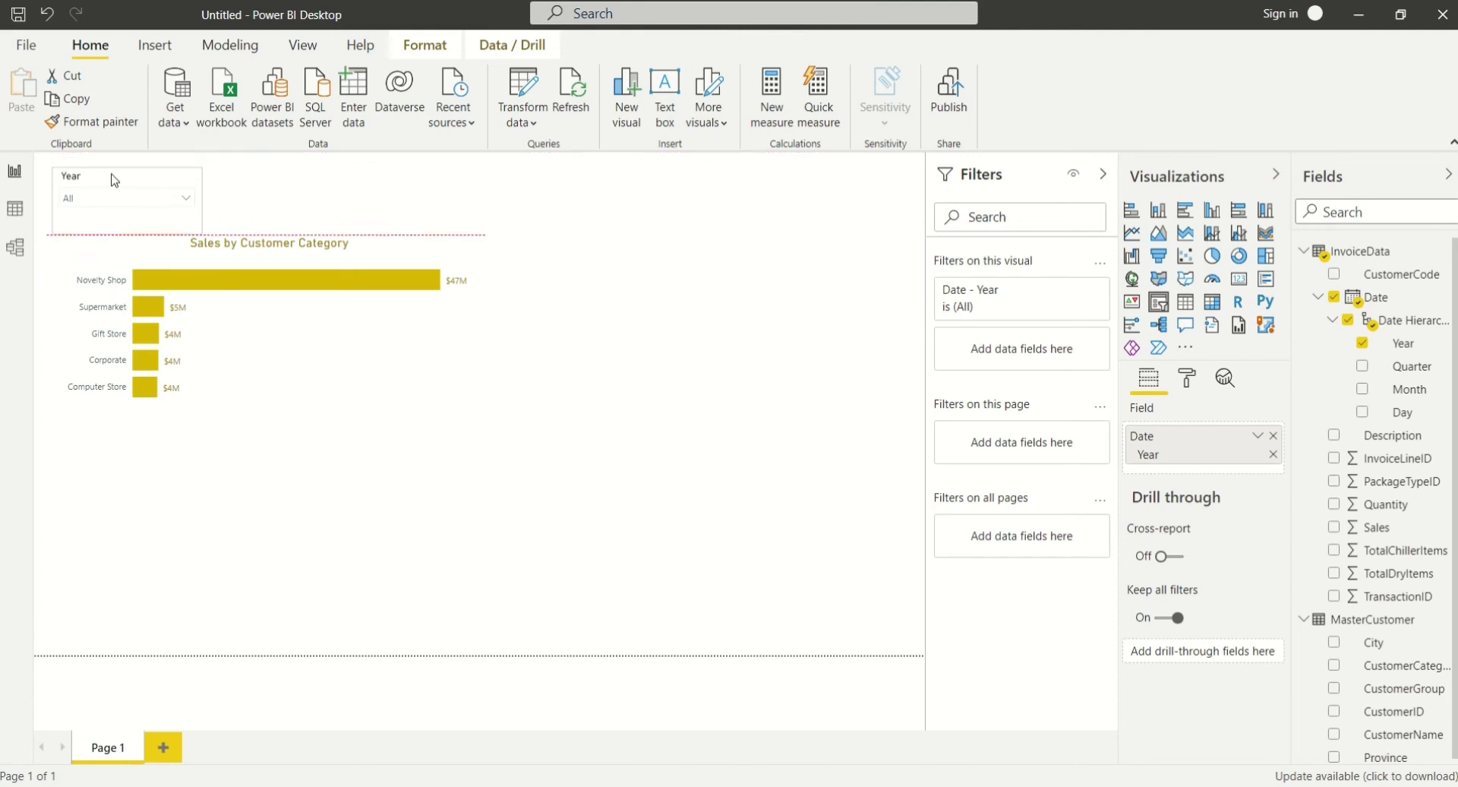
left_click(867, 337)
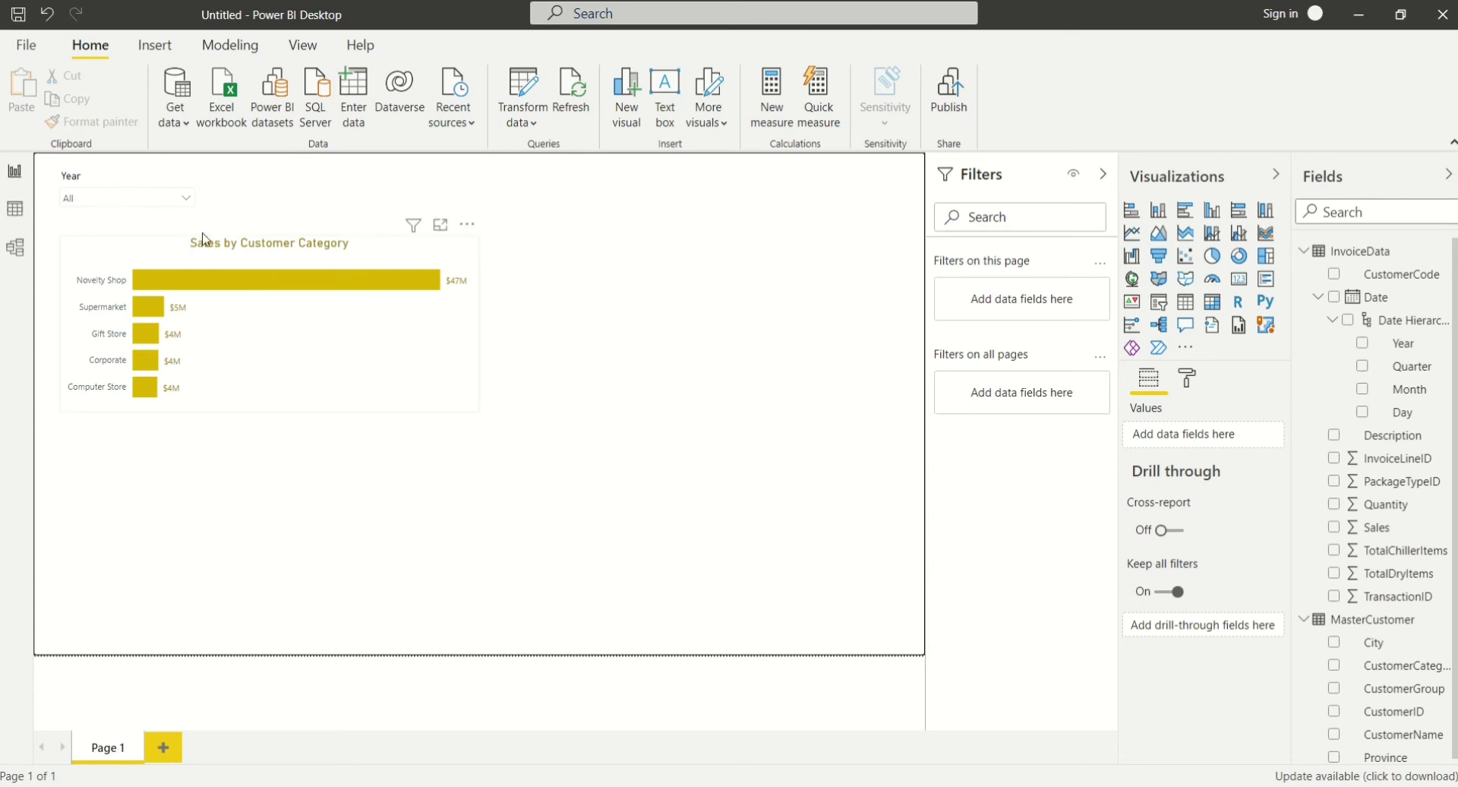
left_click(279, 283)
left_click(281, 290)
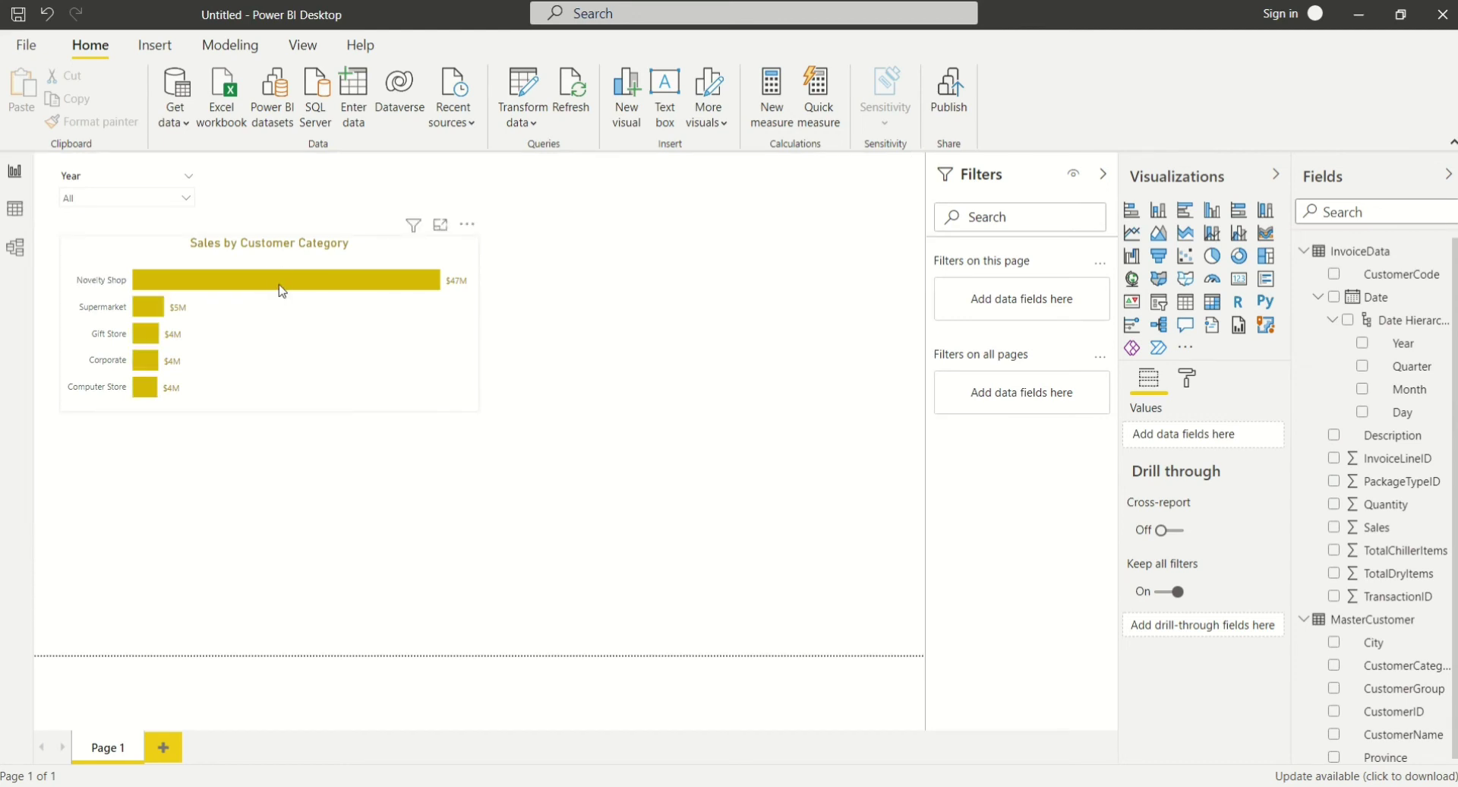
left_click(638, 397)
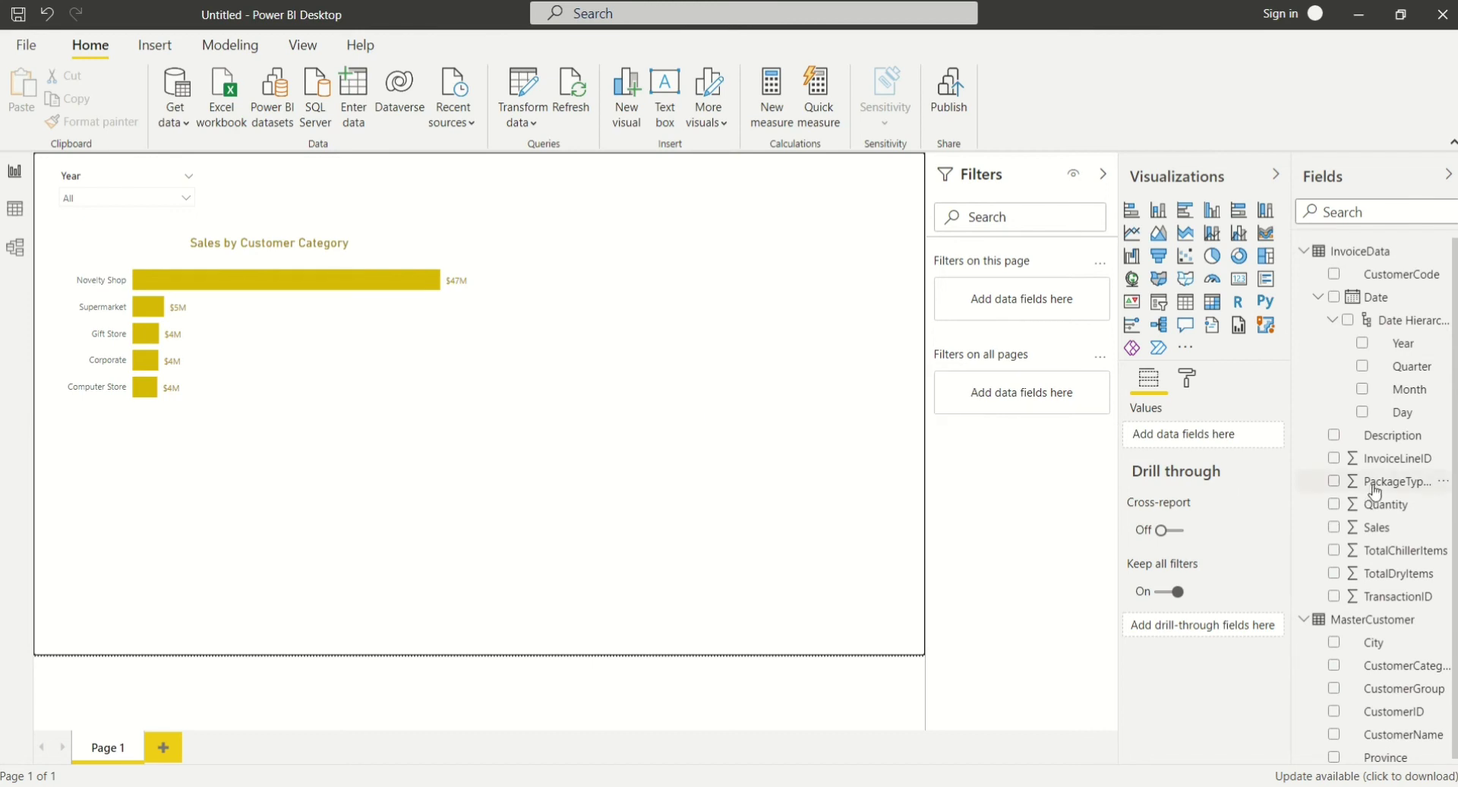
Add a table of Sales by Month beside the bar chart, tall enough to fit all twelve months and the total row.
left_click(1185, 301)
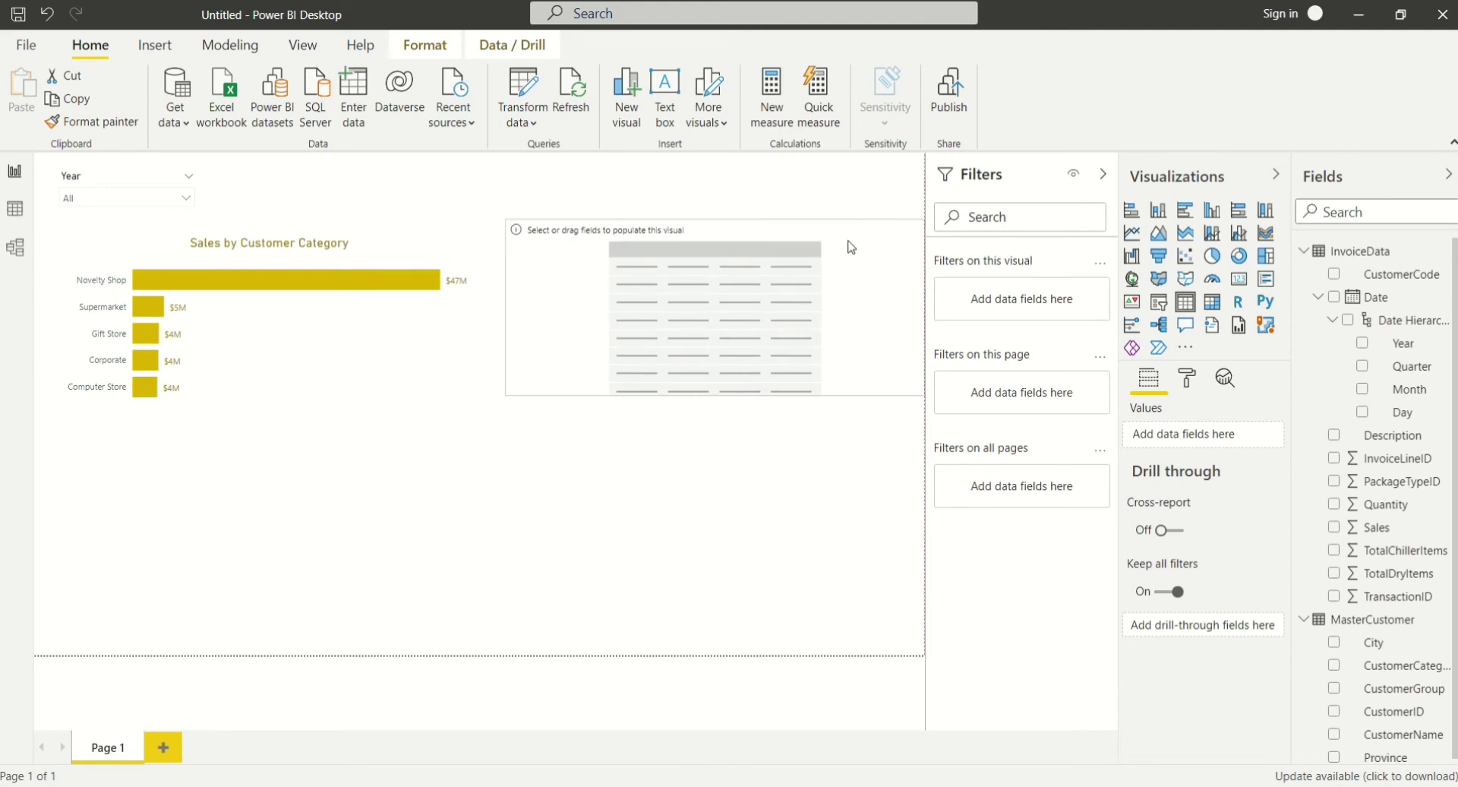
left_click(1360, 389)
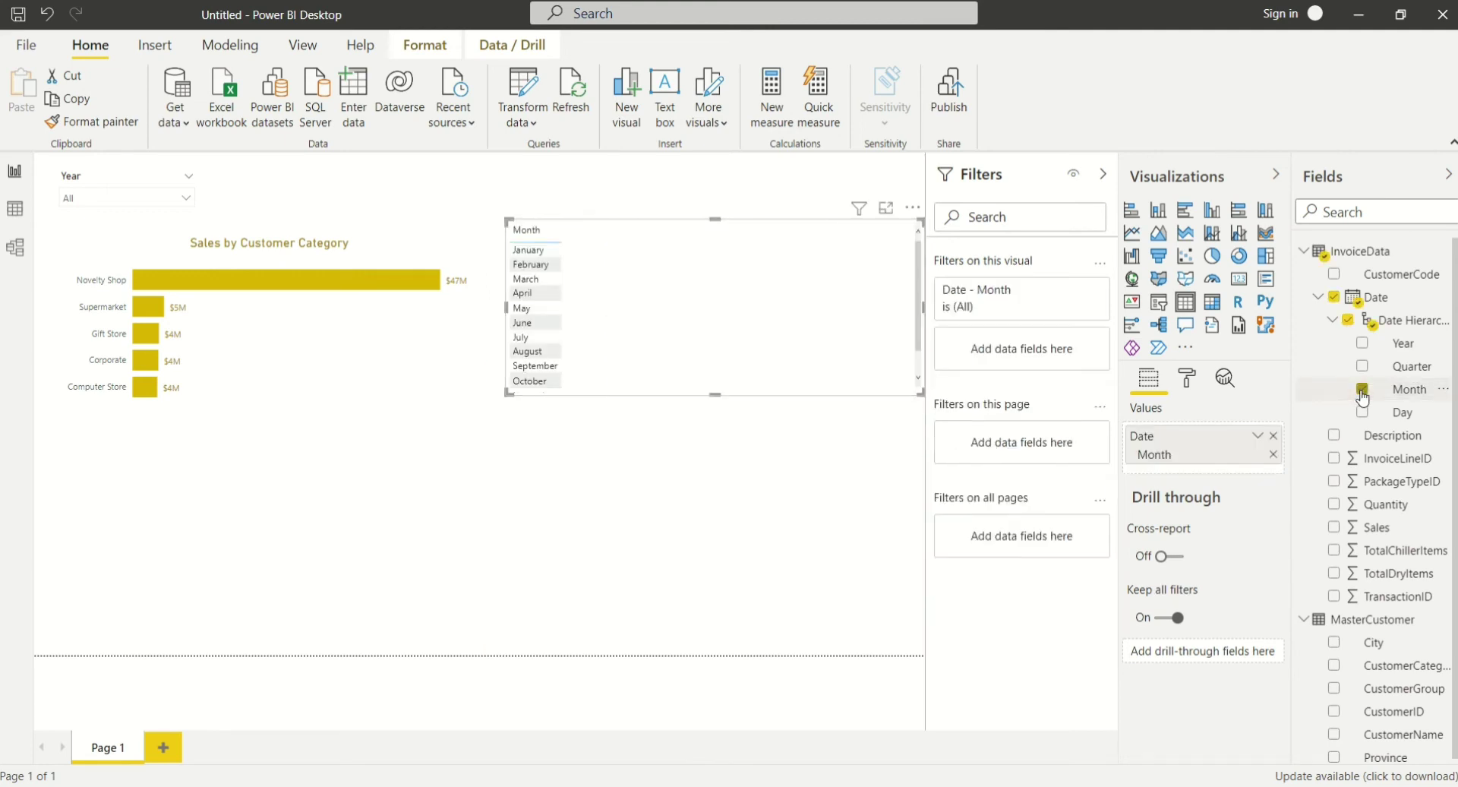
left_click(1333, 527)
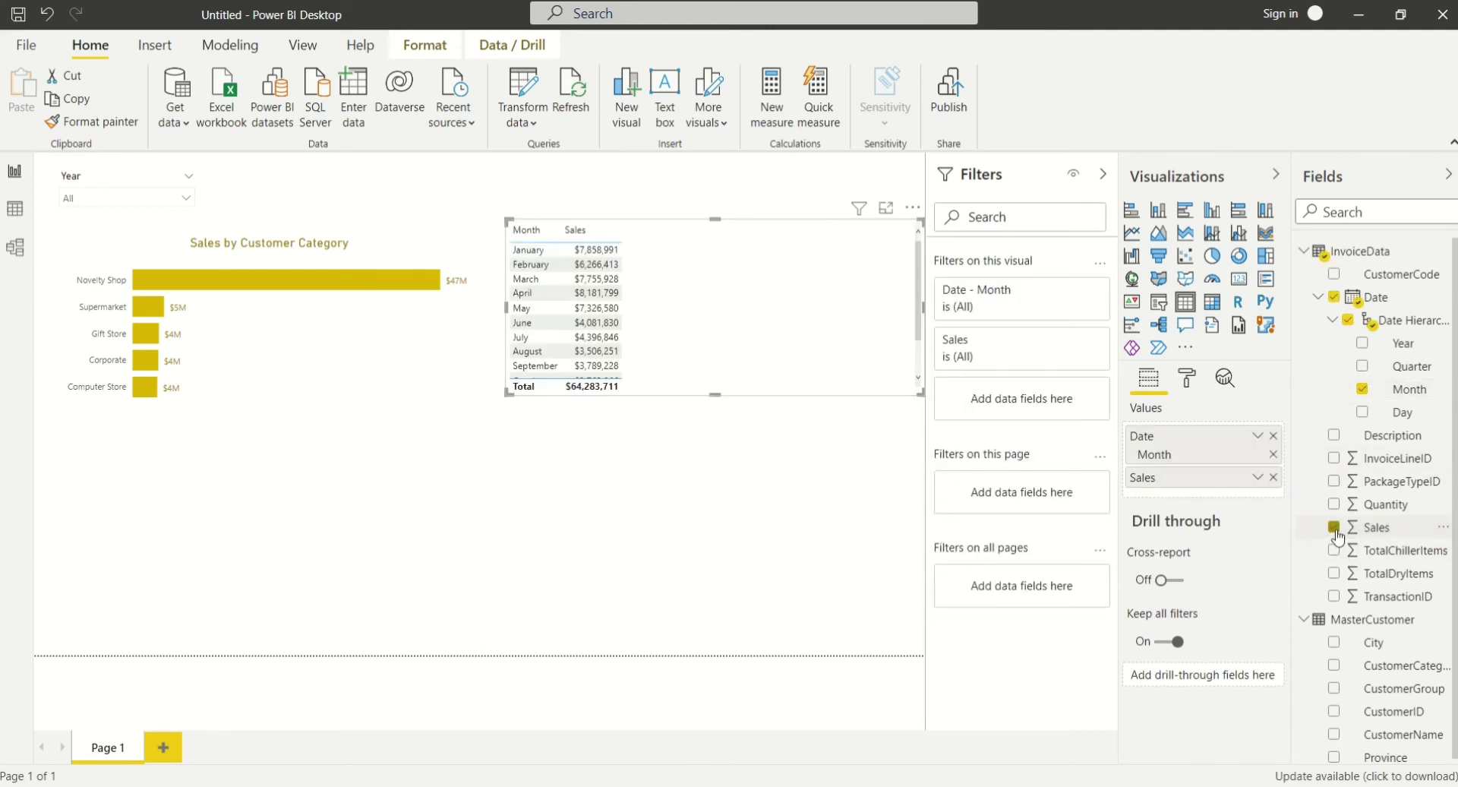
left_click_drag(711, 393, 708, 454)
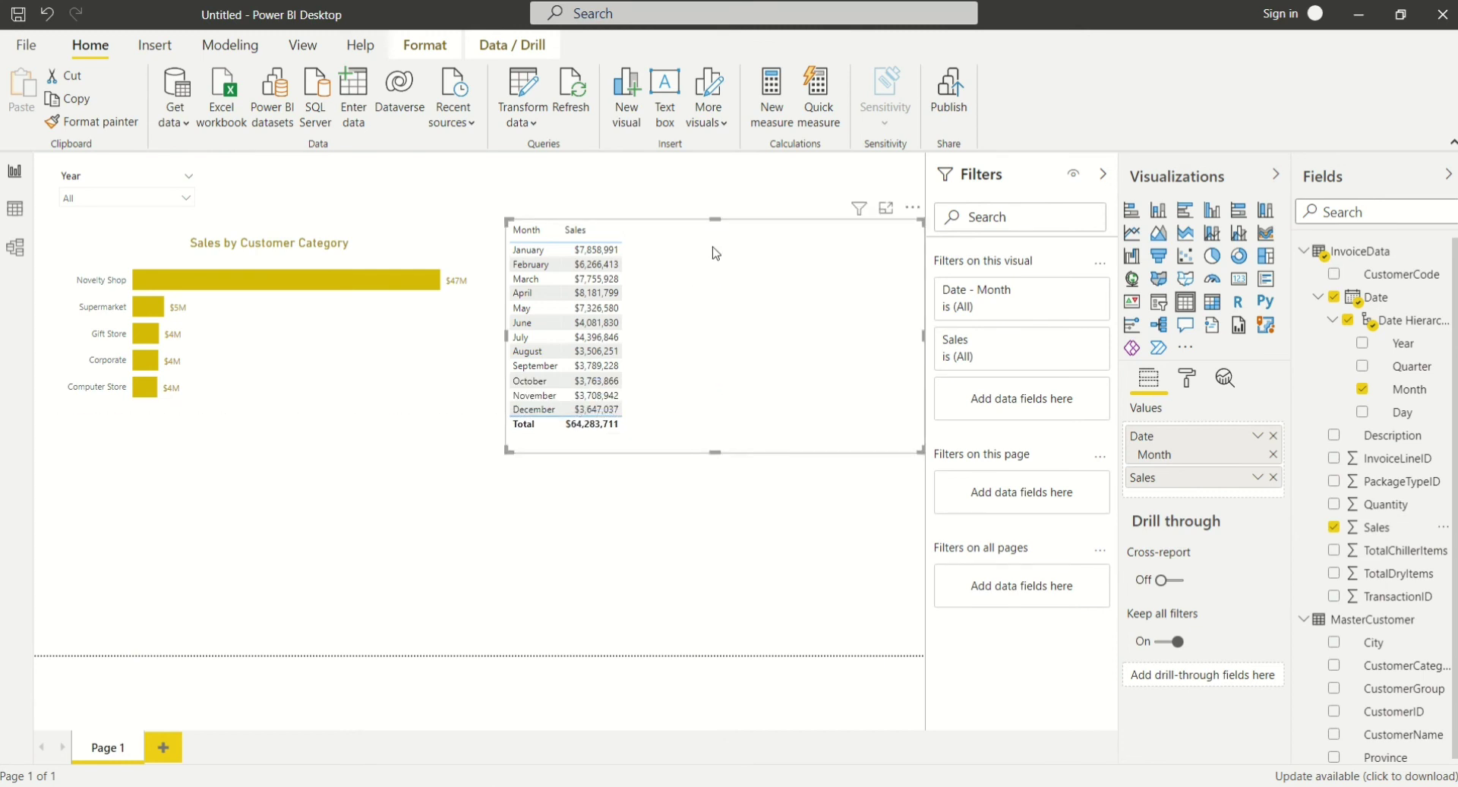
left_click_drag(713, 252, 707, 264)
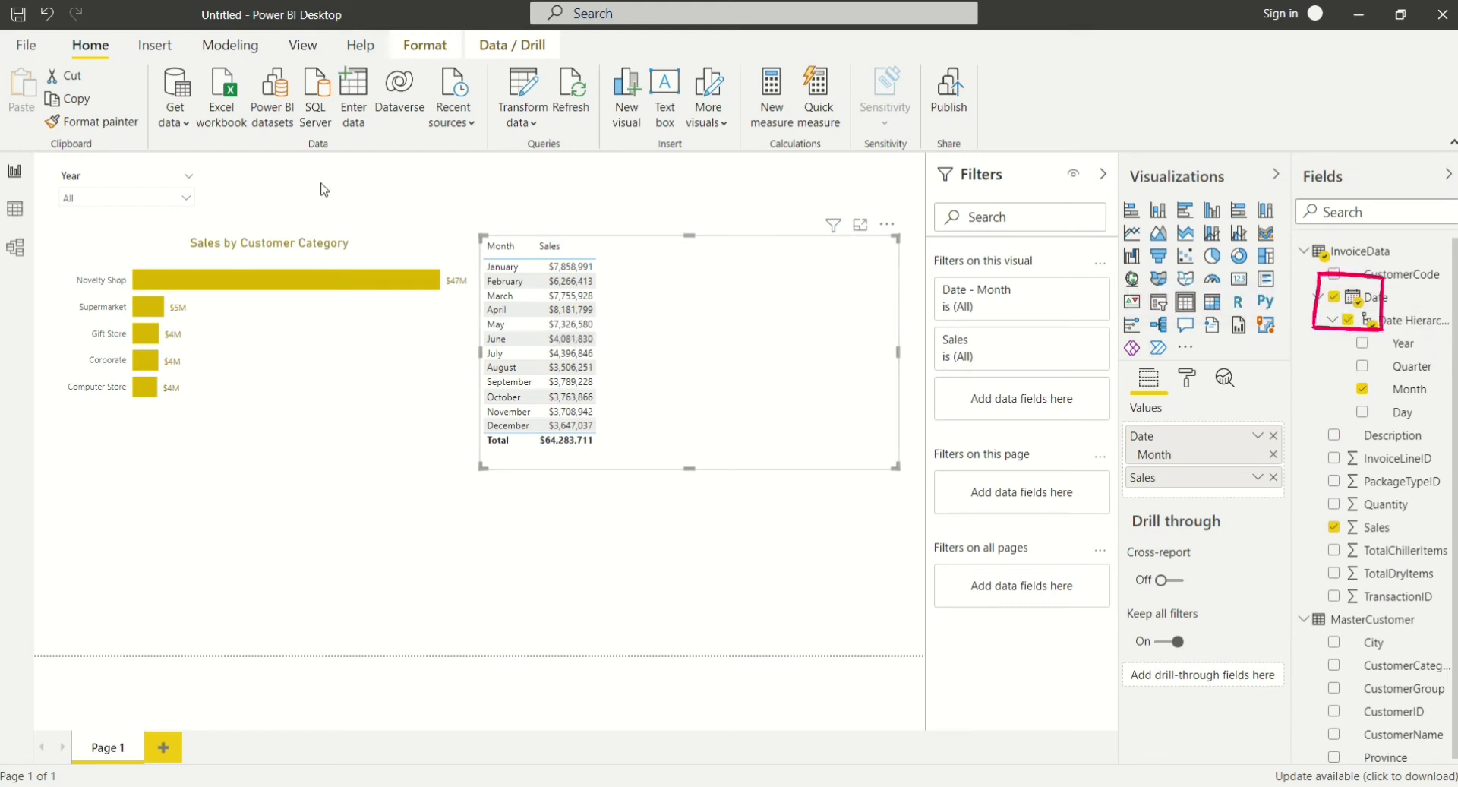
Review the Auto date/time setting in the current file's Data Load options.
left_click(26, 45)
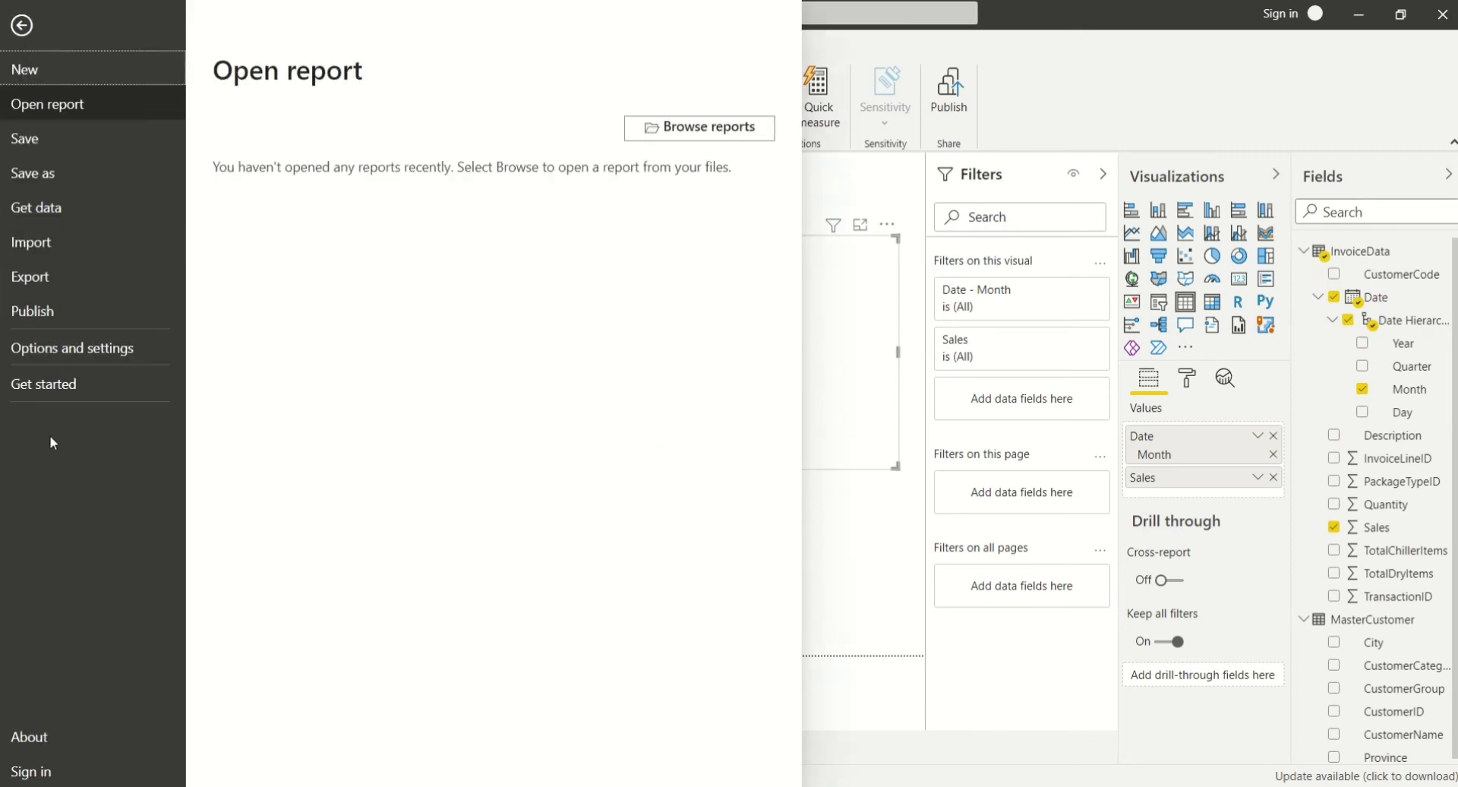
left_click(75, 351)
left_click(293, 136)
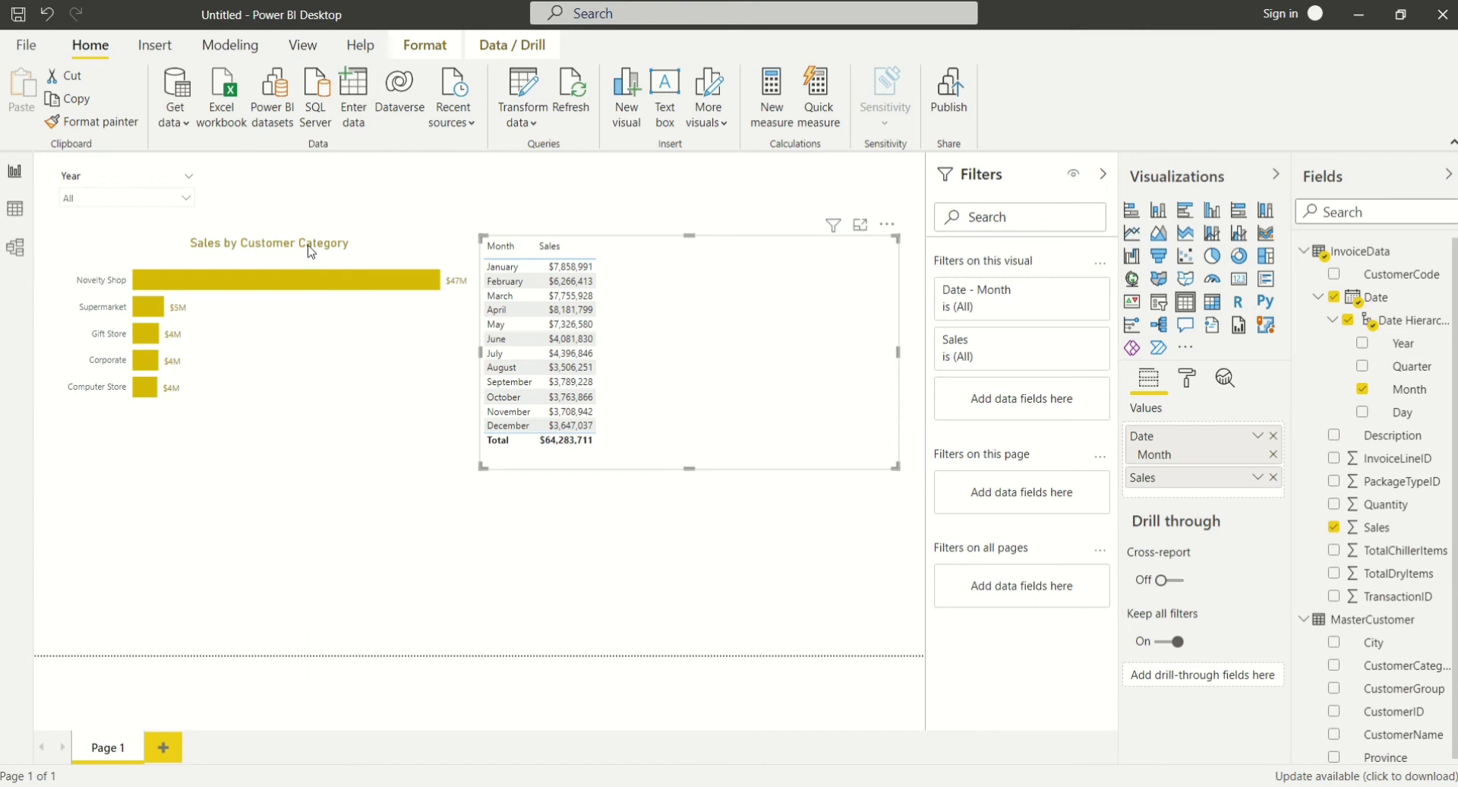
left_click(484, 558)
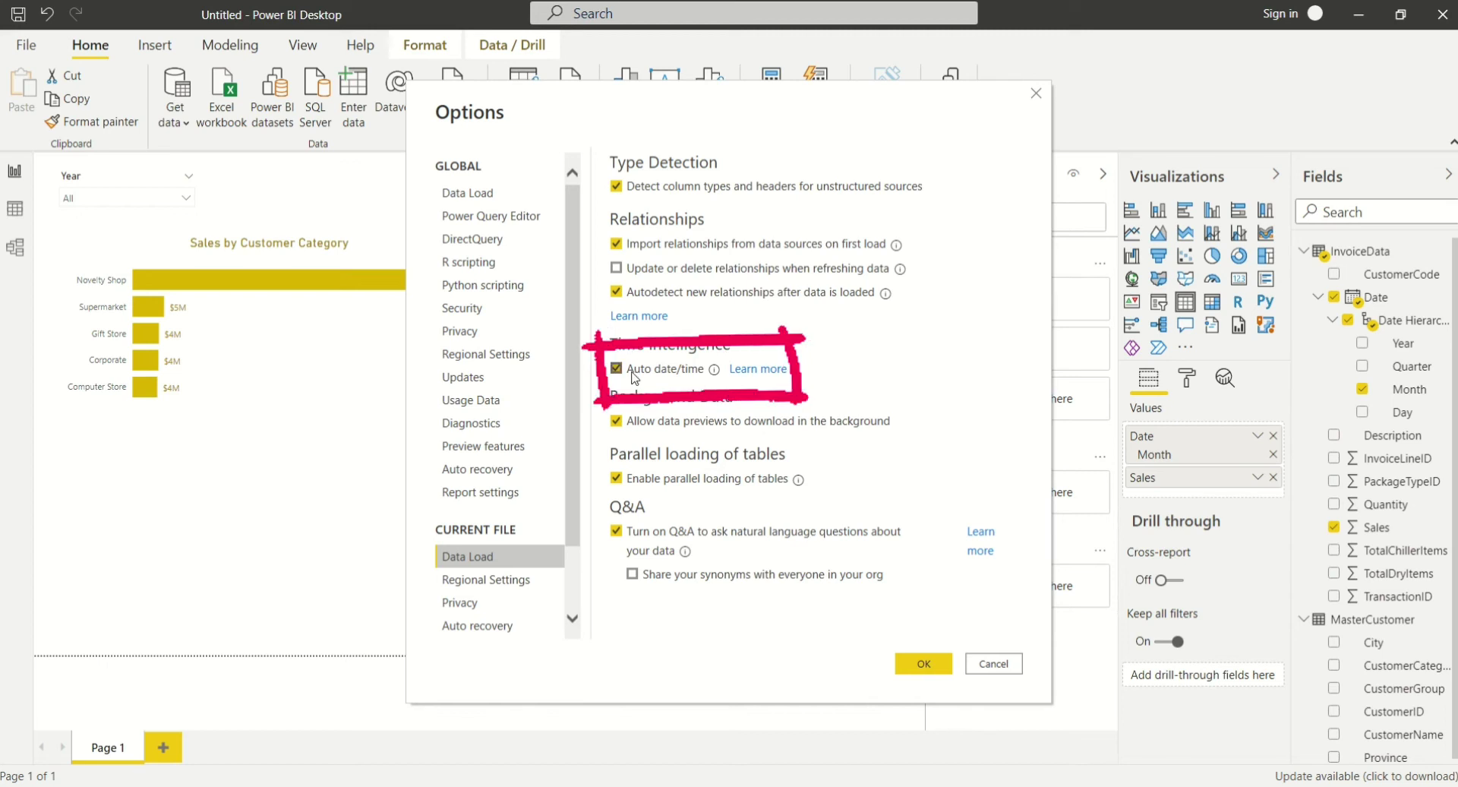
left_click(923, 663)
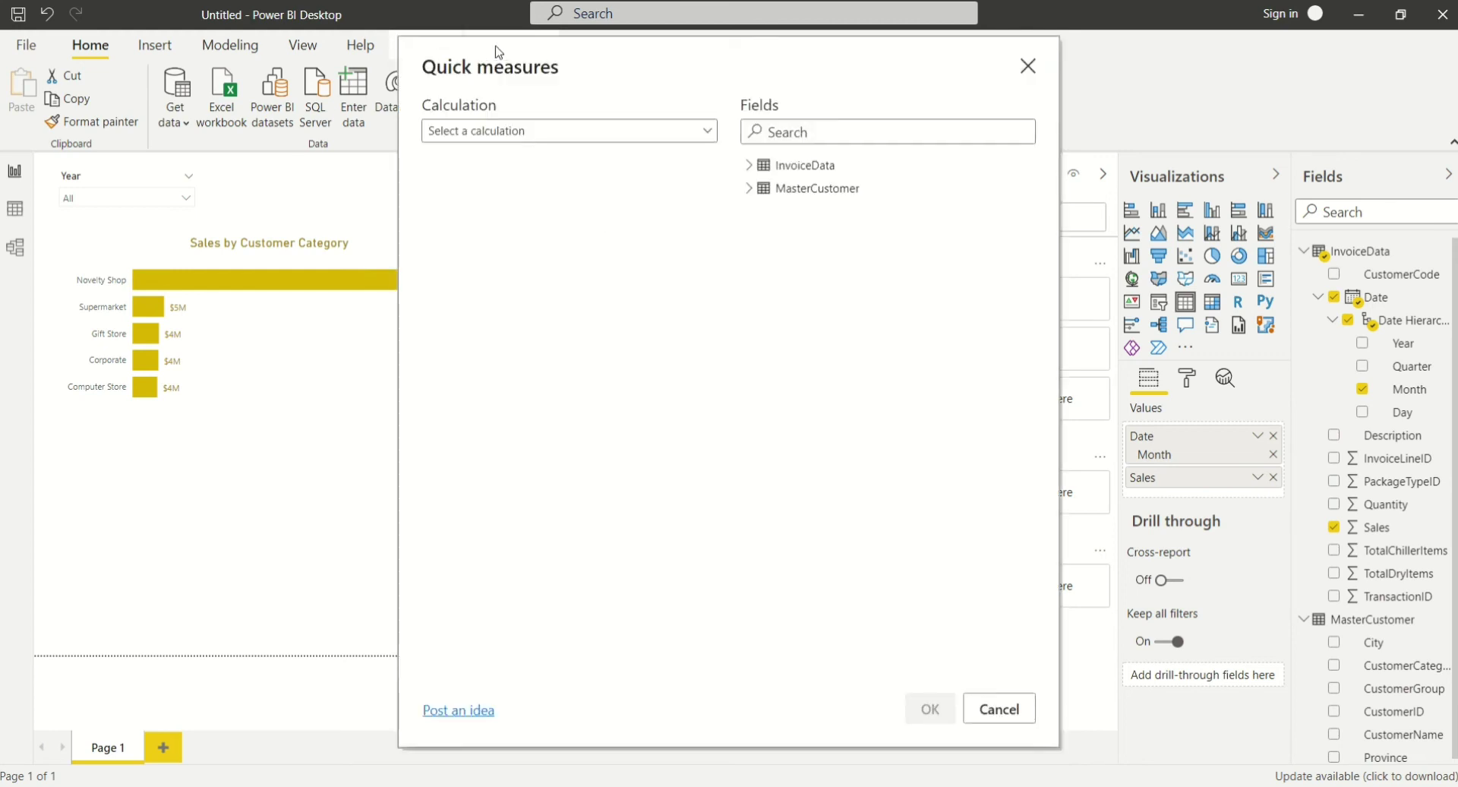
Start a quick measure that uses the Year-over-year change calculation.
left_click(484, 136)
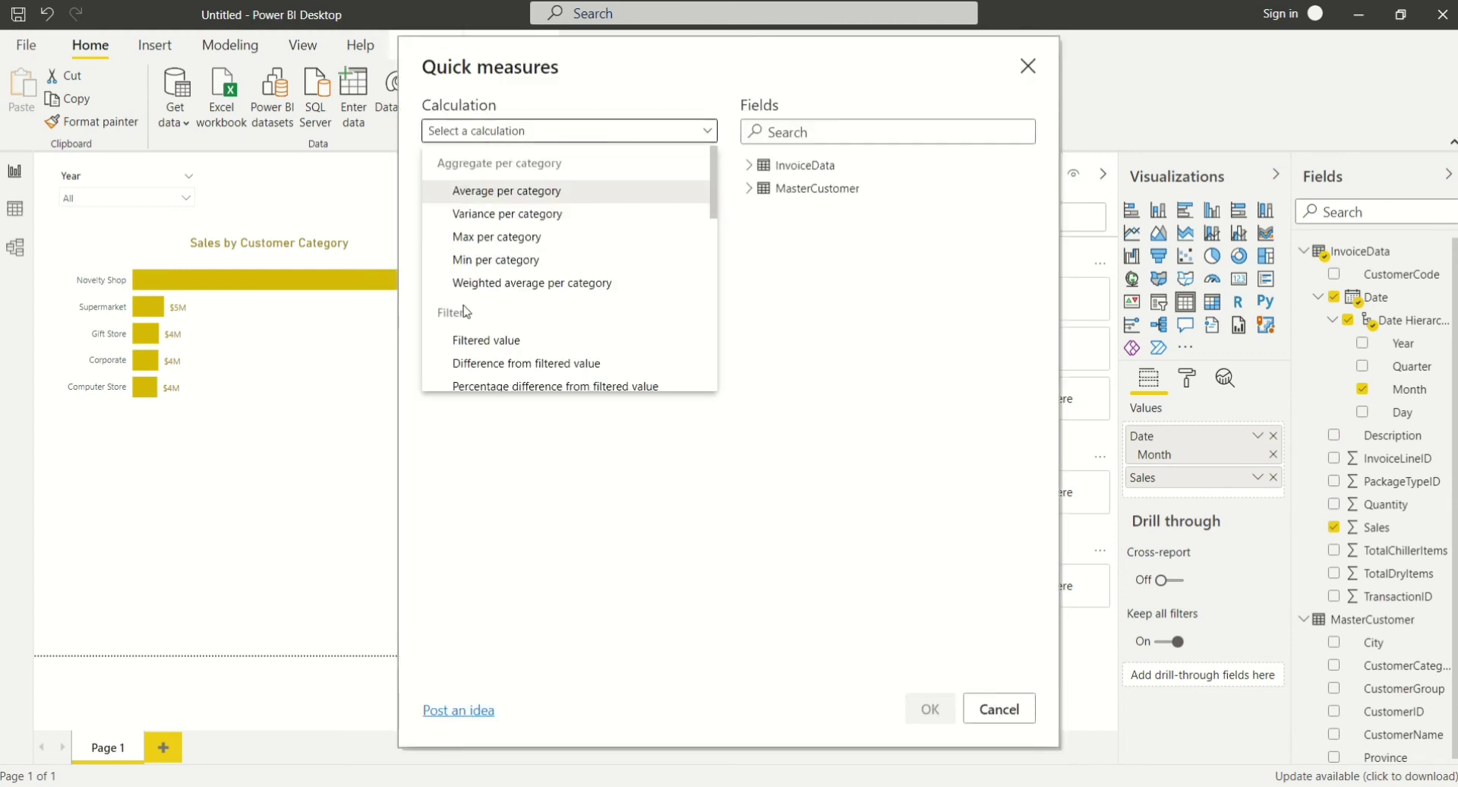
scroll(465, 312, "down", 3)
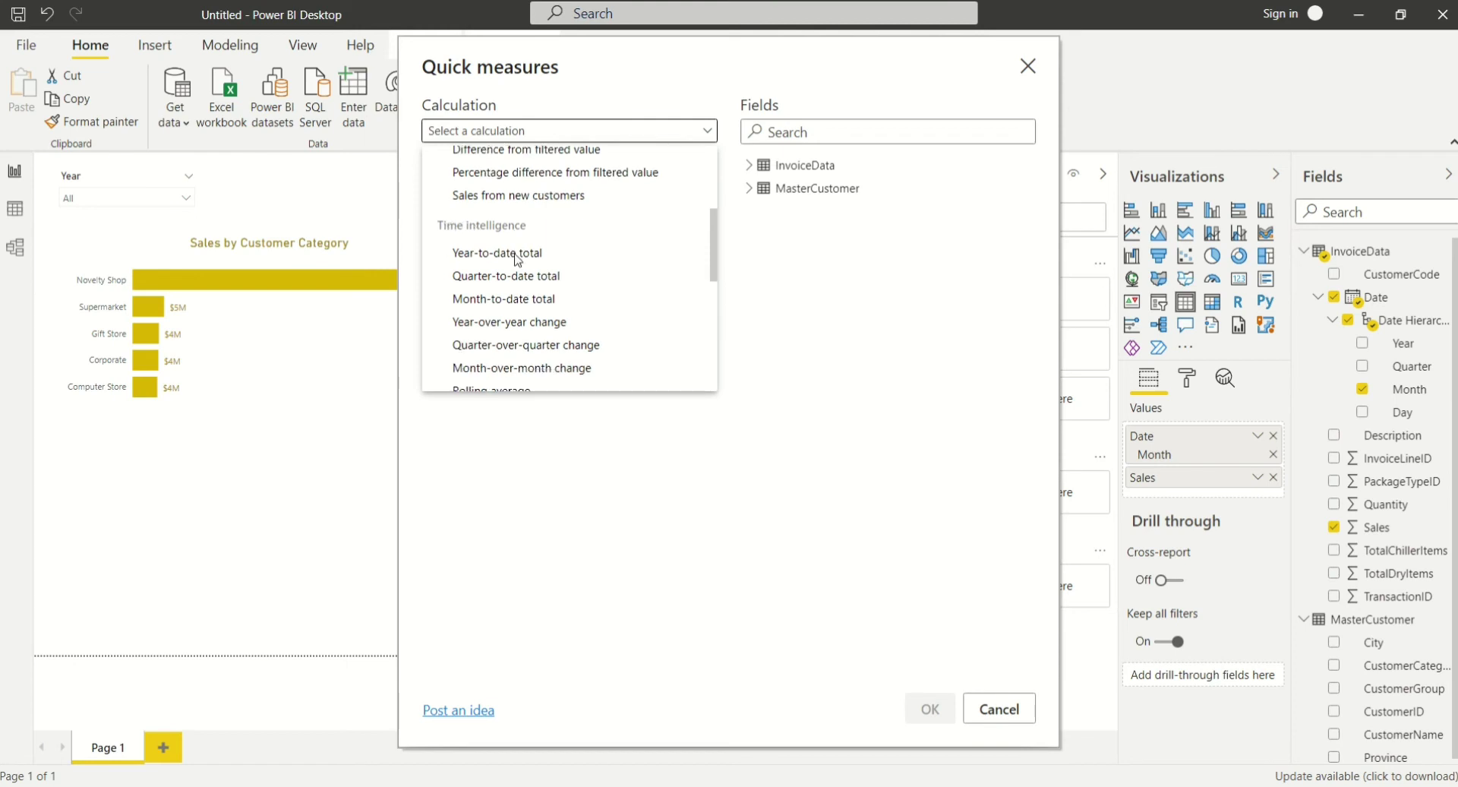
scroll(516, 260, "down", 1)
left_click(488, 244)
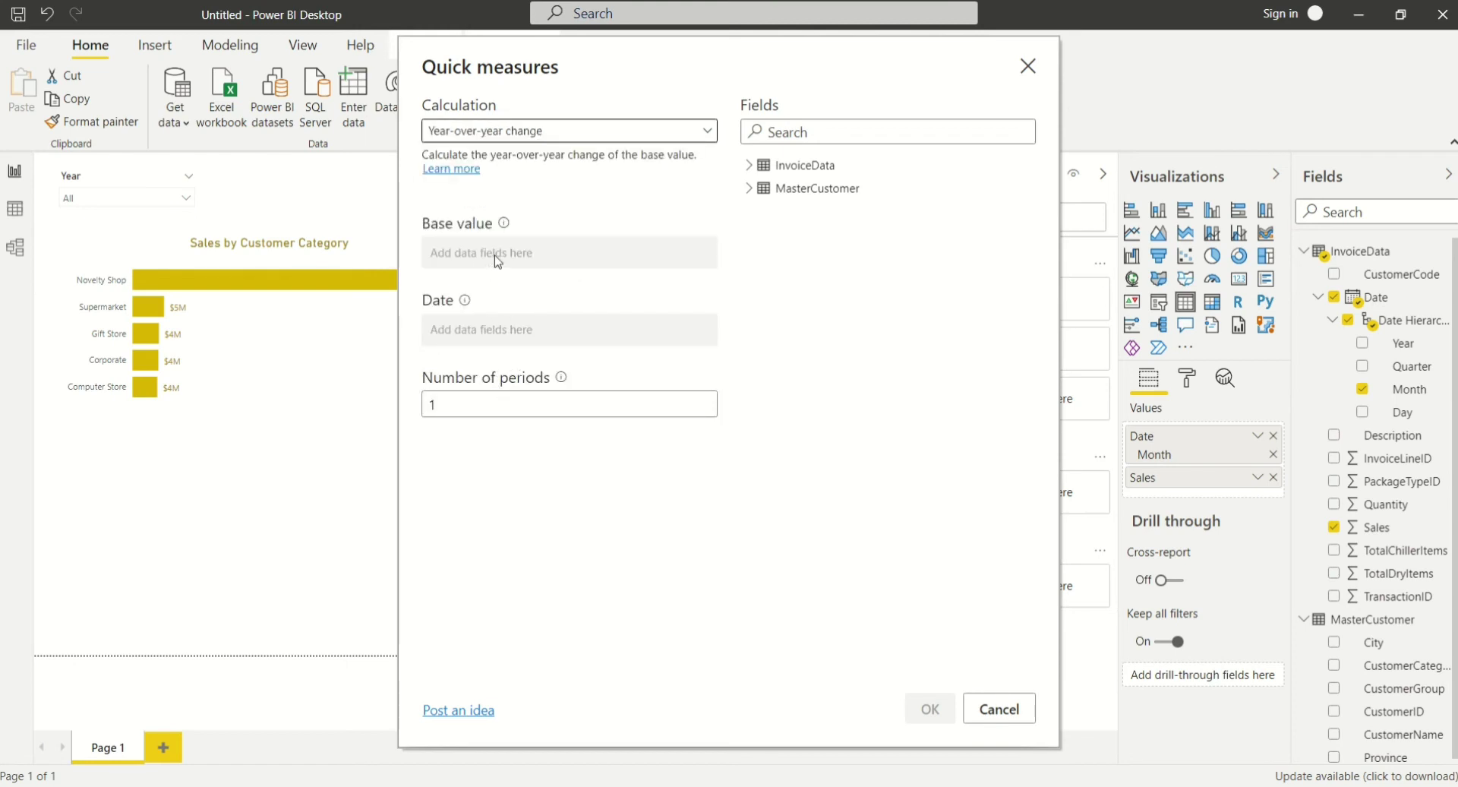
Assign InvoiceData's Sales as the base value and Date as the date field, and create the quick measure.
left_click(497, 261)
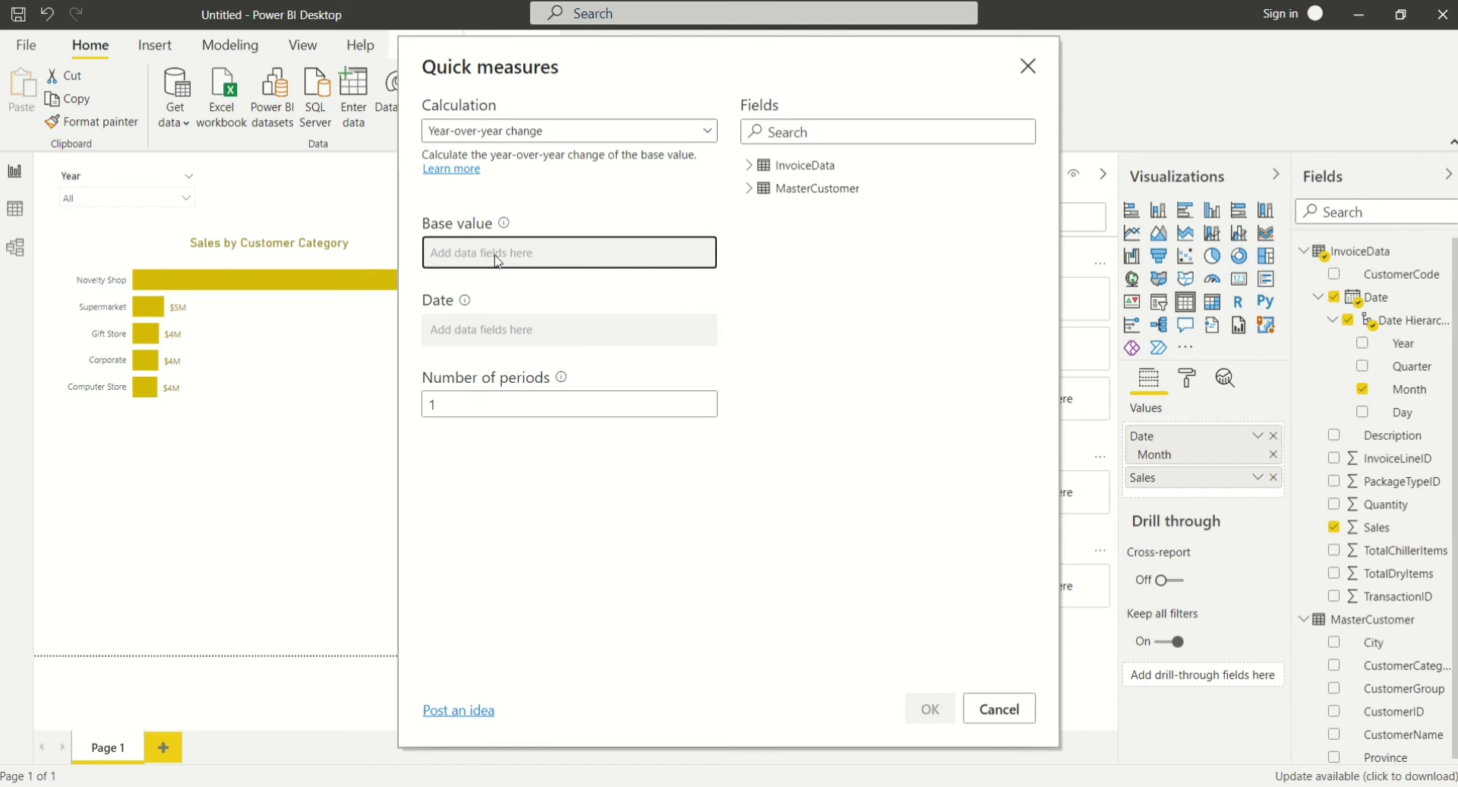
left_click(749, 164)
left_click_drag(805, 332, 509, 253)
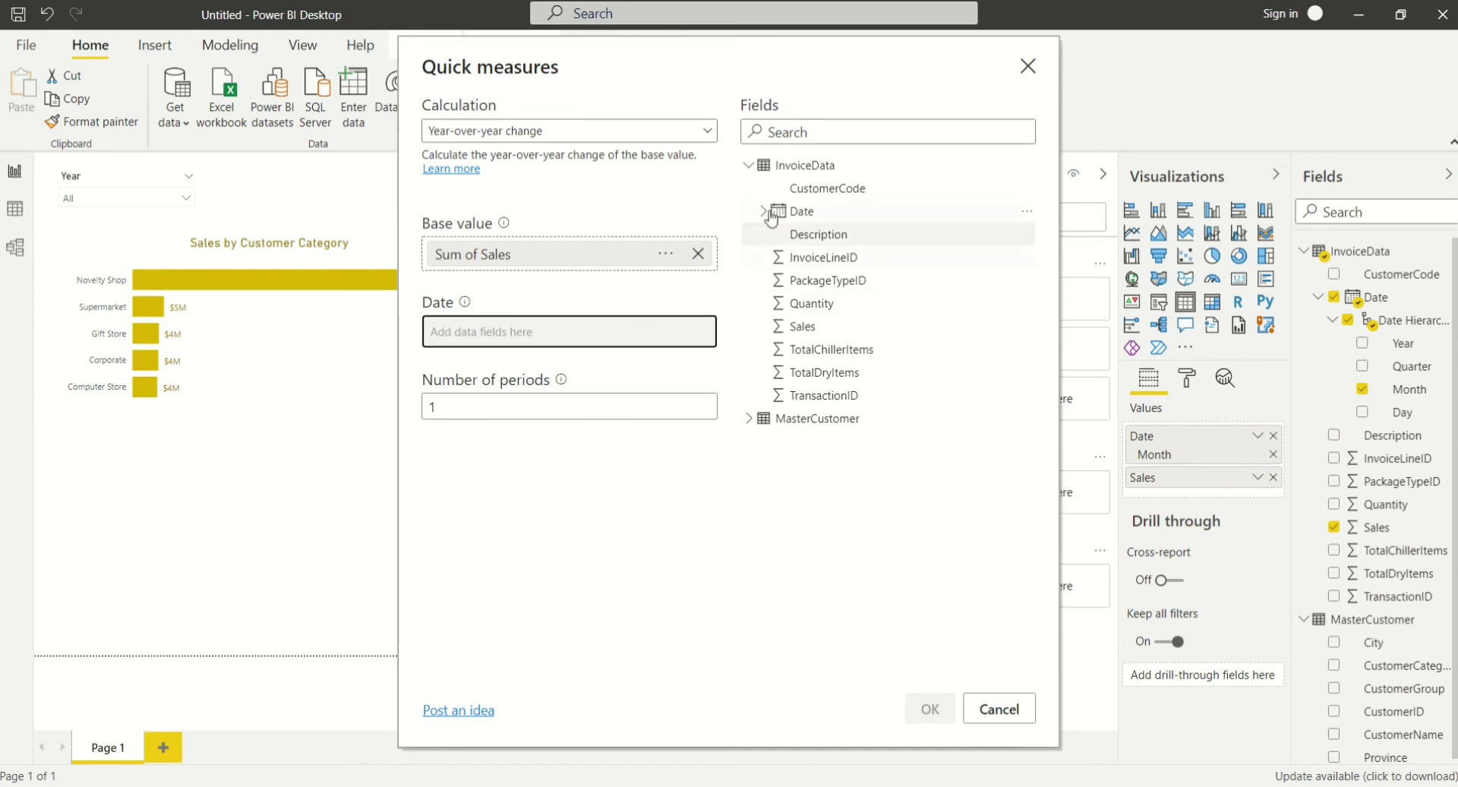
mouse_move(797, 212)
left_mouse_down()
mouse_move(517, 345)
mouse_move(481, 329)
left_mouse_up()
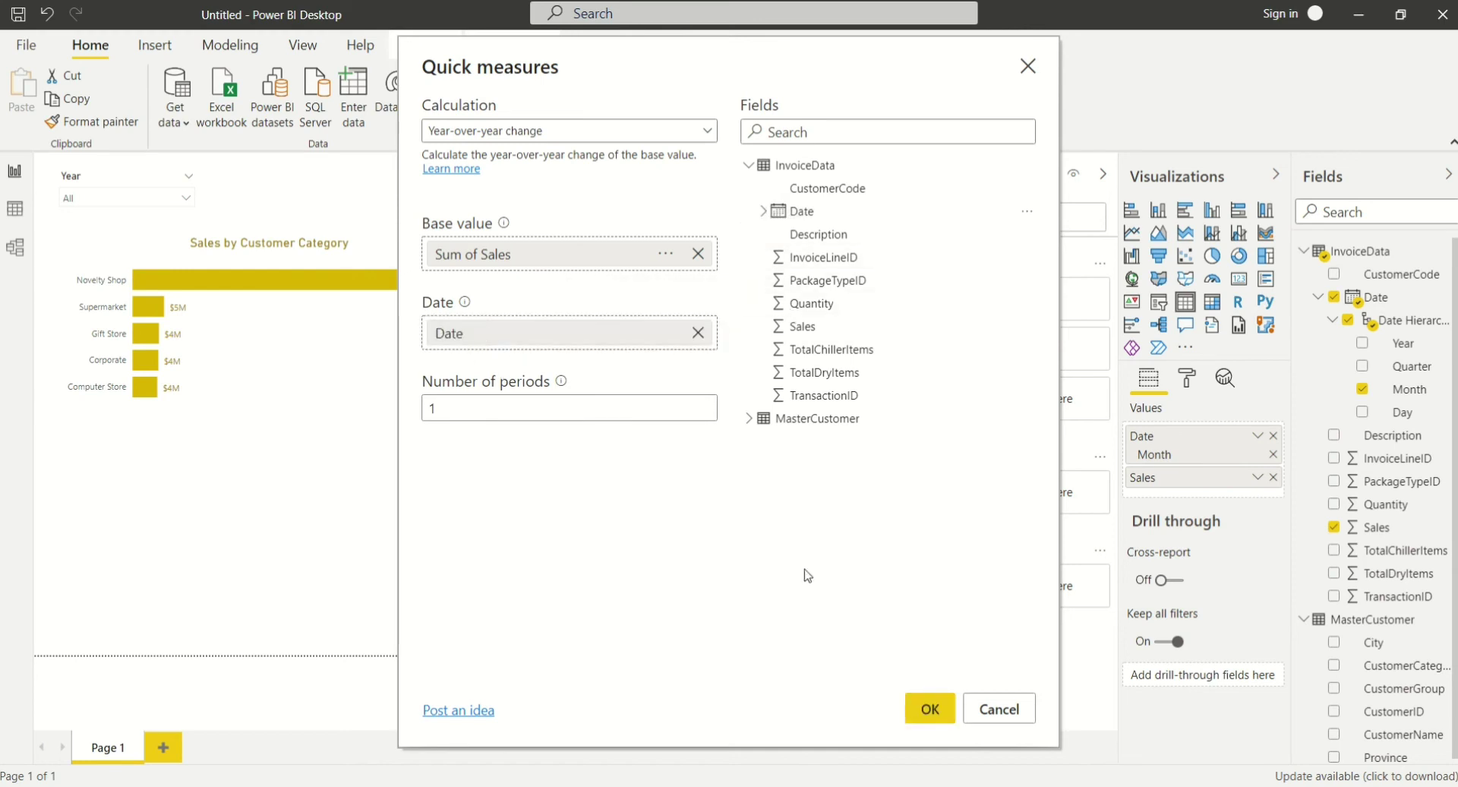
left_click(930, 709)
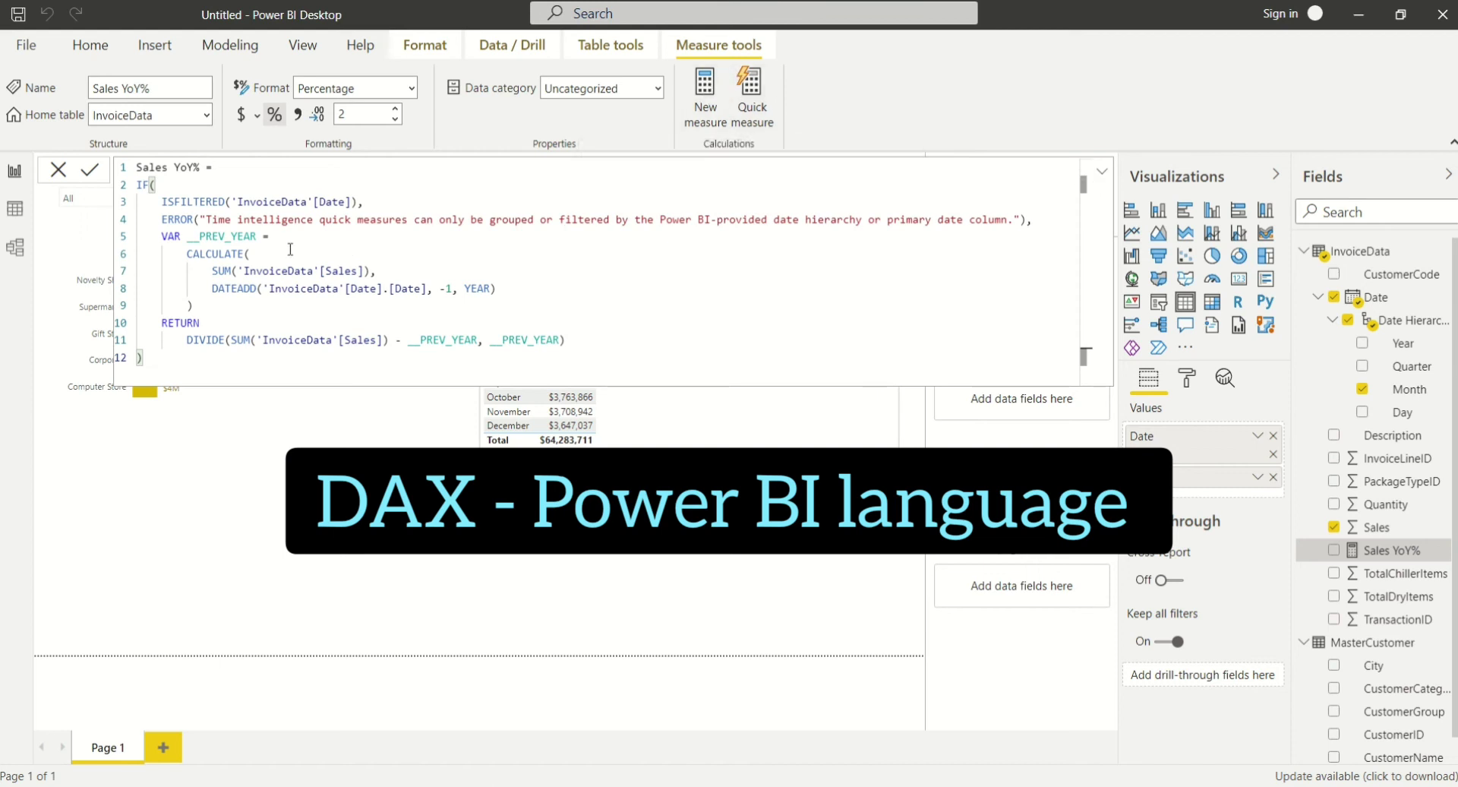
Collapse the formula and add the Sales YoY% measure to the monthly sales table.
left_click(1103, 176)
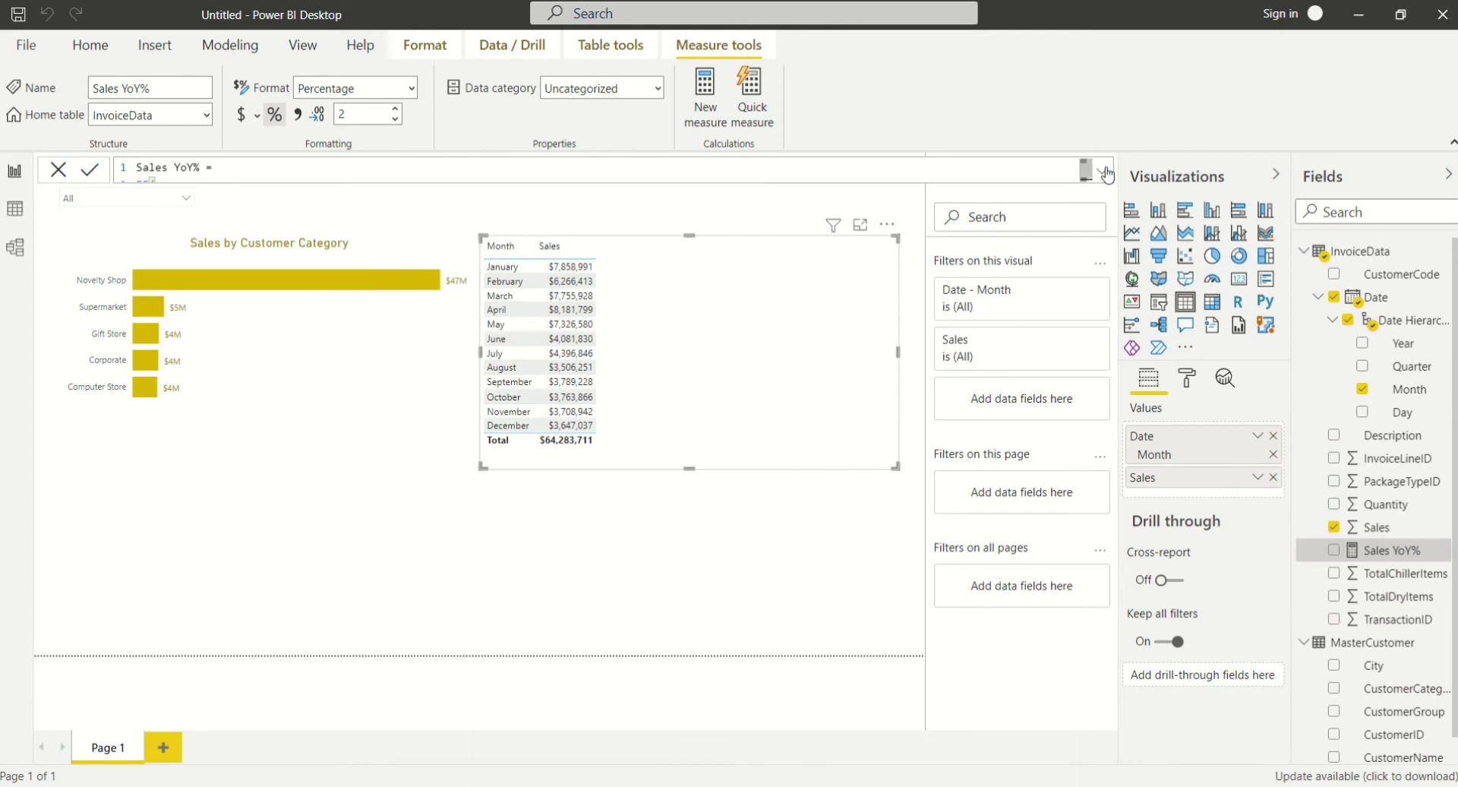
left_click(1337, 553)
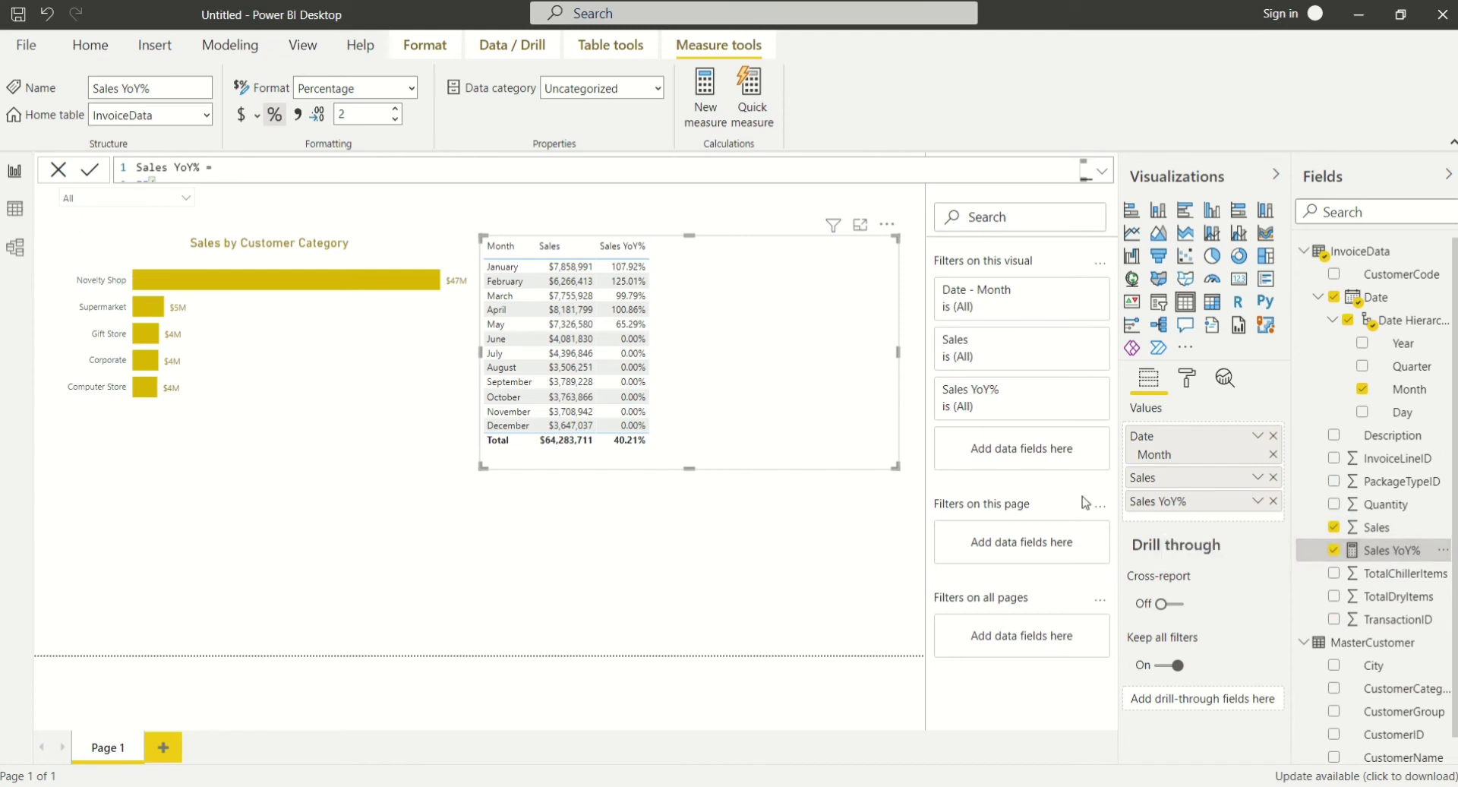
Create a quick measure for the year-to-date total, with InvoiceData's Sales as base value and Date as the date field.
right_click(1382, 529)
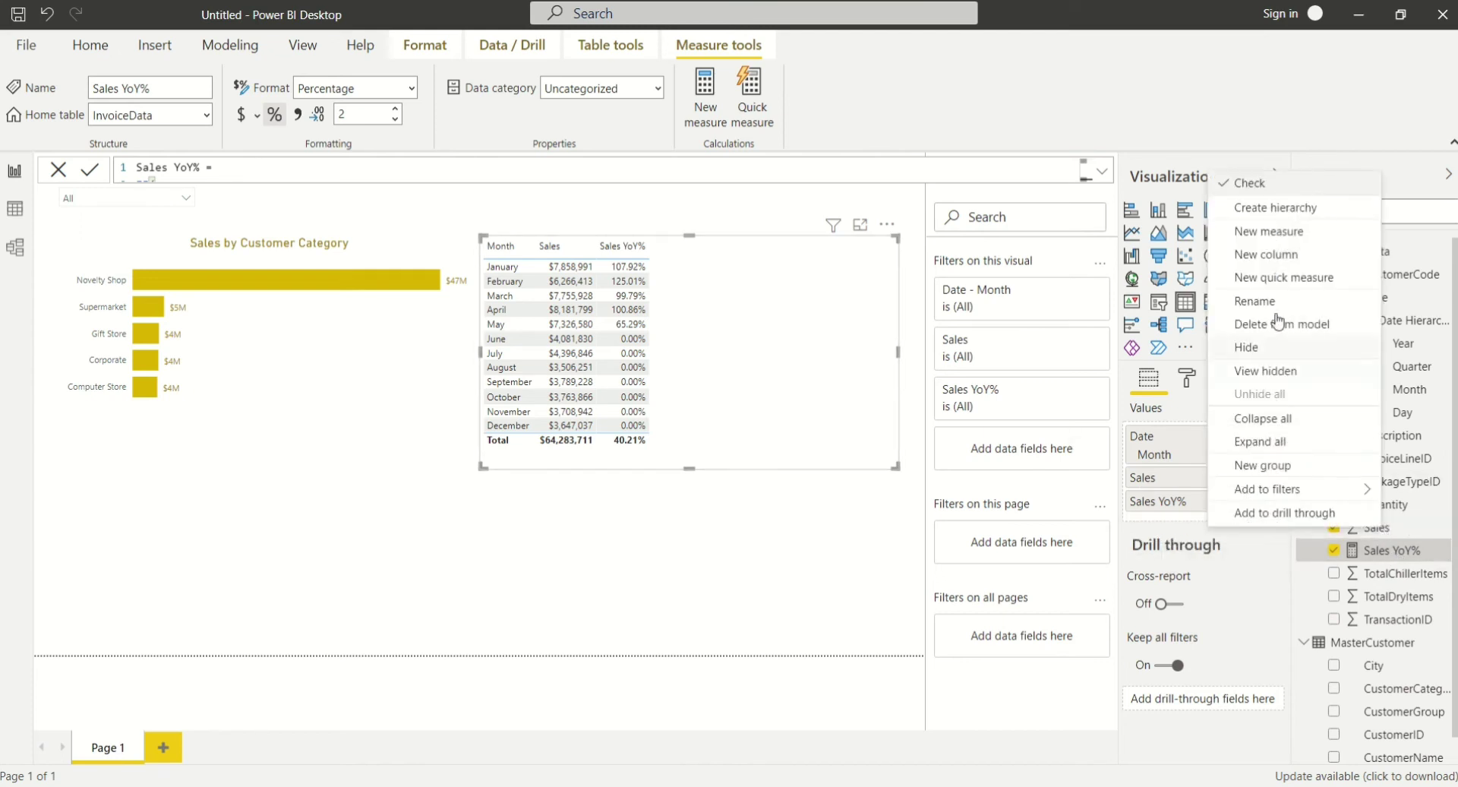
left_click(1280, 278)
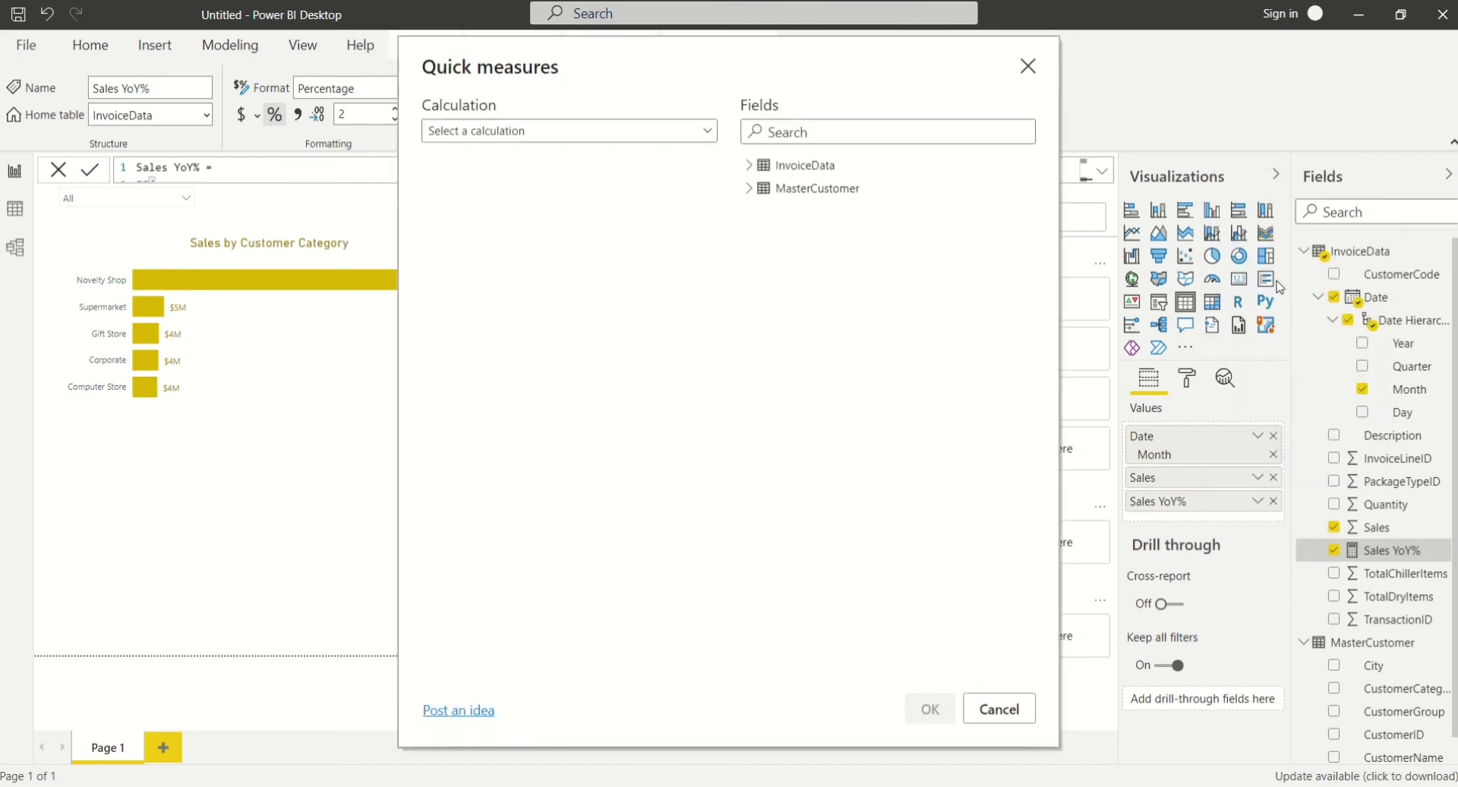
left_click(537, 138)
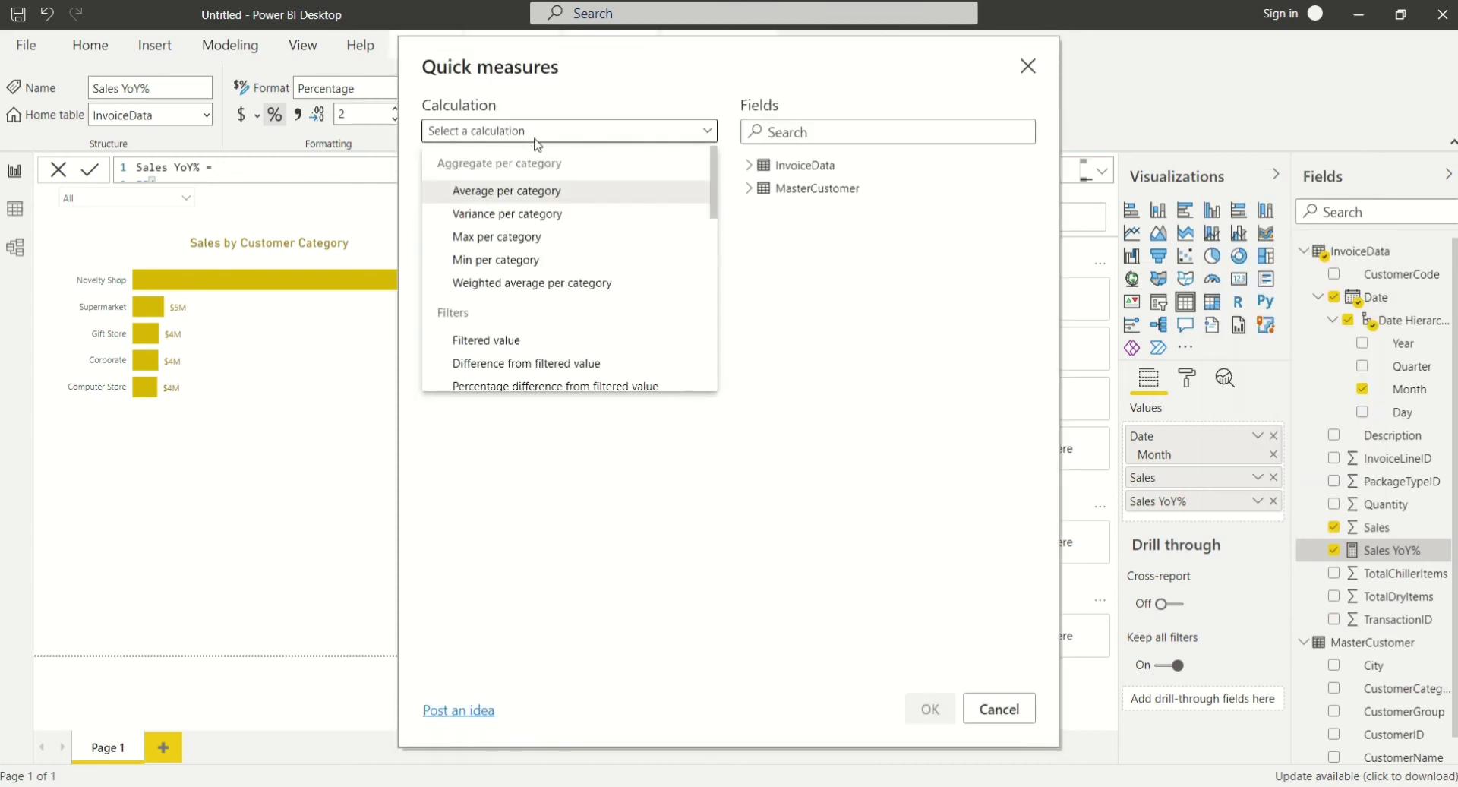
scroll(486, 235, "down", 5)
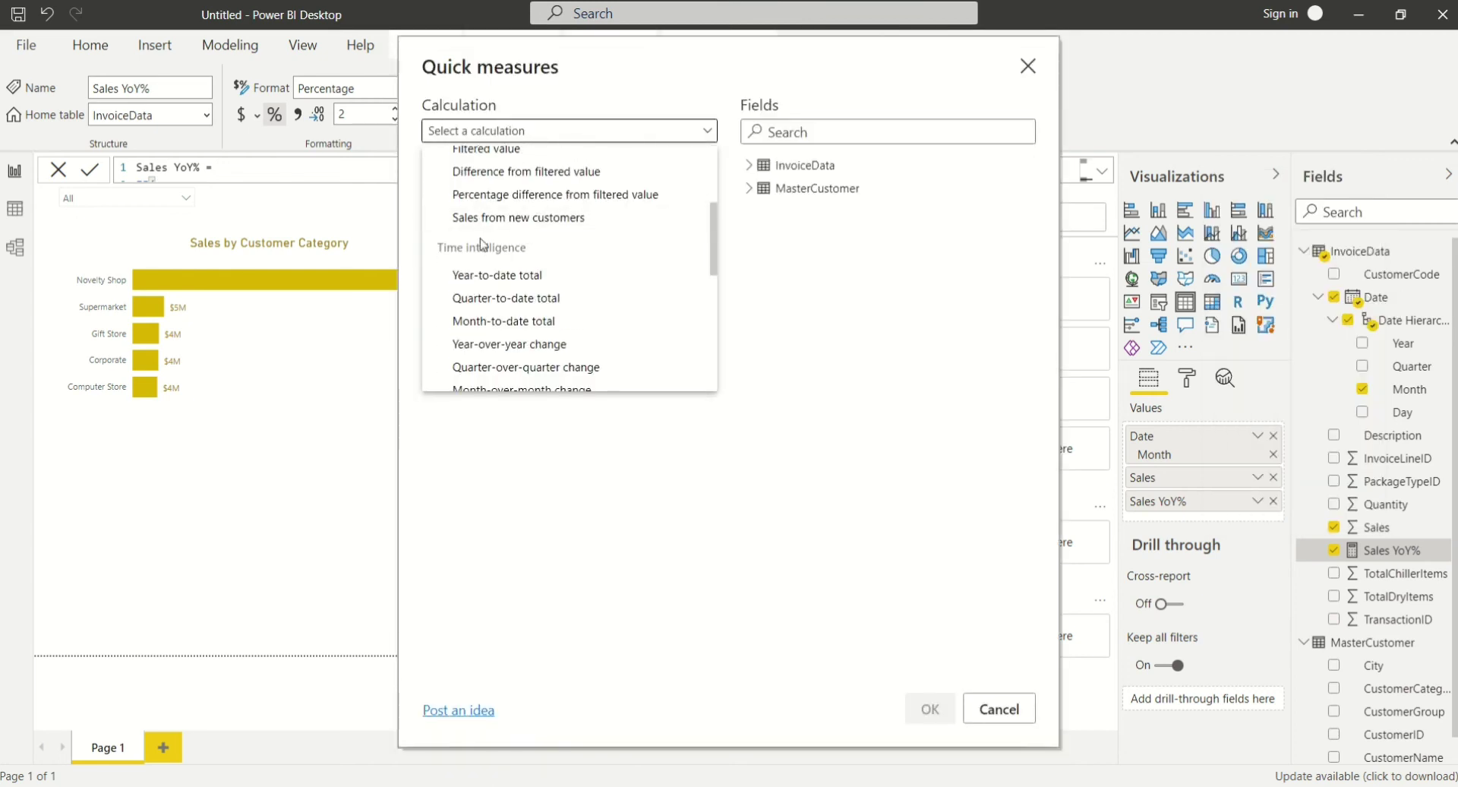
left_click(461, 277)
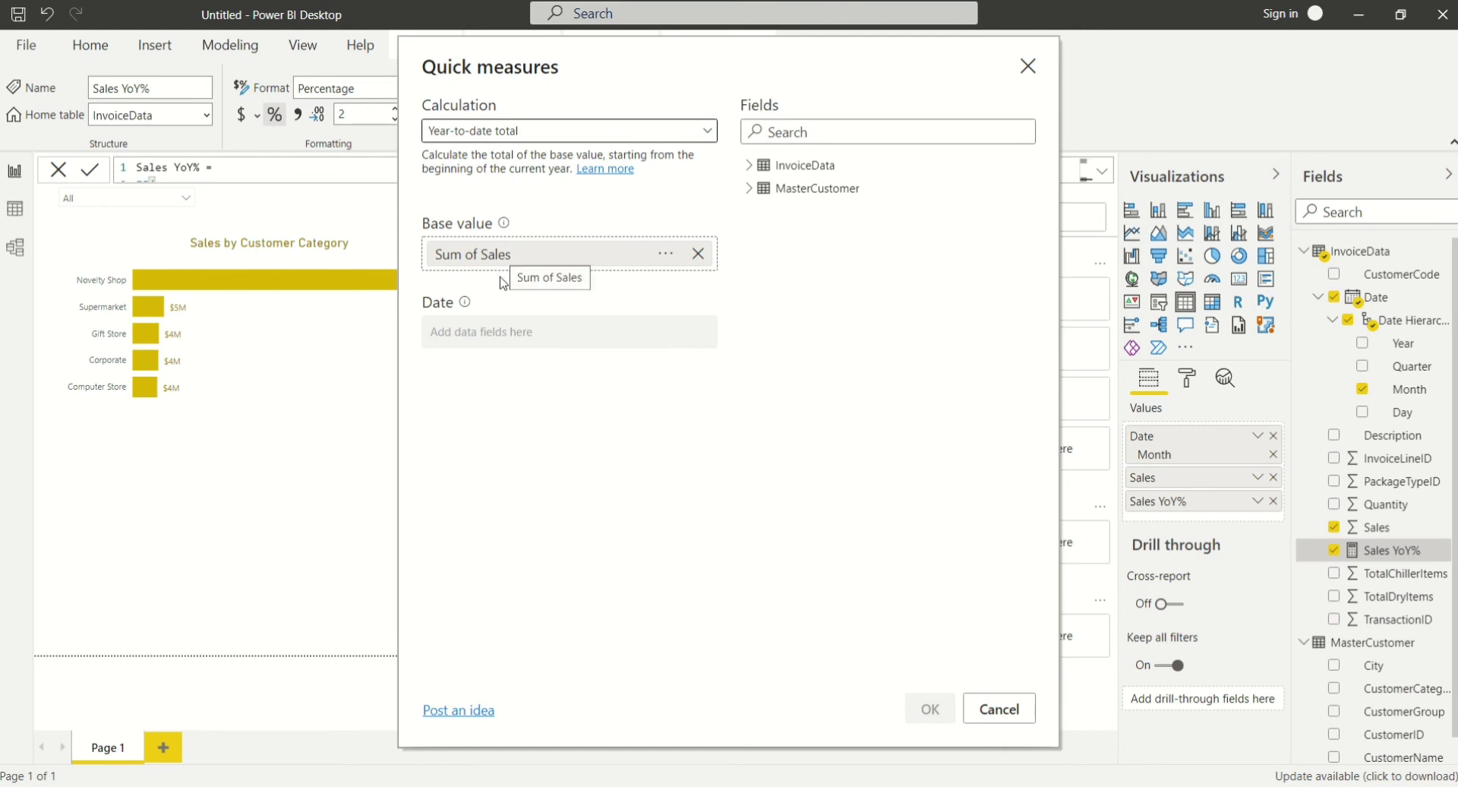
left_click(749, 165)
left_click_drag(805, 215, 499, 344)
left_click(928, 708)
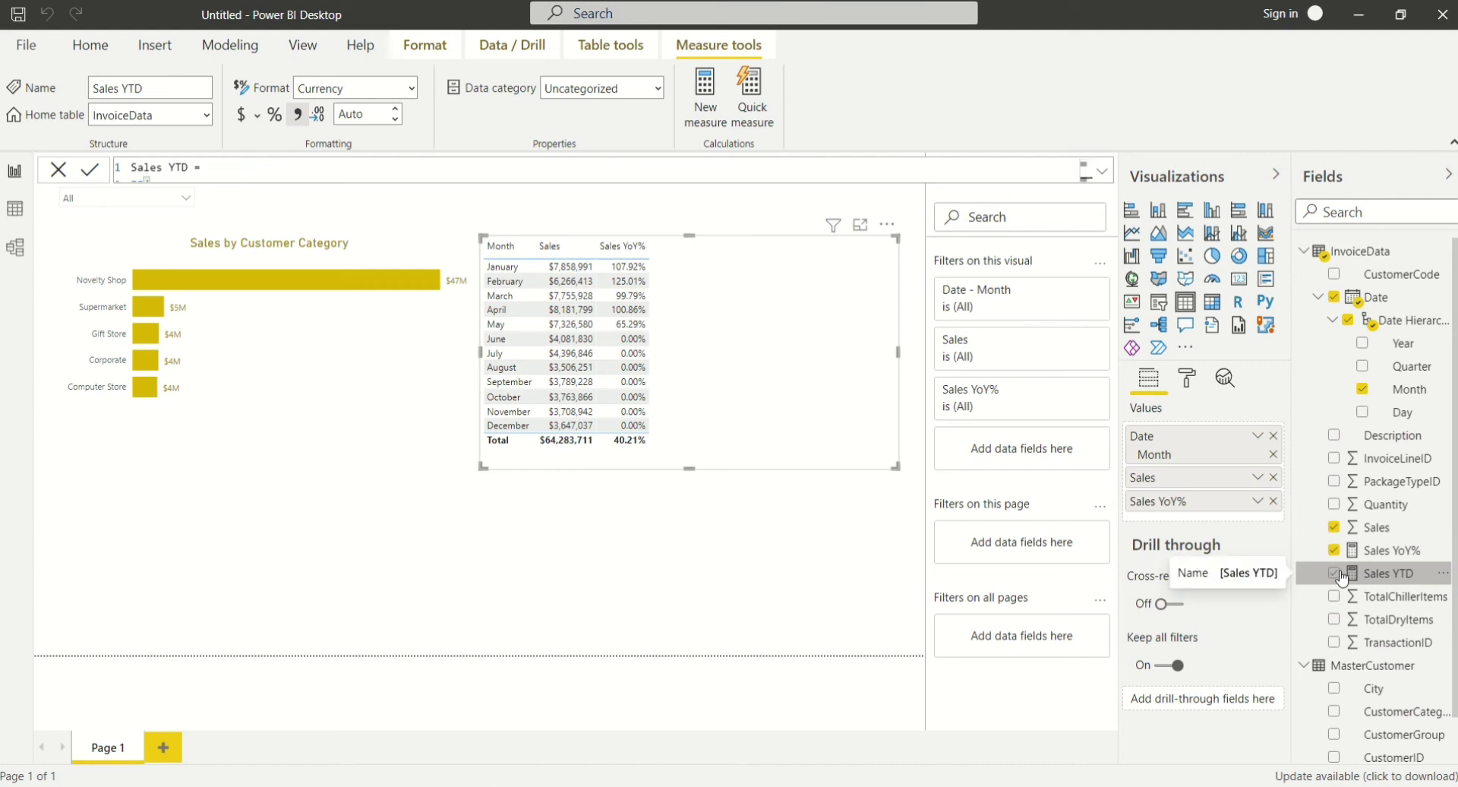
Add the Sales YTD measure to the monthly sales table and narrow the table to fit its columns.
left_click(1338, 574)
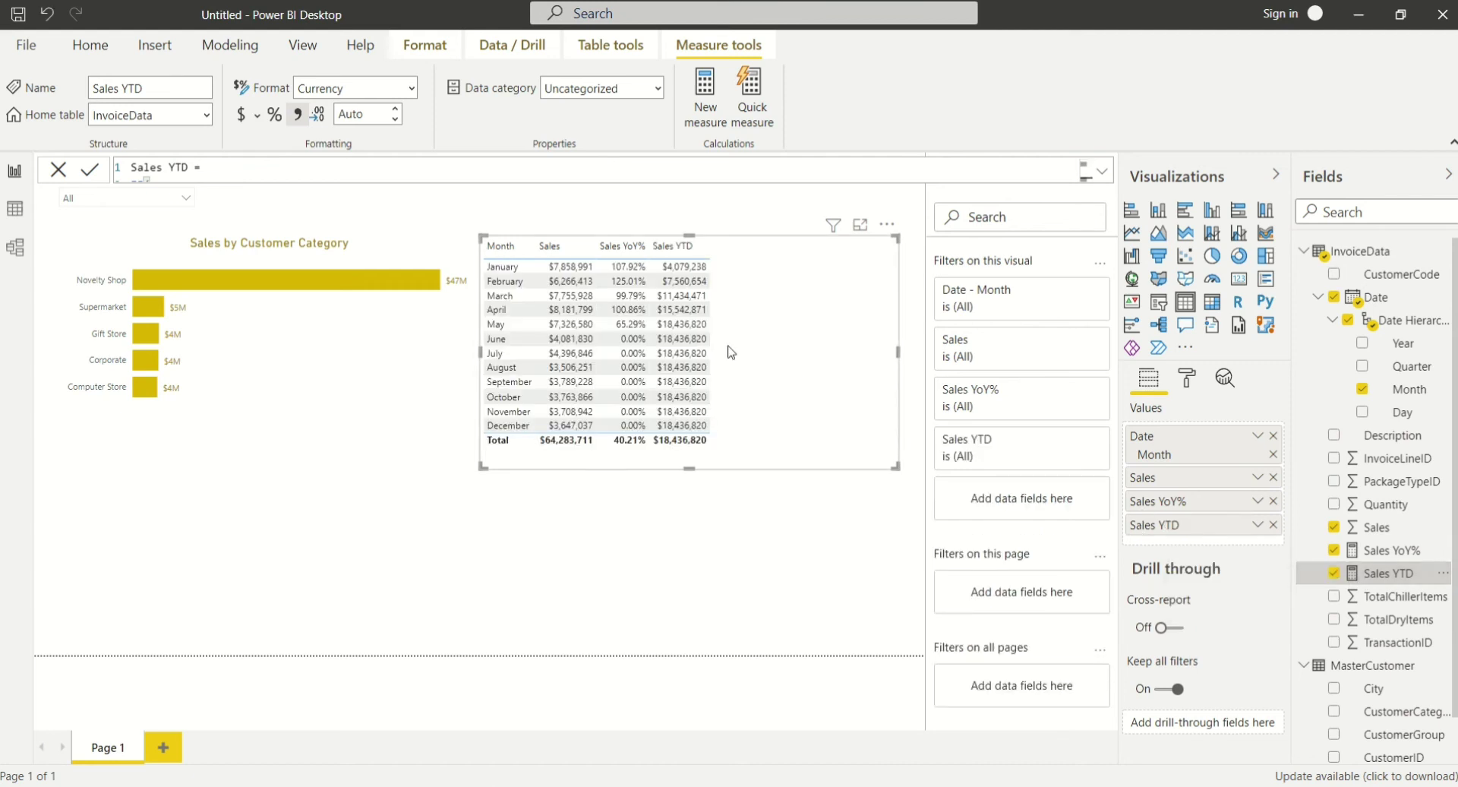
left_click_drag(895, 351, 716, 350)
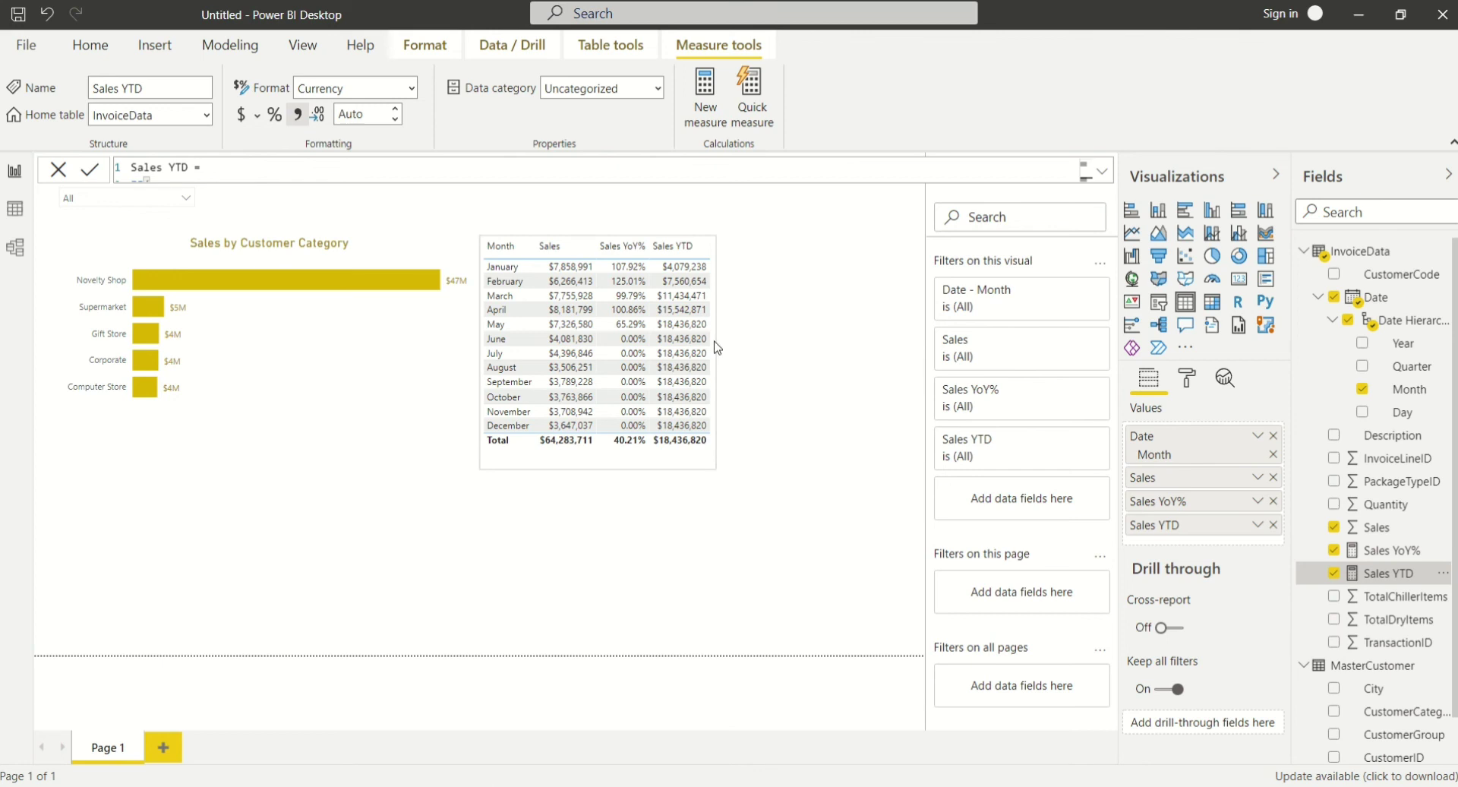
left_click(604, 478)
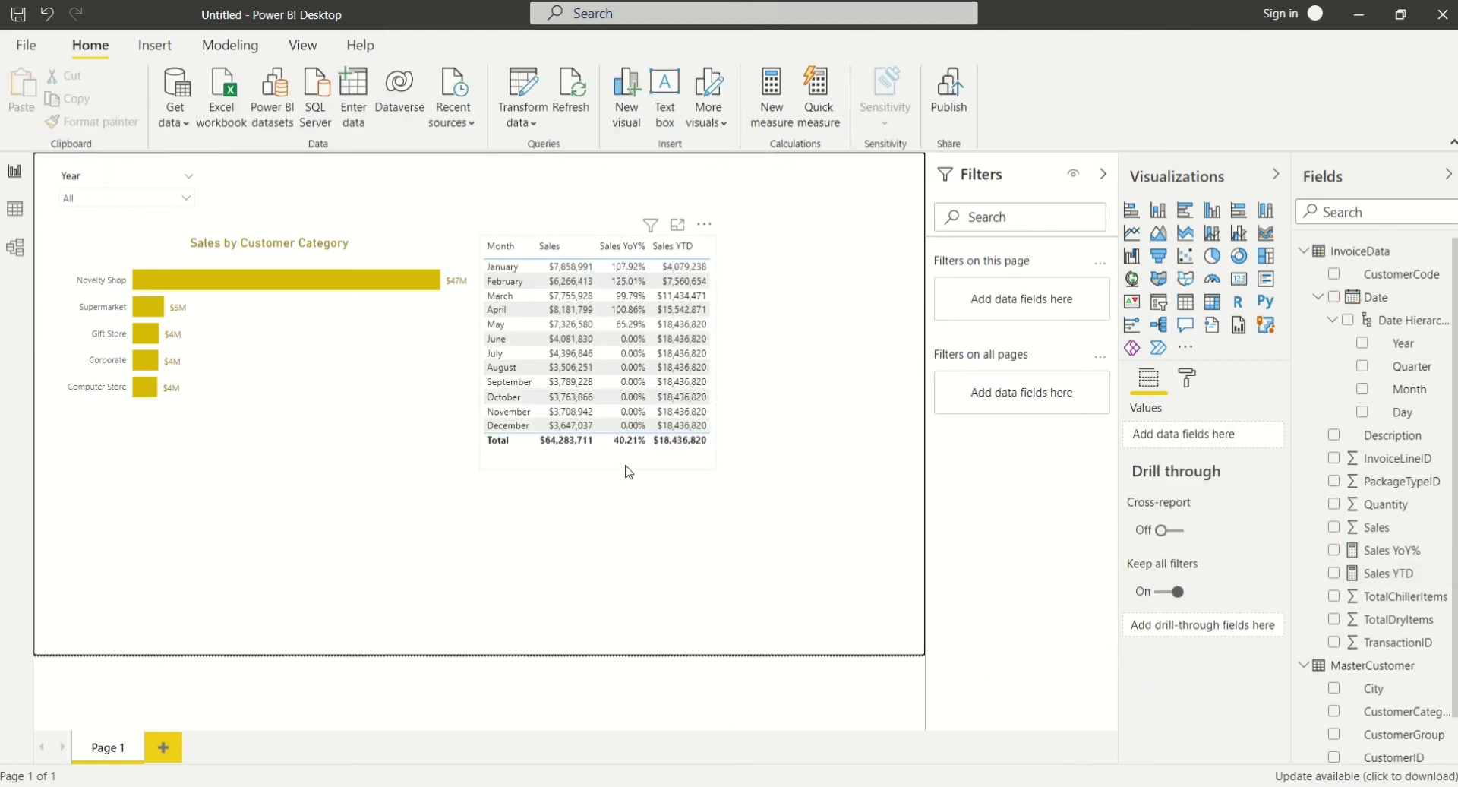
Insert a filled map below the bar chart showing Sales by the customers' Province.
left_click(635, 465)
left_click(812, 448)
left_click(1161, 283)
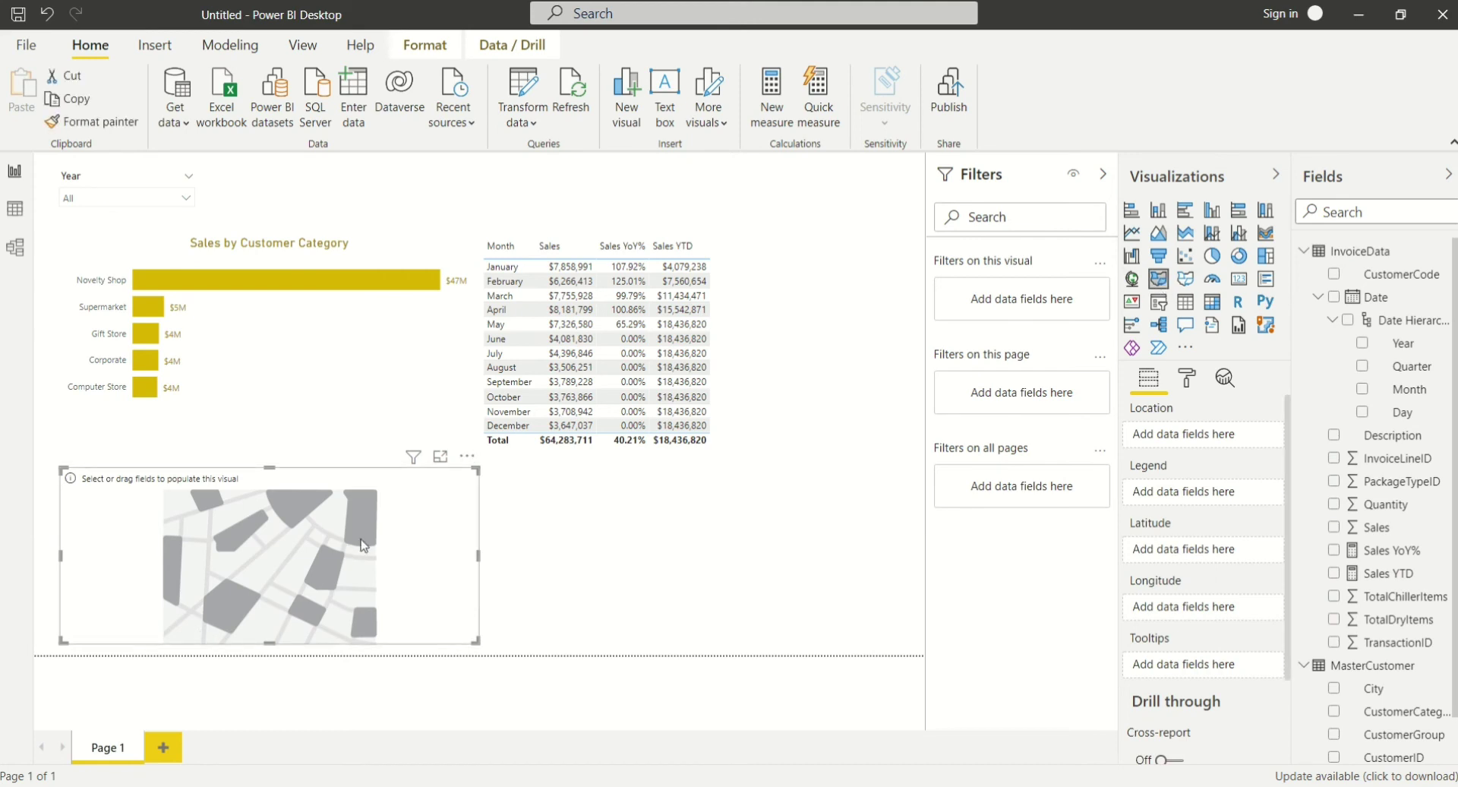
left_click(1318, 297)
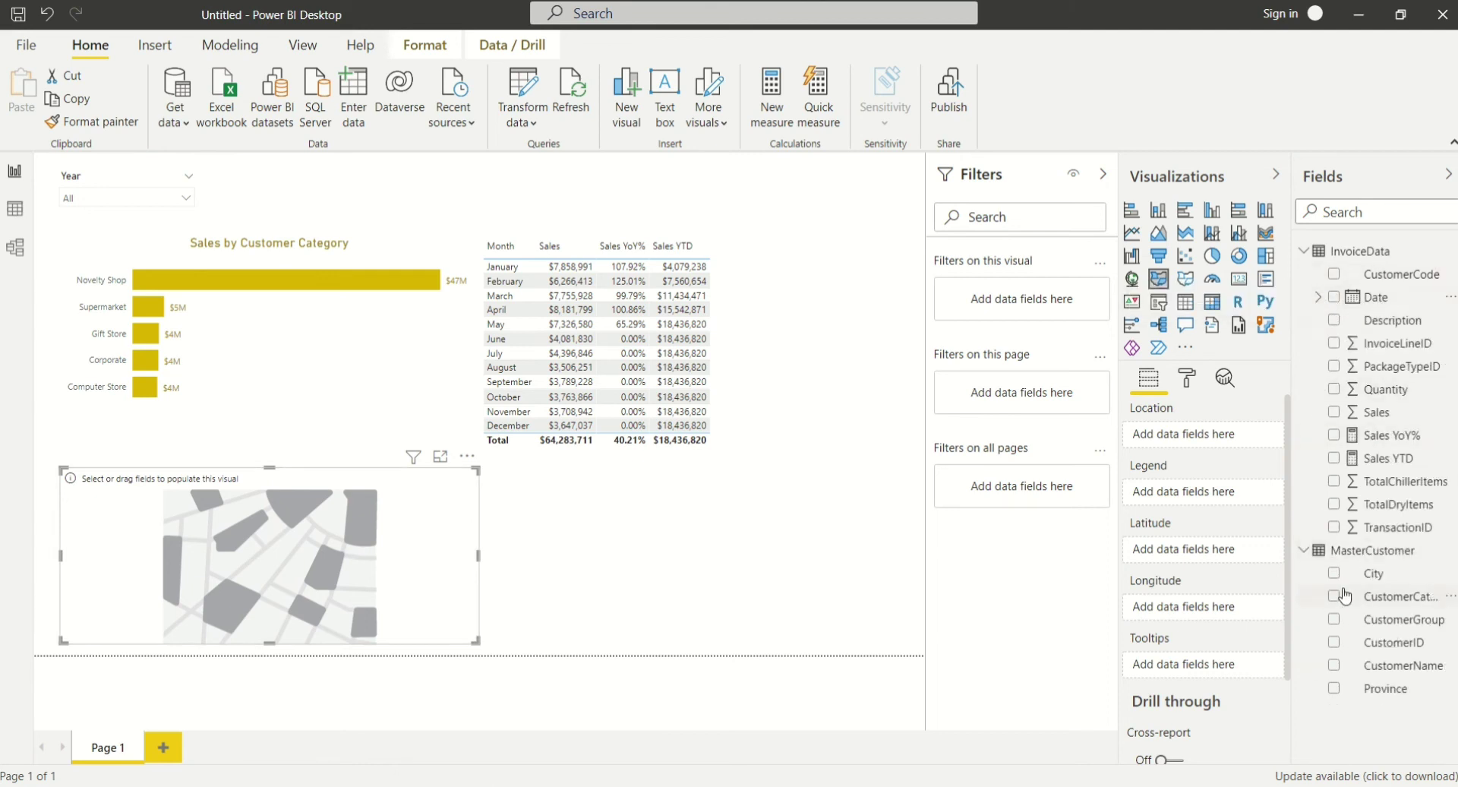
left_click(1334, 414)
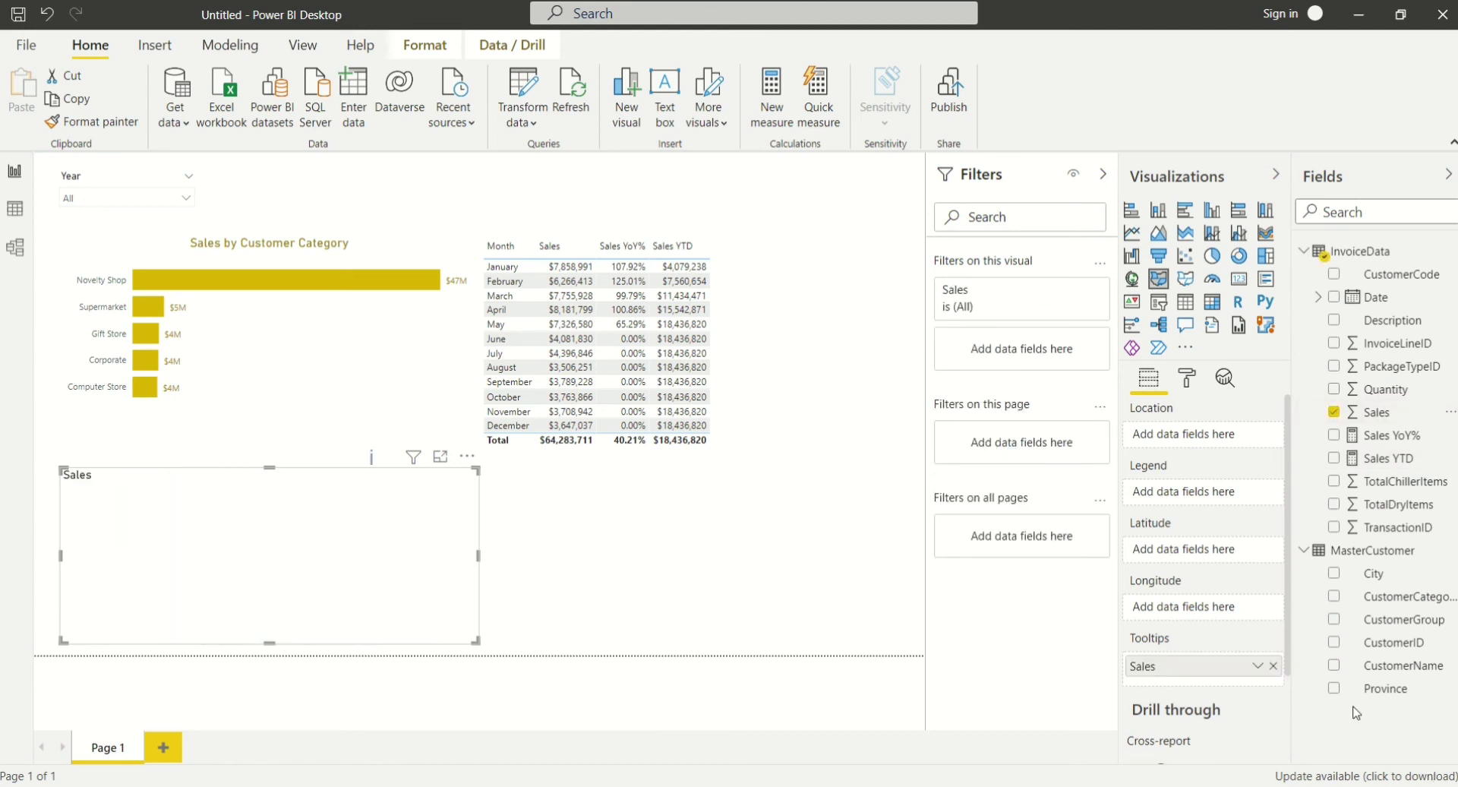
left_click(1334, 688)
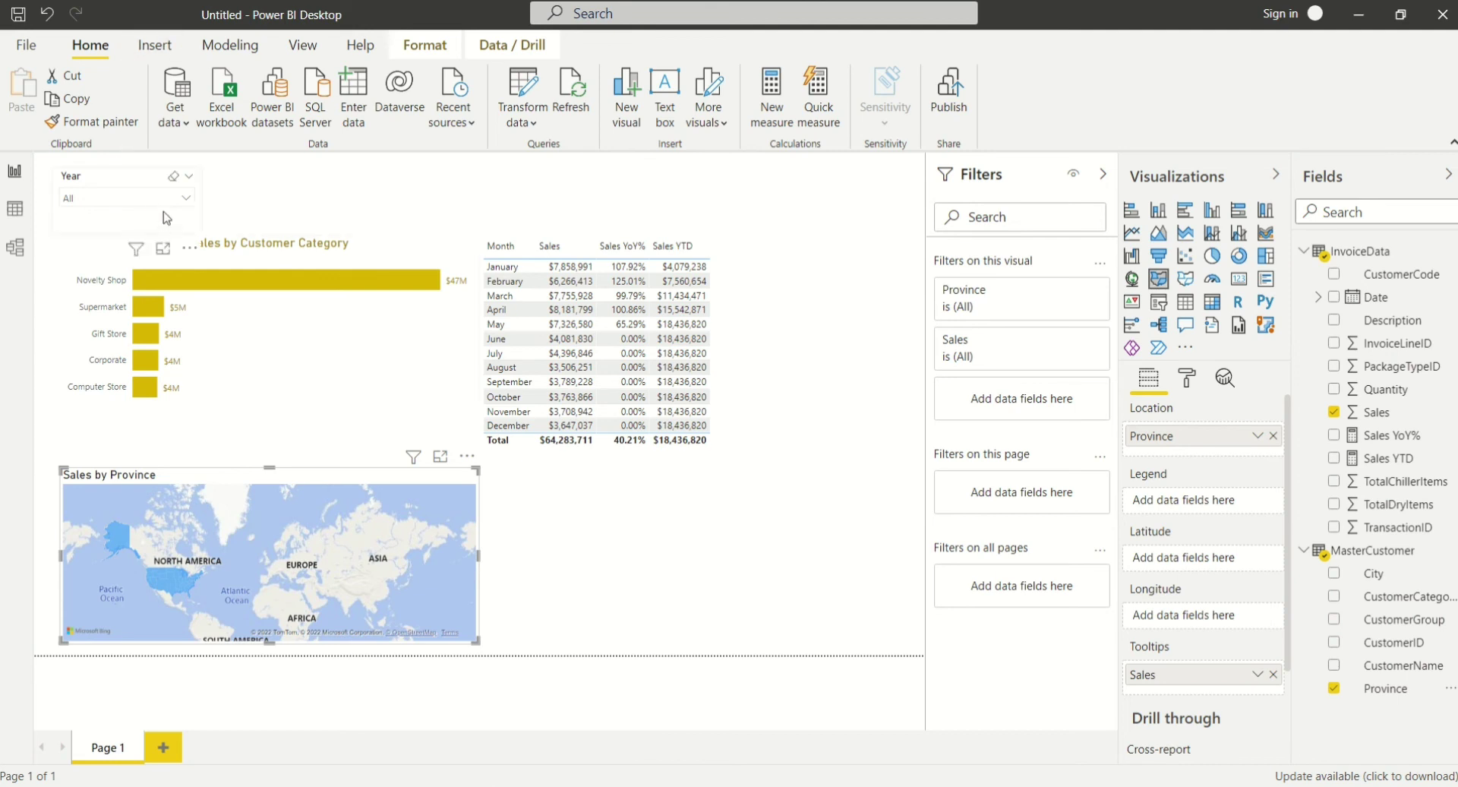
Filter the report page to 2018 with the Year slicer.
left_click(185, 200)
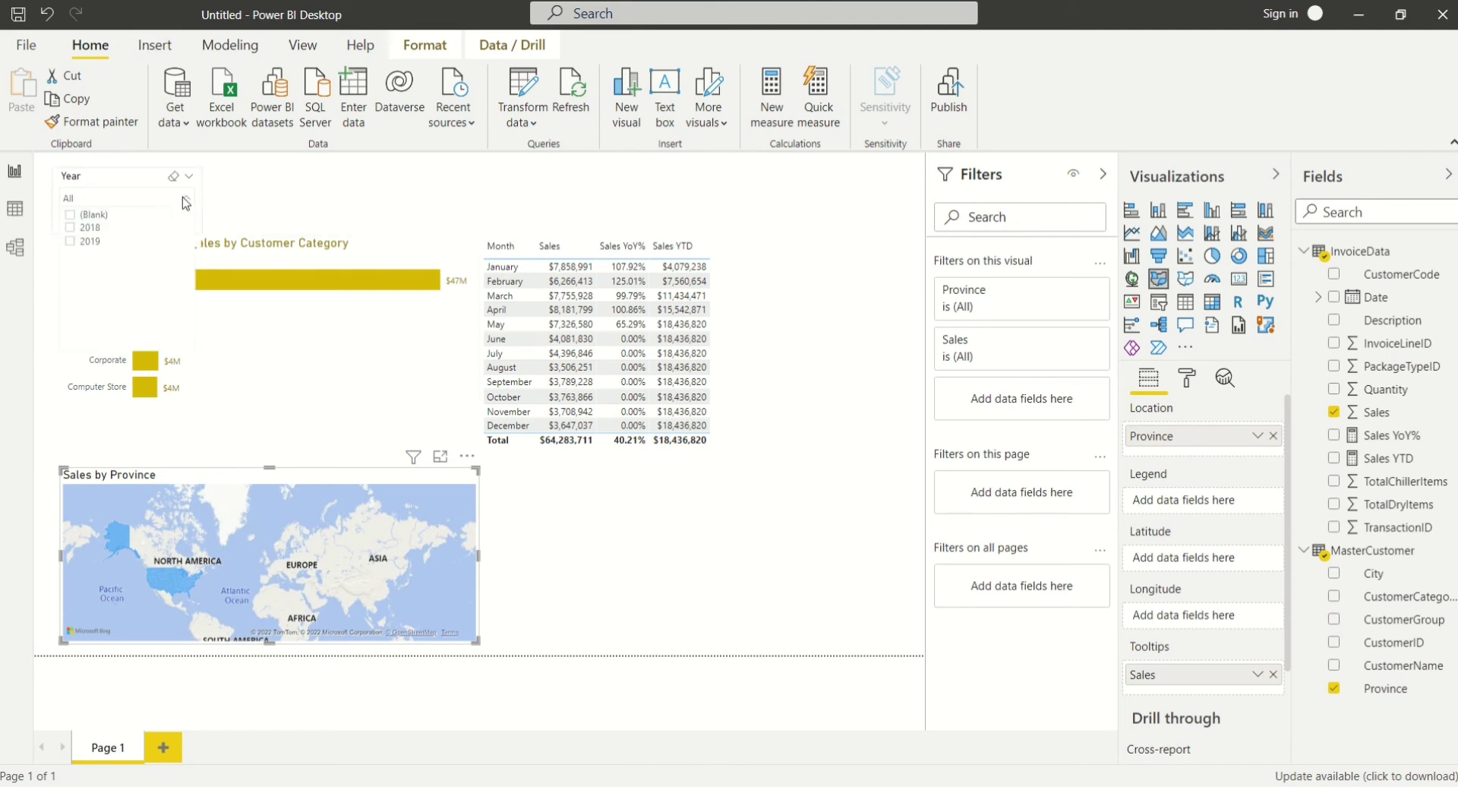
left_click(70, 228)
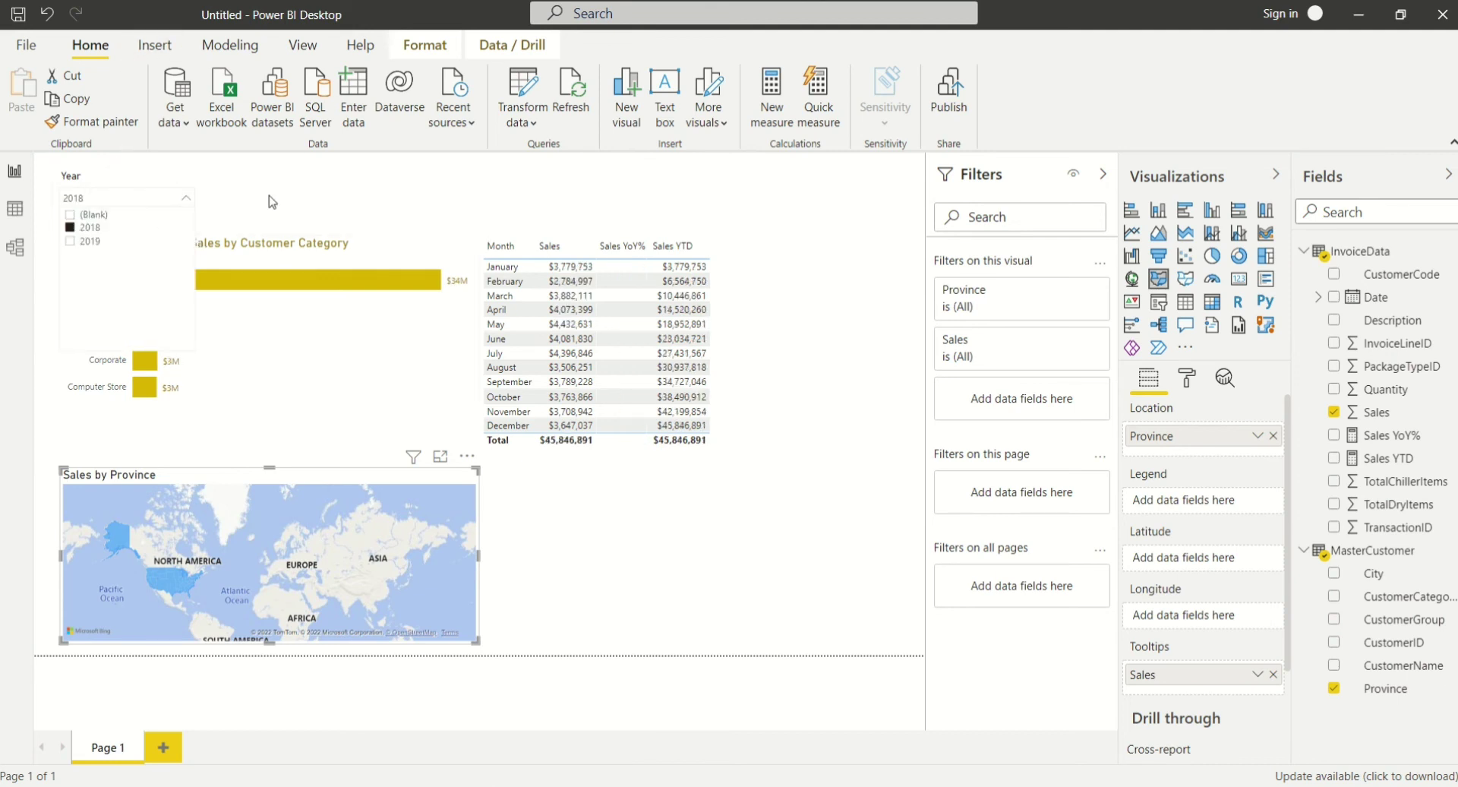
left_click(377, 192)
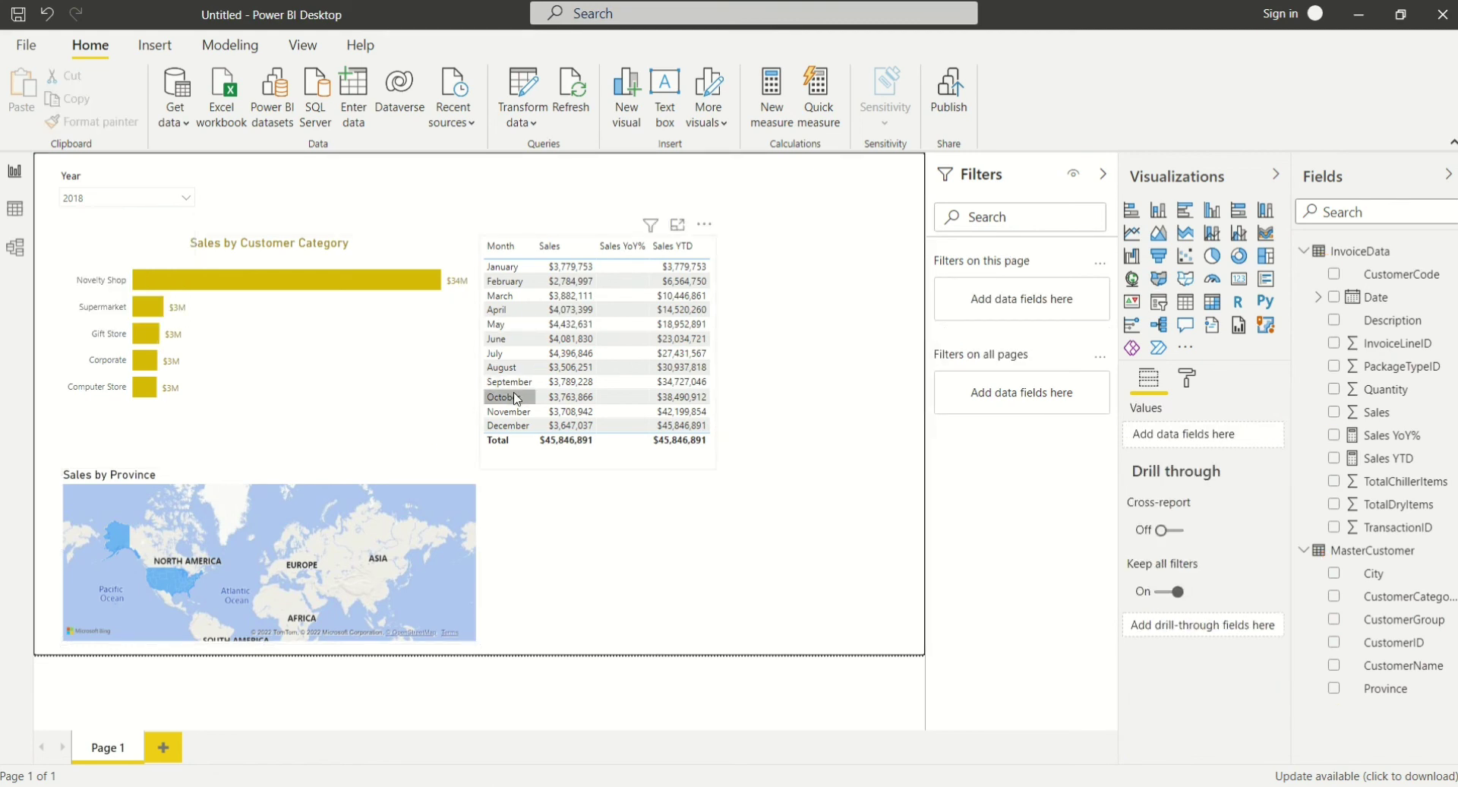
Test cross-filtering with December in the sales table and Gift Store in the bar chart, clearing each selection.
left_click(514, 430)
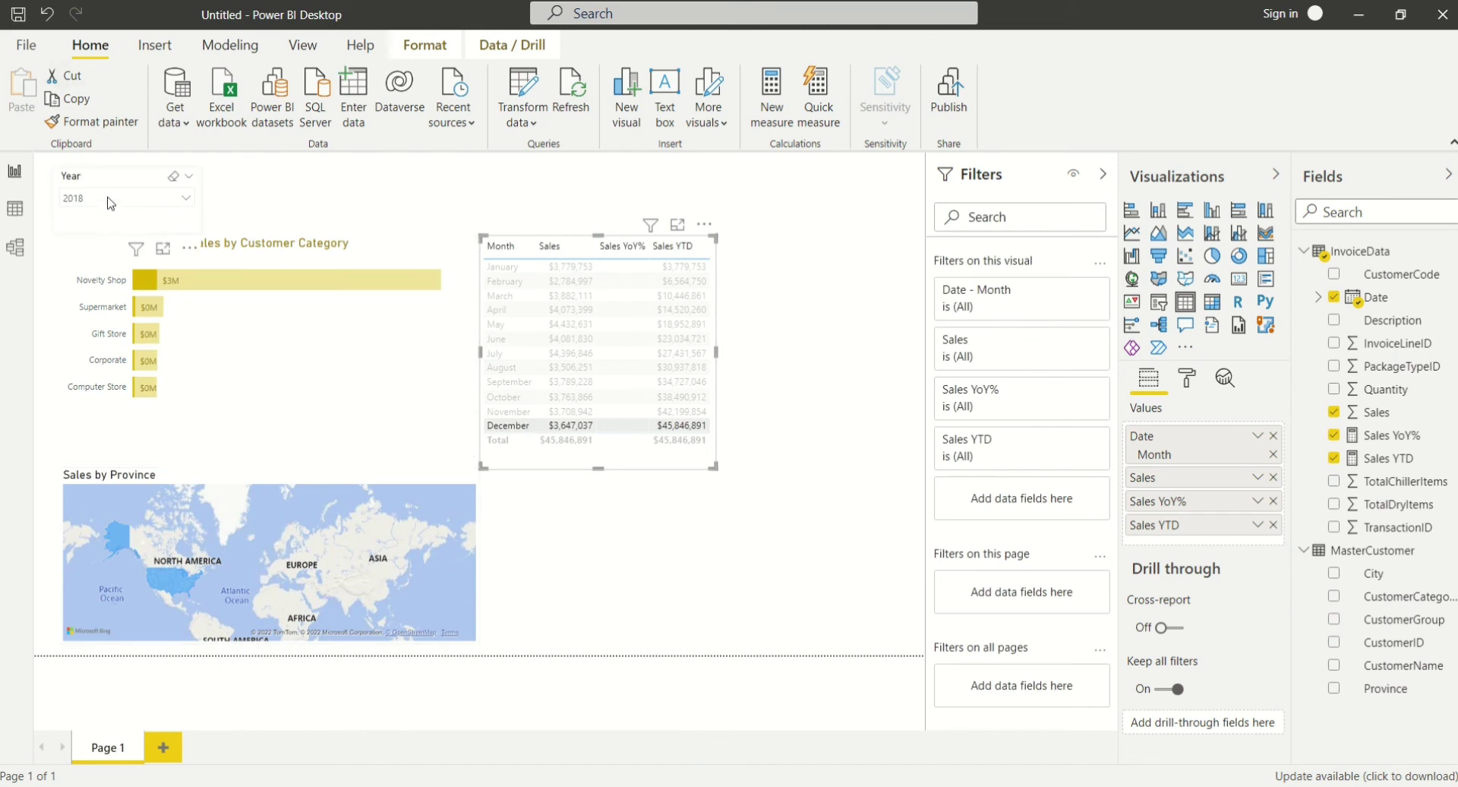
left_click(524, 425)
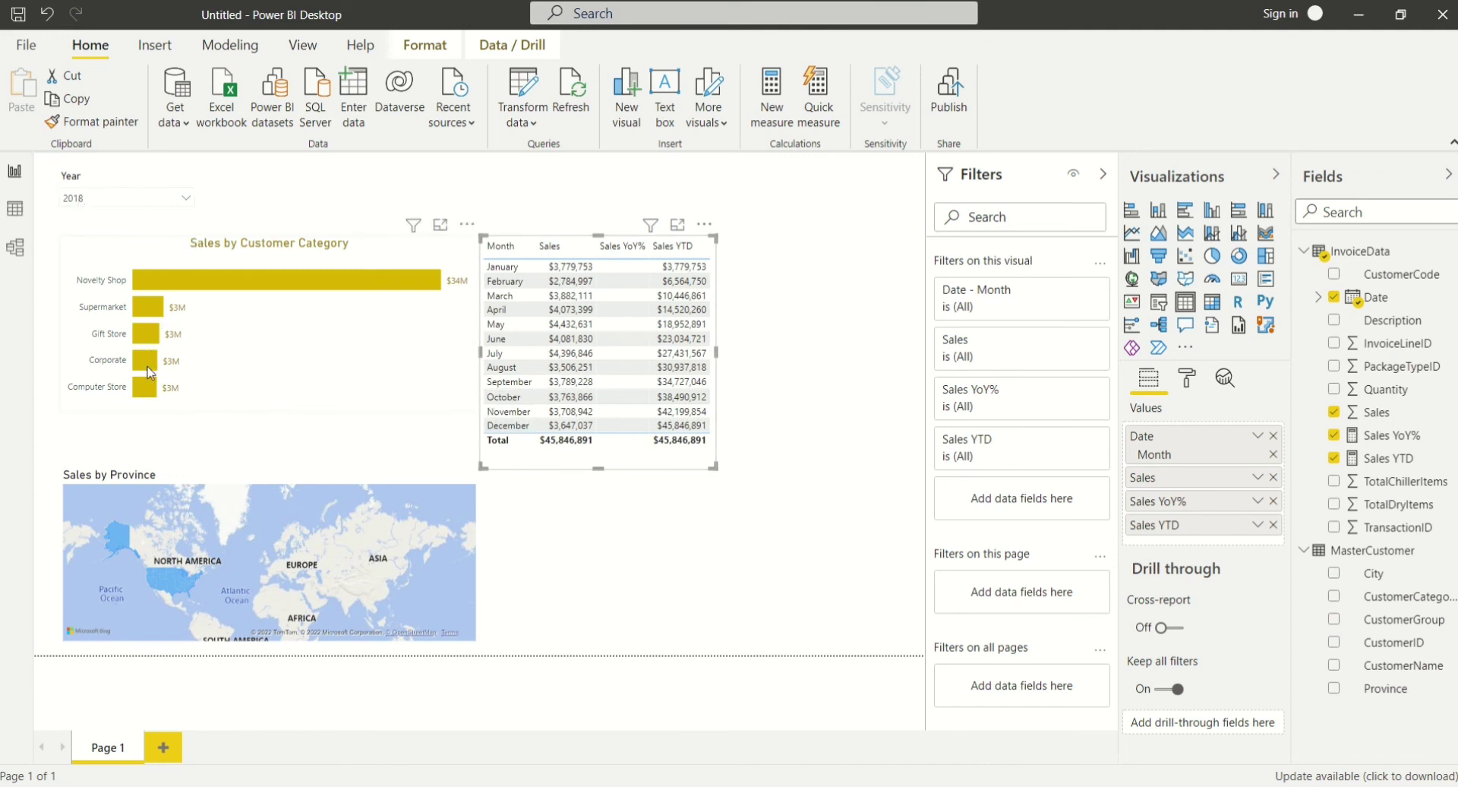
left_click(156, 337)
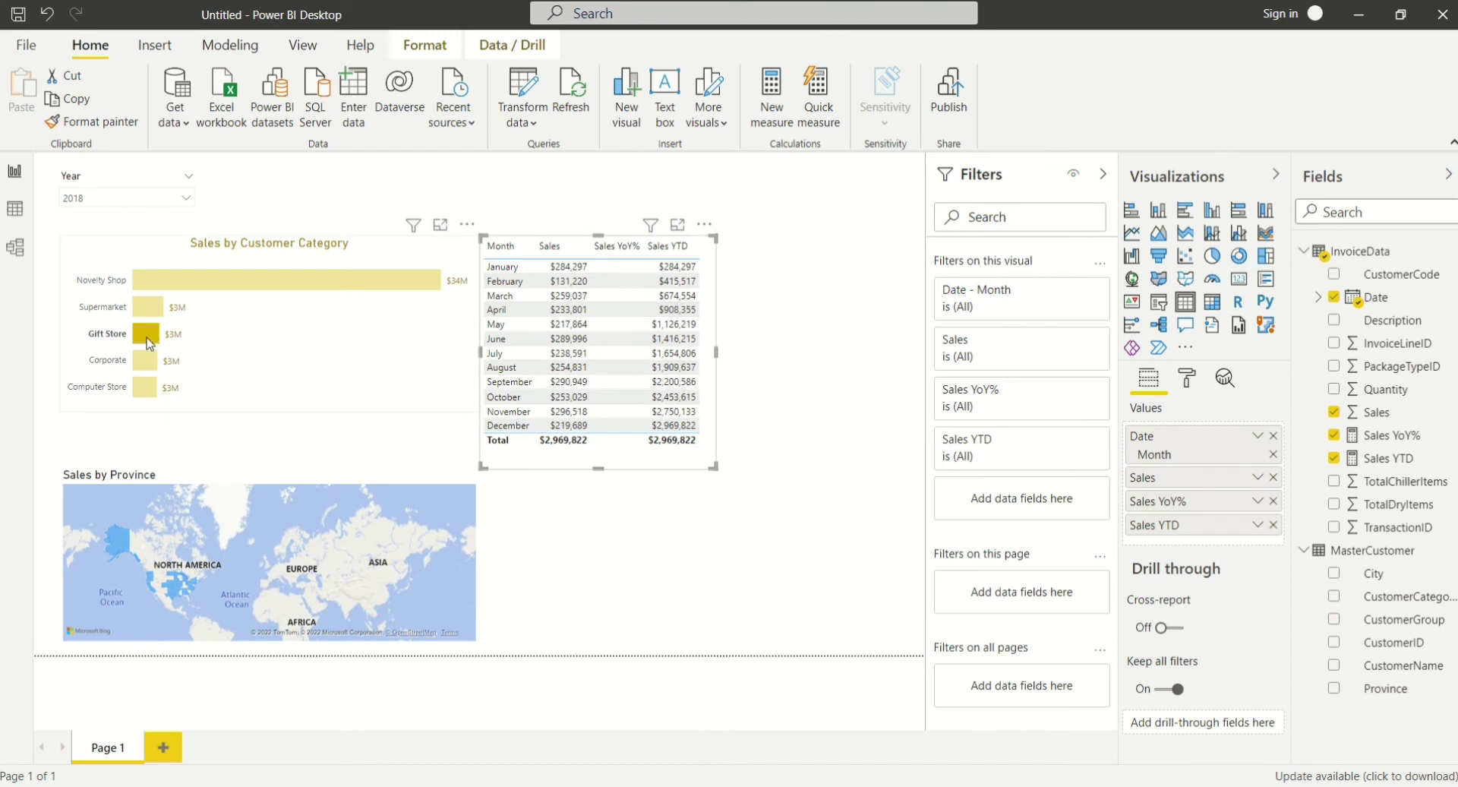
left_click(153, 342)
Try the Year slicer's blank value, and clear the slicer selection so that all years are included.
left_click(152, 199)
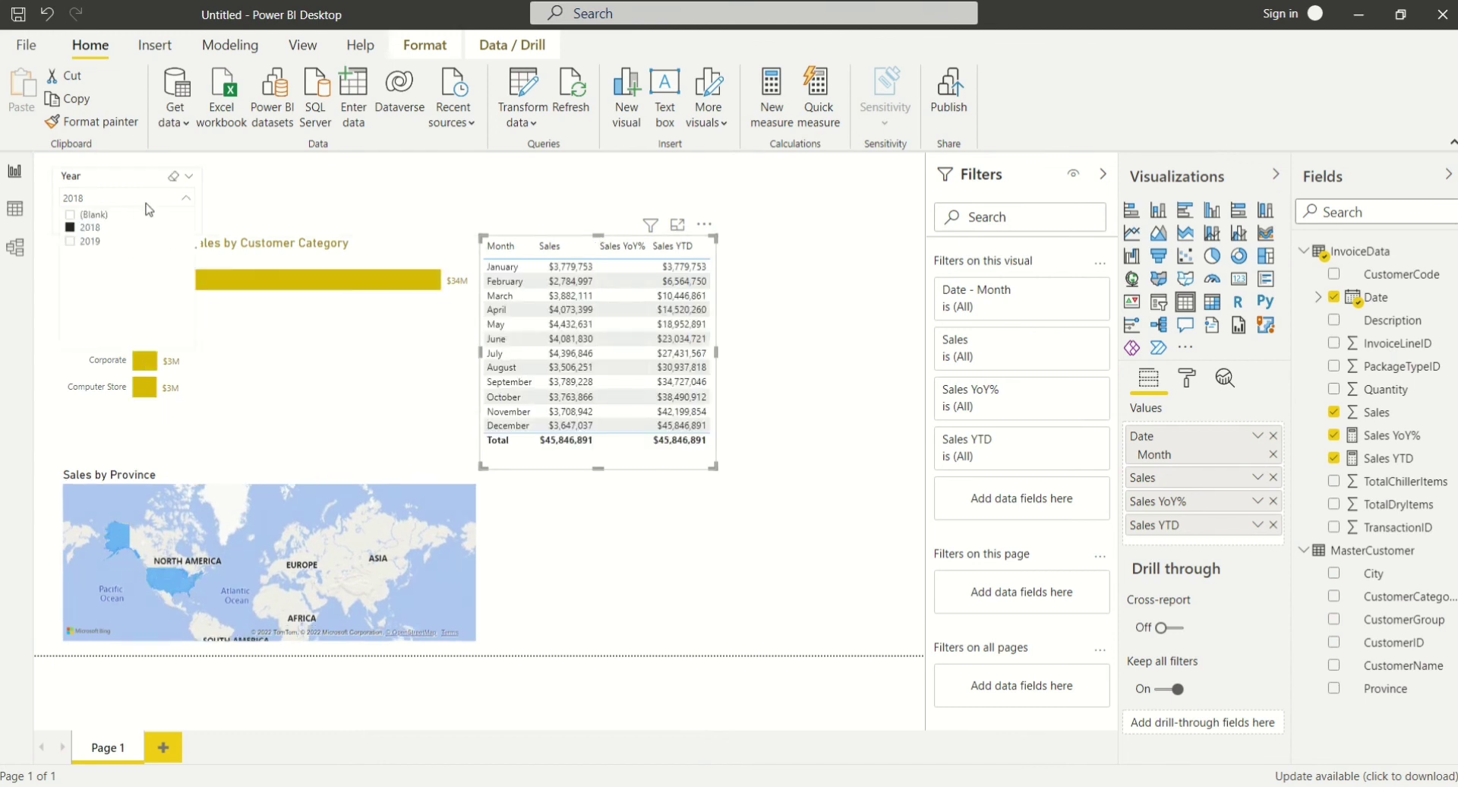
left_click(70, 215)
left_click(254, 205)
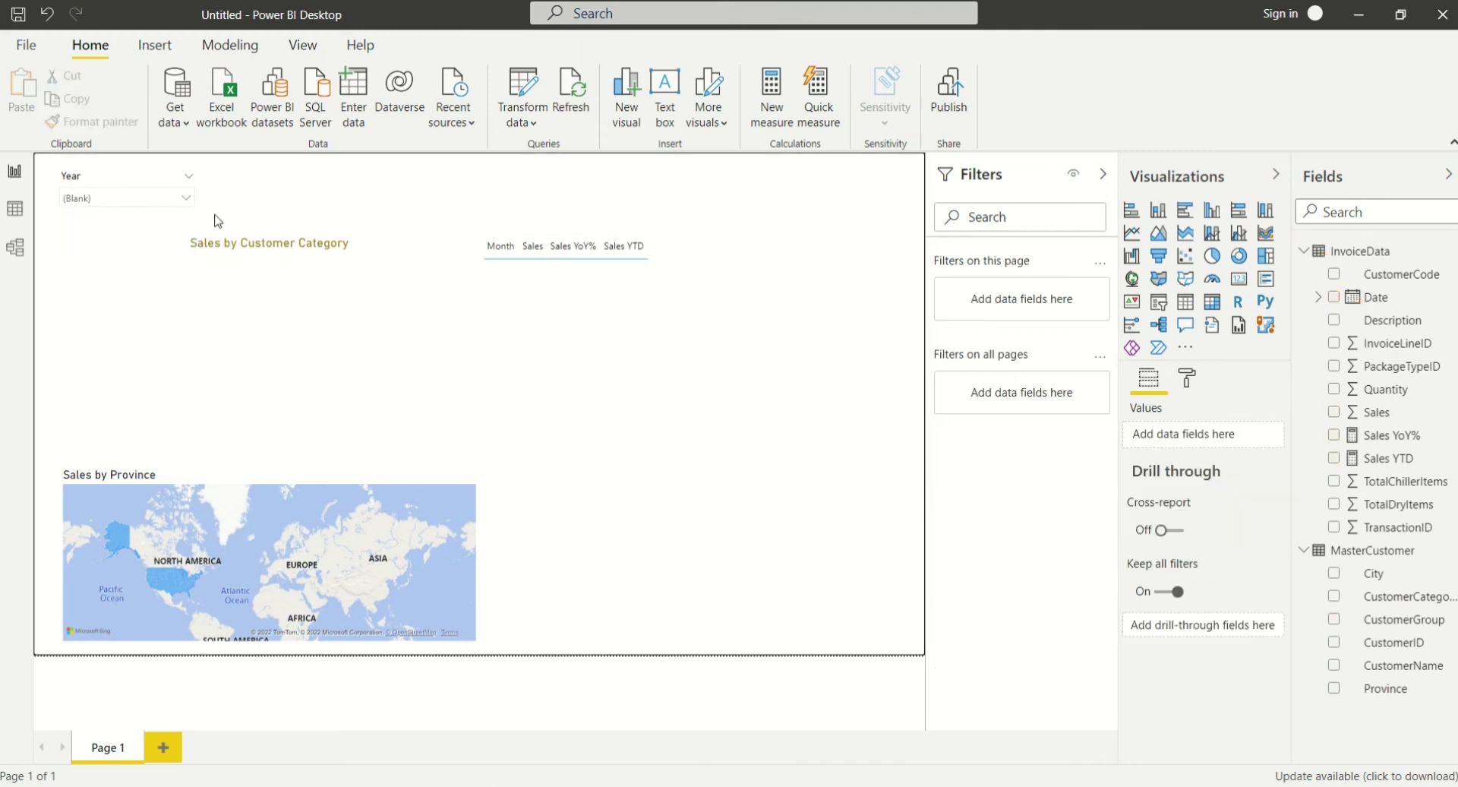
left_click(162, 203)
left_click(85, 216)
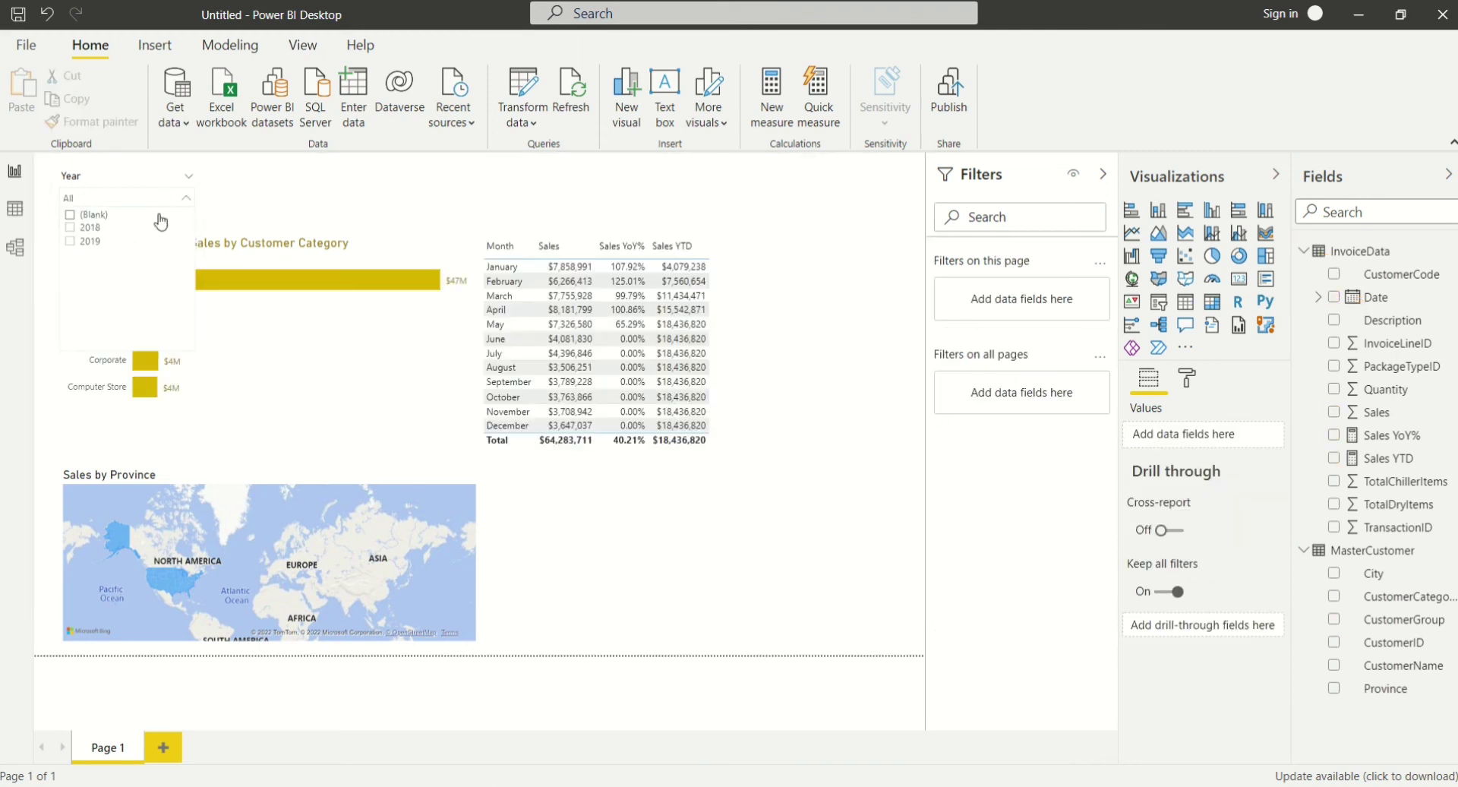
left_click(274, 208)
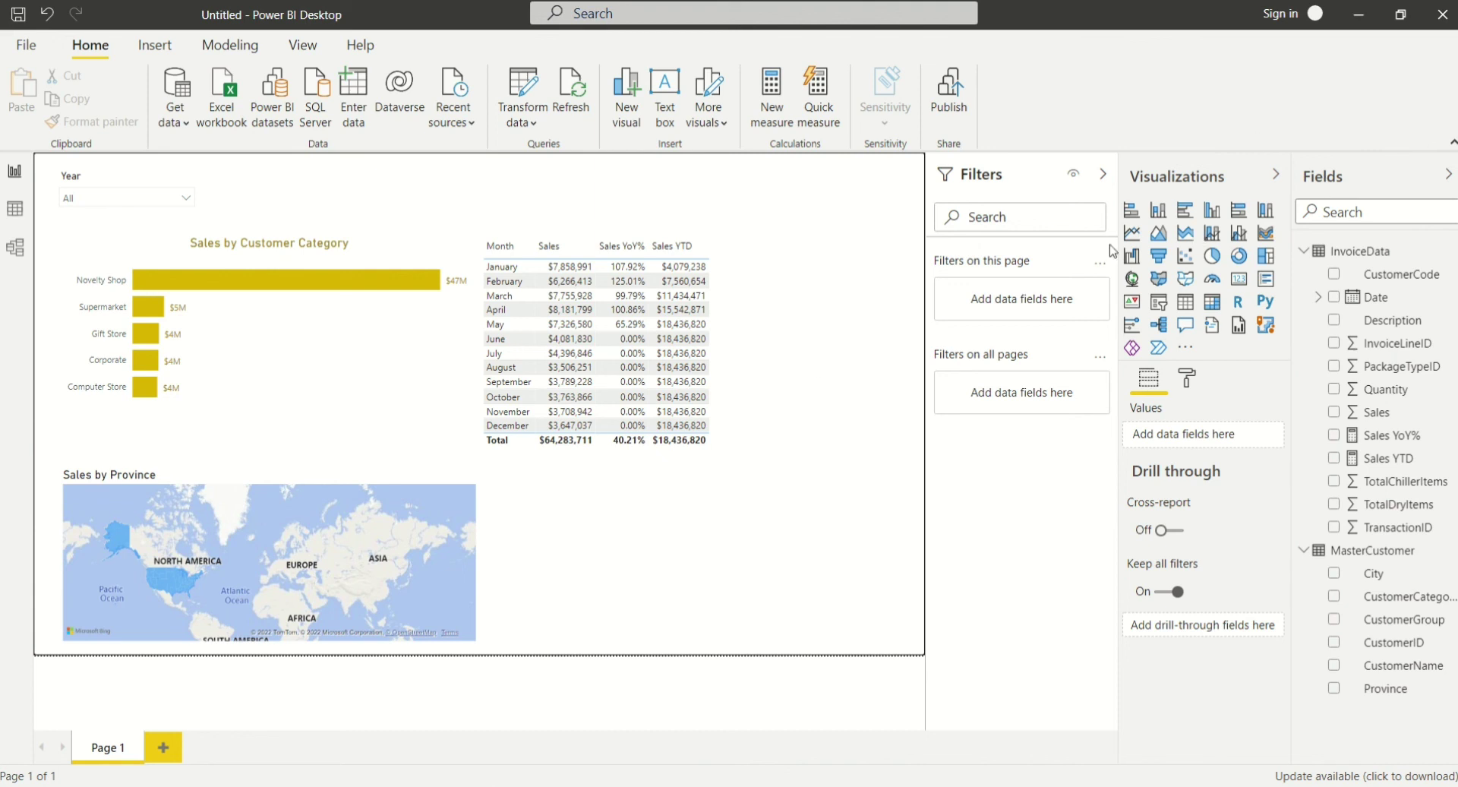
Insert a line chart beside the map that plots Quantity by Month from the Date hierarchy.
left_click(1131, 232)
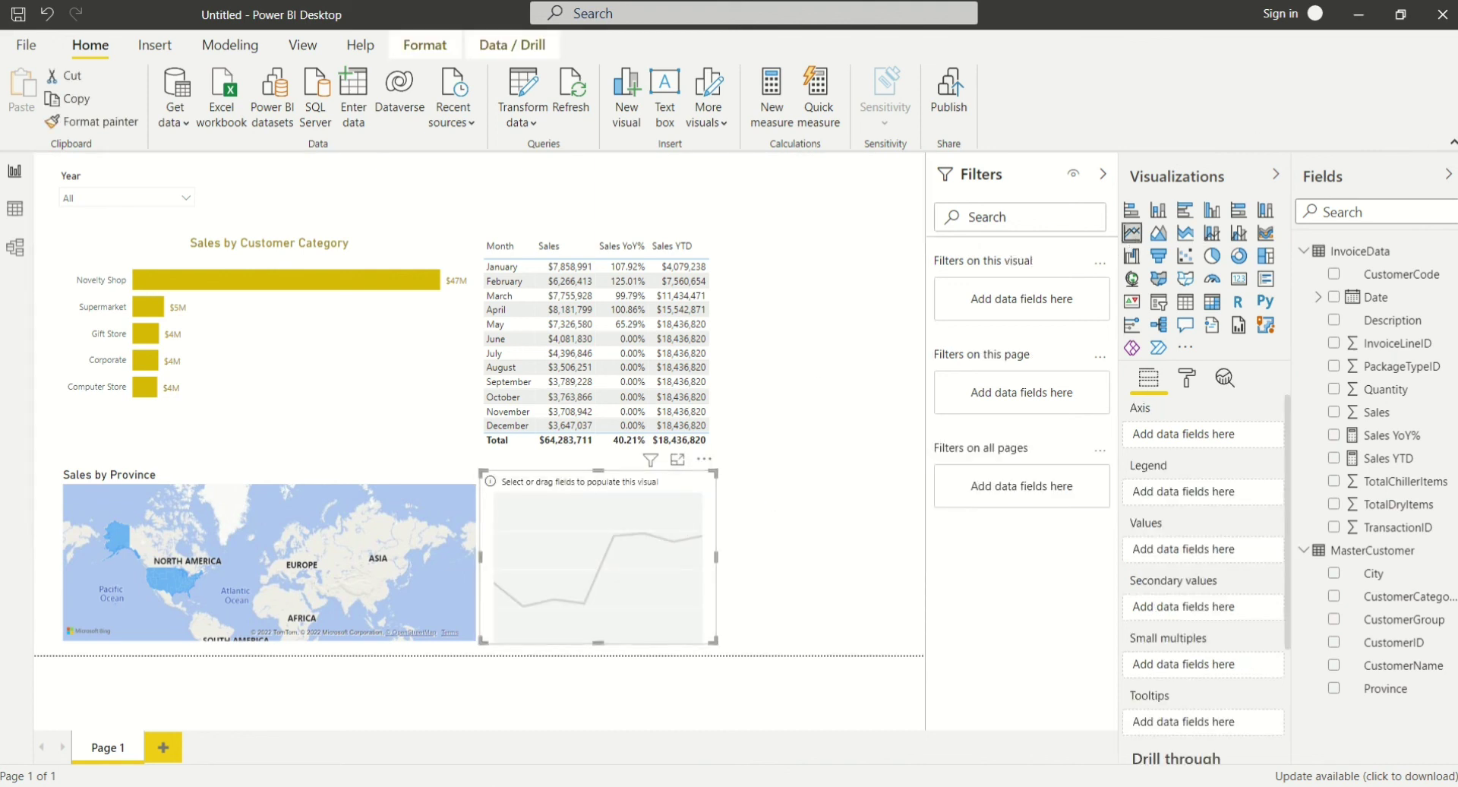
left_click(1335, 391)
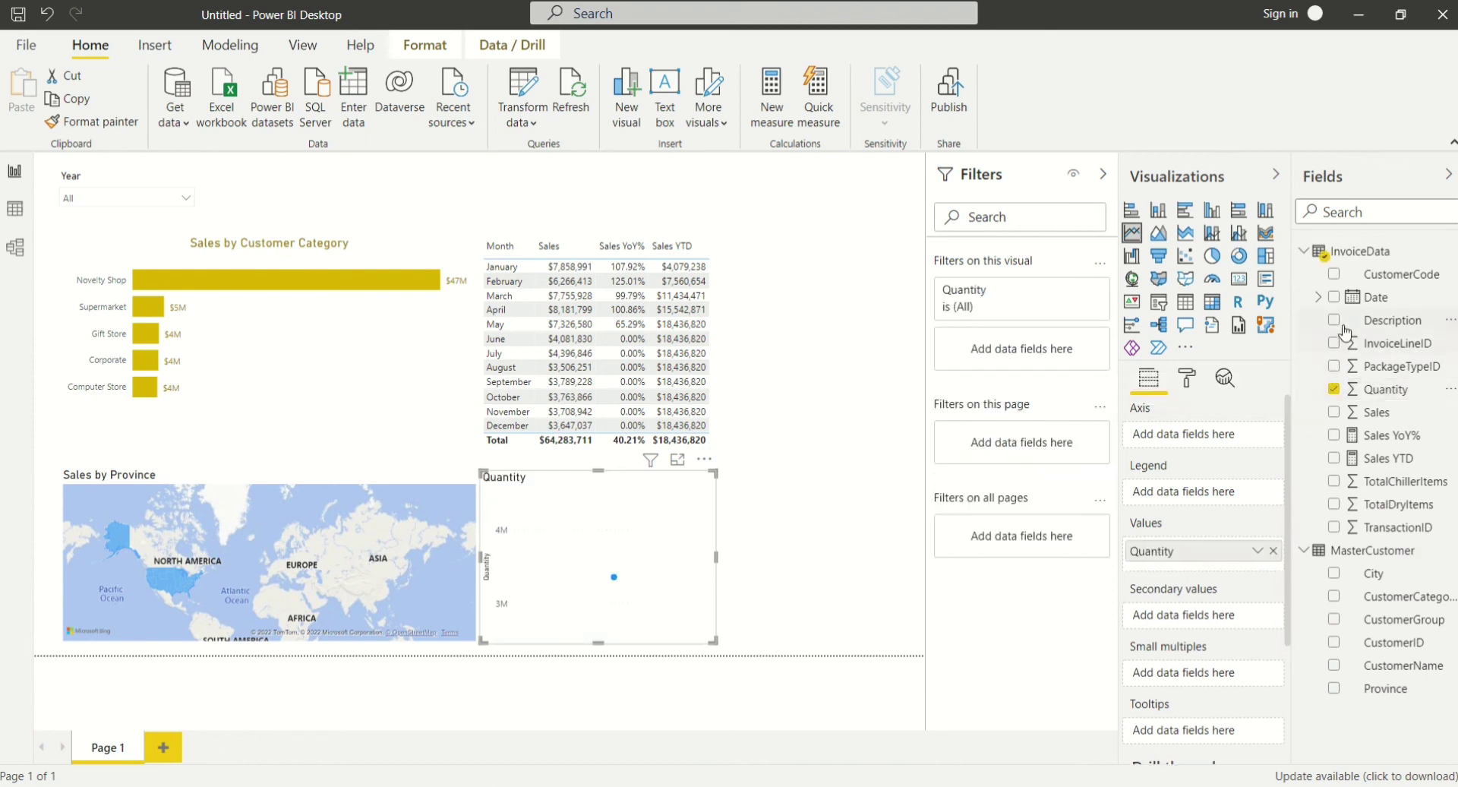
left_click(1318, 297)
left_click(1362, 389)
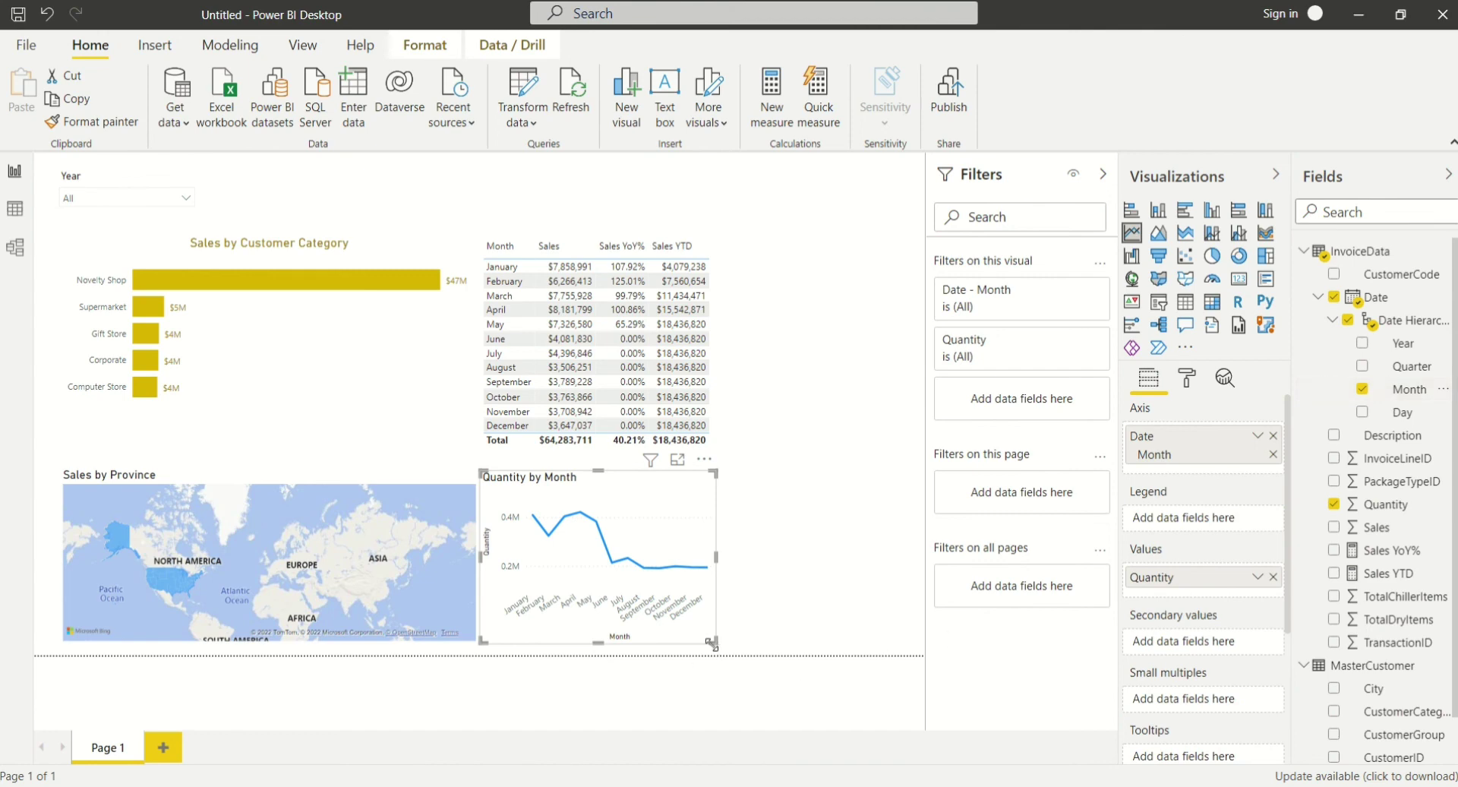
Widen the Quantity by Month line chart to the page's edge and slightly lower its upper border.
left_click_drag(714, 644, 919, 649)
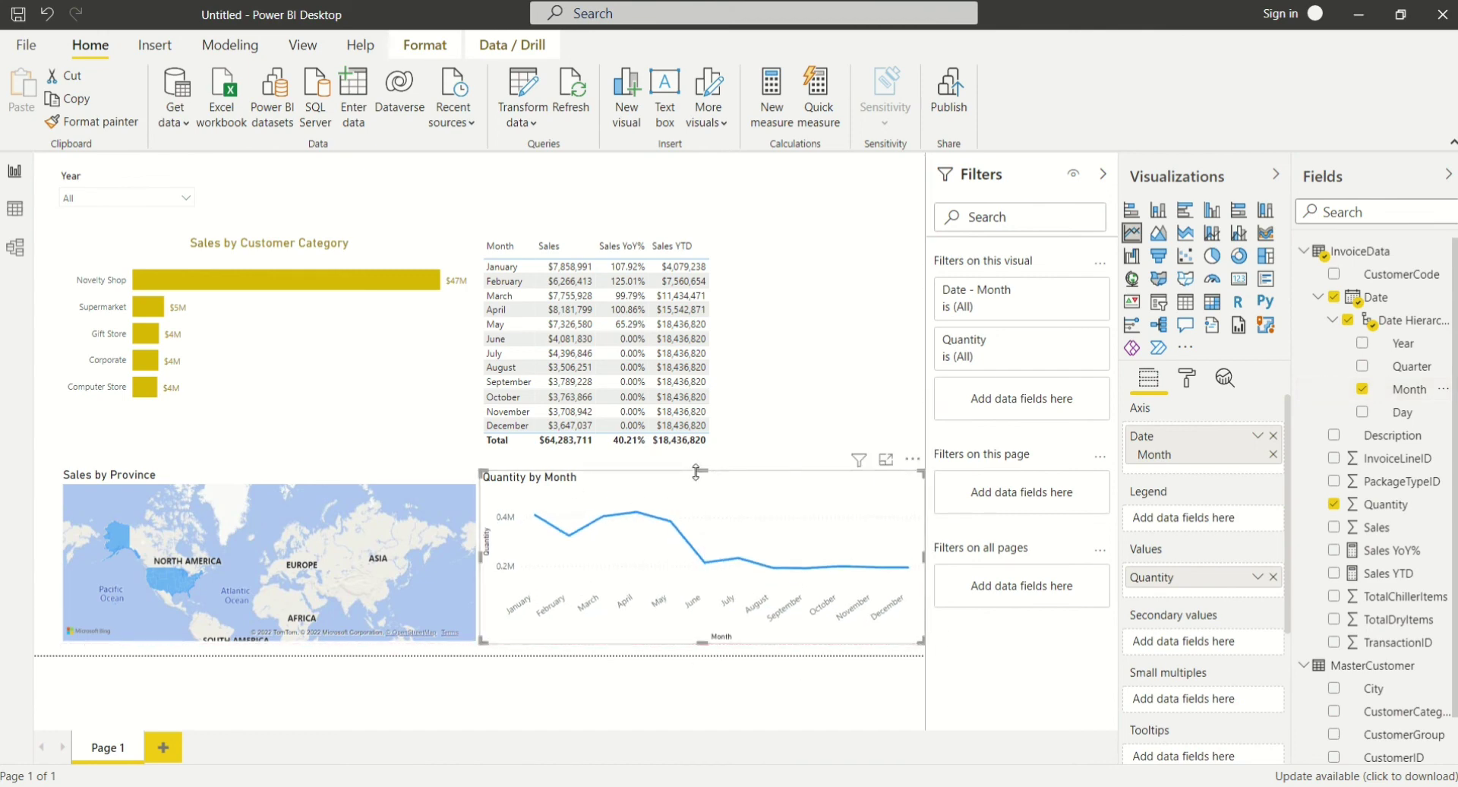
left_click_drag(696, 472, 695, 479)
mouse_move(705, 585)
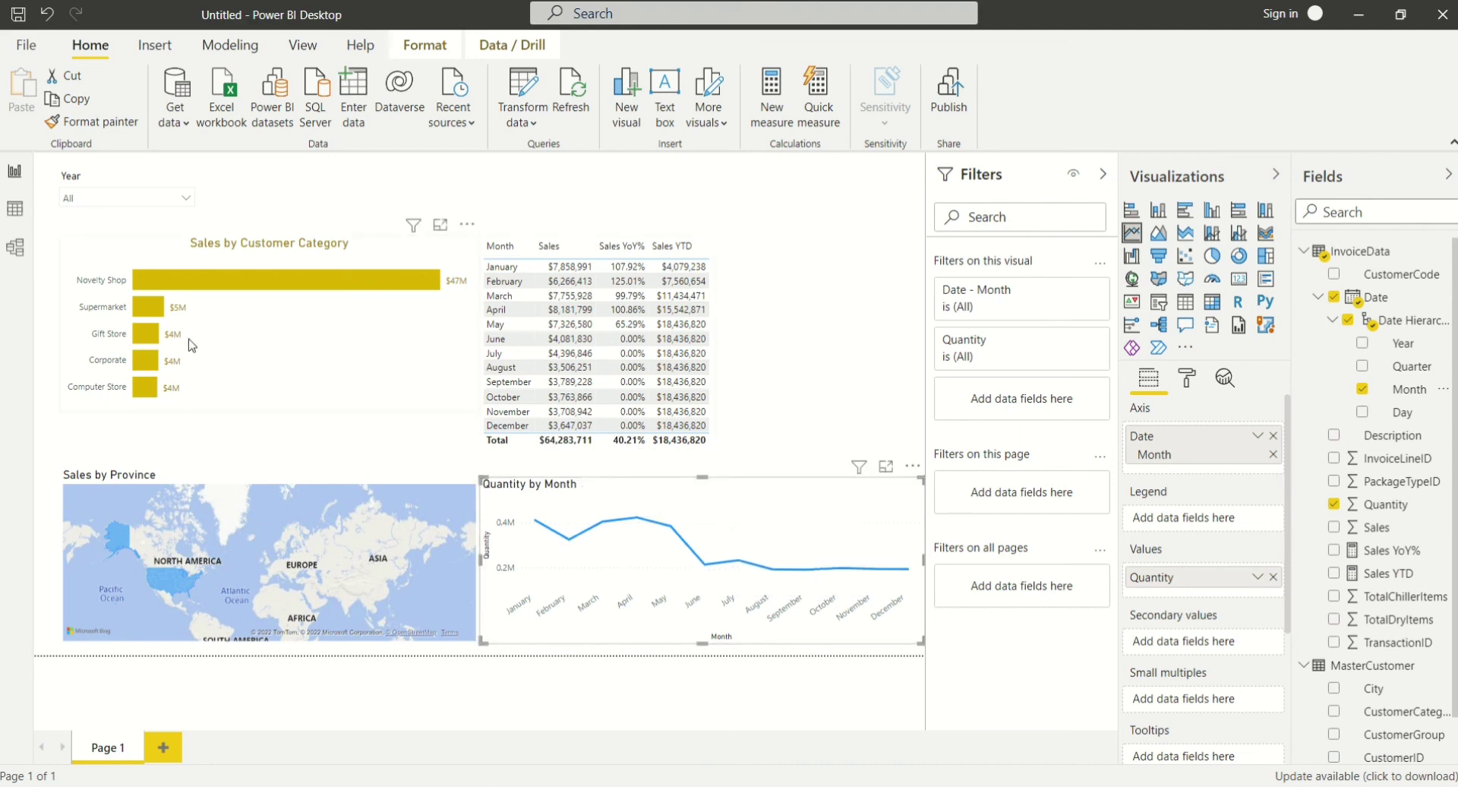
mouse_move(354, 287)
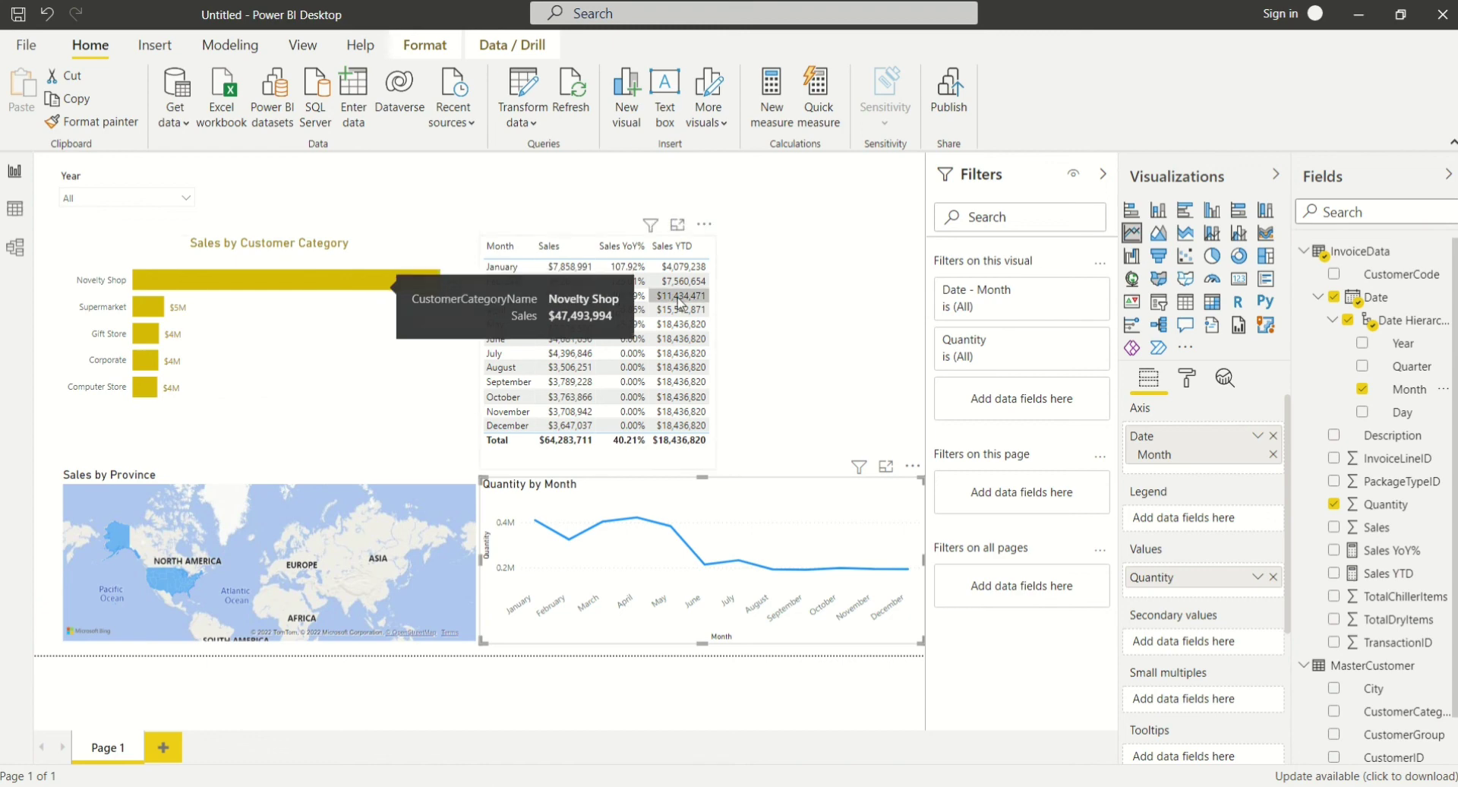
left_click(807, 317)
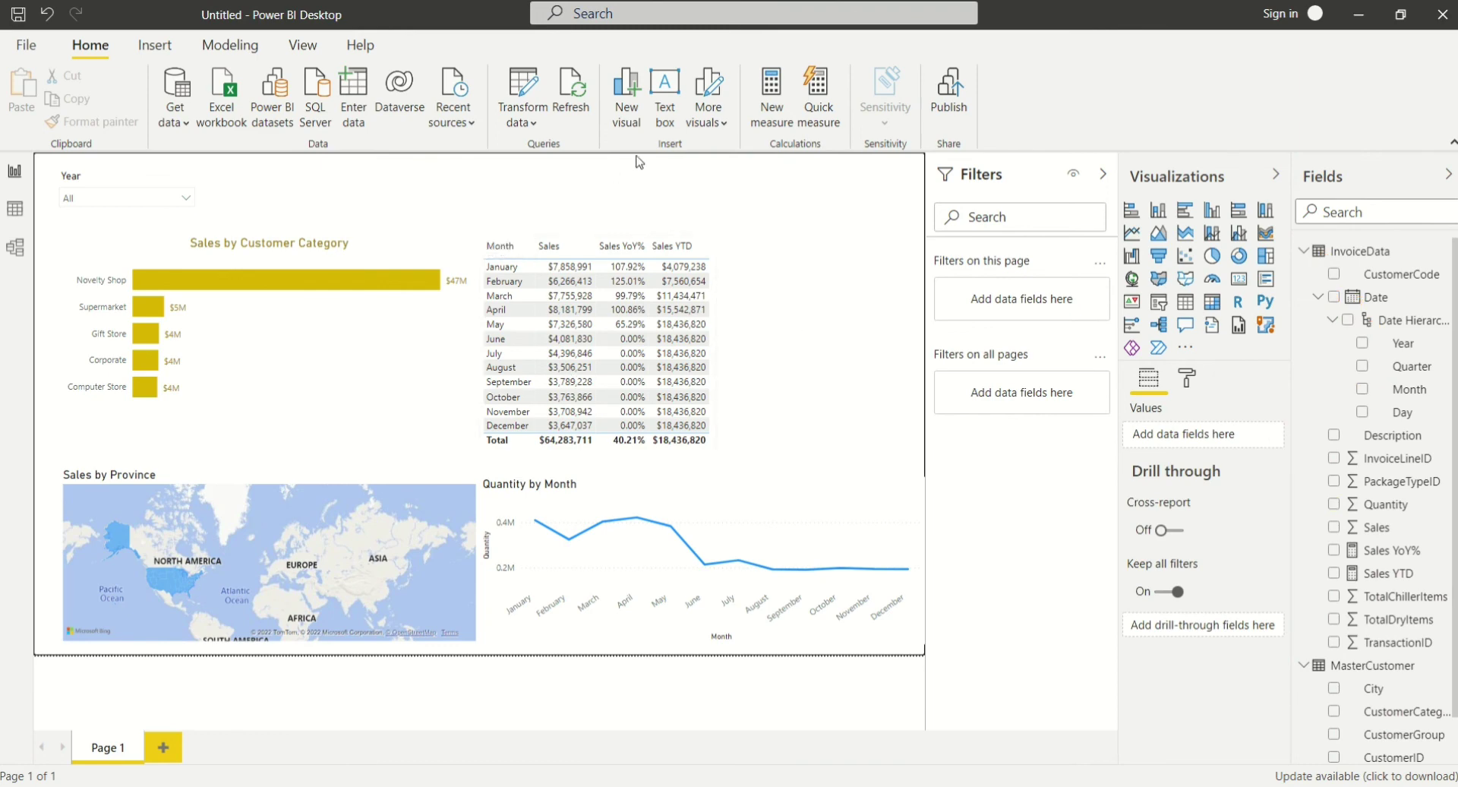
Insert a text box beside the monthly sales table containing the text "Sales Report".
left_click(665, 114)
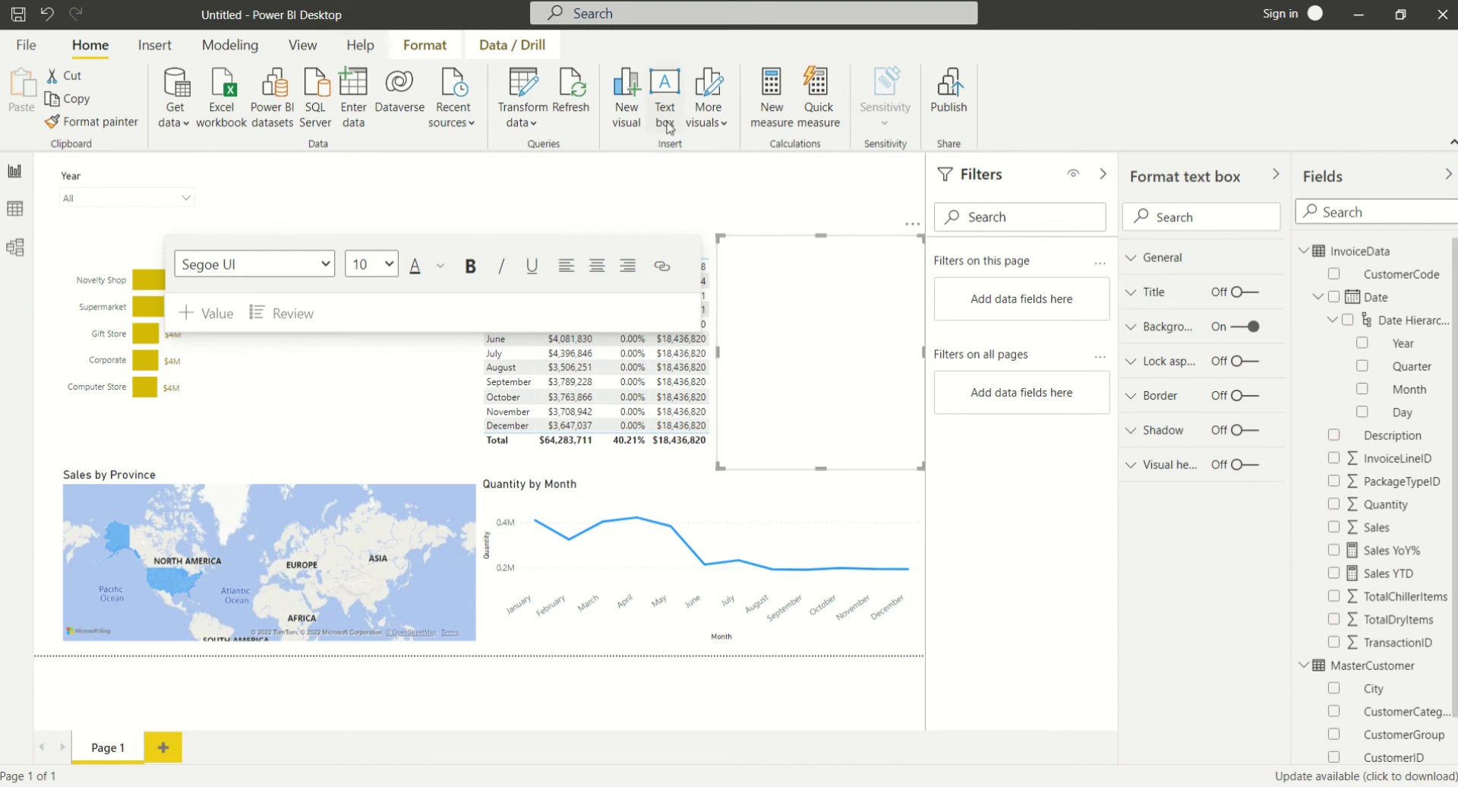
left_click(803, 261)
type("Sales Report")
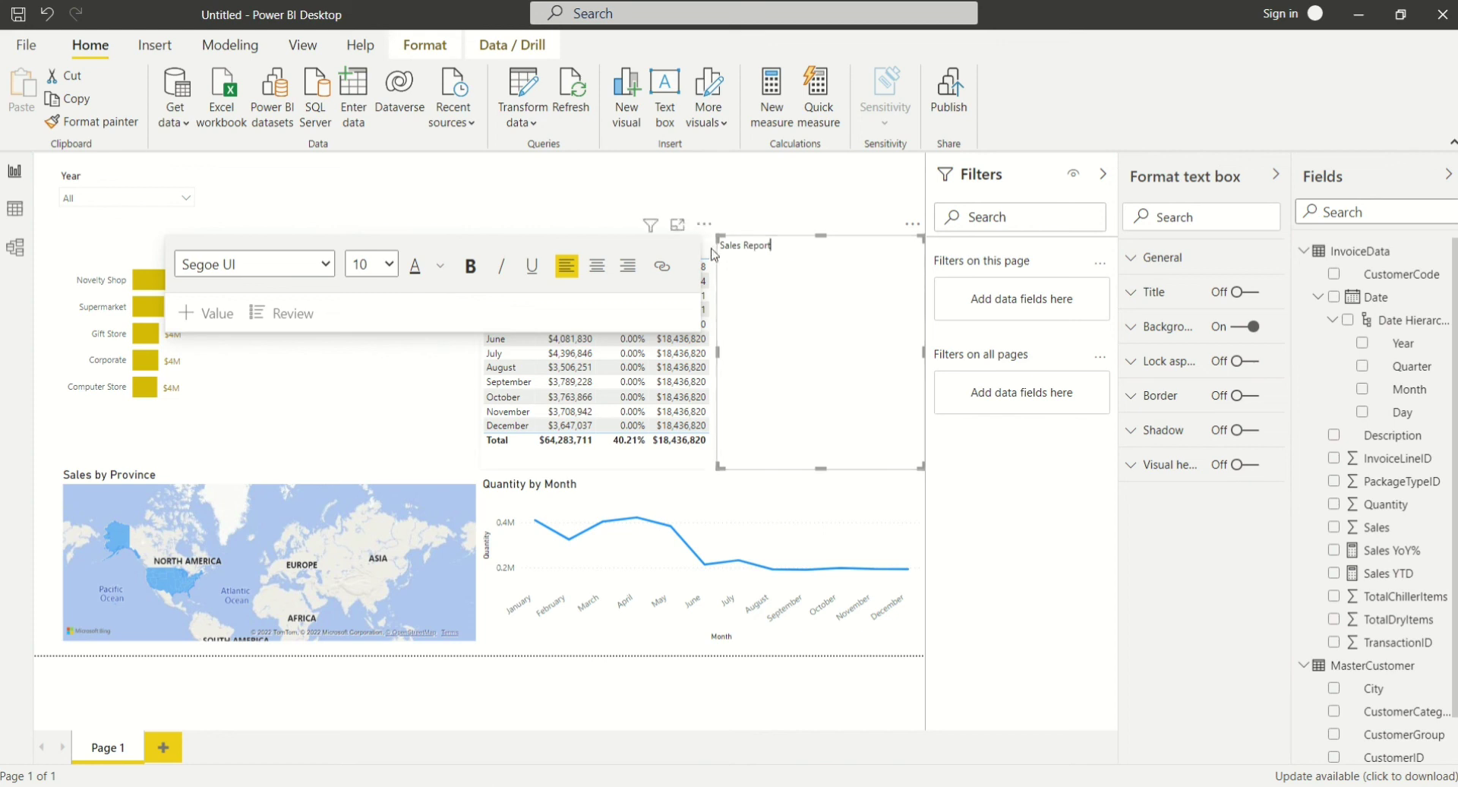
Format the "Sales Report" text at font size 54 in the dark purple theme color.
left_click_drag(773, 246, 718, 248)
left_click(380, 264)
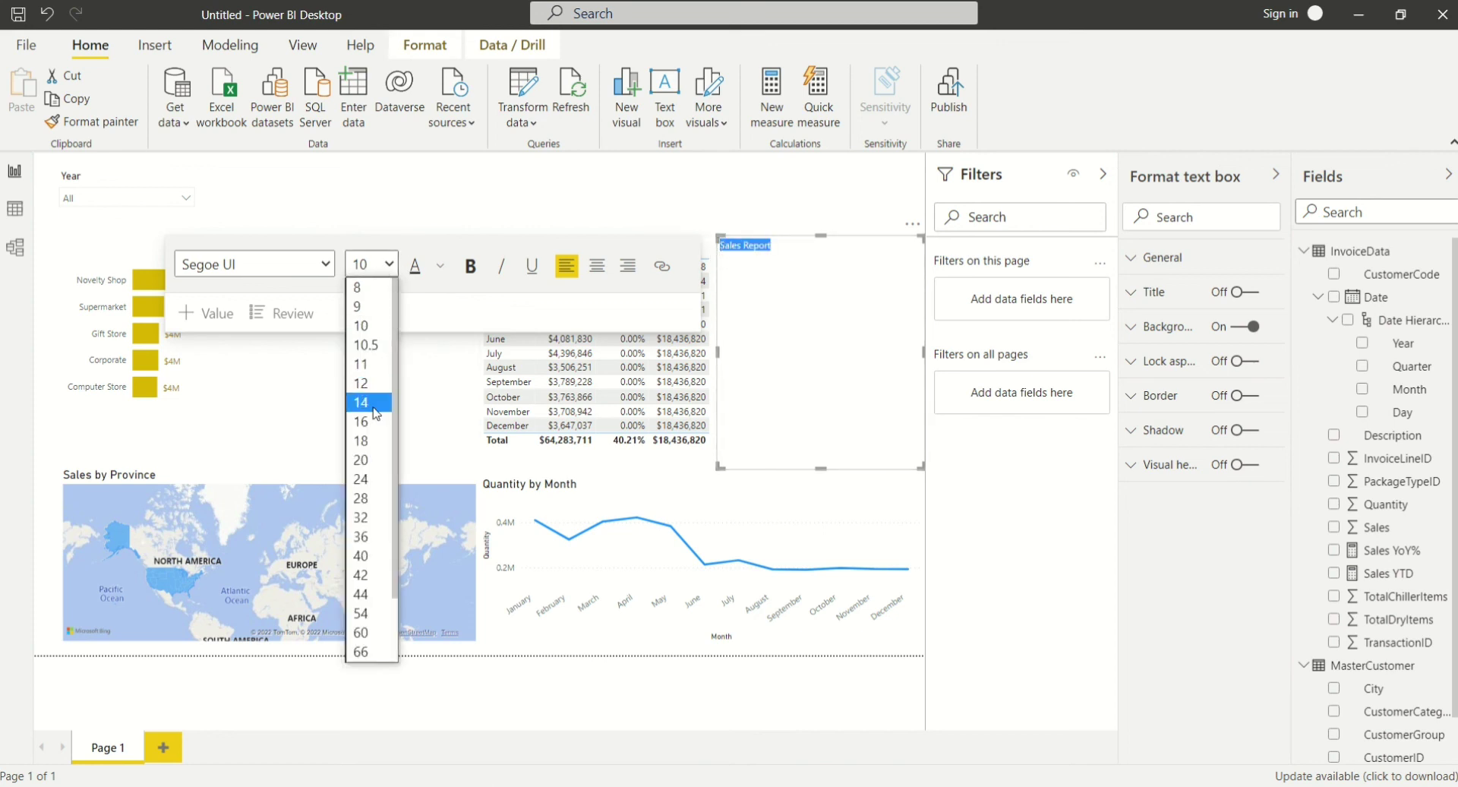
left_click(365, 613)
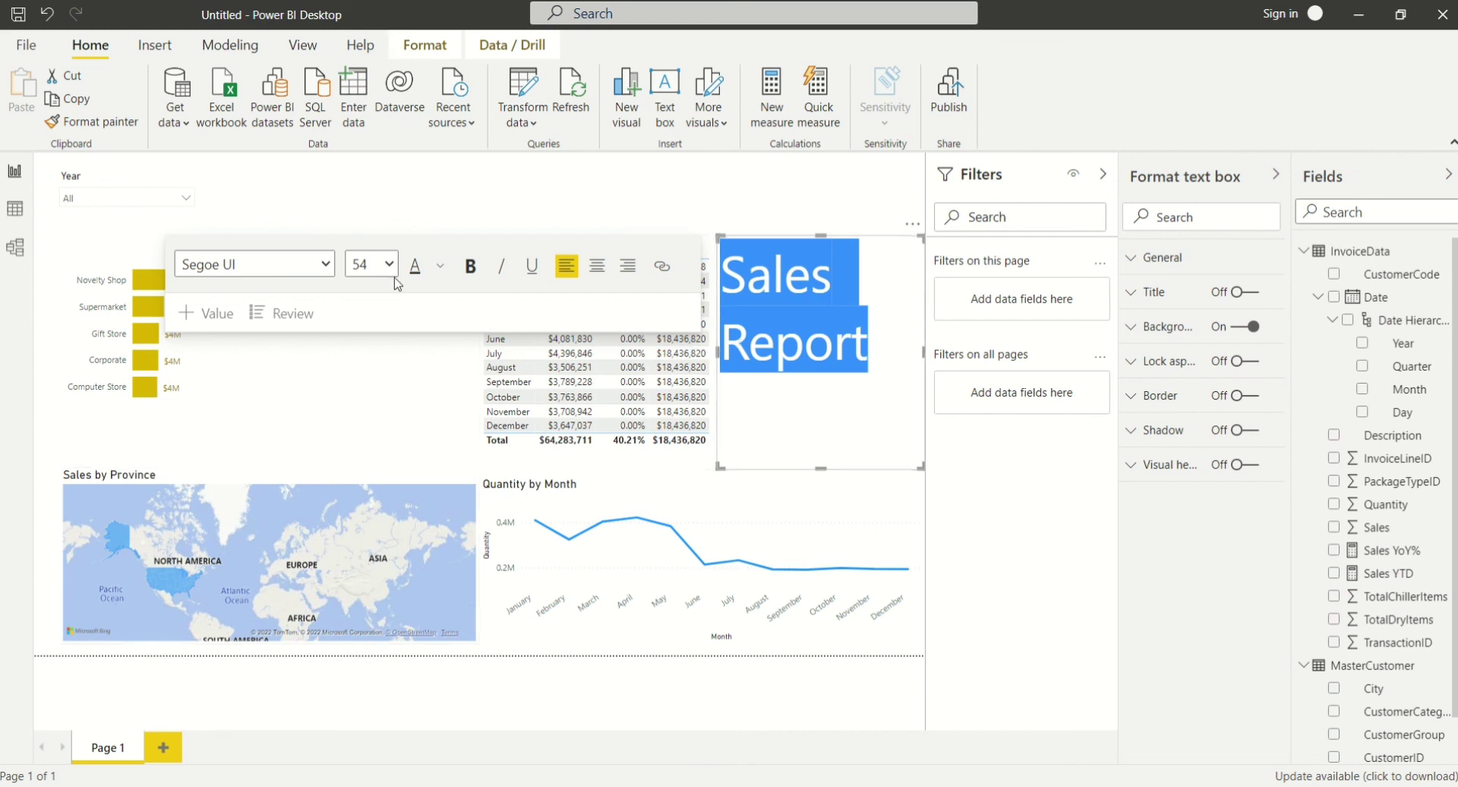
left_click(440, 266)
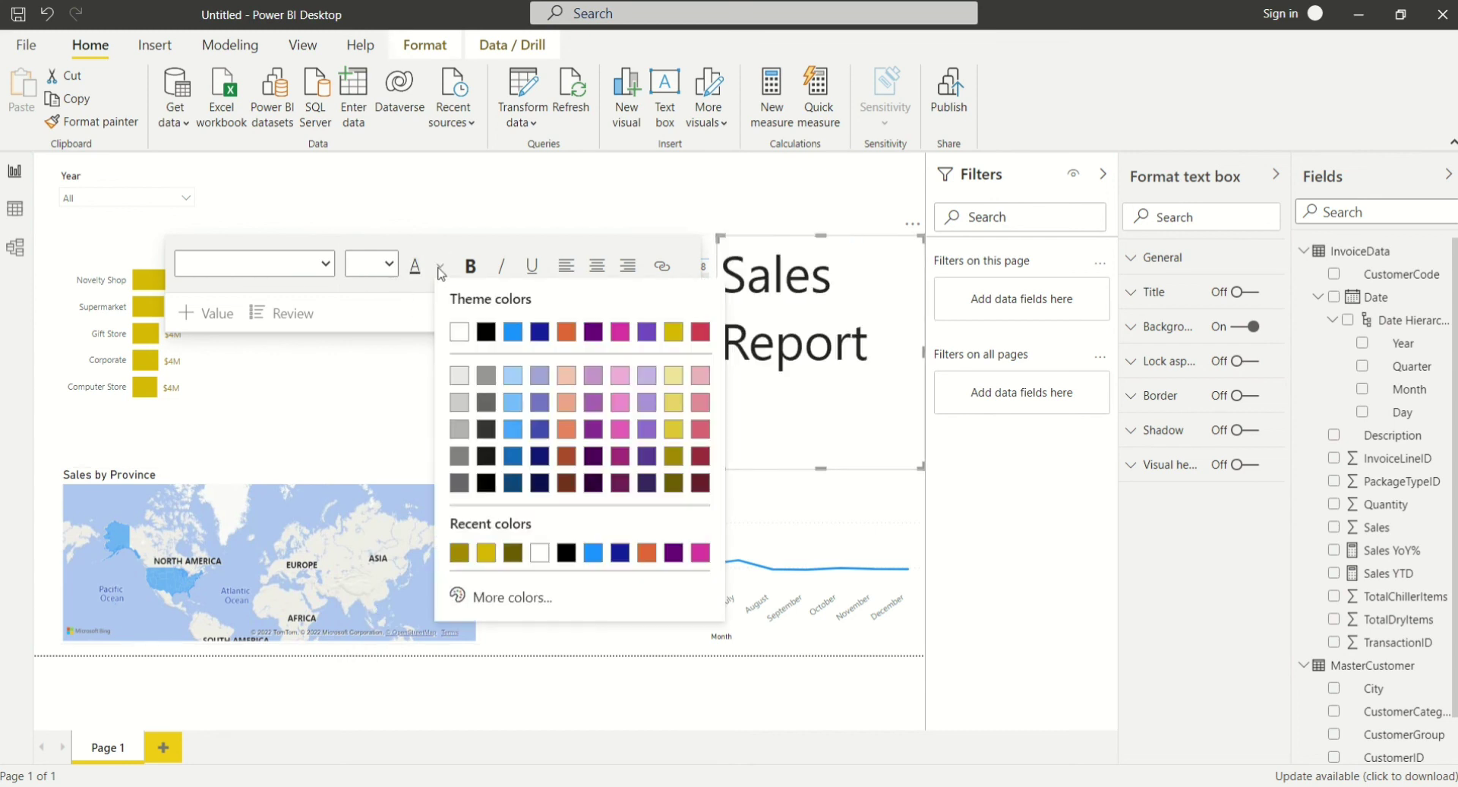
left_click(593, 333)
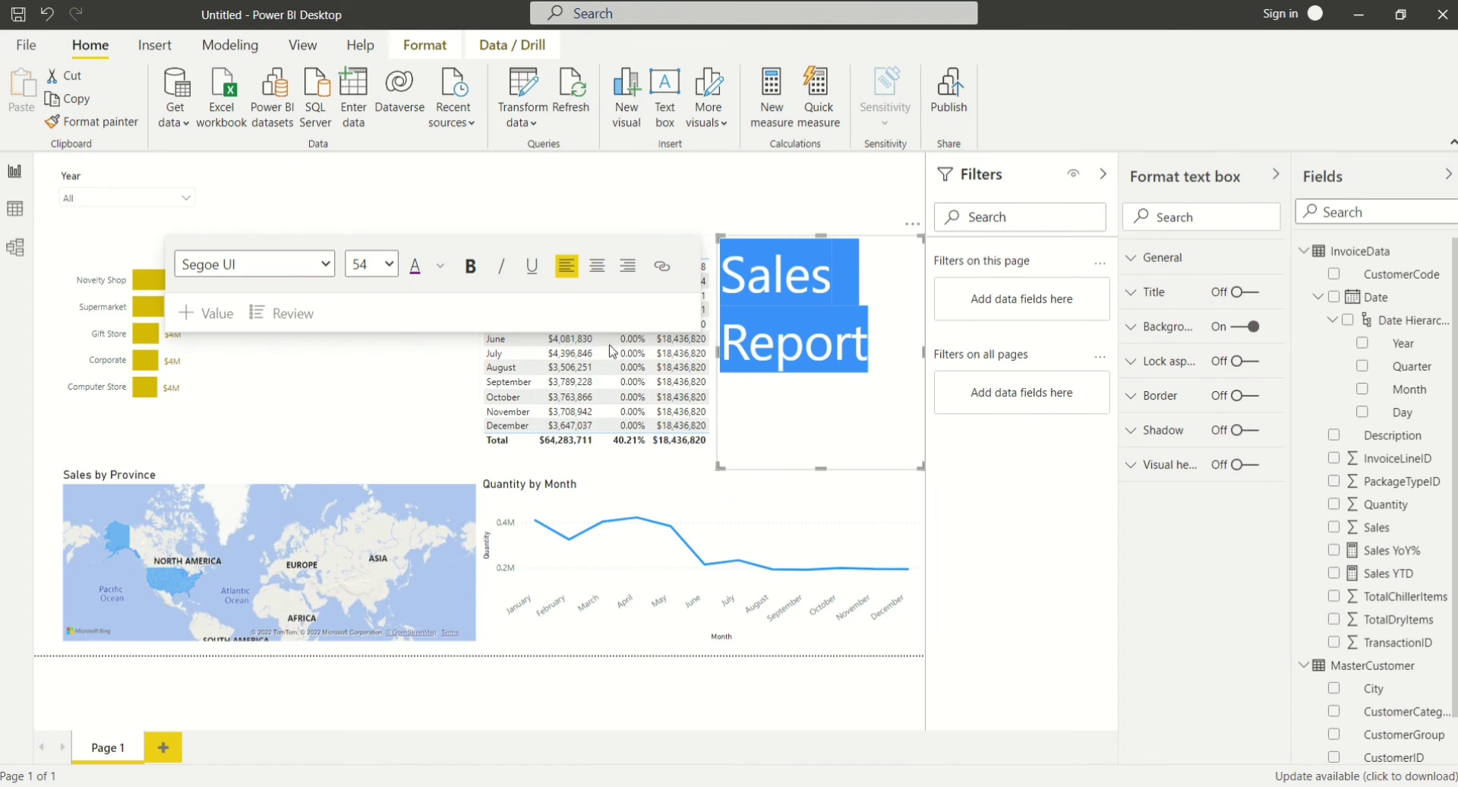
Resize the "Sales Report" text box to fit its title on one line and place it at the page's top center.
left_click_drag(721, 353, 530, 353)
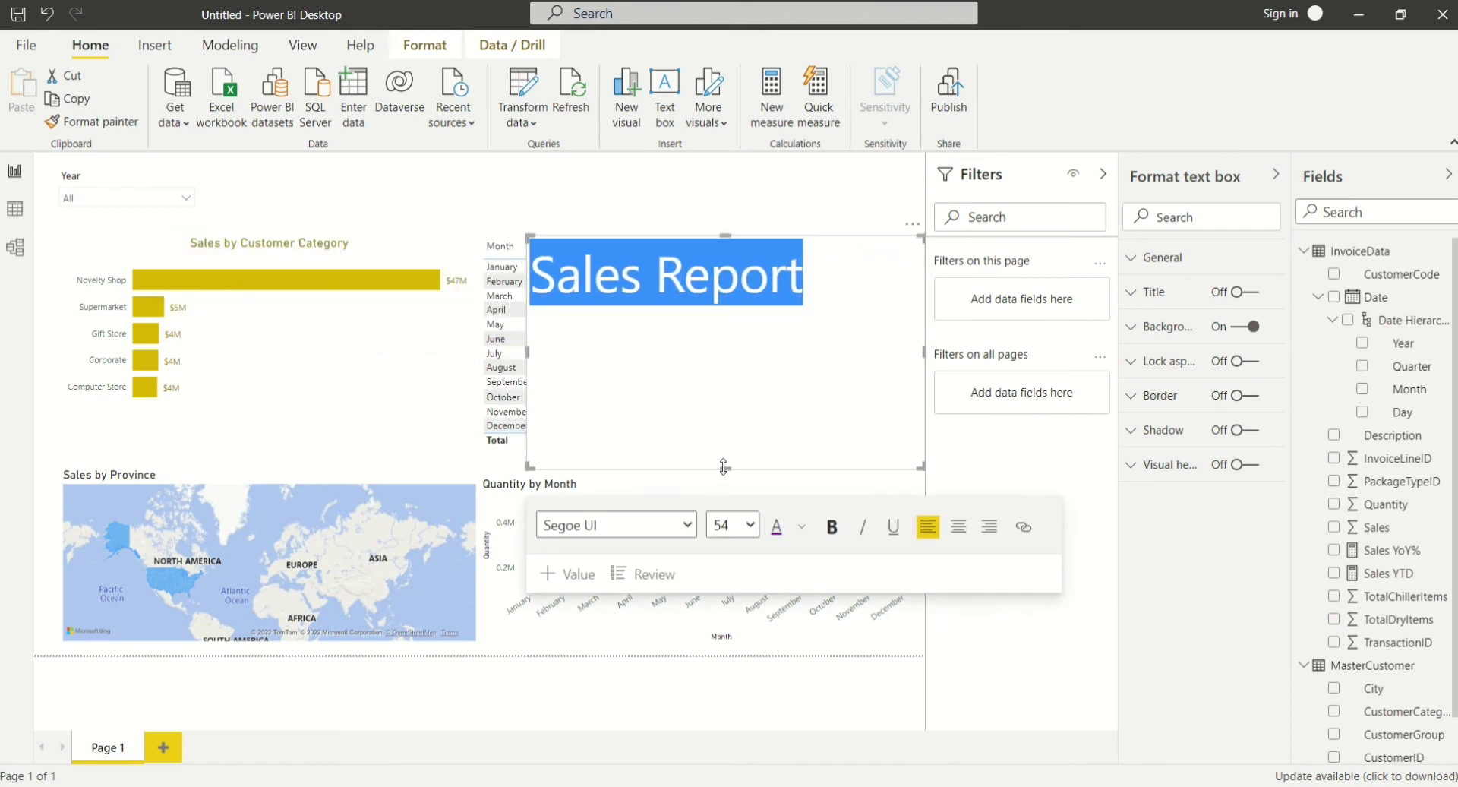
left_click_drag(718, 469, 719, 332)
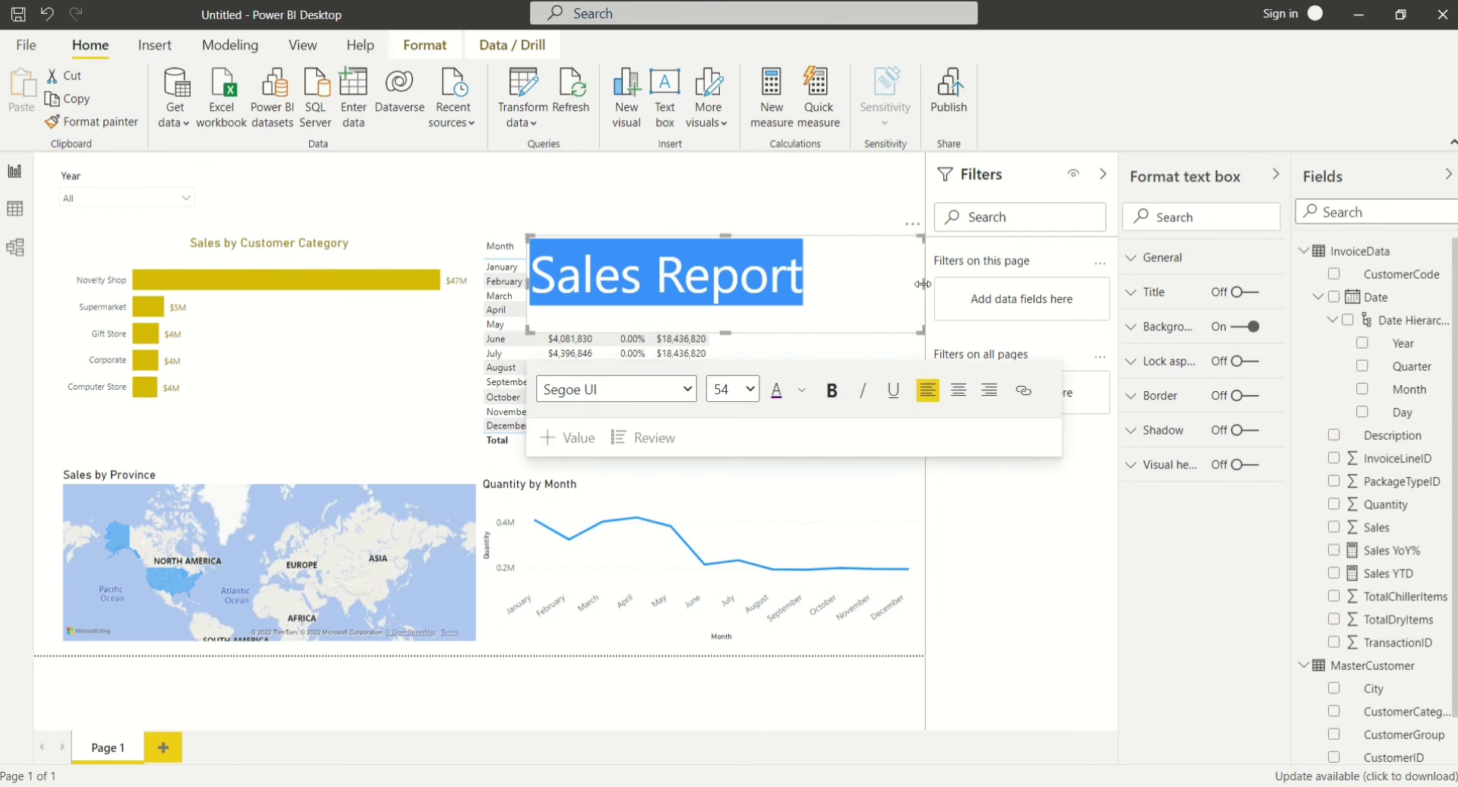
left_click_drag(925, 283, 853, 283)
left_click_drag(754, 238, 542, 142)
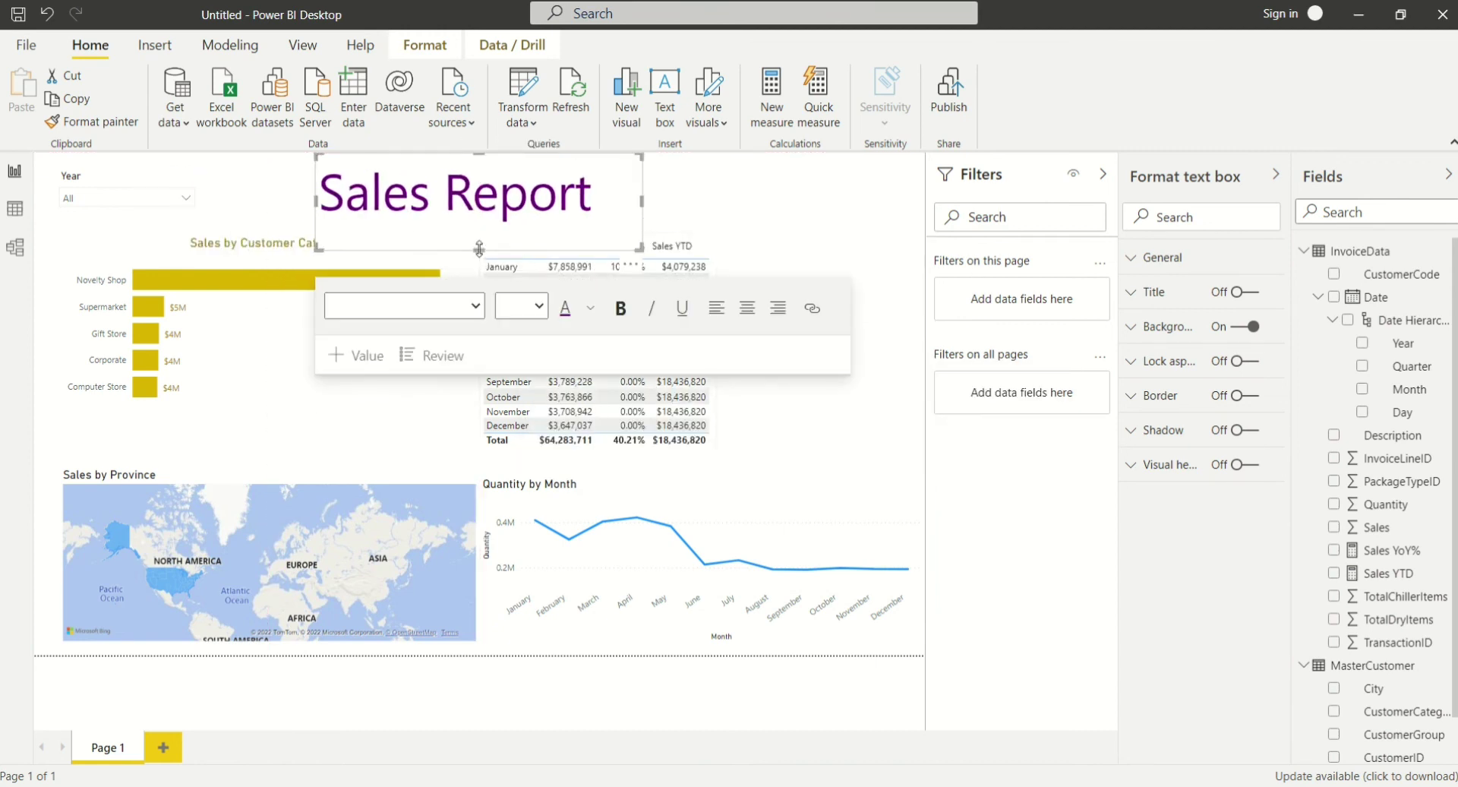
mouse_move(480, 251)
left_mouse_down()
mouse_move(488, 212)
mouse_move(482, 228)
left_mouse_up()
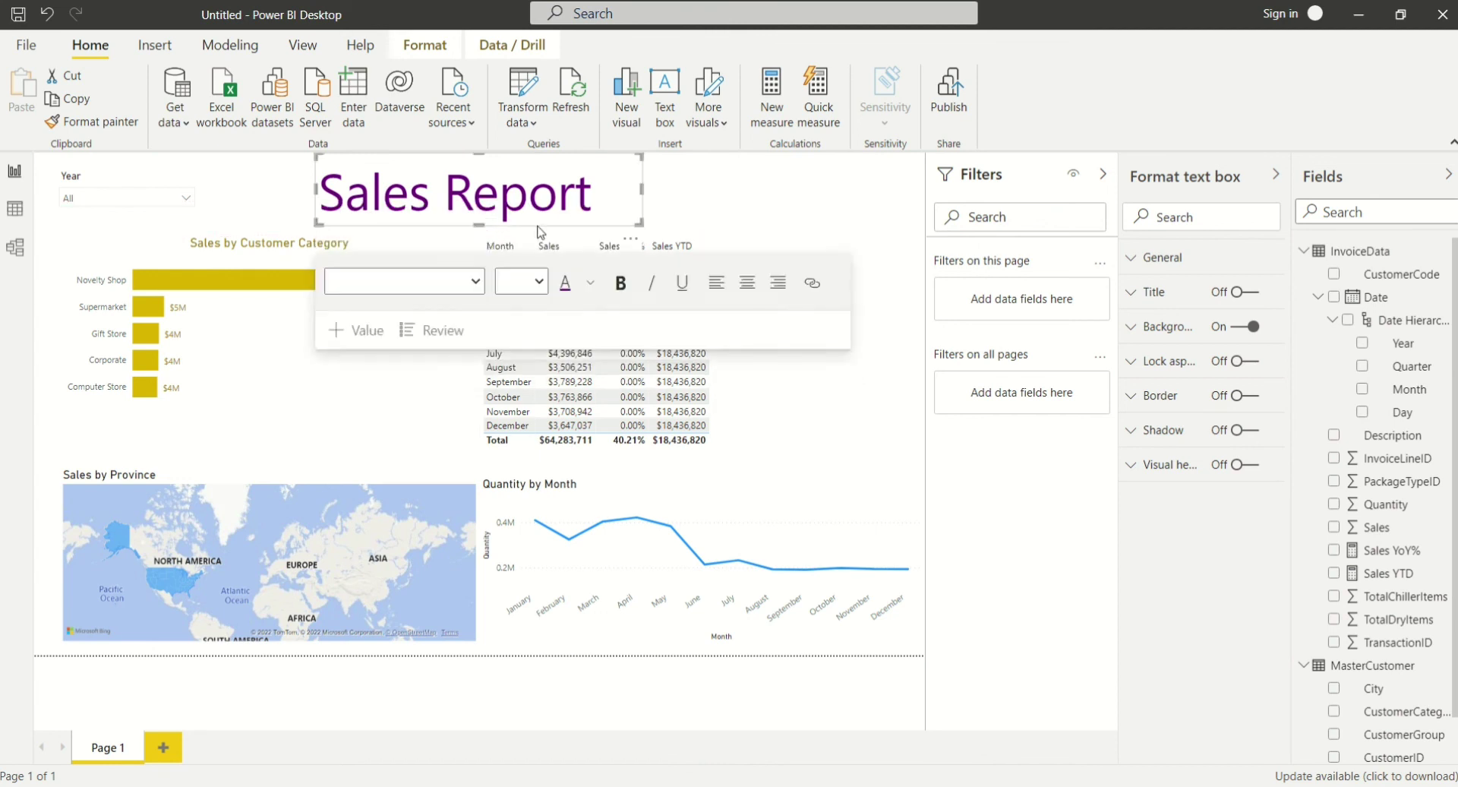
left_click(696, 190)
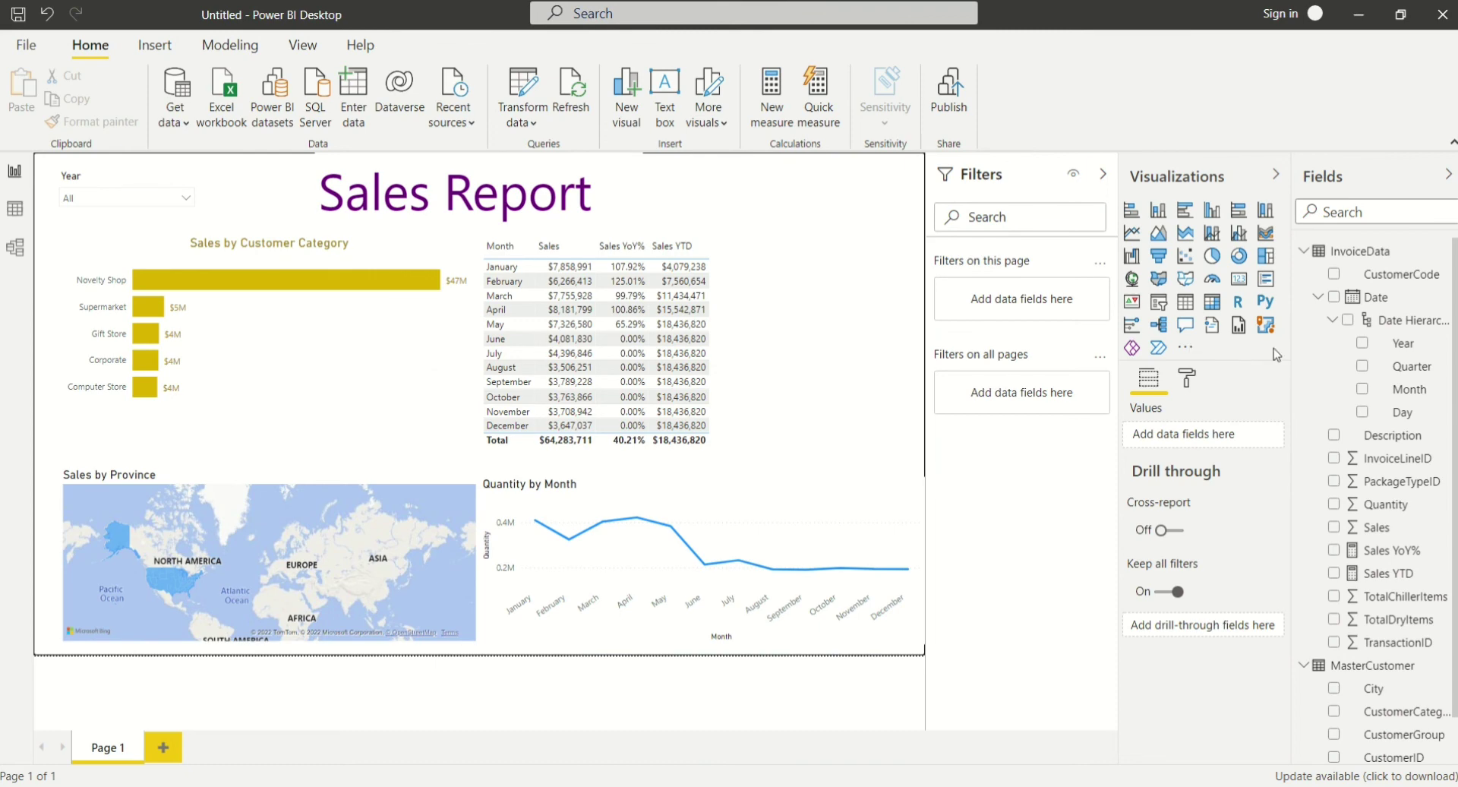
Insert a card showing Quantity, and shrink it into the page's upper-right area beside the monthly sales table.
left_click(1244, 284)
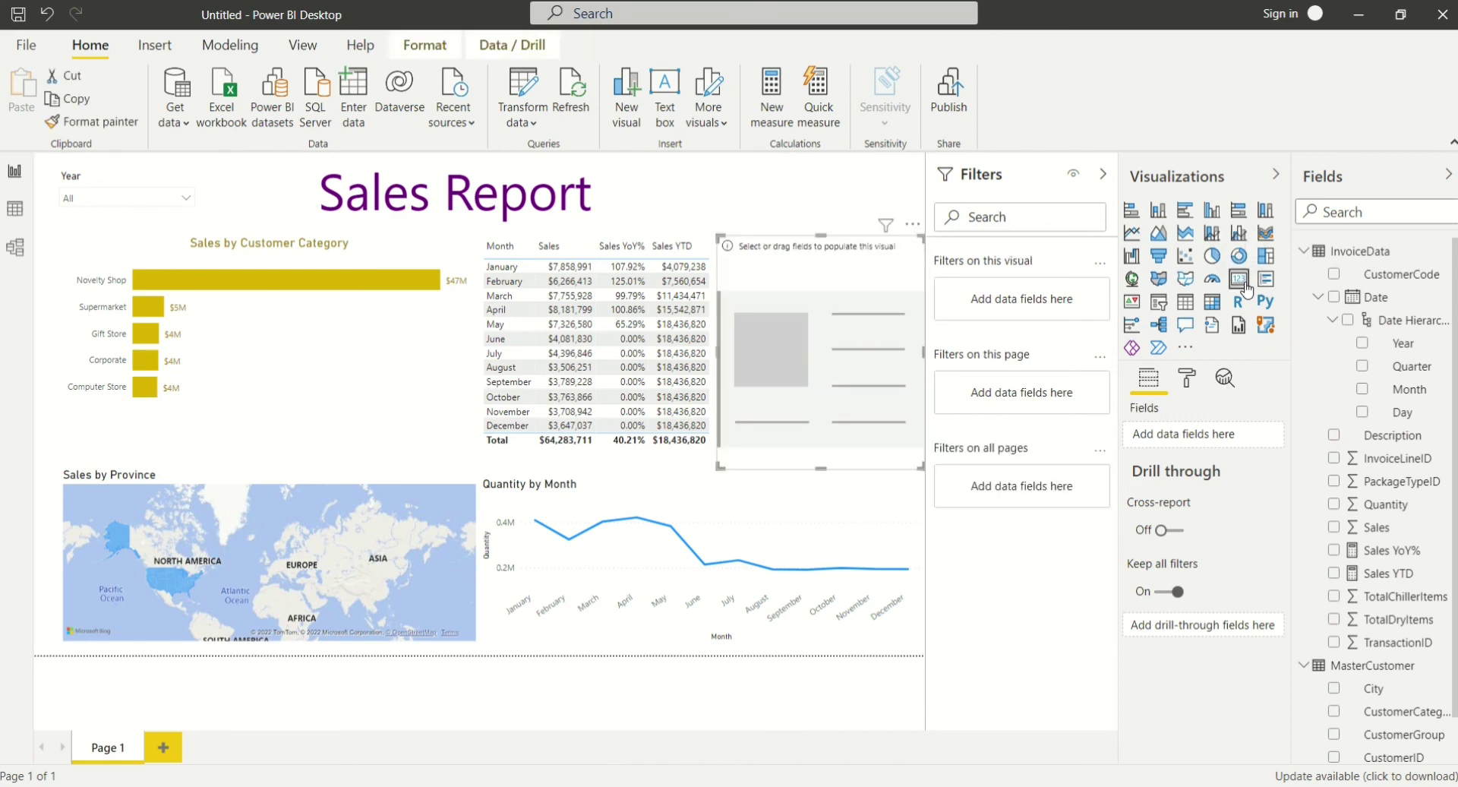
left_click(1368, 505)
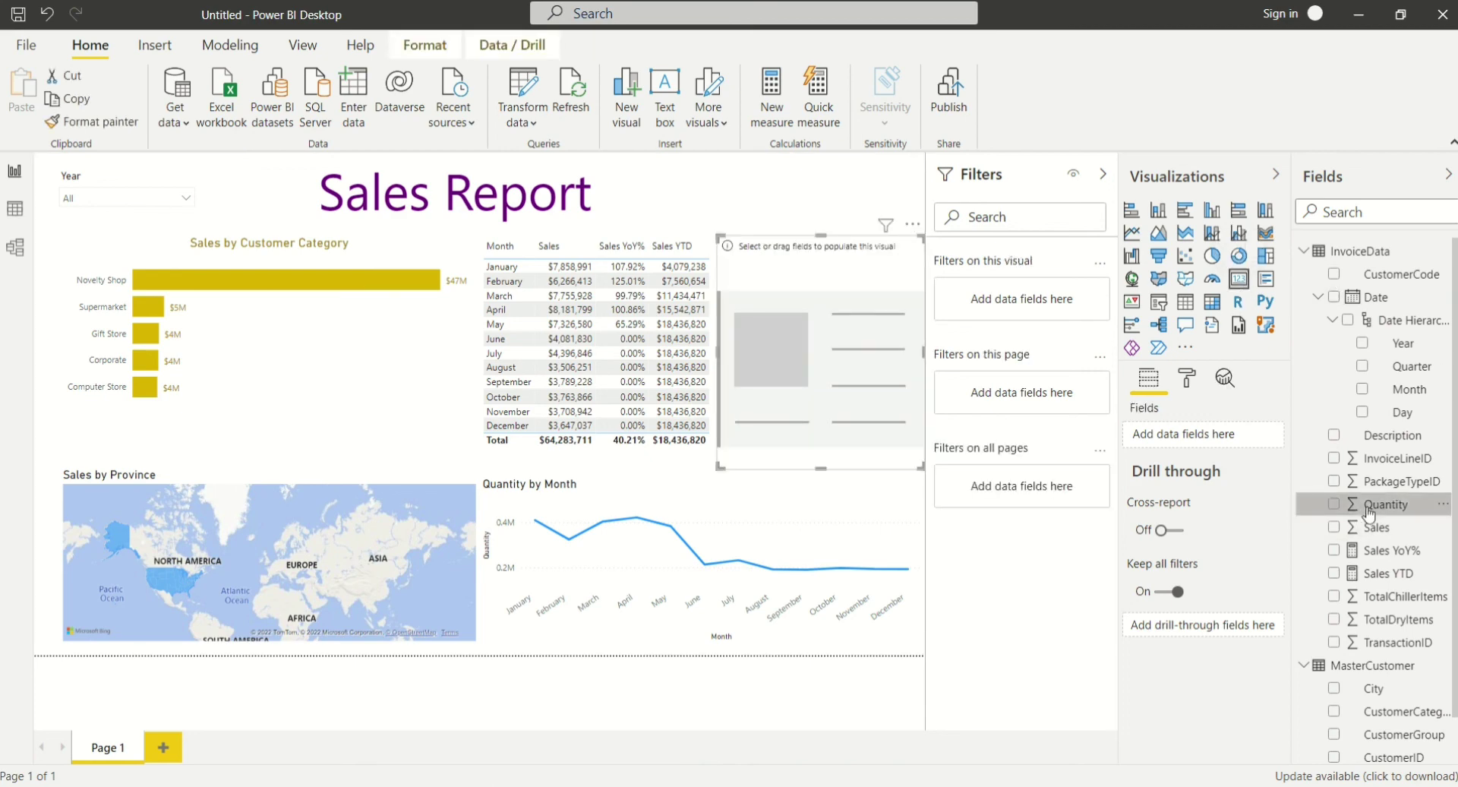
left_click(1334, 505)
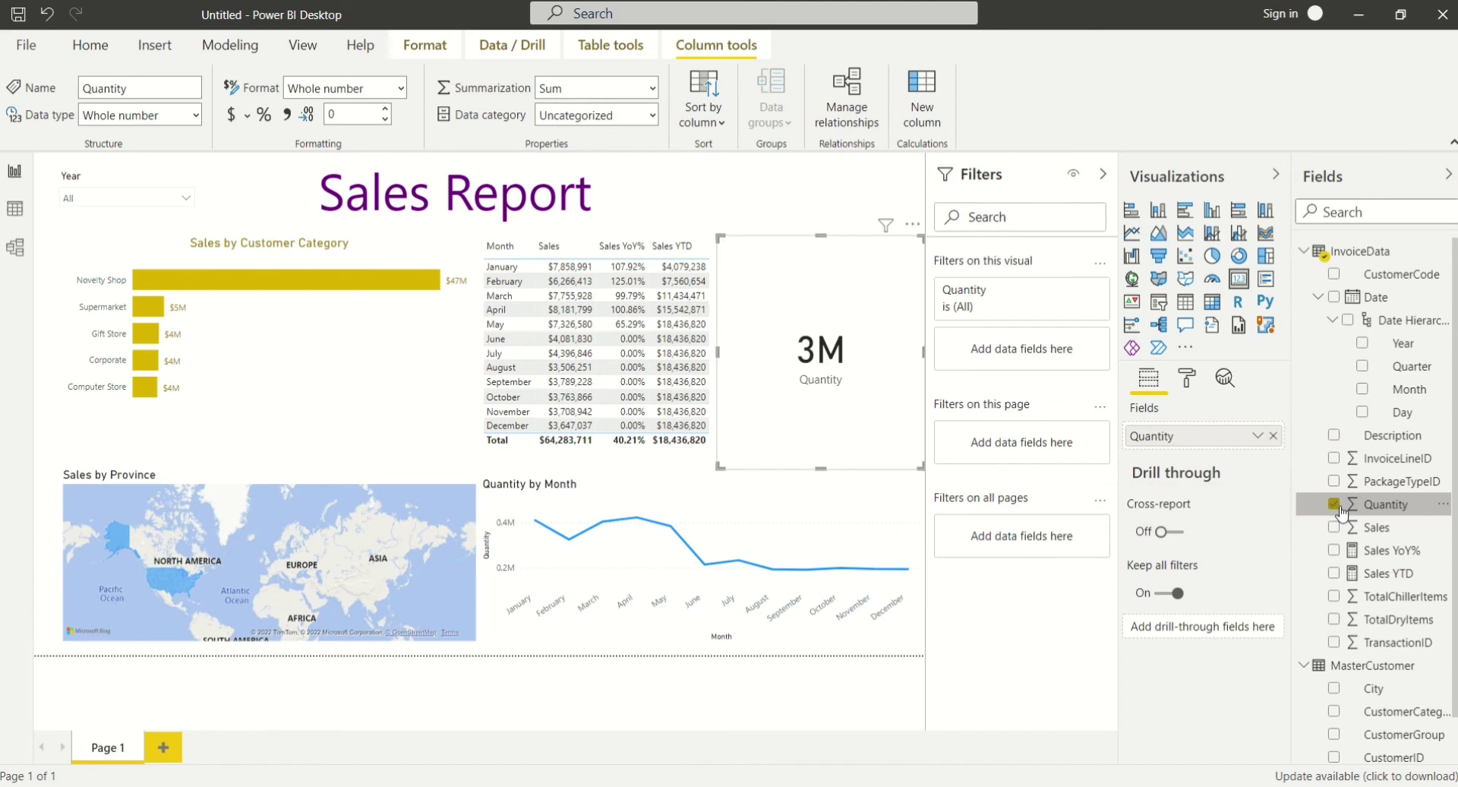
left_click_drag(817, 467, 818, 331)
left_click_drag(718, 342, 879, 287)
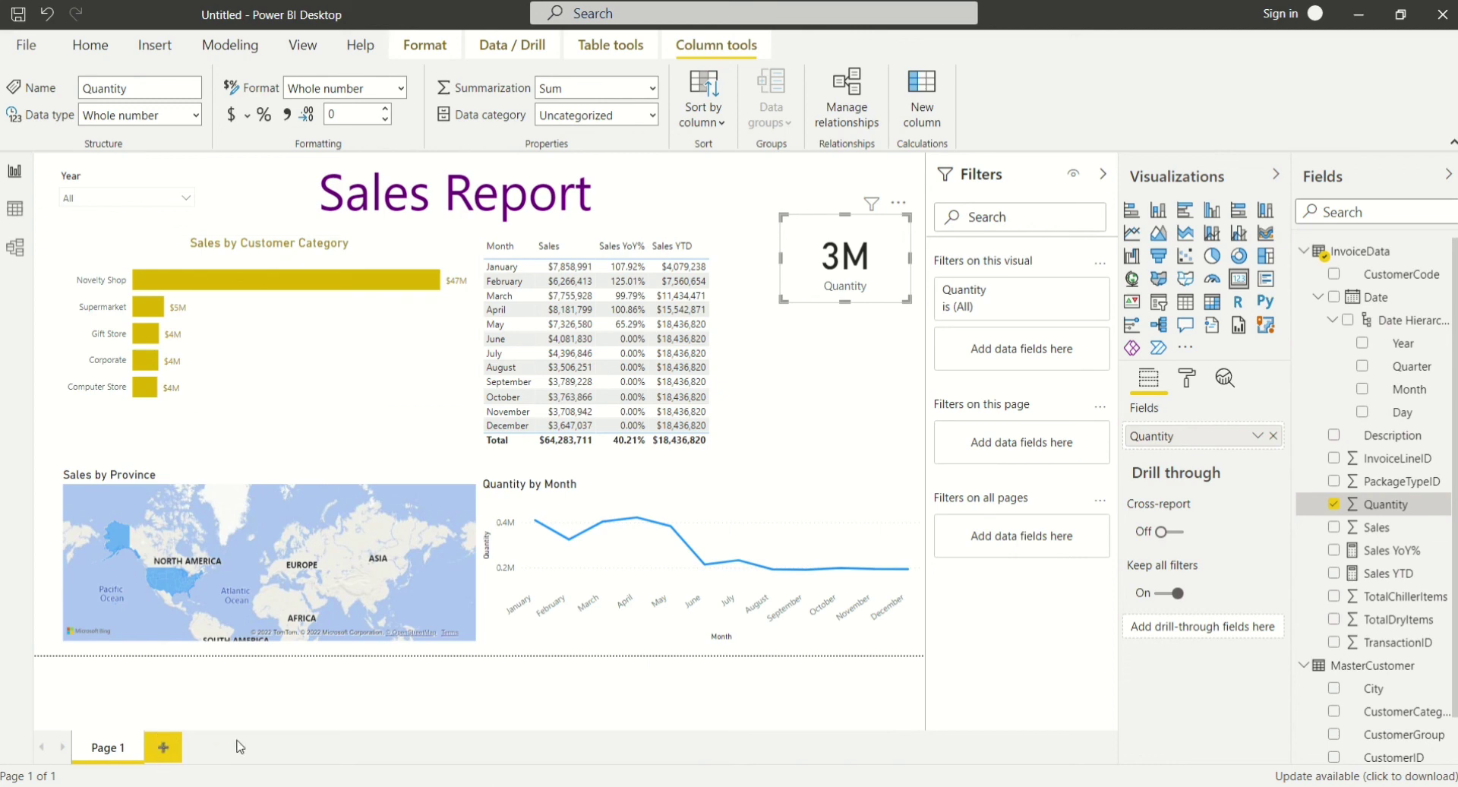
Rename the report page "Page 1" as "Report".
double_click(108, 745)
type("Report")
key("Return")
Save the file to the Desktop as a Power BI file named "Report".
left_click(39, 53)
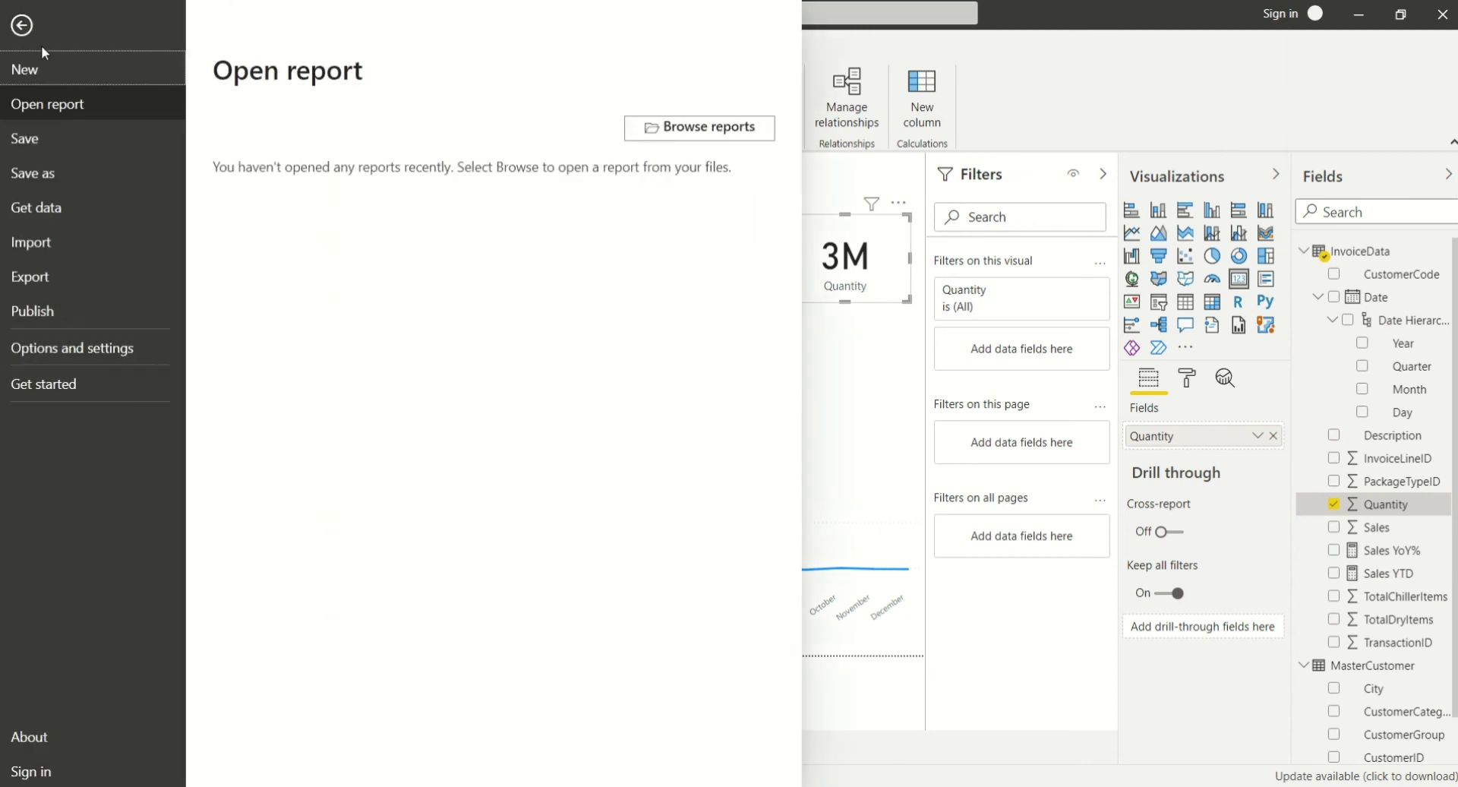
left_click(70, 177)
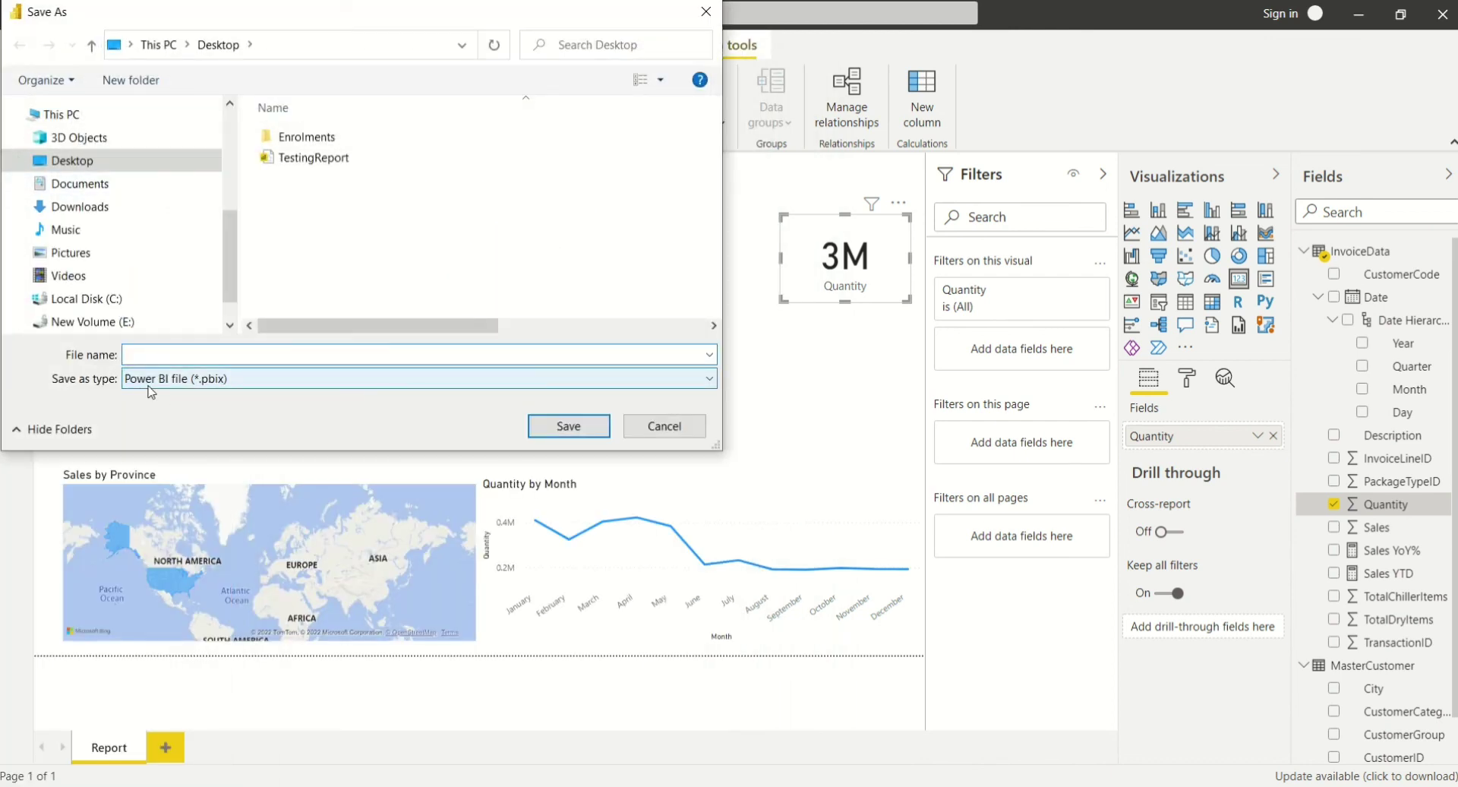
left_click(172, 348)
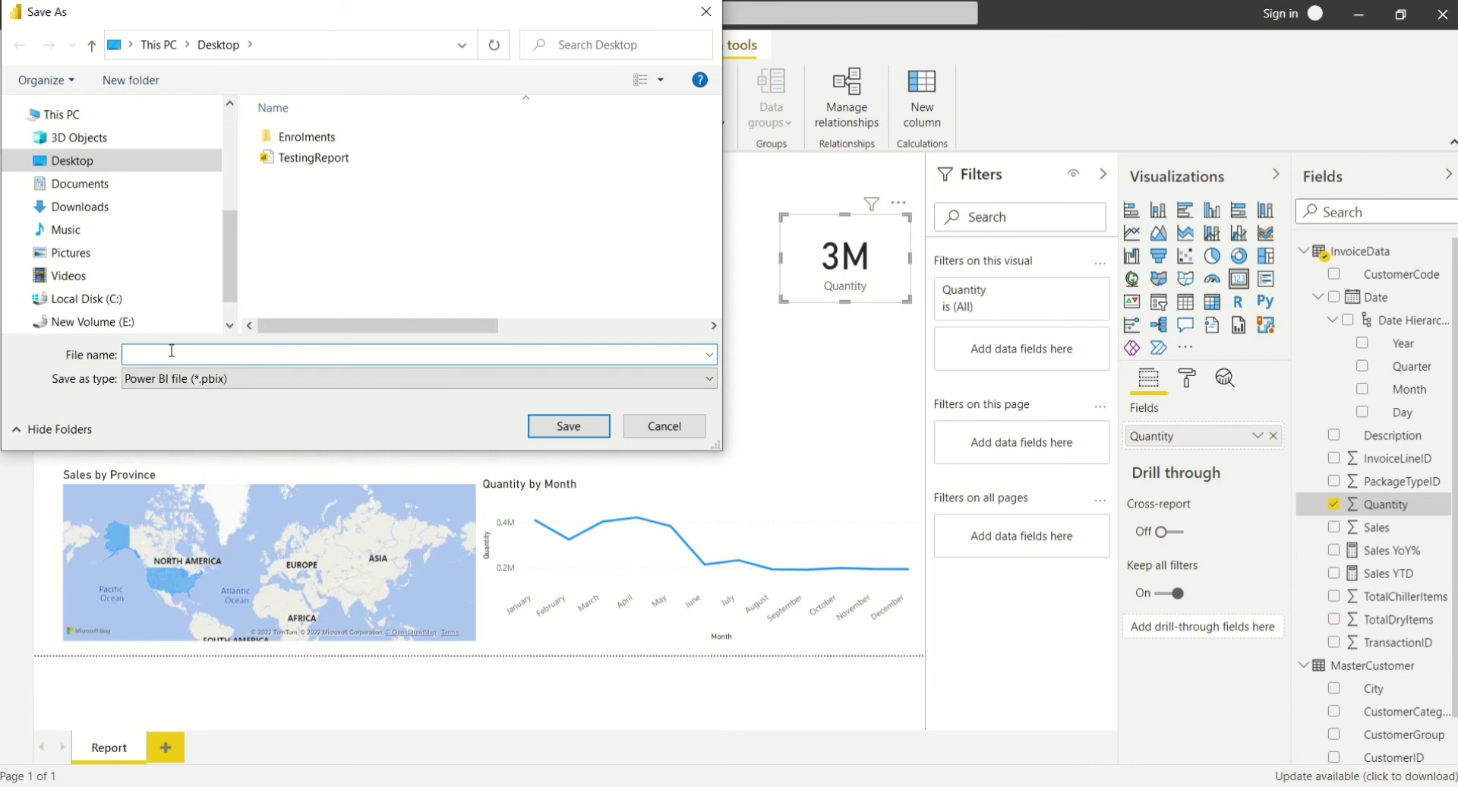
type("Report")
left_click(547, 422)
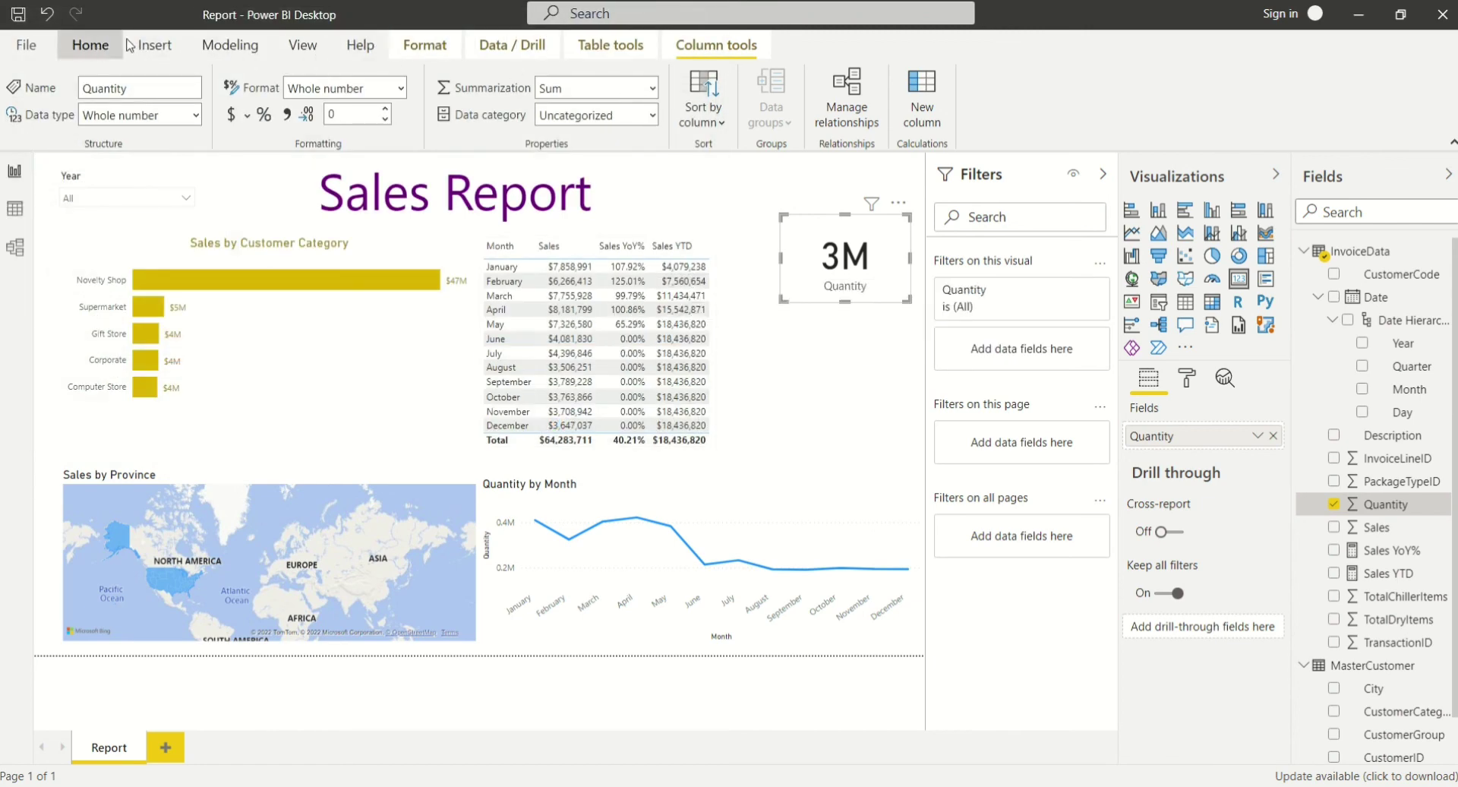
left_click(90, 45)
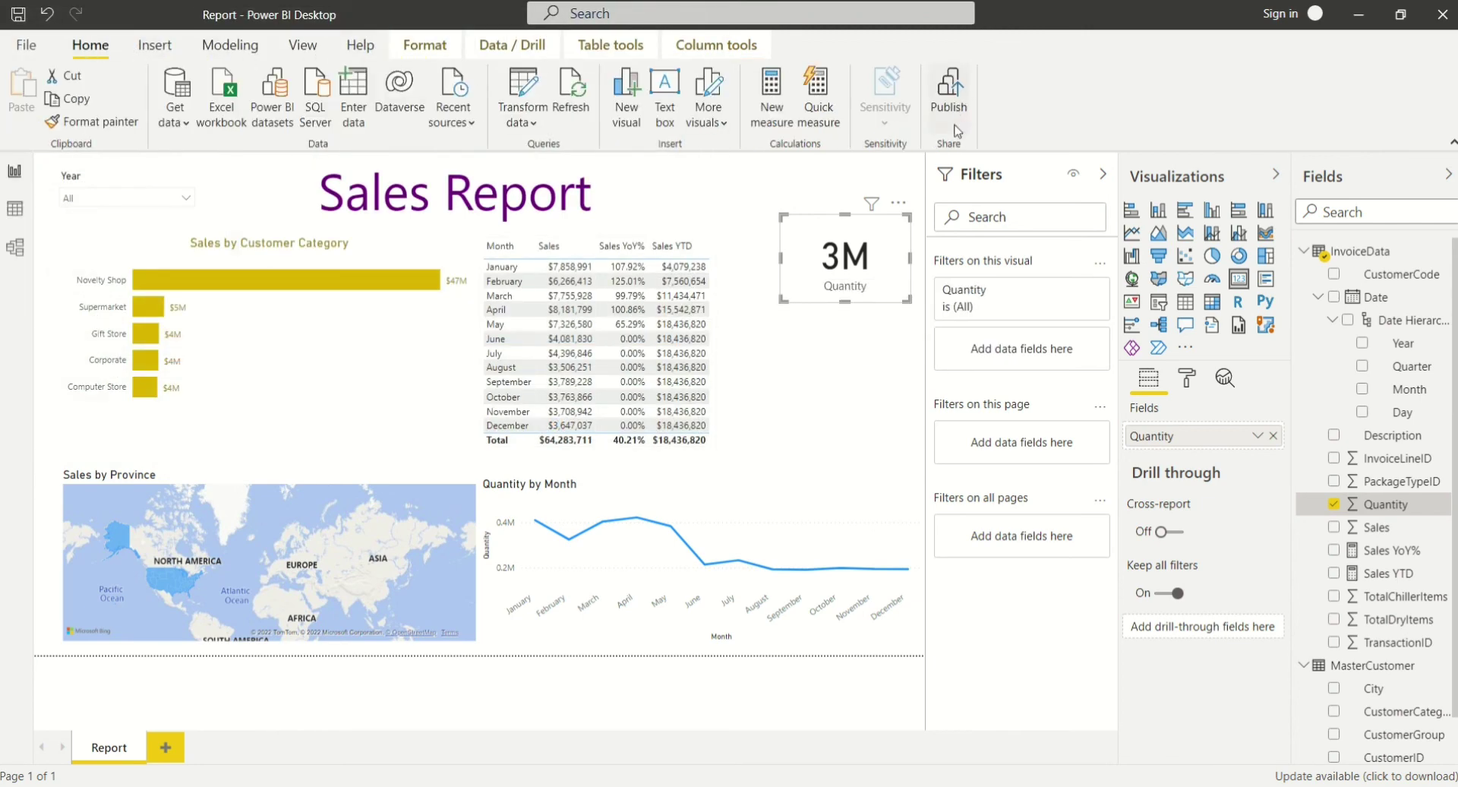